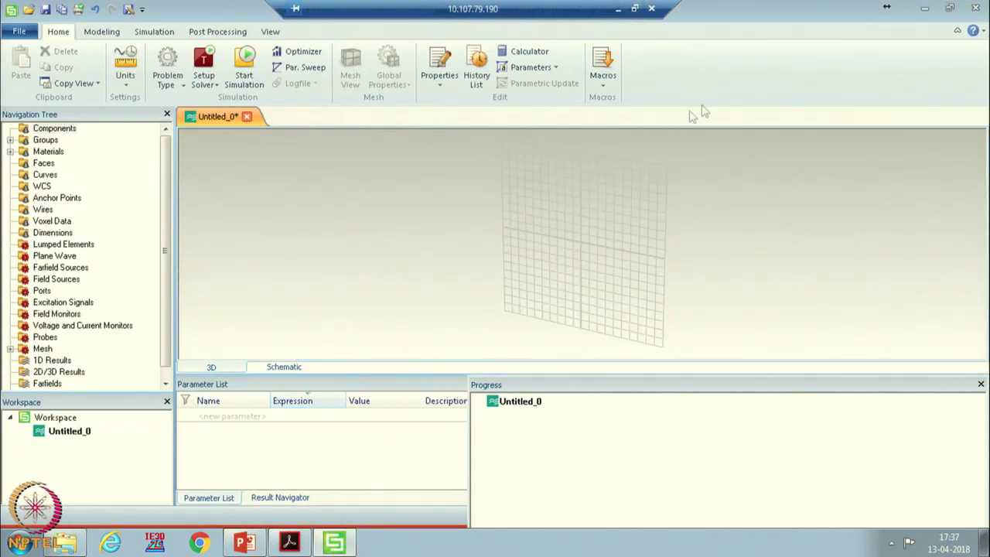
# - Start a brick named substrate with its X extents running from -lsub/2 to lsub/2
pyautogui.click(100, 31)
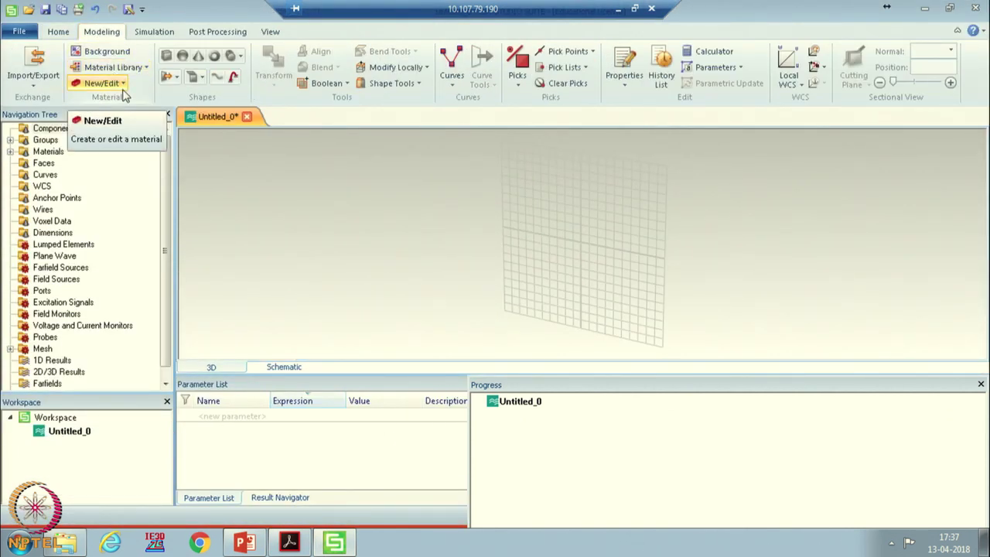
pyautogui.click(167, 56)
pyautogui.press('Escape')
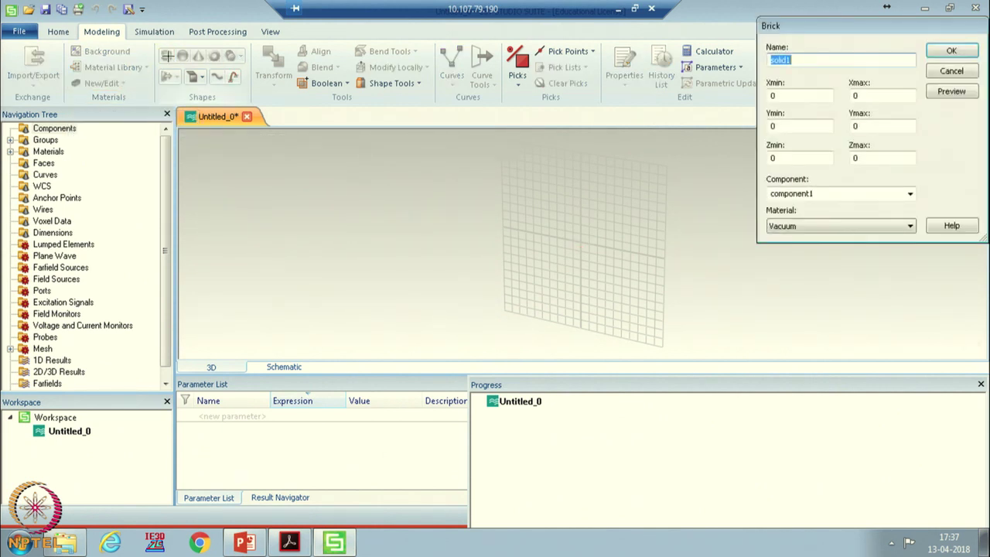
pyautogui.write('su')
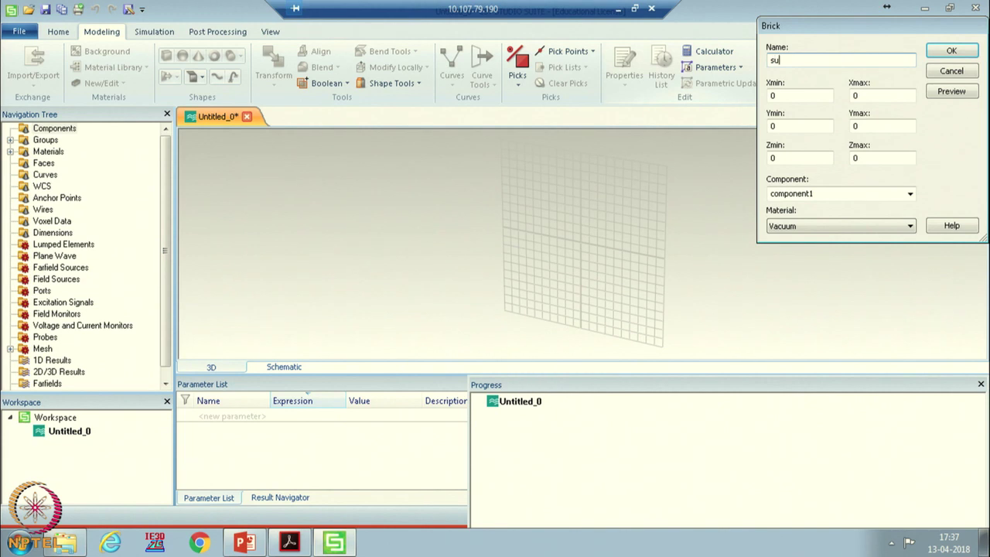
pyautogui.write('bstrate')
pyautogui.press('Tab')
pyautogui.write('-')
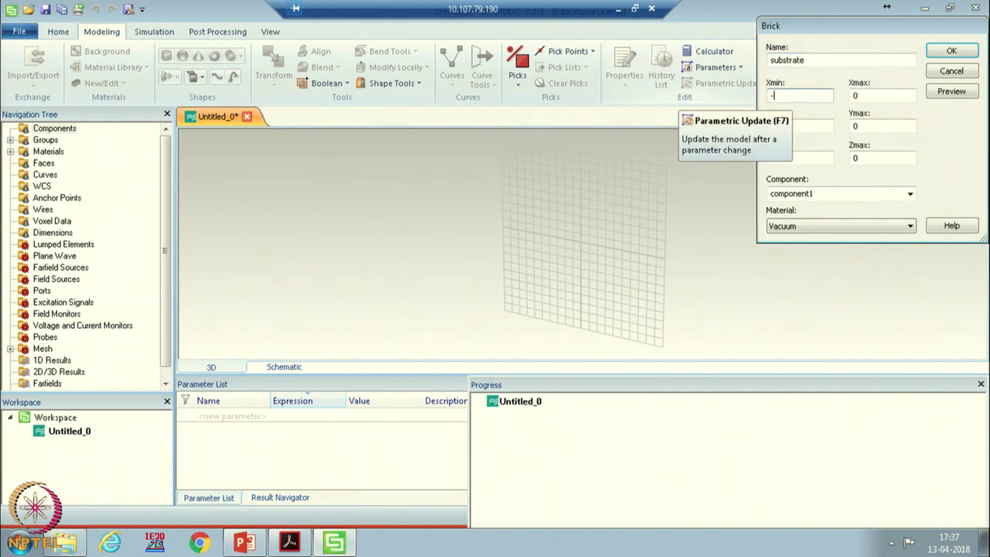
pyautogui.write('ls')
pyautogui.write('ub/2')
pyautogui.press('Tab')
pyautogui.write('lsub/2')
# - Set the substrate brick's Y extents from -wsub/2 to wsub/2 and its Zmax to hsub
pyautogui.press('Tab')
pyautogui.write('-wsub/2')
pyautogui.press('Tab')
pyautogui.write('wsub/2')
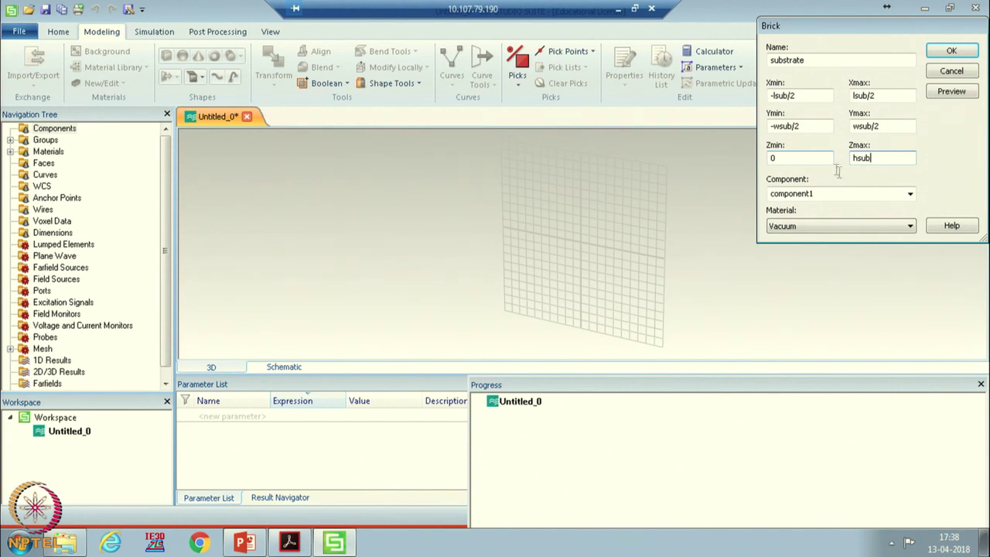
# - Load Rogers RT5870 (lossy) from the material library as the substrate brick's material
pyautogui.click(848, 229)
pyautogui.click(835, 249)
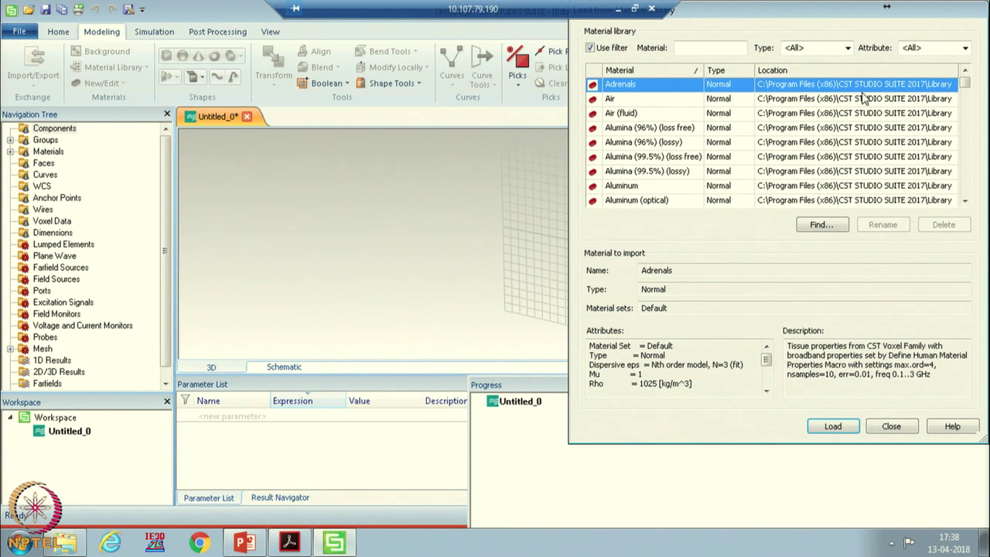
pyautogui.moveTo(774, 22); pyautogui.dragTo(647, 66)
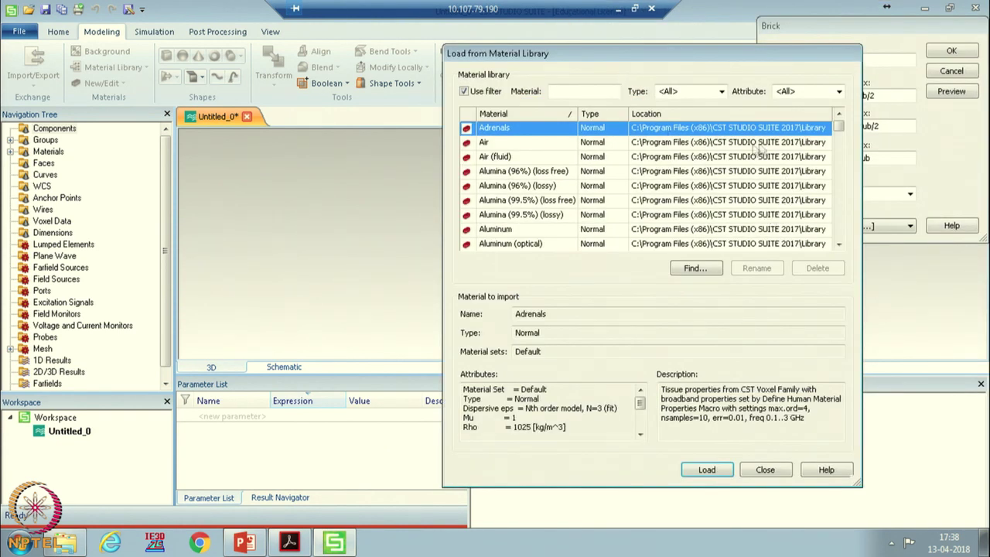
pyautogui.moveTo(838, 130); pyautogui.dragTo(837, 195)
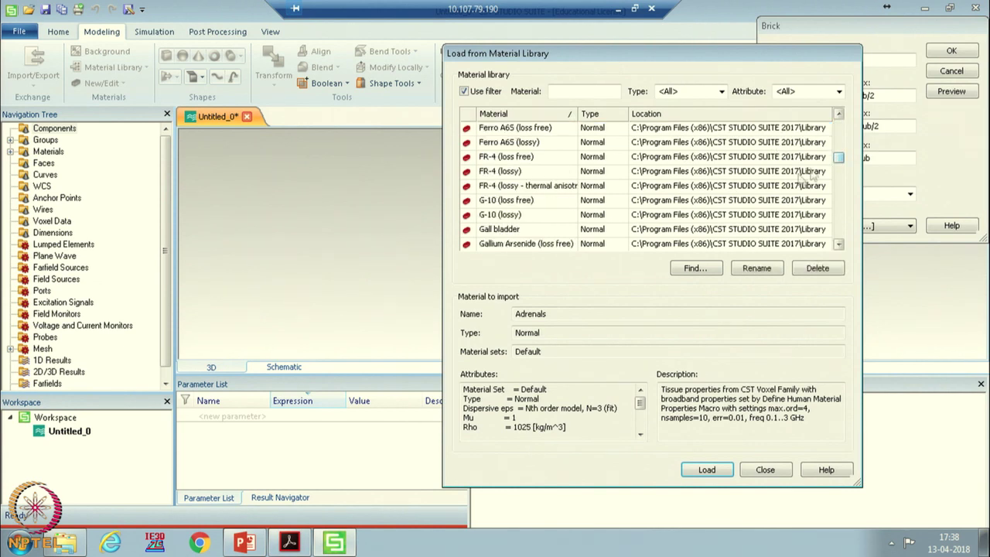
pyautogui.scroll(5, 565, 180)
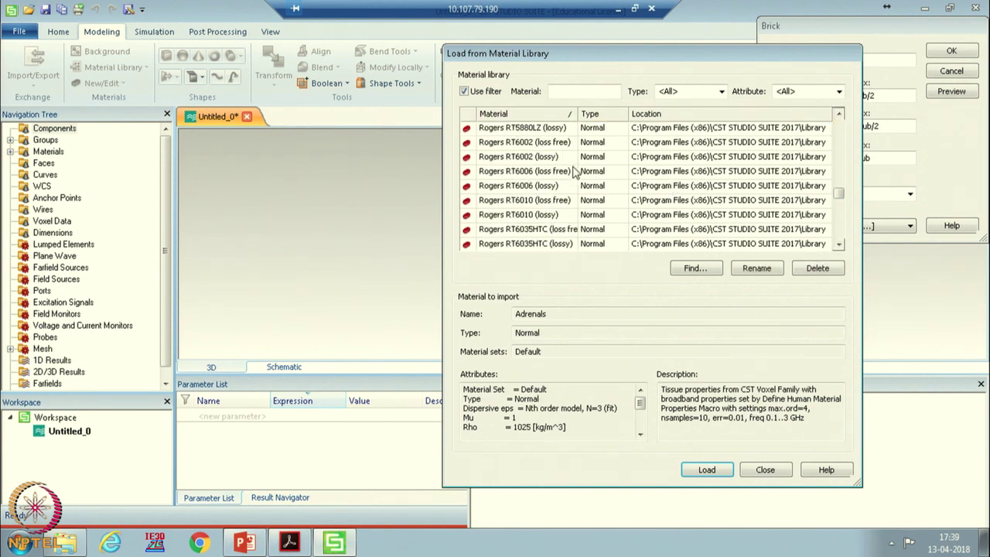
pyautogui.click(529, 157)
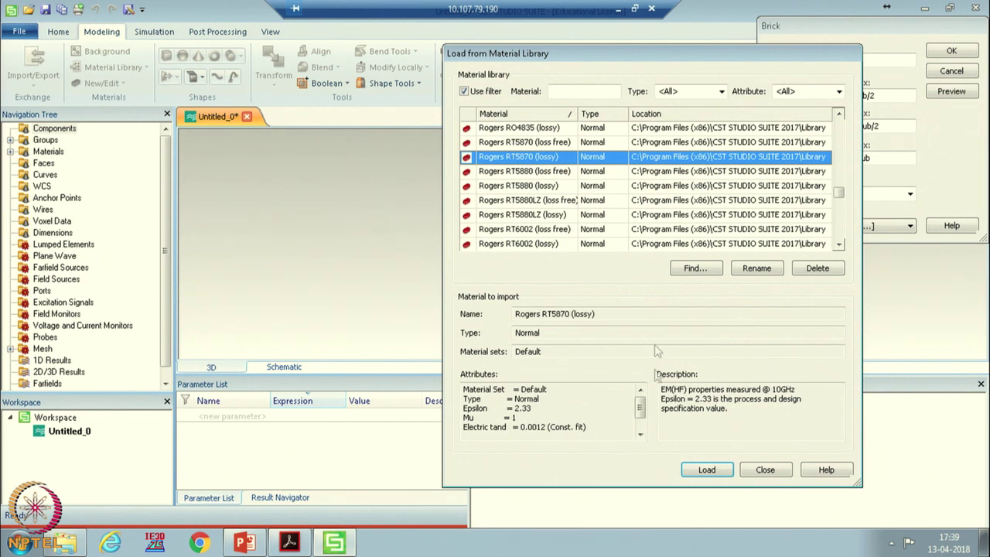
pyautogui.click(707, 469)
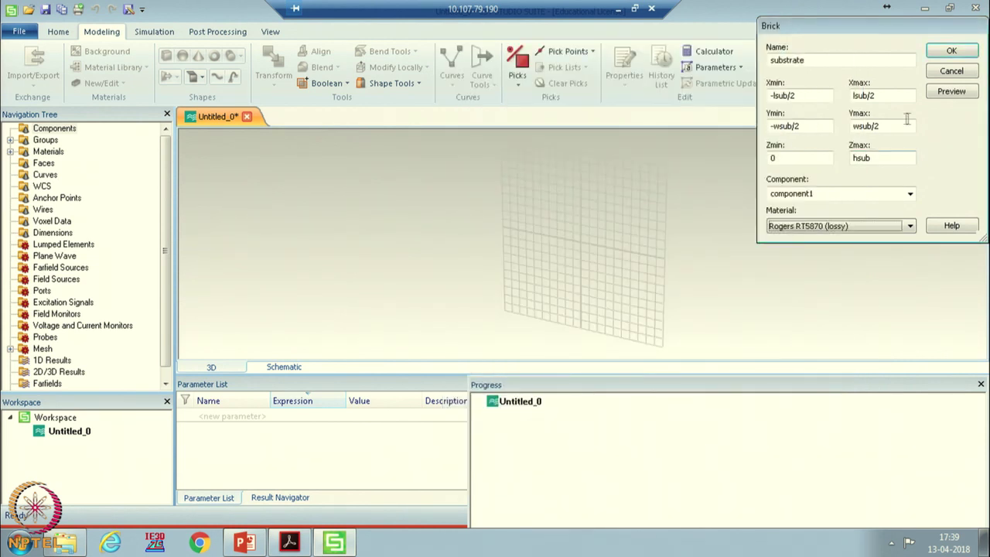
# - Create the substrate brick with lsub = 60, wsub = 60 and hsub = 1.6, and expand component1 to show its solids
pyautogui.click(952, 51)
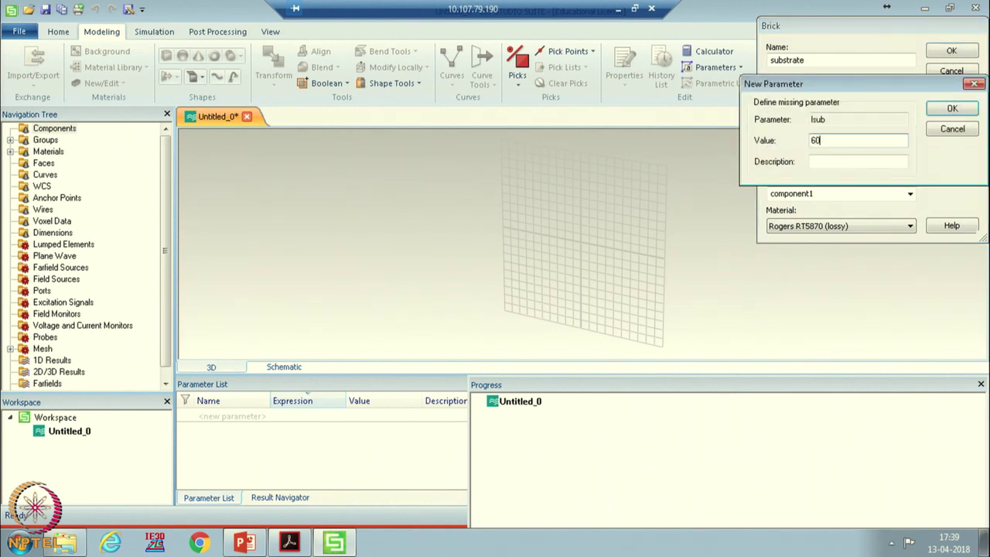
pyautogui.click(950, 109)
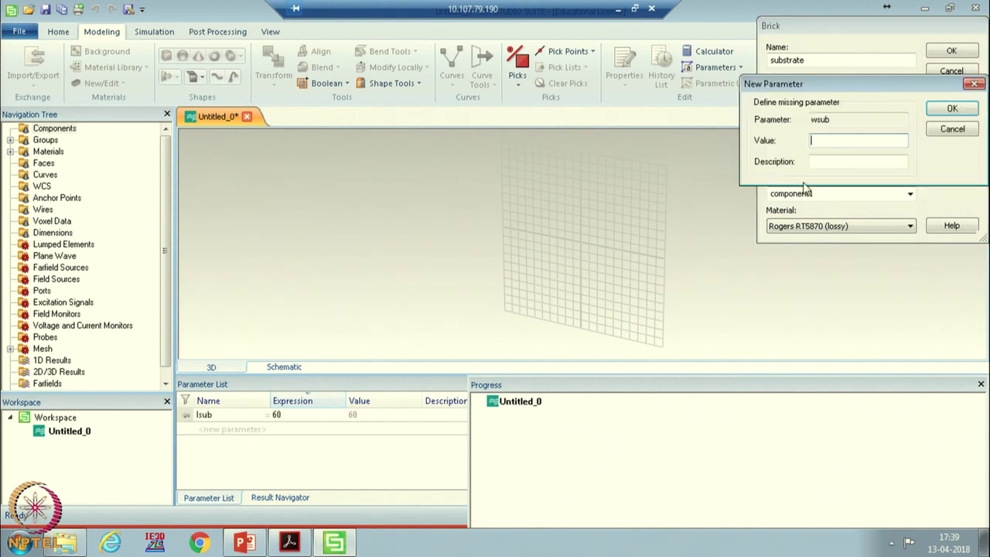
pyautogui.write('60')
pyautogui.click(946, 115)
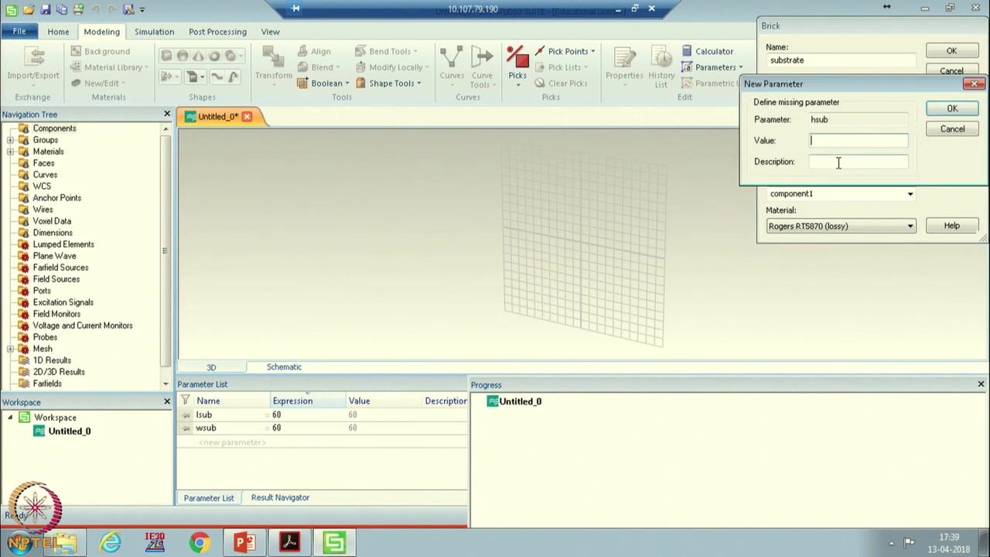
pyautogui.write('1.6')
pyautogui.click(936, 112)
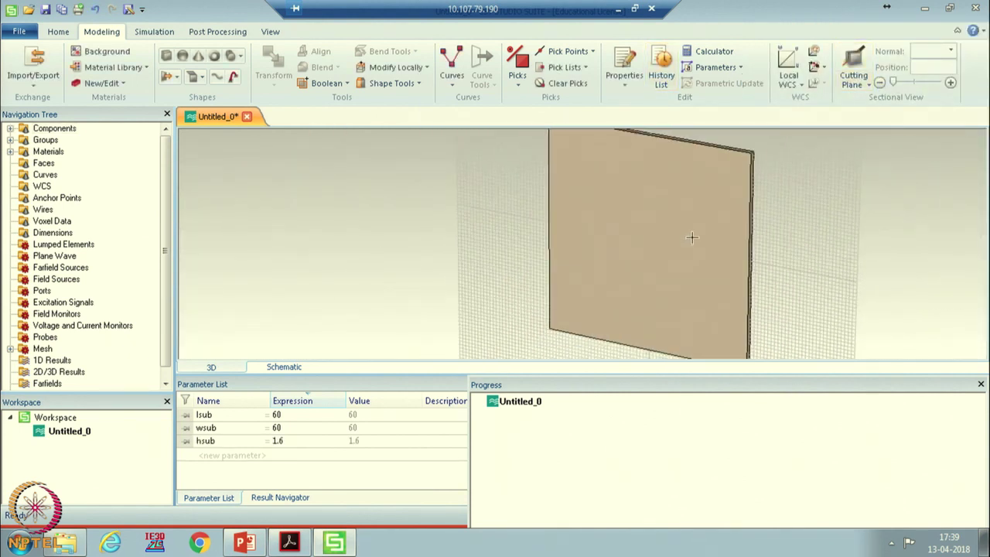
pyautogui.doubleClick(46, 129)
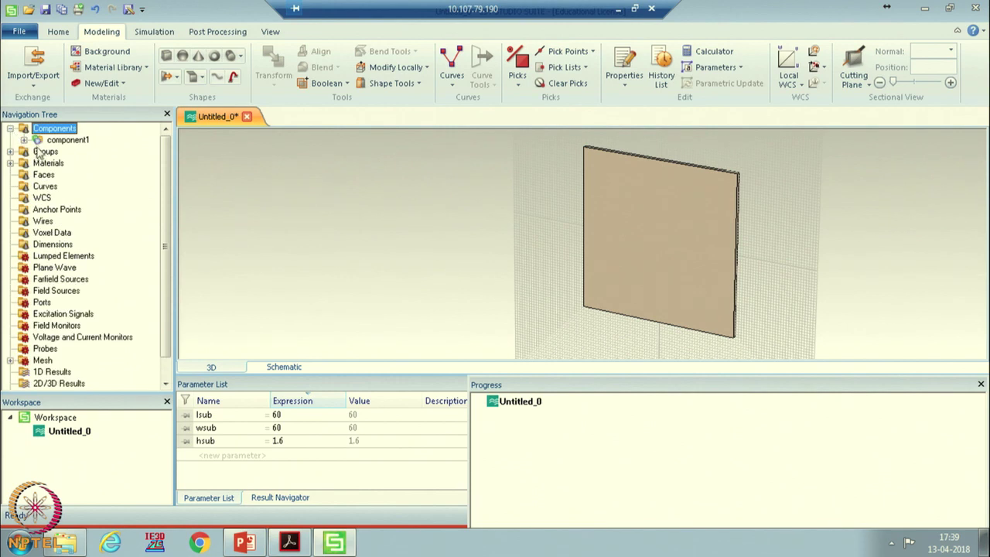
pyautogui.click(24, 140)
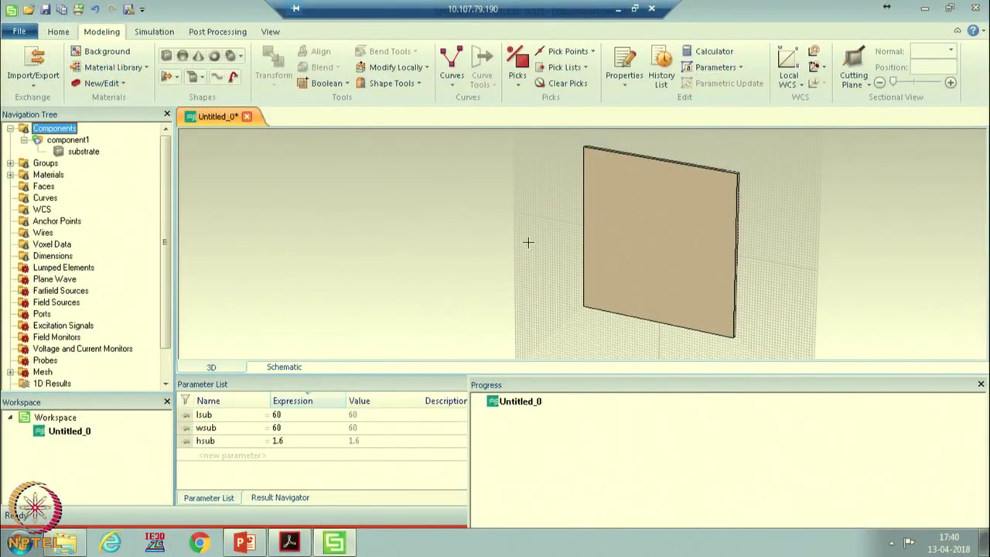
# - Pick the substrate's large face with normal 0, 0, 1 and set up a face extrusion named ground with height t
pyautogui.click(517, 68)
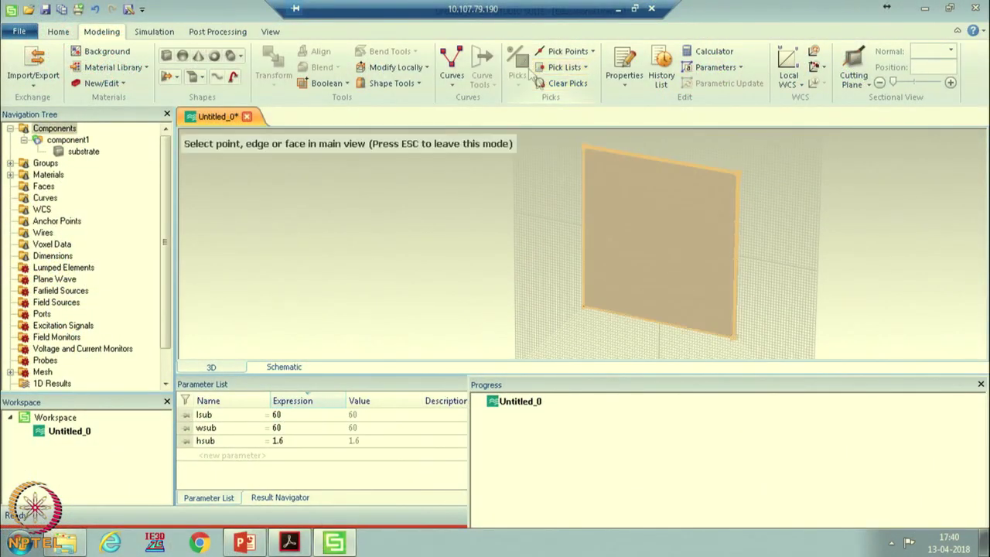
pyautogui.click(655, 216)
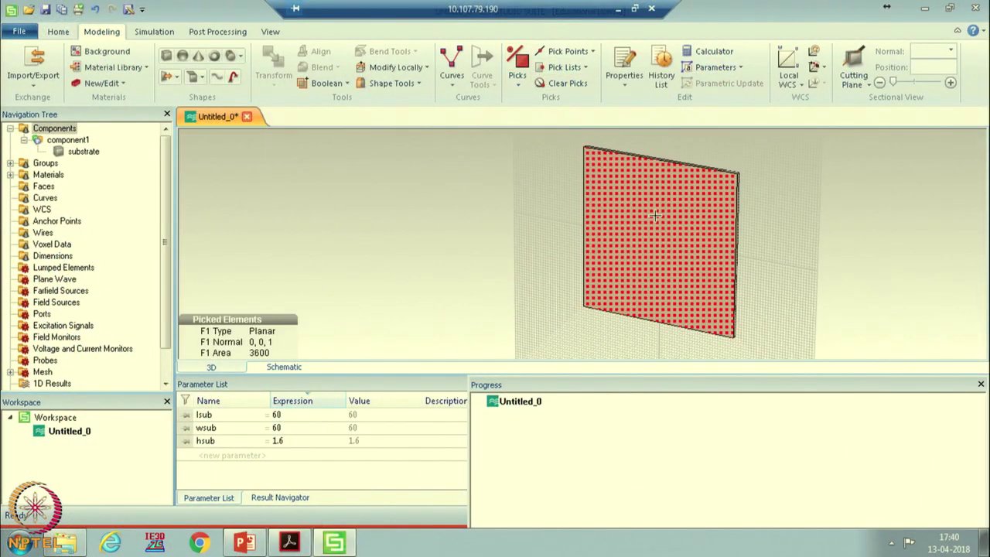
pyautogui.click(177, 77)
pyautogui.click(203, 97)
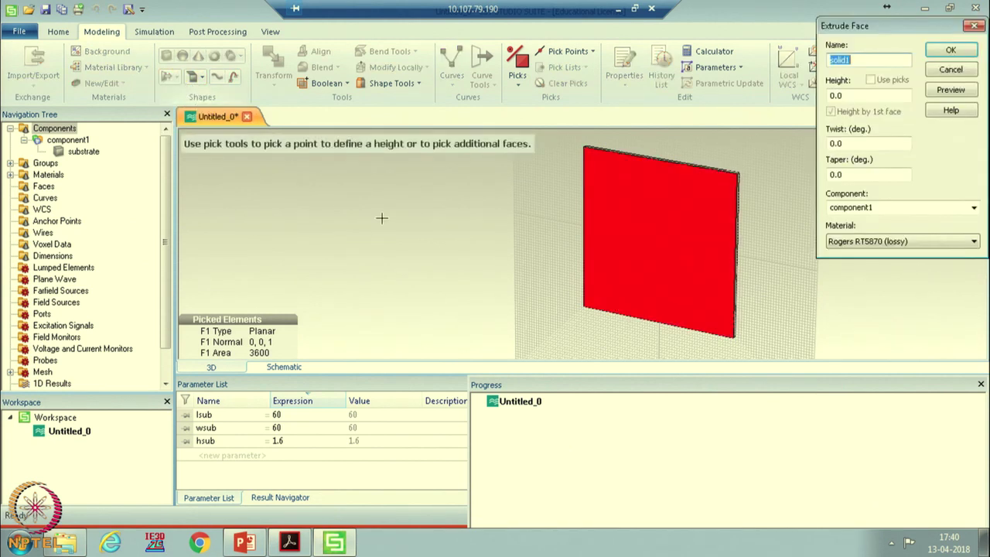
pyautogui.write('g')
pyautogui.press('Tab')
pyautogui.press('Tab')
pyautogui.write('t')
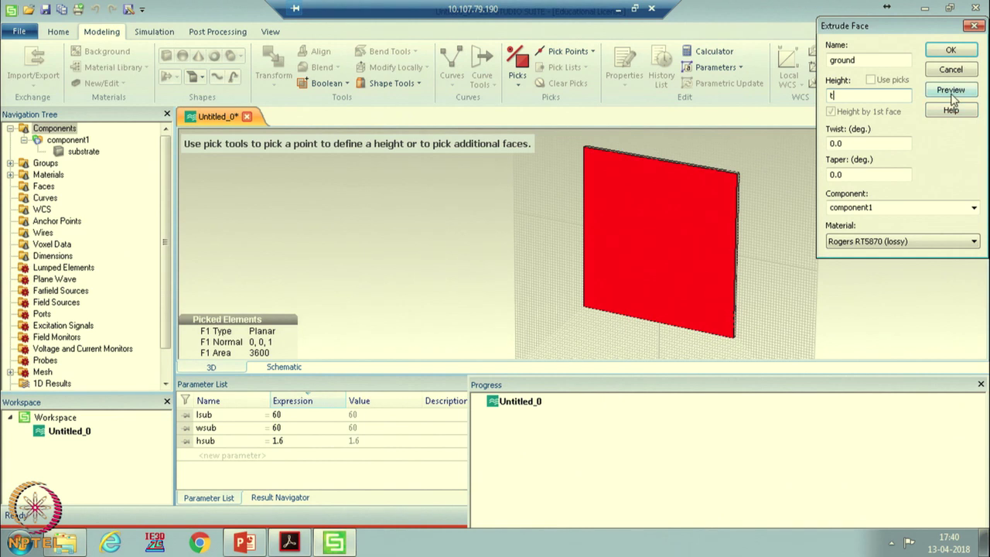
# - Define parameter t as 0.035, assign PEC as the ground's material and create the extrusion
pyautogui.click(951, 50)
pyautogui.write('0')
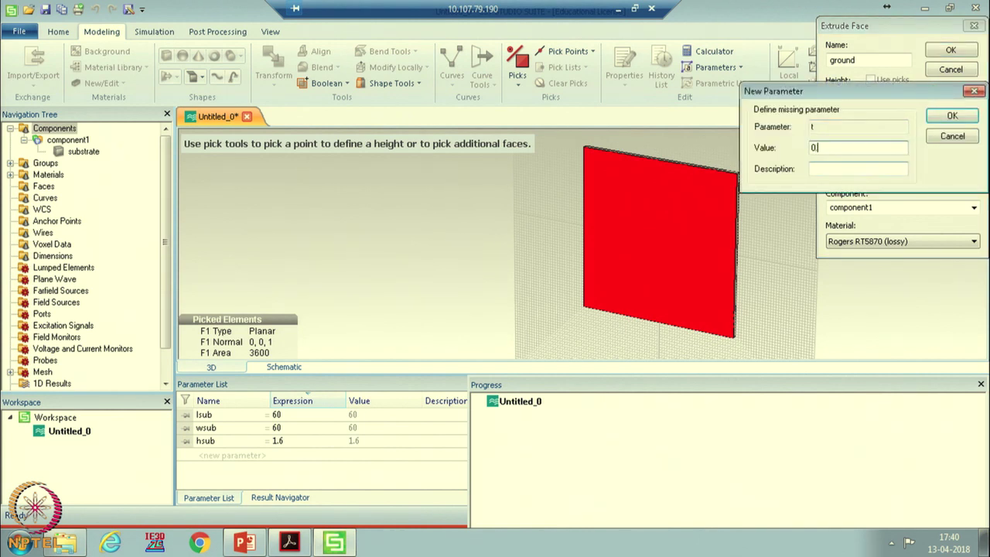
pyautogui.write('.035')
pyautogui.click(952, 115)
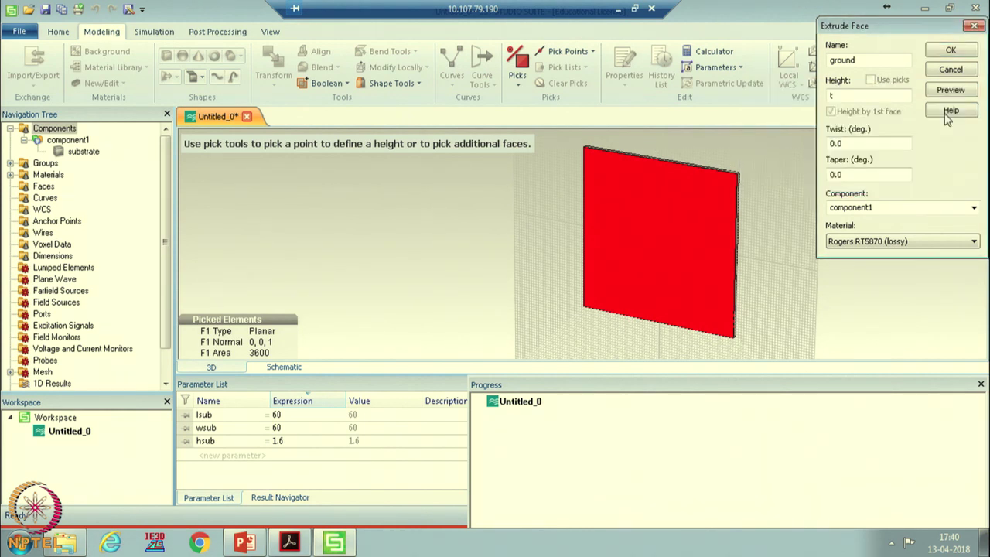
pyautogui.click(919, 241)
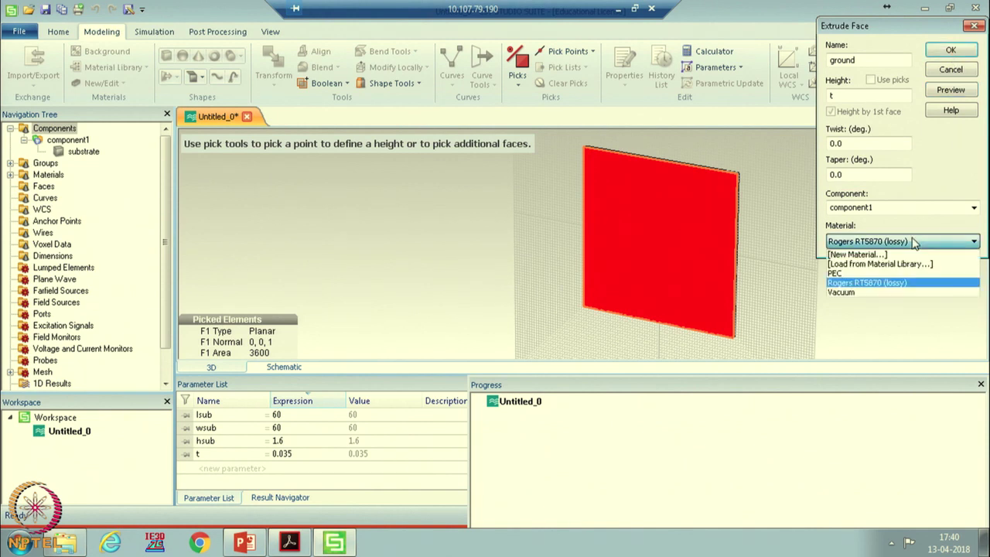
pyautogui.click(854, 274)
pyautogui.press('Return')
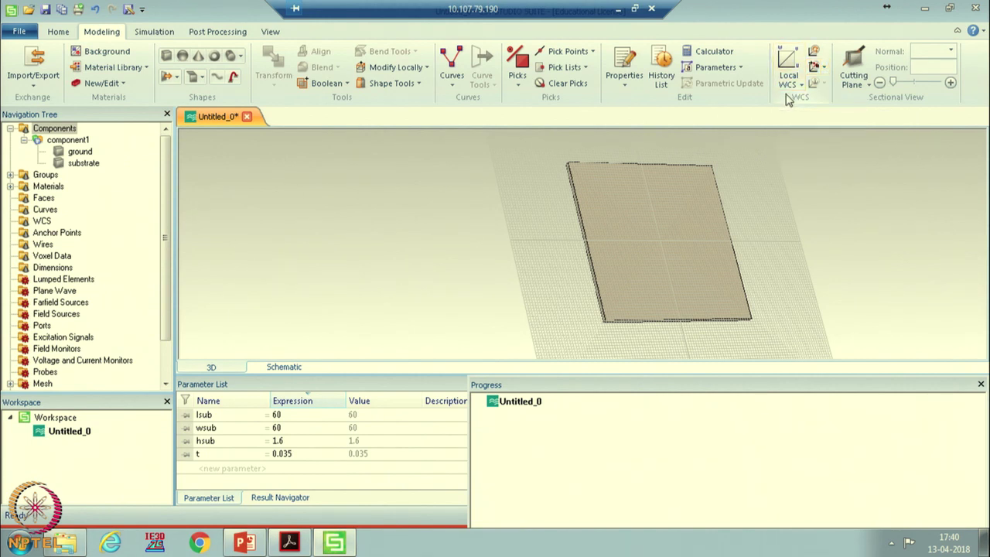
# - Activate the local WCS and align it with the substrate face opposite the ground
pyautogui.click(788, 70)
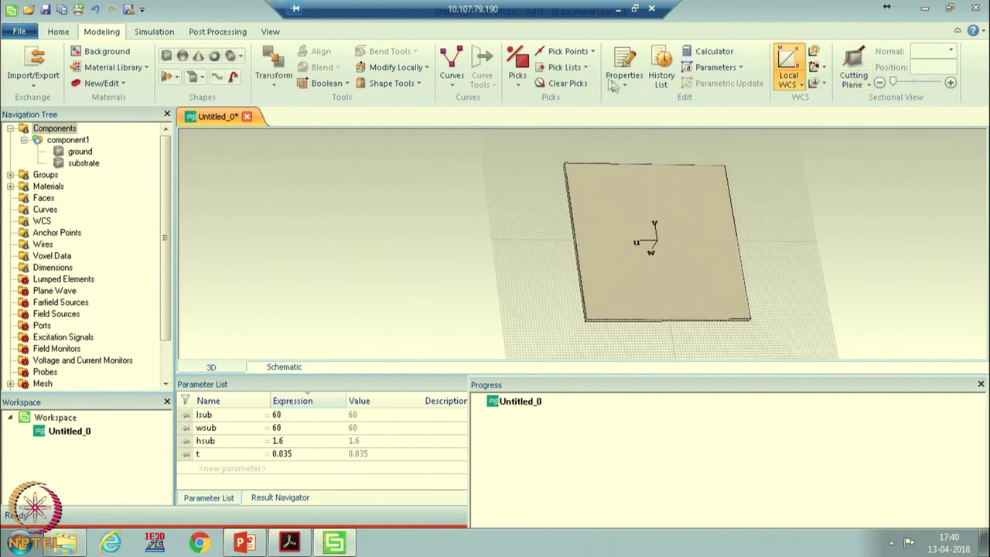
pyautogui.click(523, 70)
pyautogui.doubleClick(650, 212)
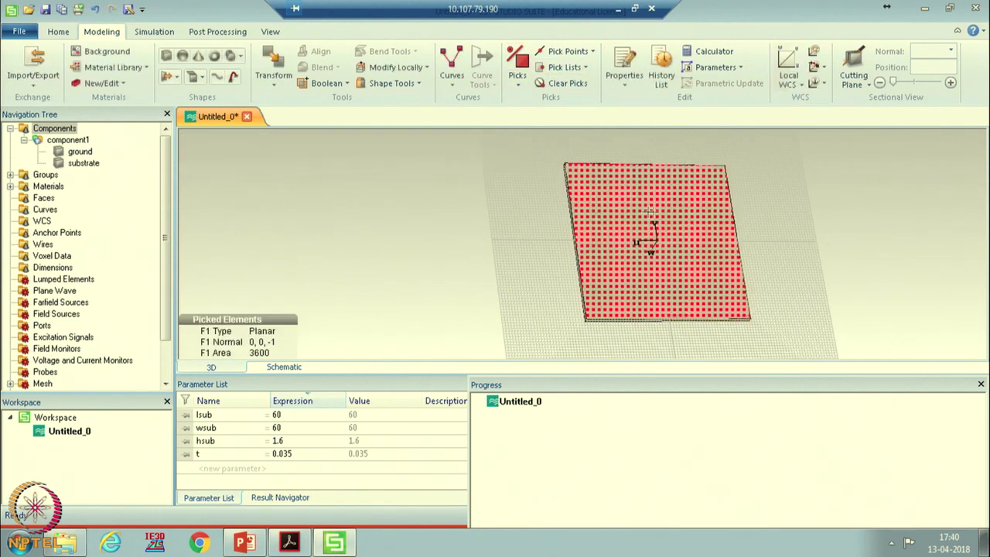
pyautogui.click(820, 66)
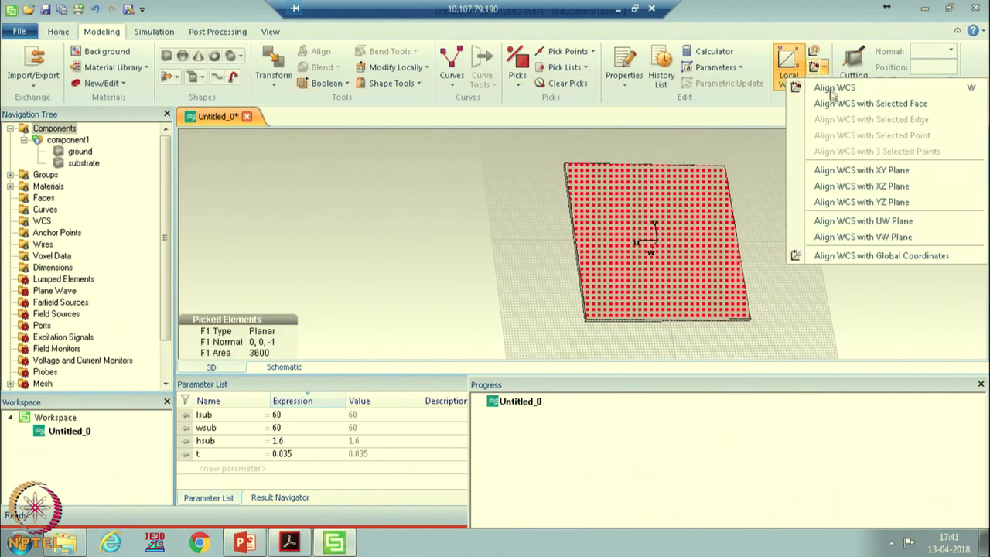
pyautogui.click(847, 101)
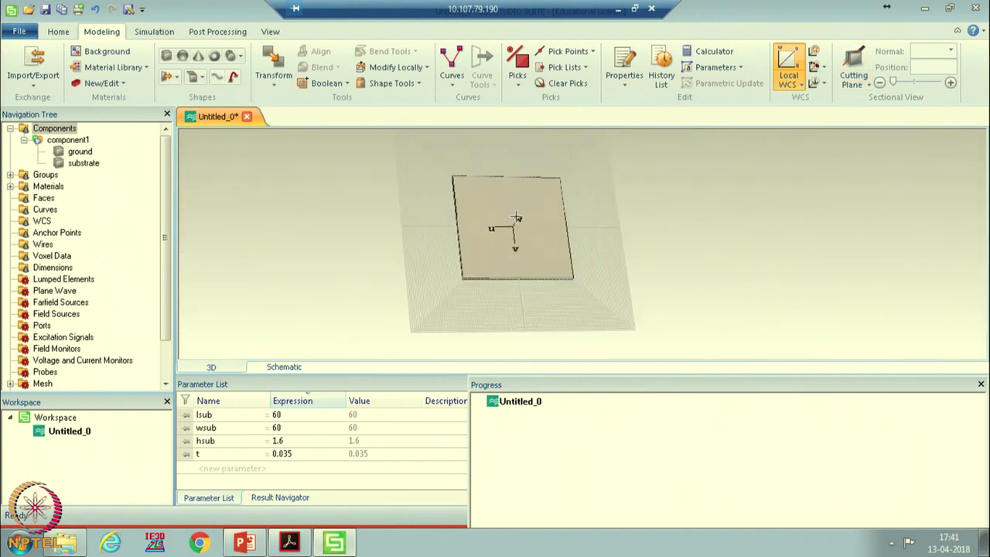
# - Start a brick in the local WCS with its U extents running from -lp/2 to lp/2
pyautogui.click(166, 56)
pyautogui.press('Escape')
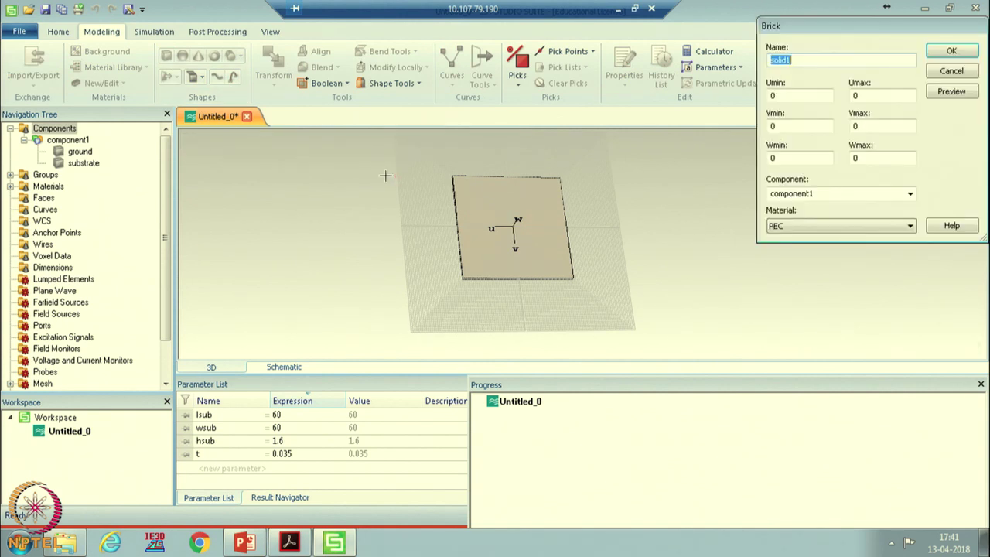
pyautogui.click(795, 94)
pyautogui.write('-lp')
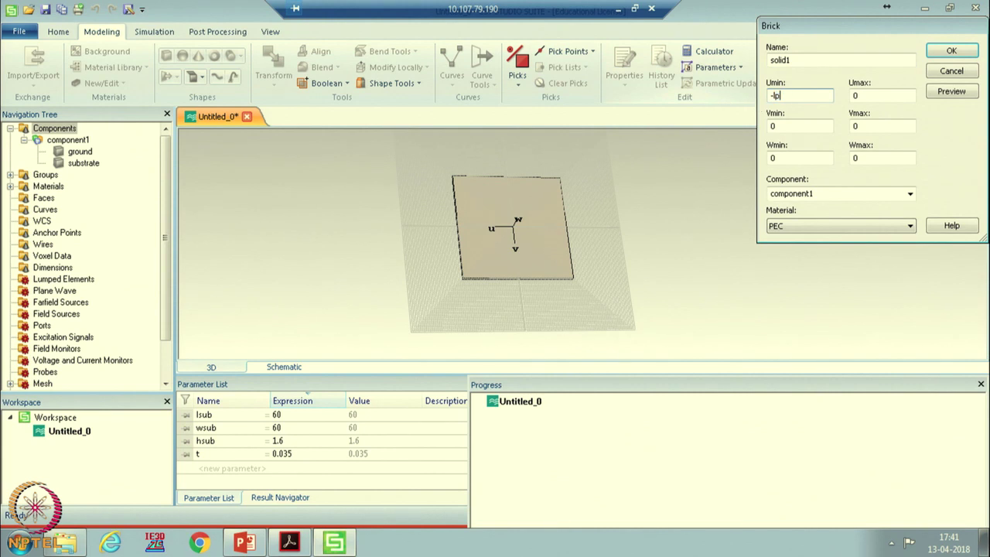
pyautogui.write('/2')
pyautogui.press('Tab')
pyautogui.write('lp/2')
pyautogui.press('Tab')
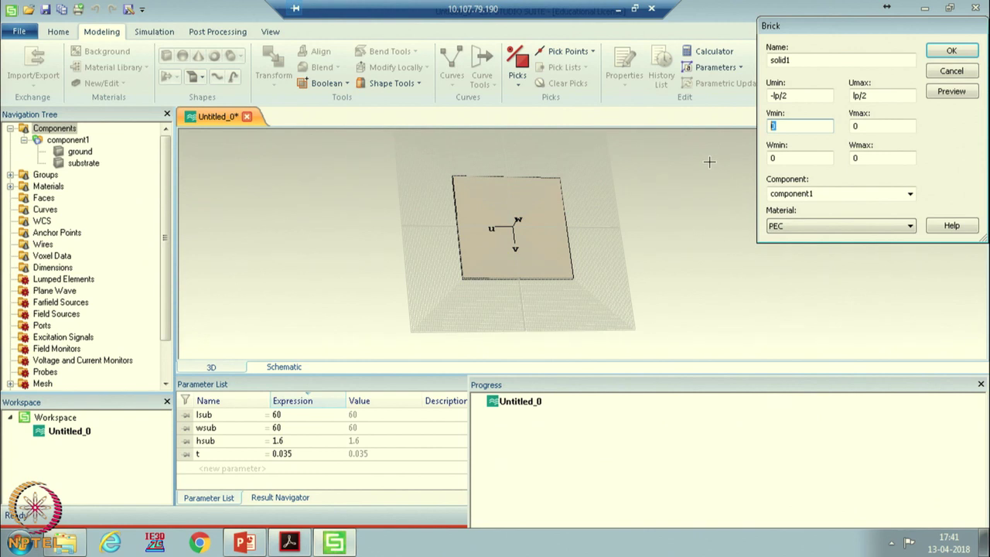
# - Set the new brick's V extents from -wp/2 to wp/2 and its Wmax to t
pyautogui.write('-wp/2')
pyautogui.press('Tab')
pyautogui.write('wp/2')
pyautogui.press('Tab')
pyautogui.press('Tab')
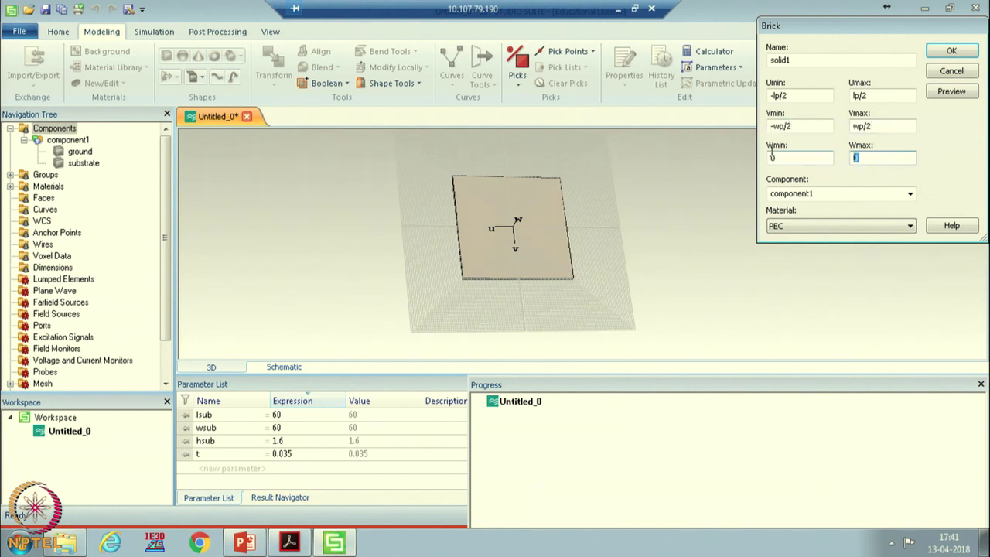
pyautogui.write('t')
pyautogui.press('Tab')
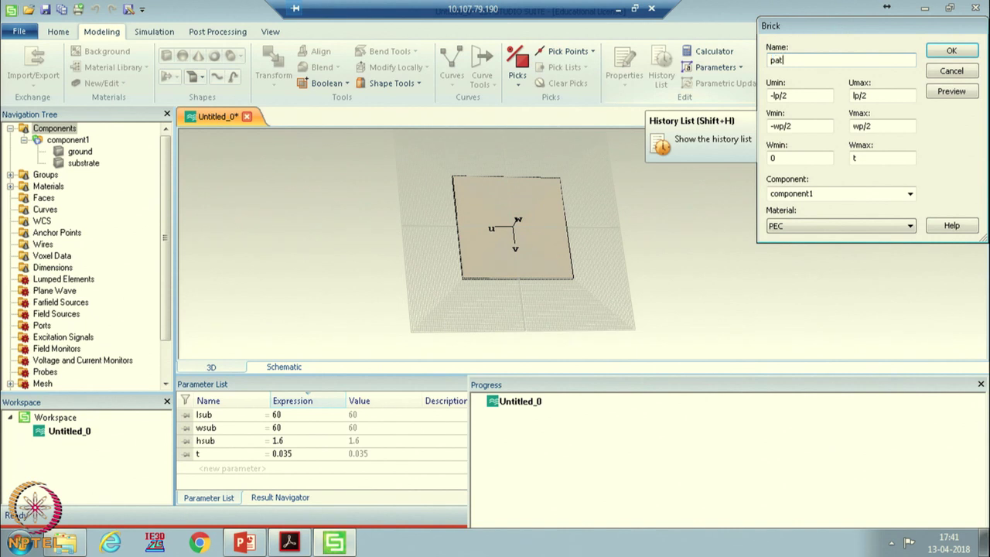
# - Name the new brick patch, define parameters lp as 38 and wp as 47, and create it
pyautogui.press('Return')
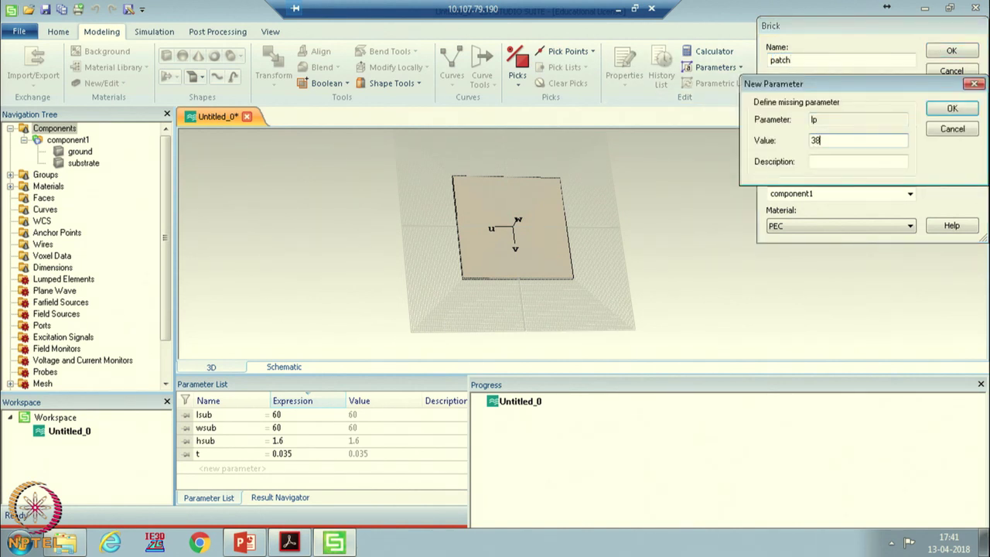
pyautogui.click(947, 110)
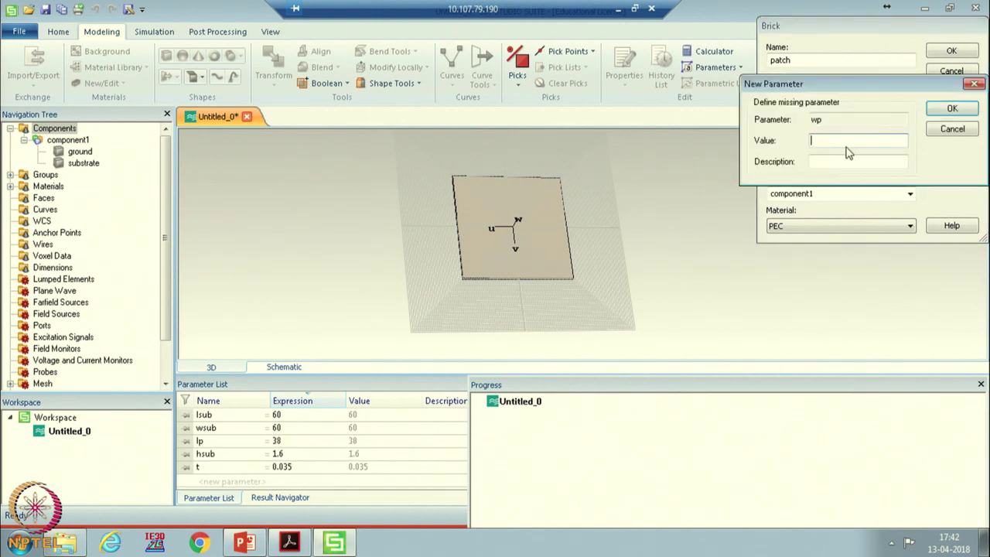
pyautogui.click(972, 113)
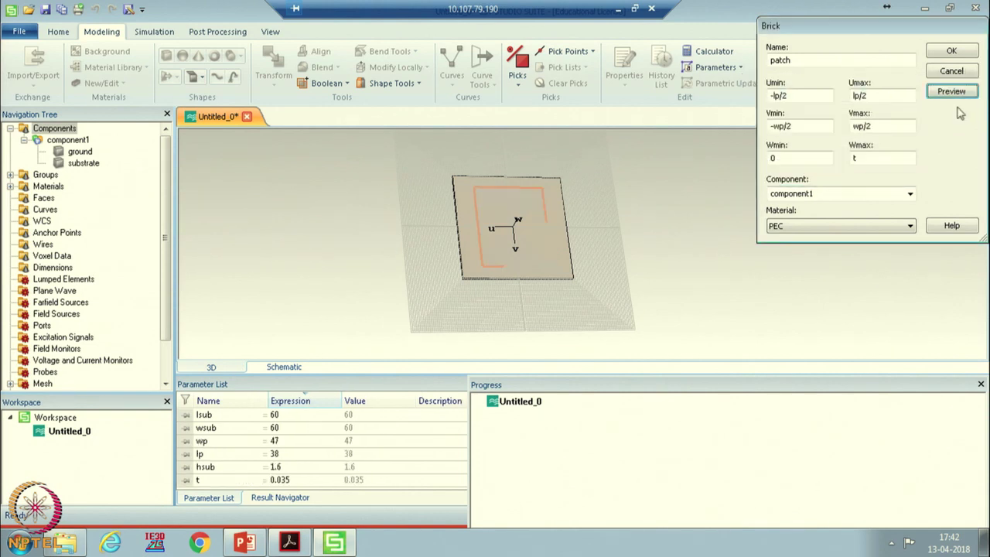
pyautogui.click(950, 51)
pyautogui.click(68, 139)
pyautogui.scroll(3, 495, 230)
pyautogui.moveTo(503, 222); pyautogui.dragTo(574, 200)
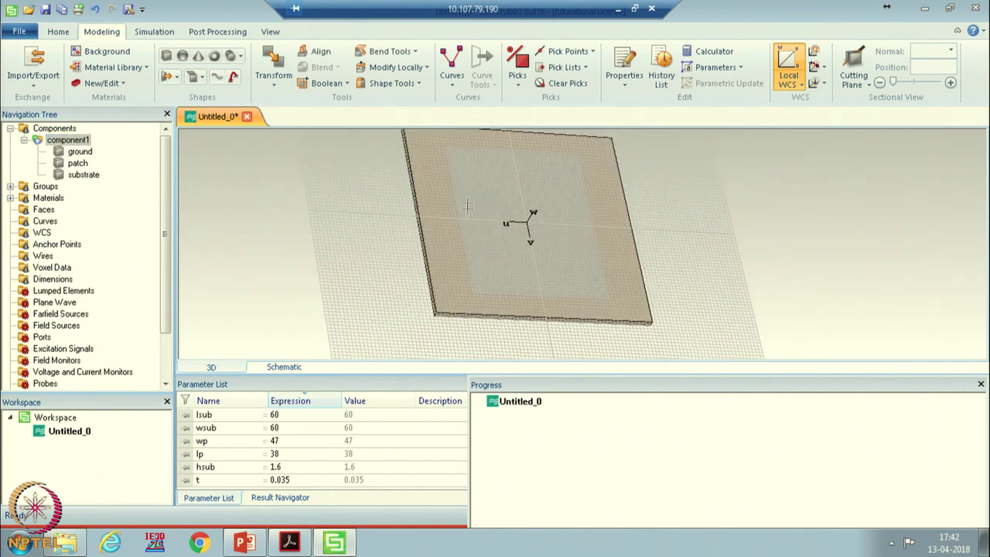
pyautogui.moveTo(502, 283); pyautogui.dragTo(460, 305)
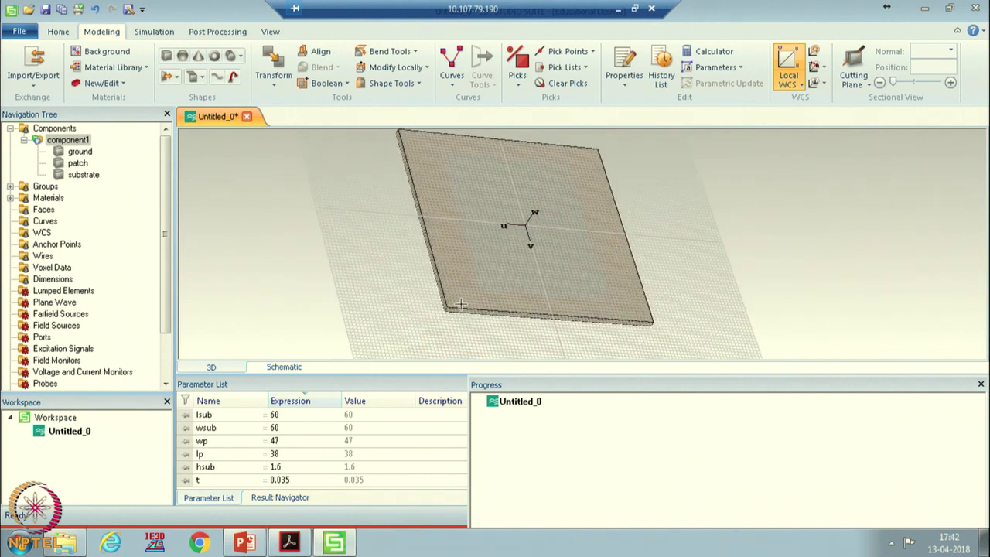
pyautogui.moveTo(554, 232); pyautogui.dragTo(554, 232)
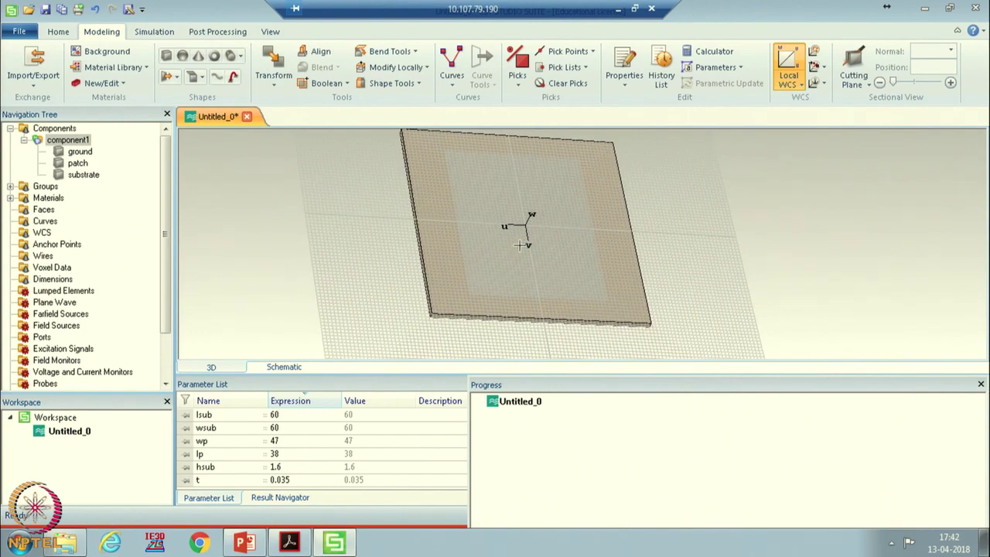
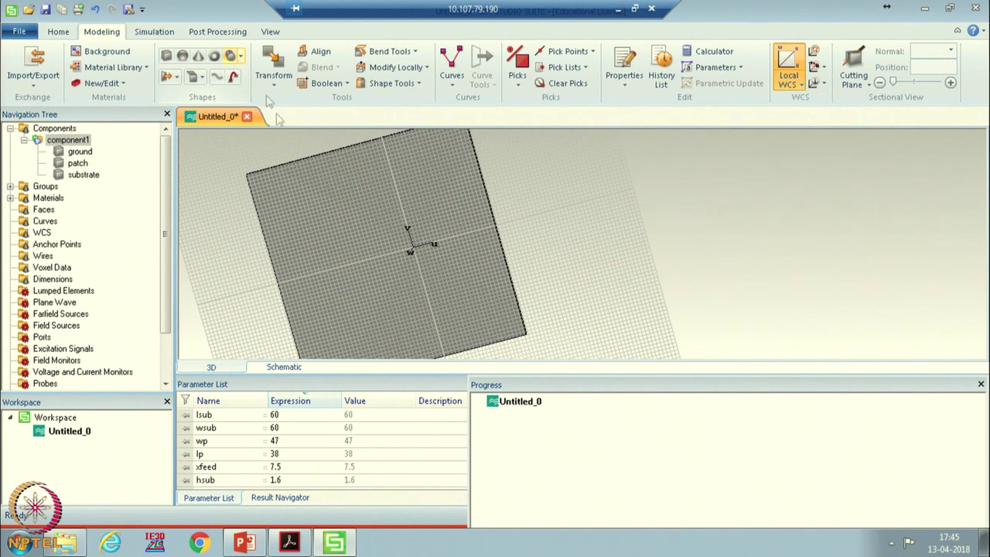
# - Start a cylinder at the local WCS origin with outer radius rou+ex and Wmin -t
pyautogui.click(231, 56)
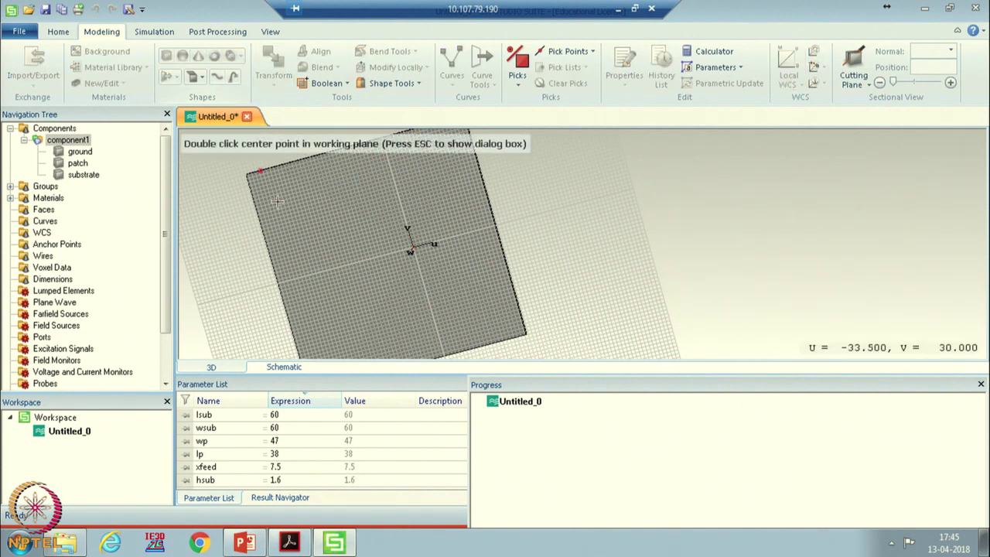
pyautogui.press('Escape')
pyautogui.click(782, 116)
pyautogui.hotkey('ctrl', 'a')
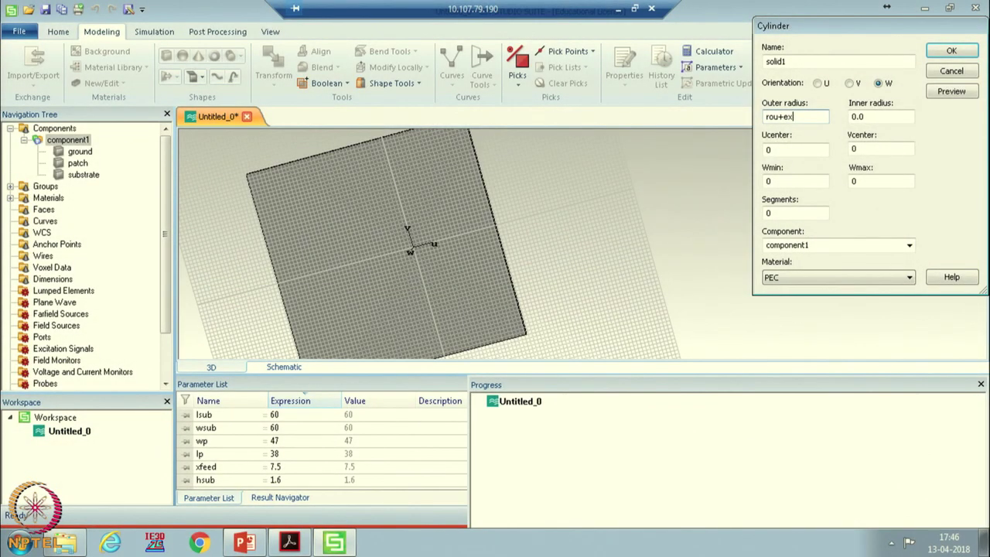
pyautogui.click(858, 181)
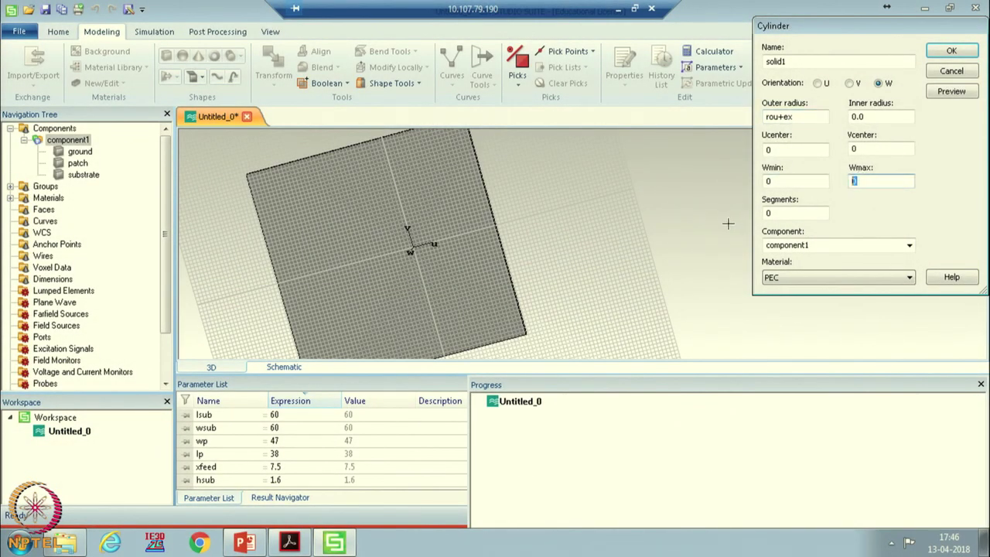
pyautogui.click(812, 183)
pyautogui.write('-t')
# - Correct the cylinder's outer radius to rout+ex, define rout as 2 along with ex, and create the cylinder
pyautogui.click(951, 91)
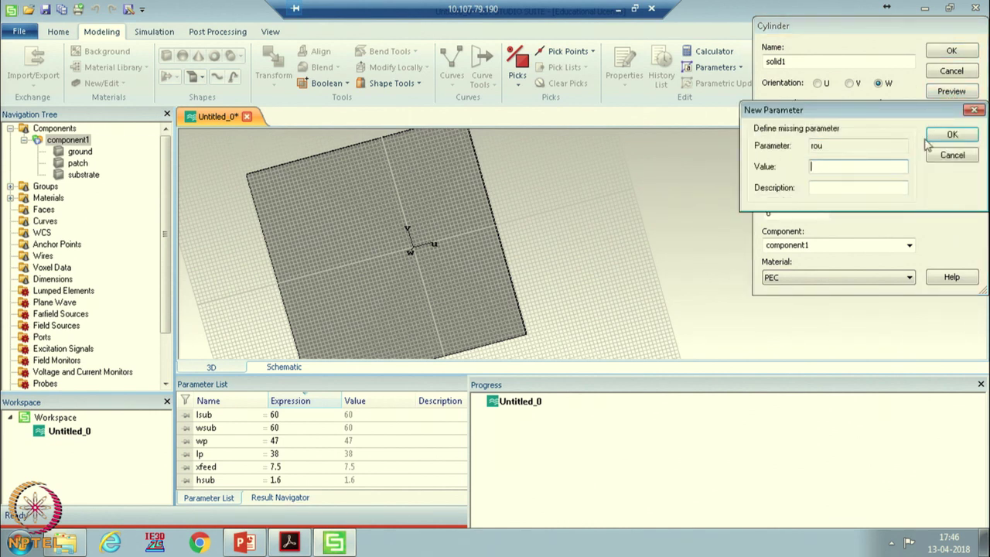
pyautogui.click(950, 135)
pyautogui.click(929, 193)
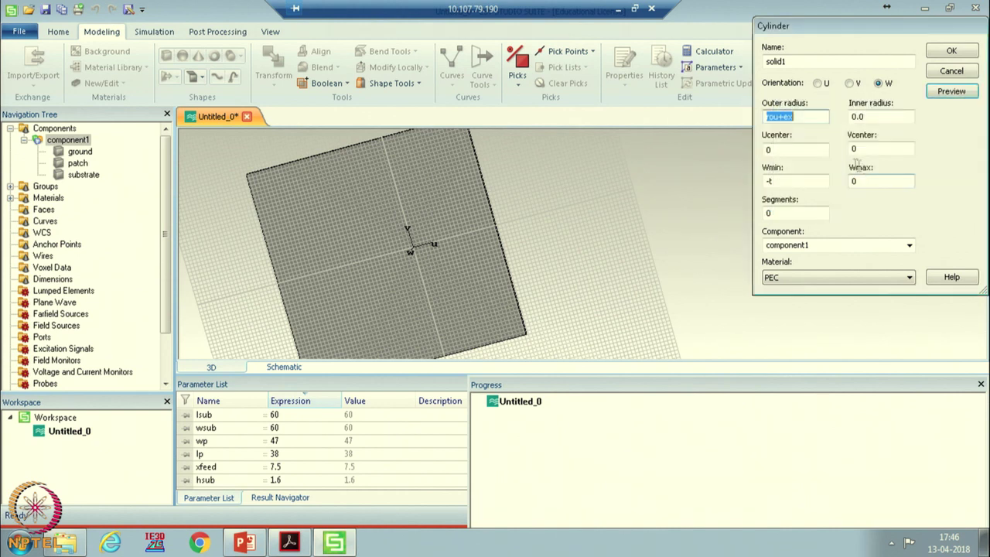
pyautogui.click(780, 116)
pyautogui.write('t')
pyautogui.click(951, 91)
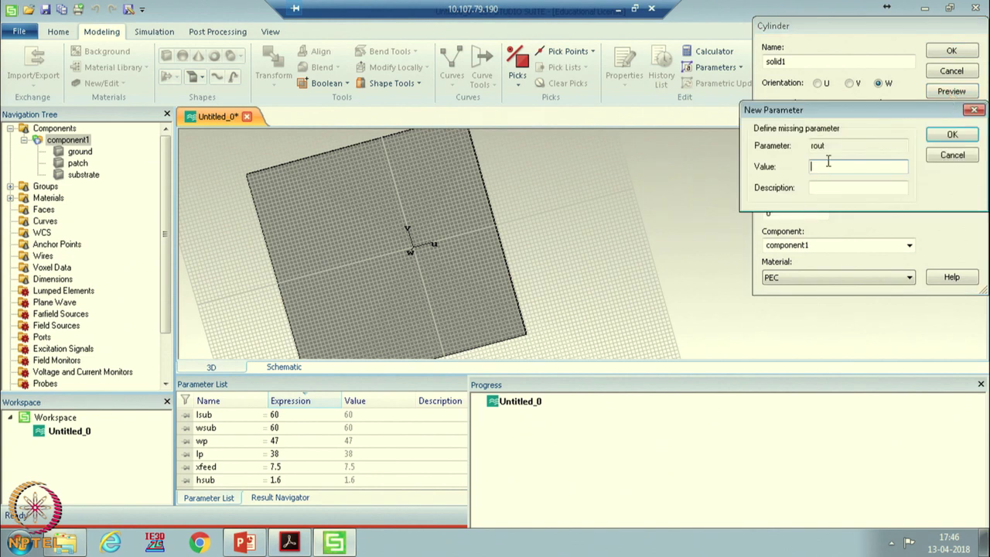
pyautogui.write('2')
pyautogui.click(952, 135)
pyautogui.click(951, 137)
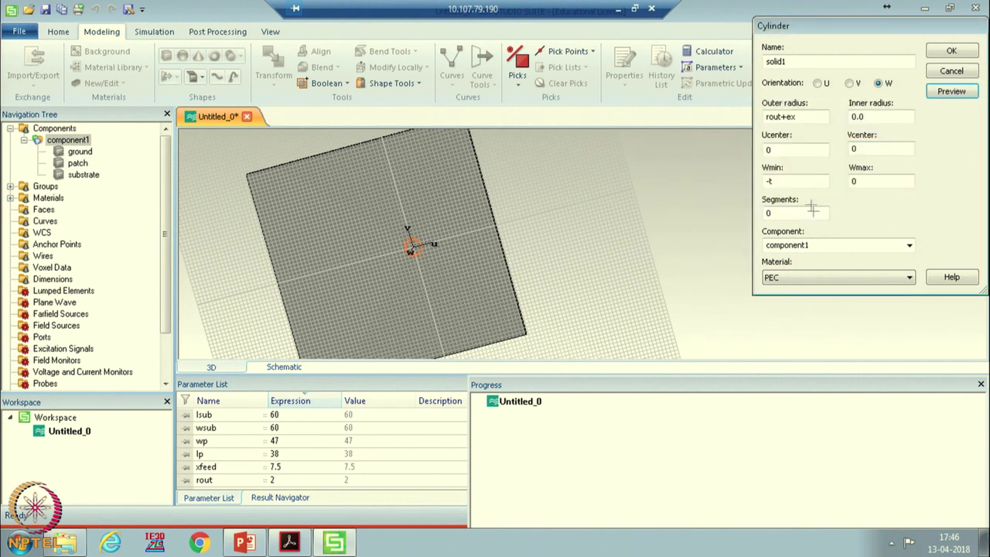
pyautogui.click(950, 52)
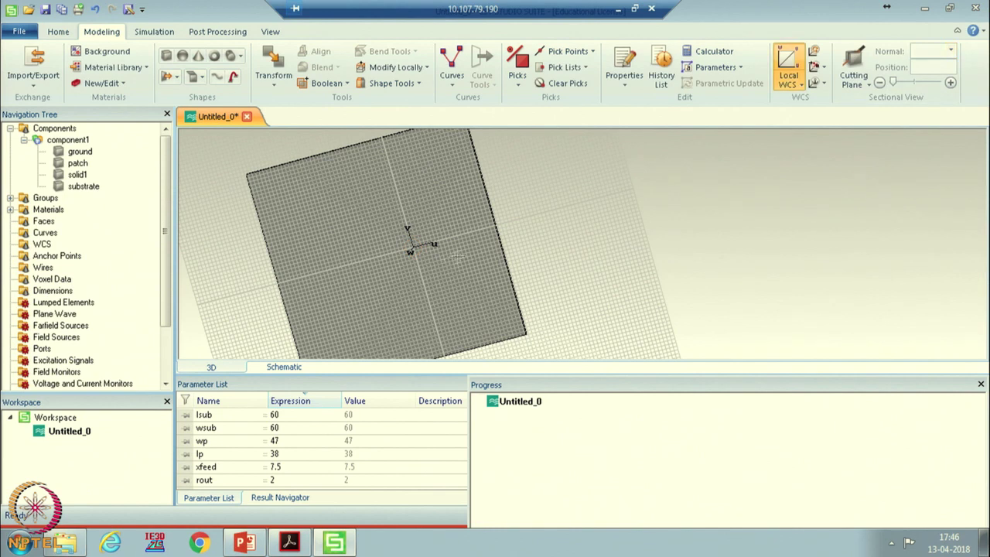
# - Subtract the cylinder solid1 from the ground to cut the circular feed opening
pyautogui.scroll(2, 418, 239)
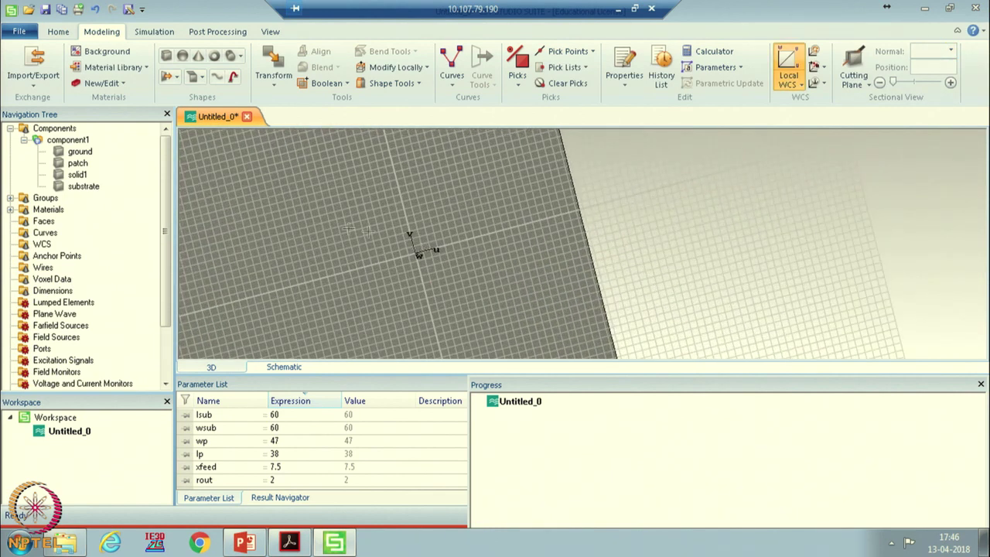
pyautogui.click(77, 153)
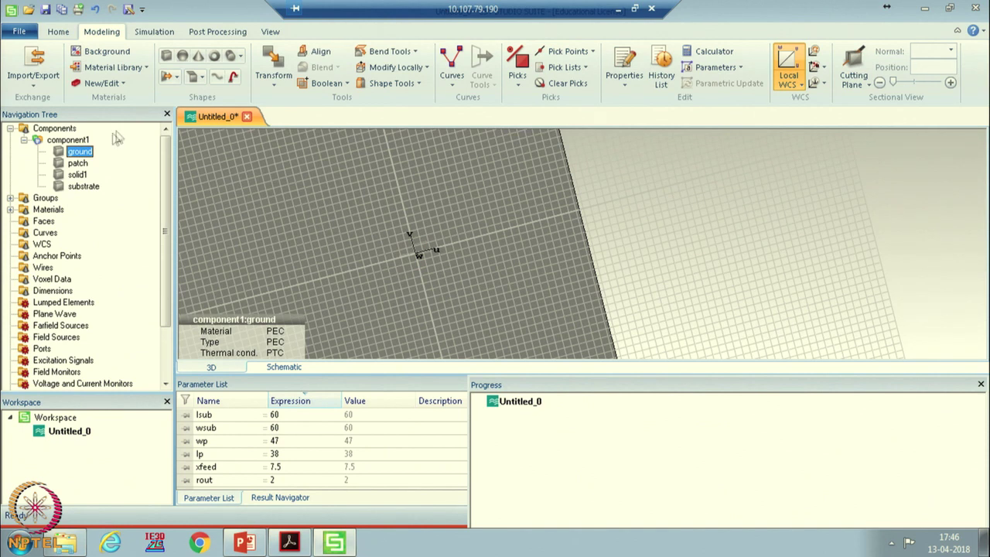
pyautogui.click(347, 84)
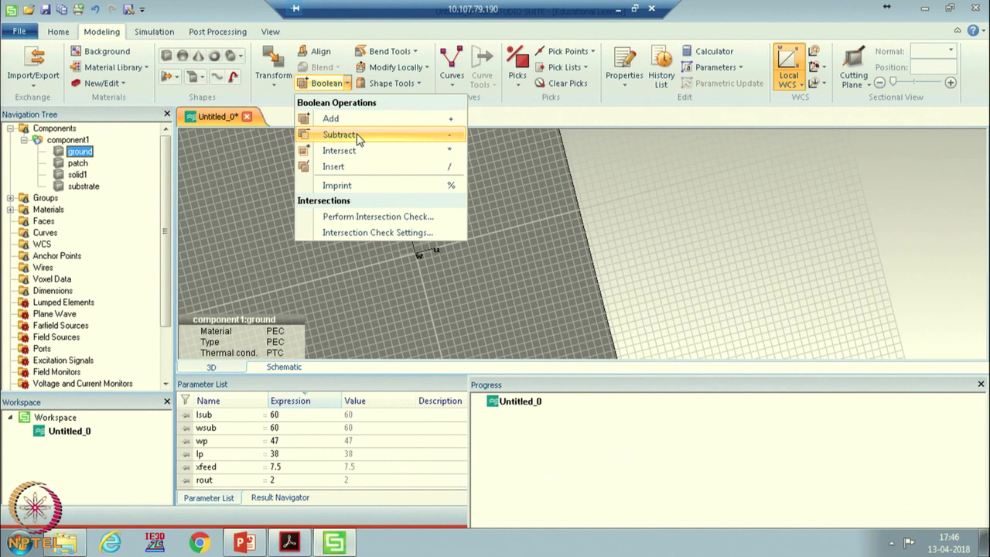
pyautogui.click(358, 137)
pyautogui.click(78, 176)
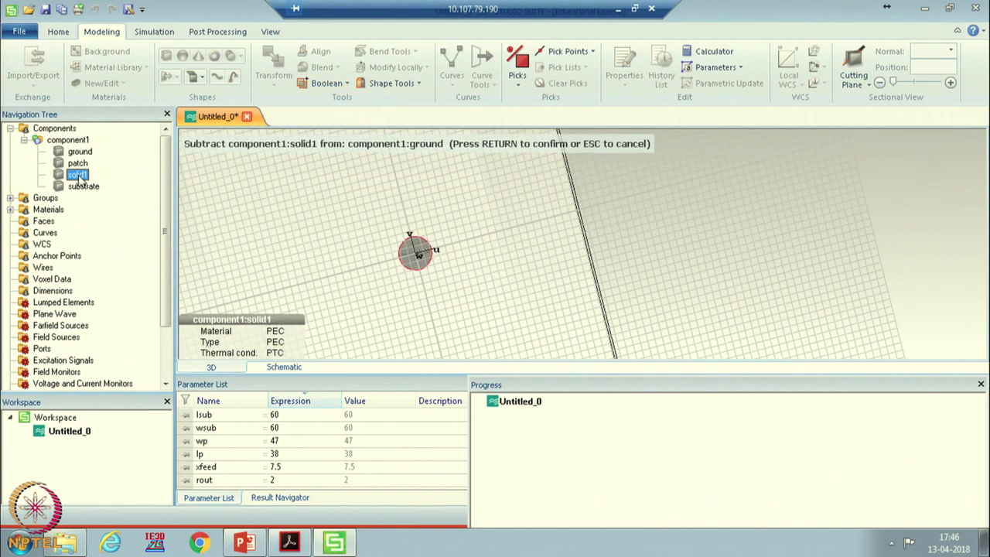
pyautogui.press('Return')
pyautogui.click(482, 278)
pyautogui.moveTo(482, 279); pyautogui.dragTo(415, 254)
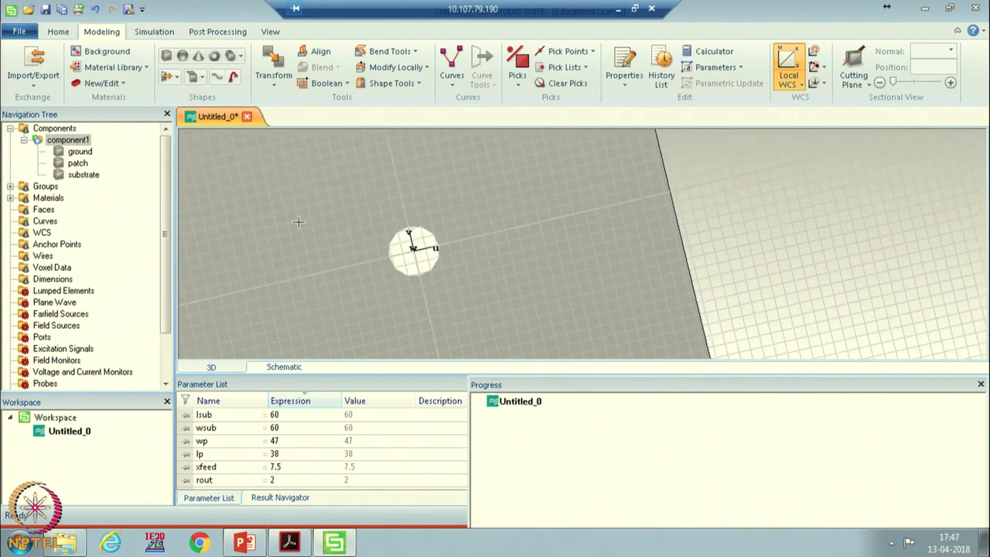
# - Start a hollow cylinder around the ground opening with outer radius rou+ex, inner radius rout and Wmax add
pyautogui.click(242, 59)
pyautogui.click(270, 74)
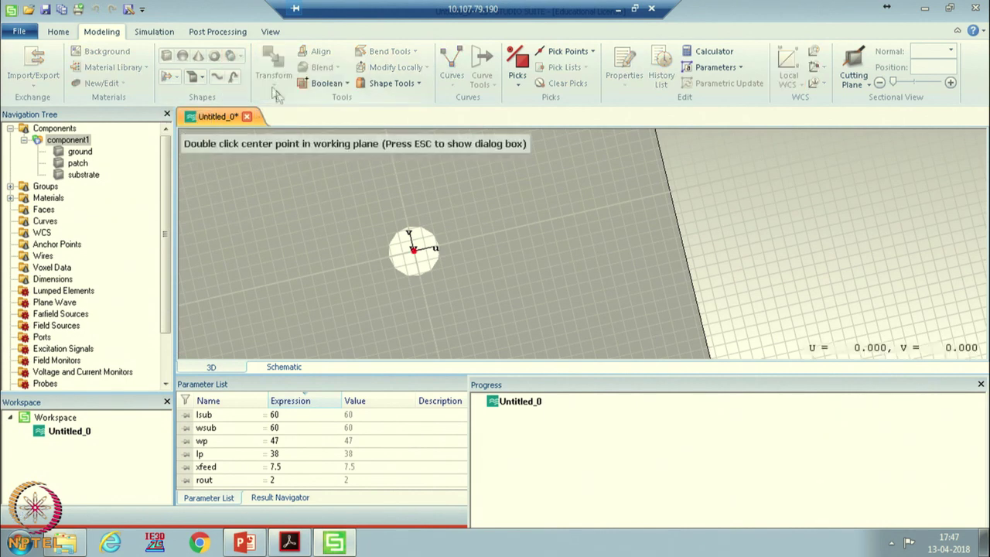
pyautogui.press('Escape')
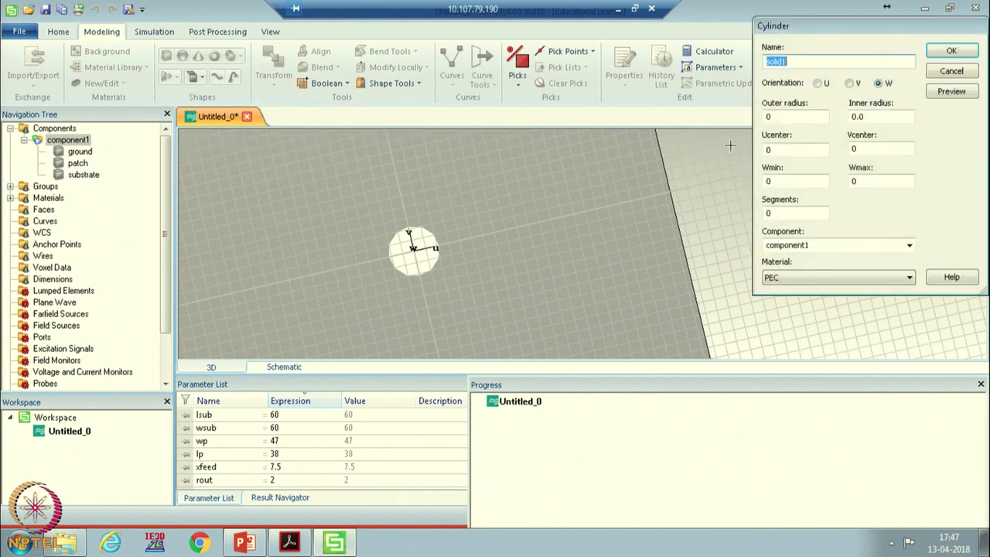
pyautogui.press('Tab')
pyautogui.write('rou')
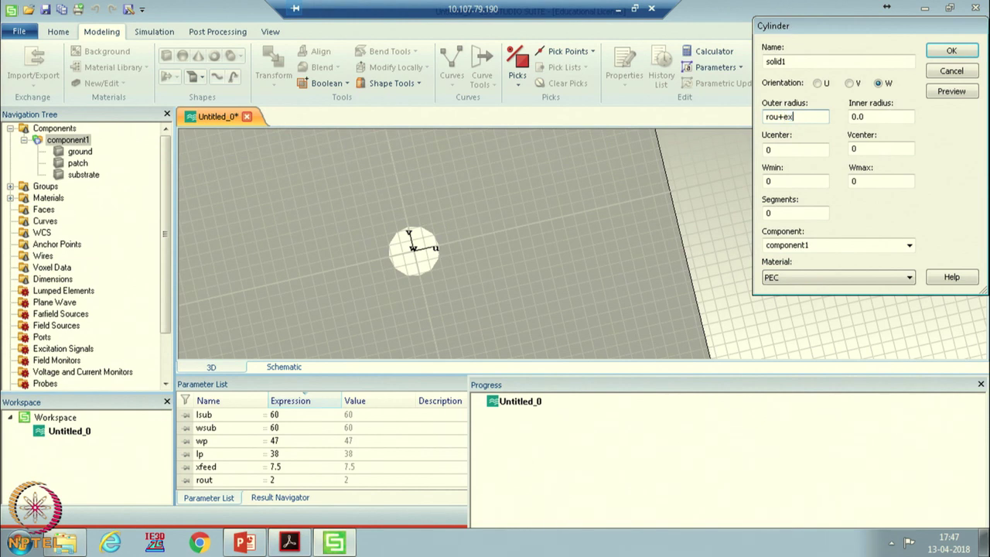
pyautogui.press('Tab')
pyautogui.write('rout')
pyautogui.doubleClick(851, 180)
pyautogui.click(800, 183)
pyautogui.doubleClick(868, 182)
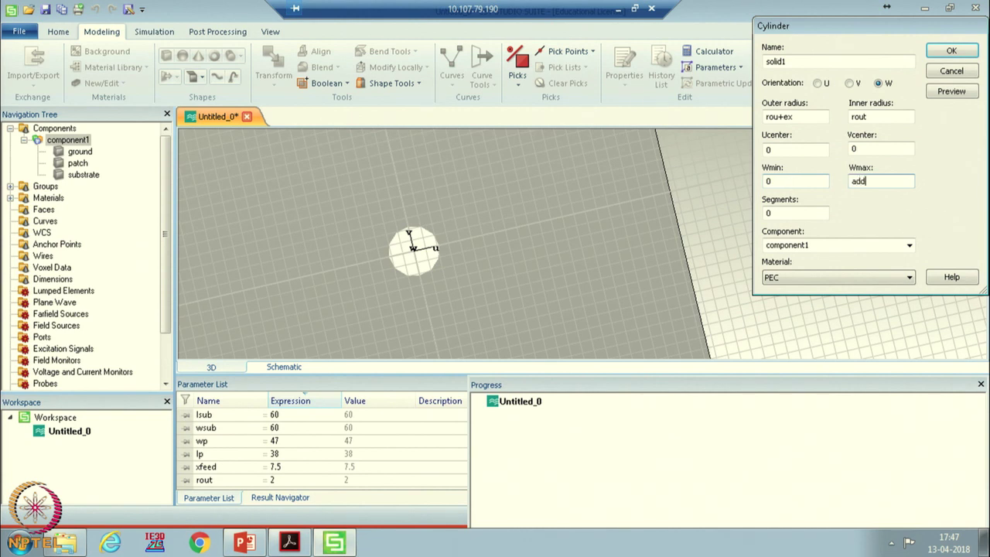
# - Correct the hollow cylinder's outer radius to rout+ex, define parameter add as 0.5 and preview the ring
pyautogui.click(951, 92)
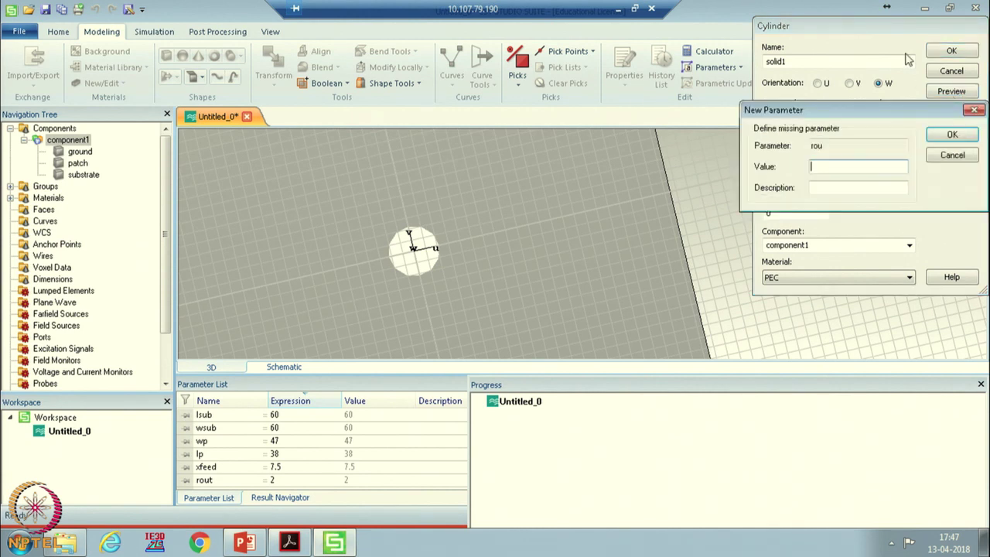
pyautogui.click(975, 110)
pyautogui.click(911, 195)
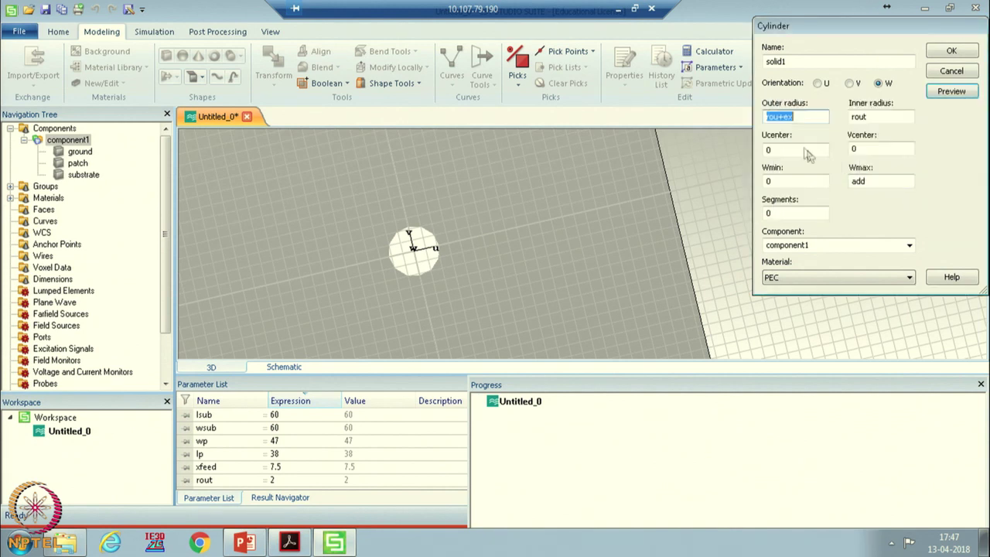
pyautogui.click(777, 118)
pyautogui.write('t')
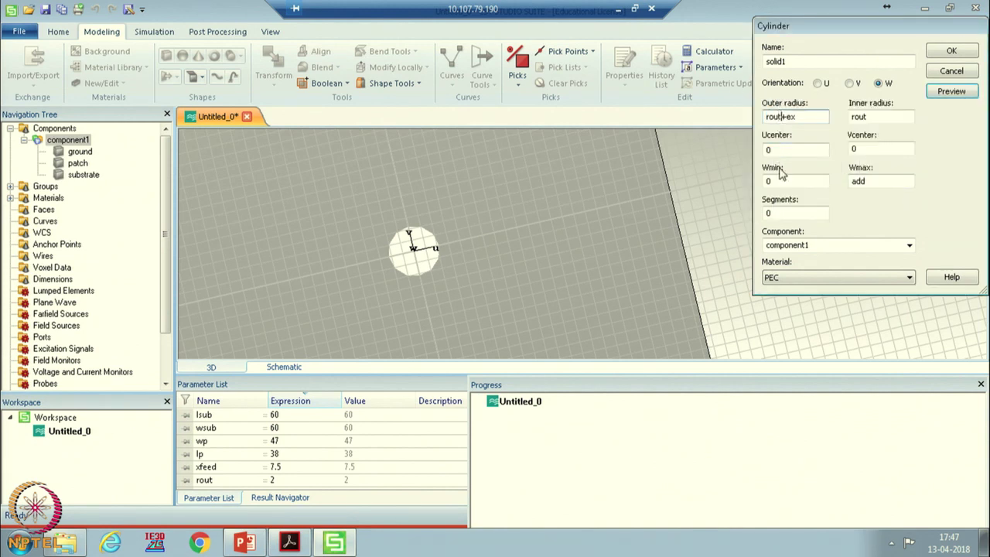
pyautogui.click(952, 91)
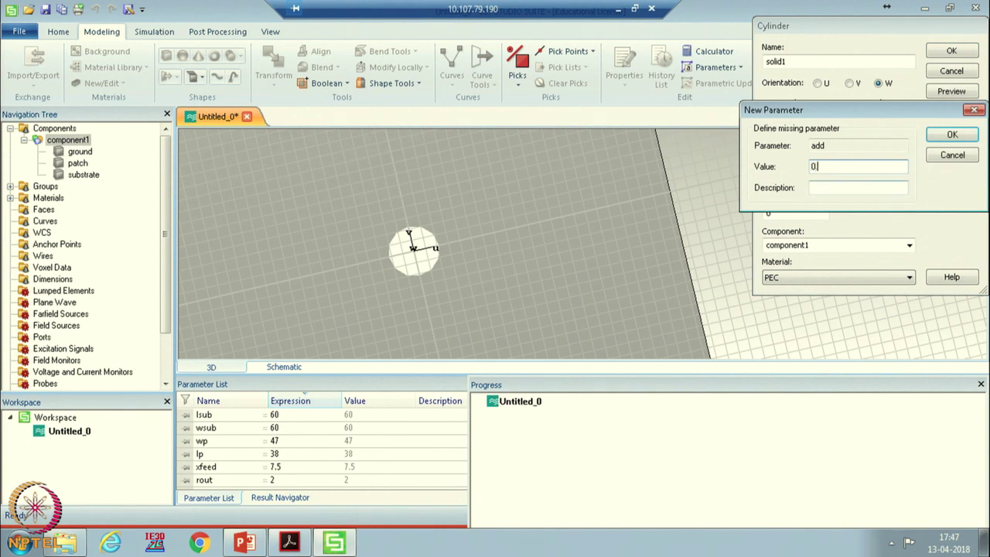
pyautogui.write('0.5')
pyautogui.click(952, 134)
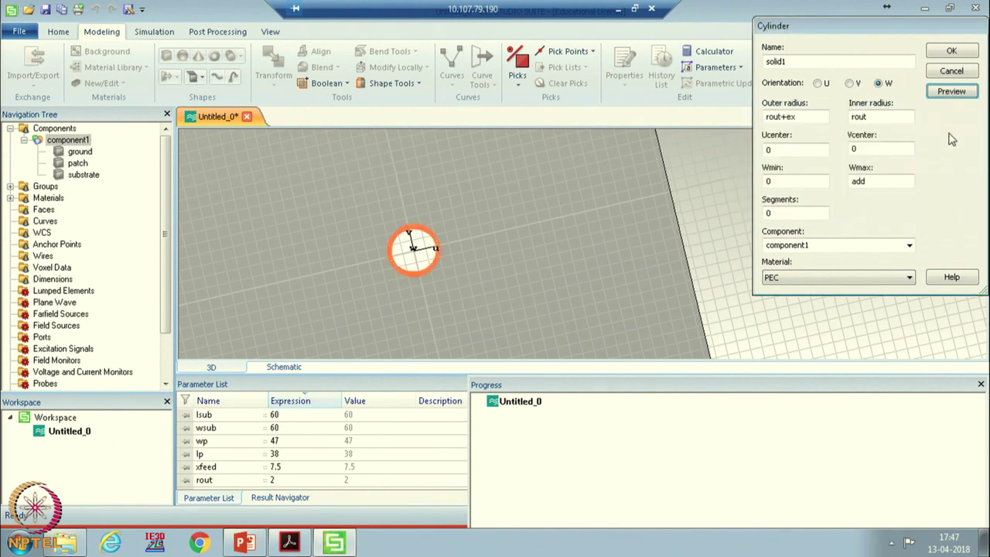
# - Name the hollow PEC cylinder outer conductor and create it
pyautogui.doubleClick(797, 63)
pyautogui.write('ou')
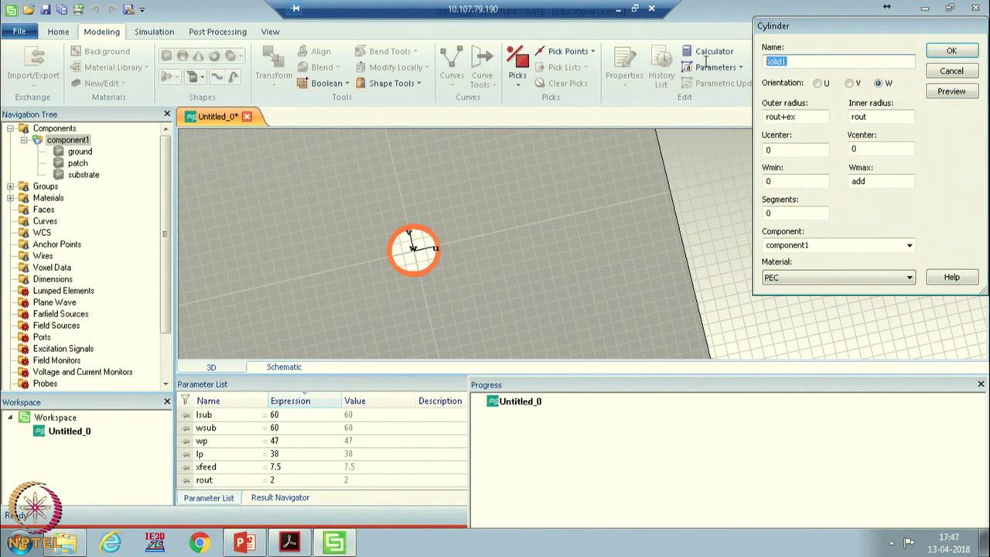
pyautogui.write('ter conductor')
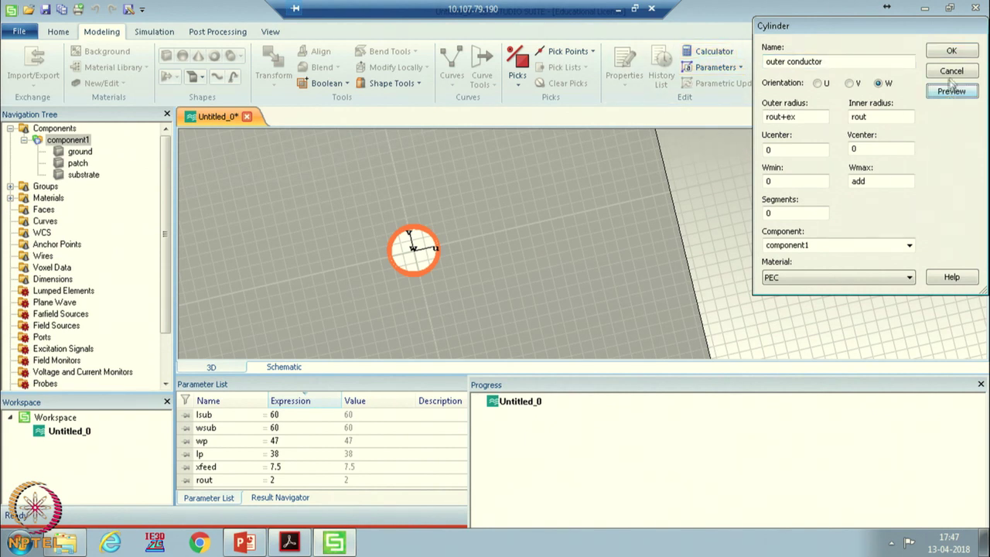
pyautogui.click(952, 51)
pyautogui.scroll(5, 520, 215)
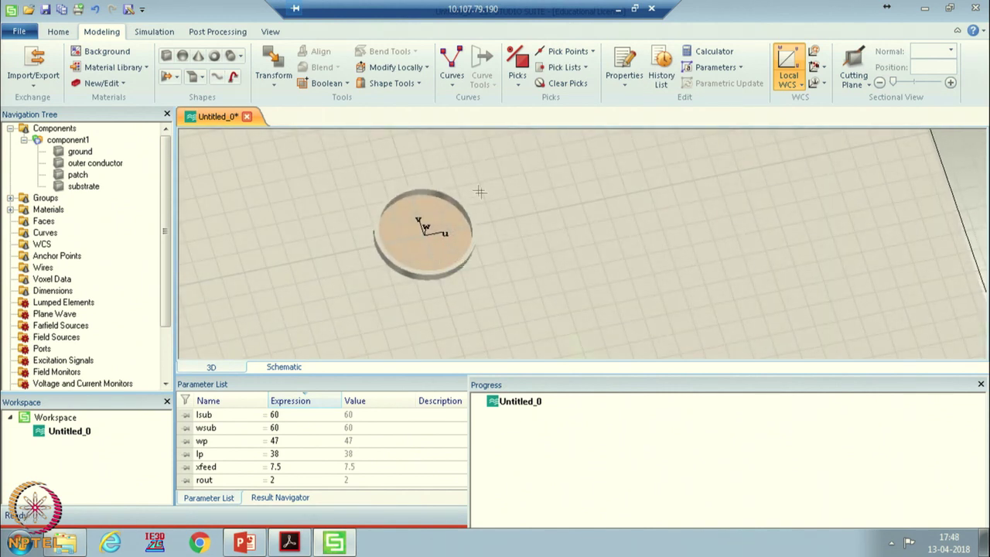
# - Start a cylinder named teflon in the feed opening with outer radius rout and inner radius rin
pyautogui.click(241, 61)
pyautogui.click(255, 77)
pyautogui.press('Escape')
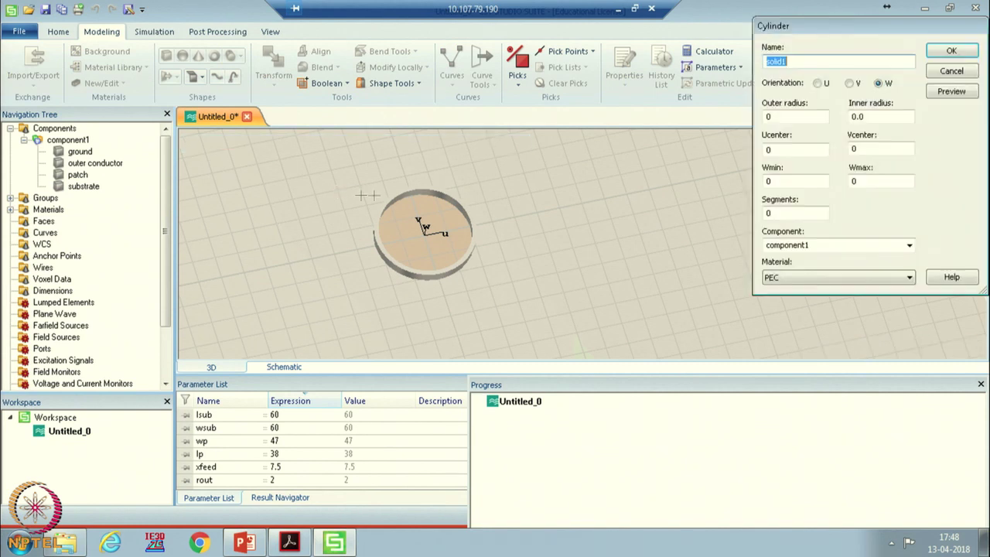
pyautogui.write('tefl')
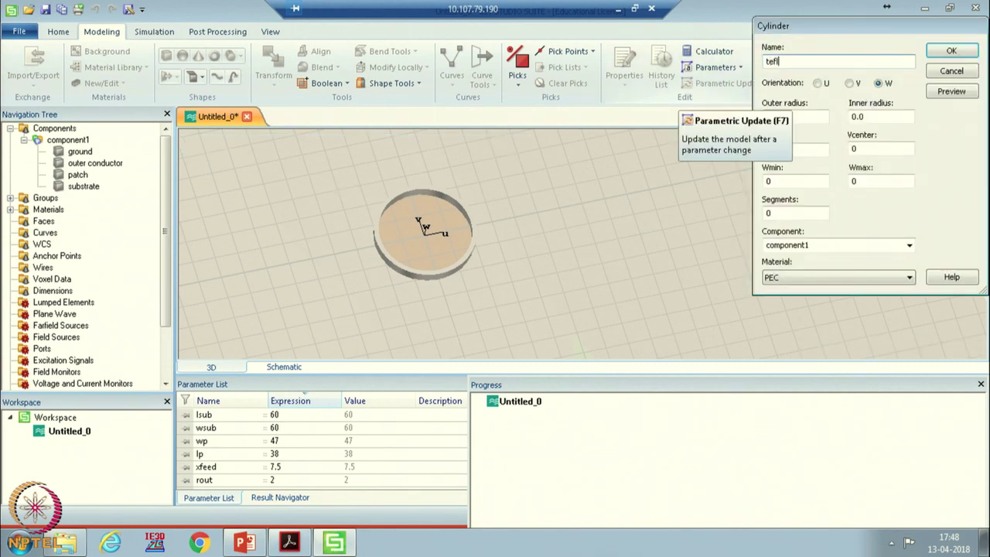
pyautogui.write('on')
pyautogui.press('Tab')
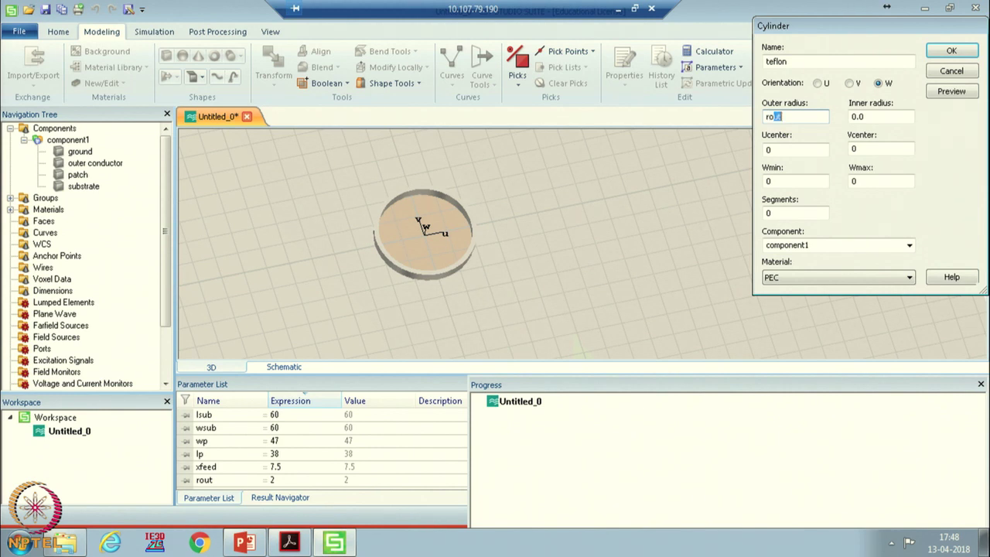
pyautogui.doubleClick(902, 116)
pyautogui.write('rin')
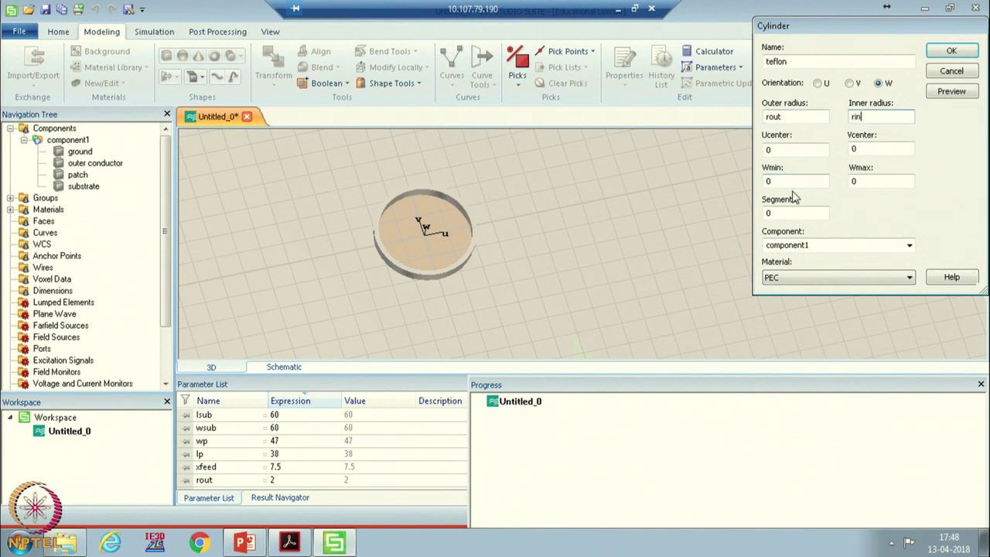
# - Set the teflon cylinder's Wmin to -t and Wmax to add, define parameter rin as 0.6 and preview it
pyautogui.click(796, 181)
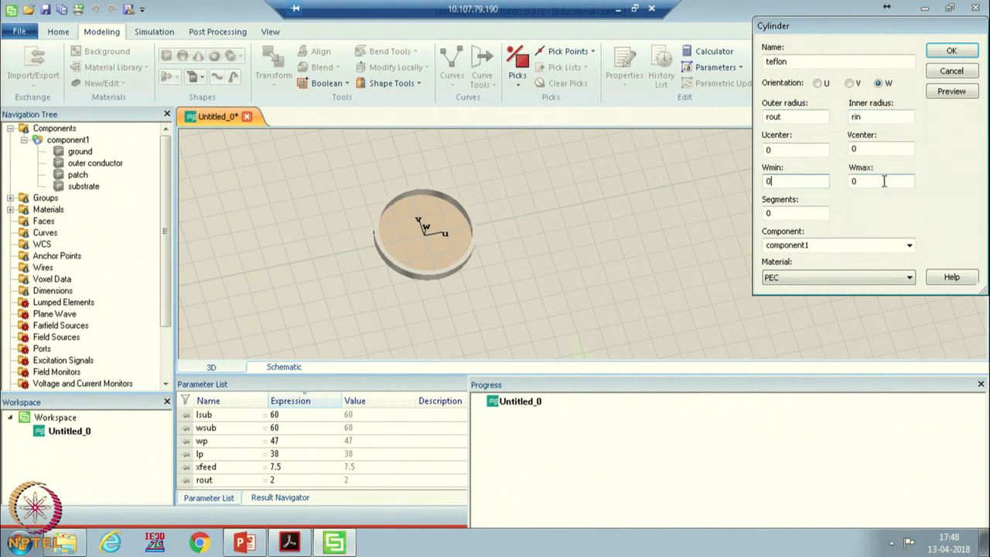
pyautogui.doubleClick(804, 181)
pyautogui.doubleClick(859, 181)
pyautogui.write('add')
pyautogui.doubleClick(798, 184)
pyautogui.click(951, 91)
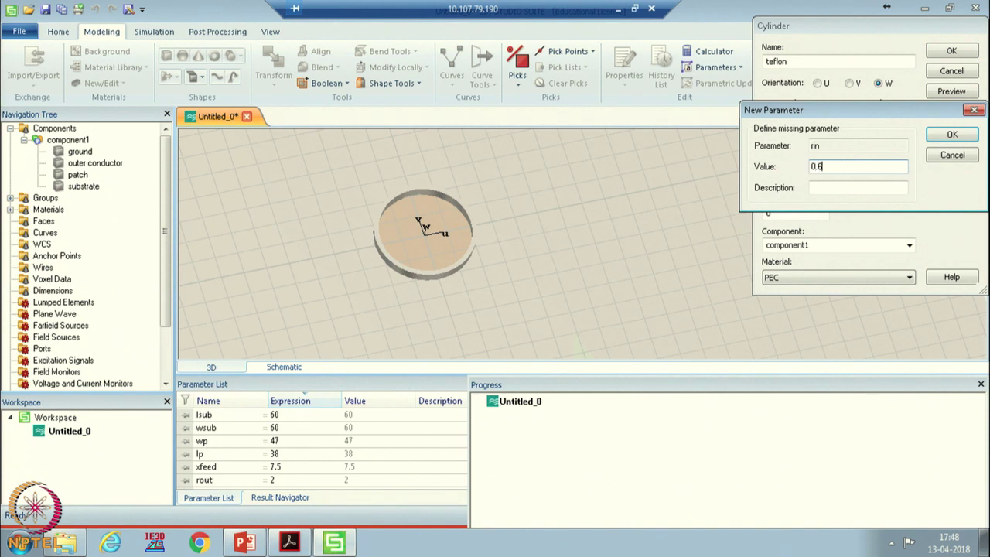
pyautogui.click(948, 136)
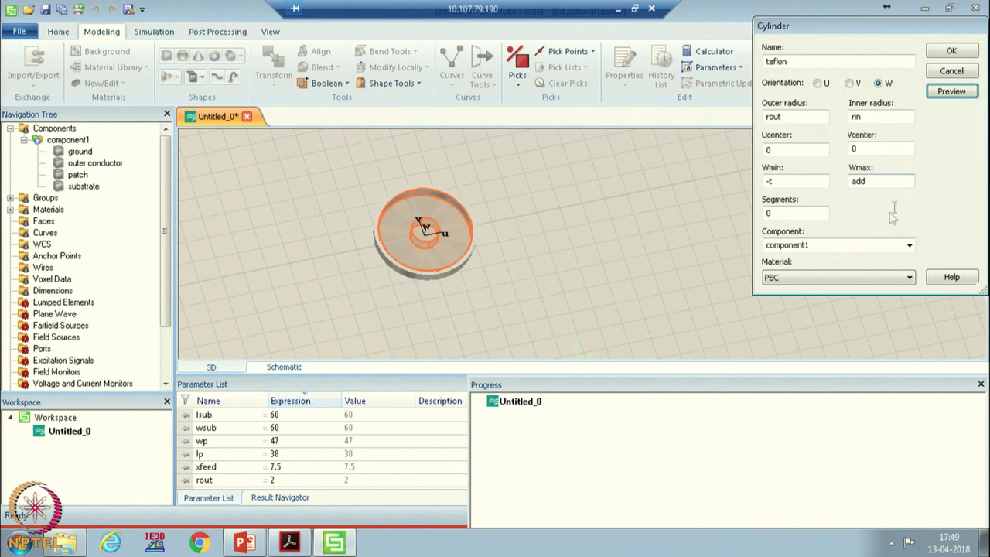
# - Load Teflon (PTFE) (lossy) from the material library for the teflon cylinder and create it
pyautogui.click(851, 277)
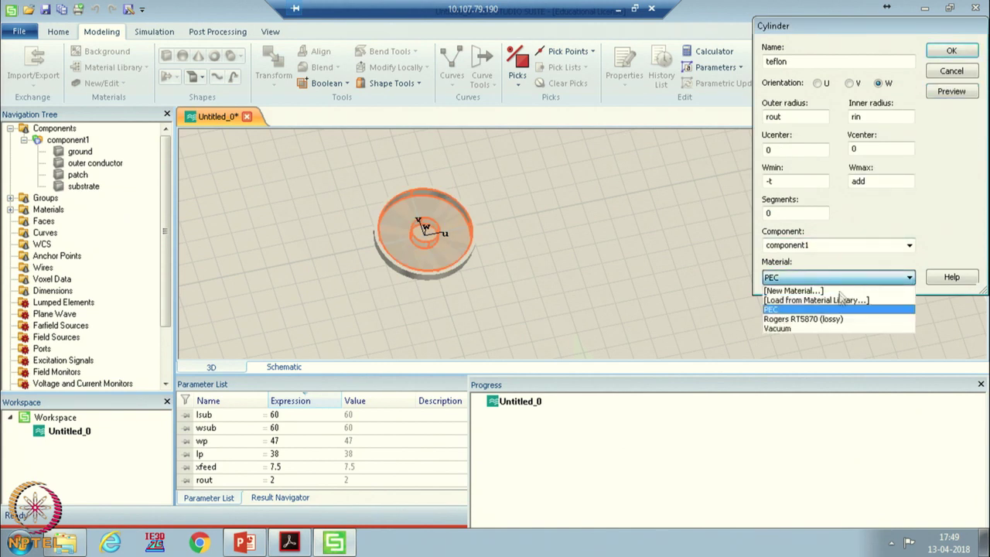
pyautogui.click(834, 300)
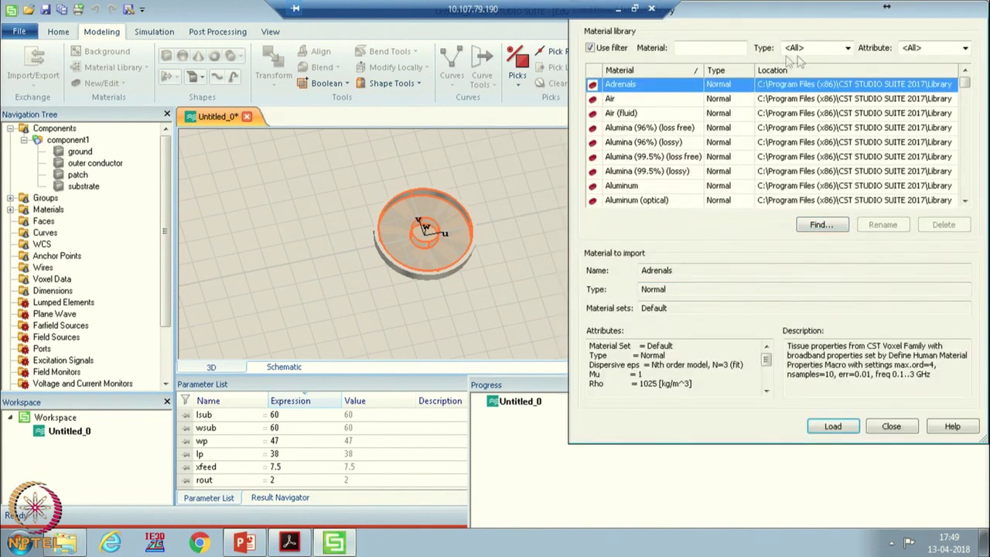
pyautogui.write('te')
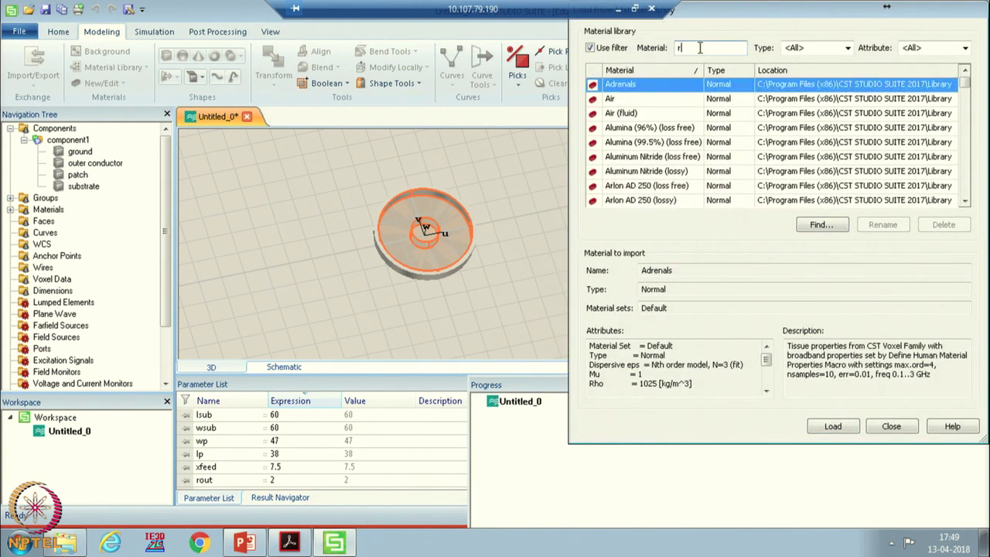
pyautogui.write('fl')
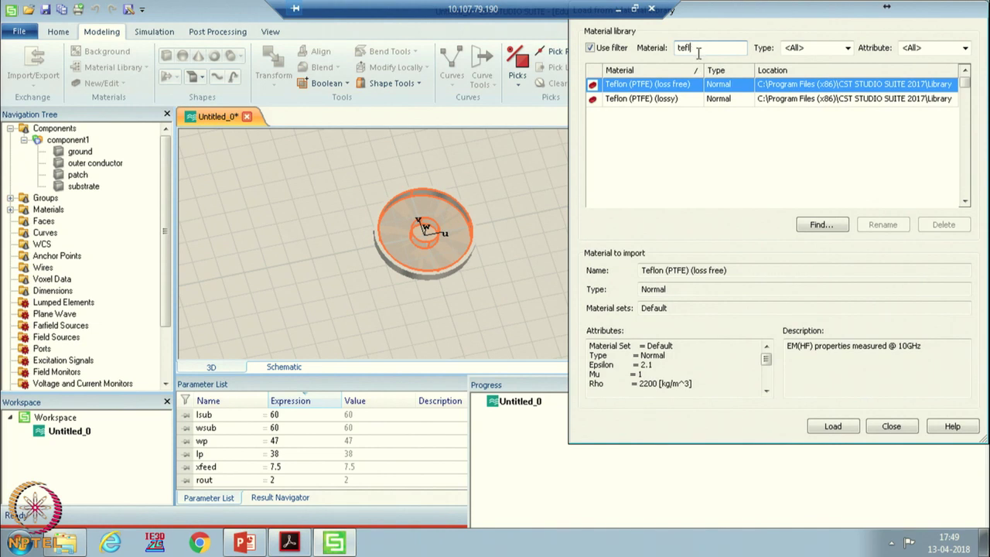
pyautogui.click(659, 99)
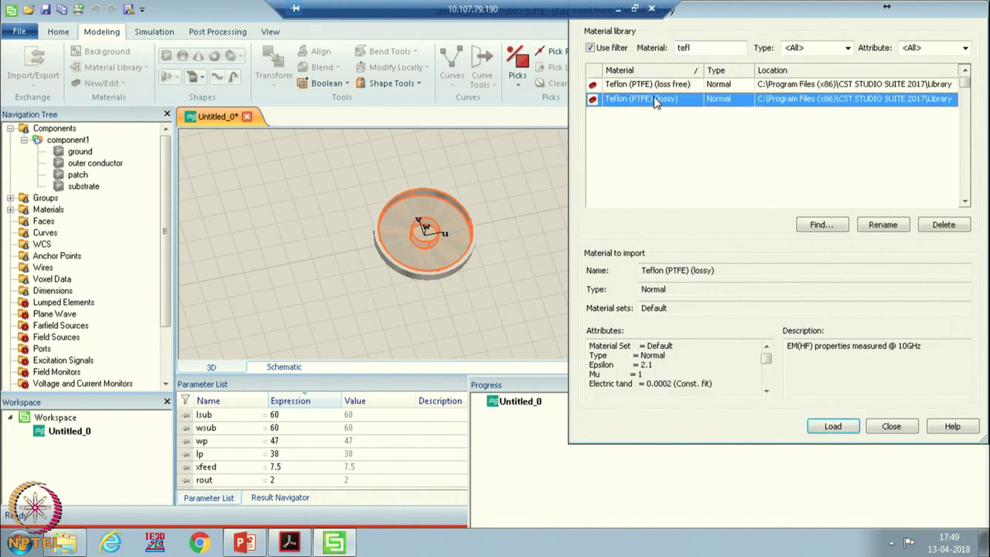
pyautogui.click(832, 426)
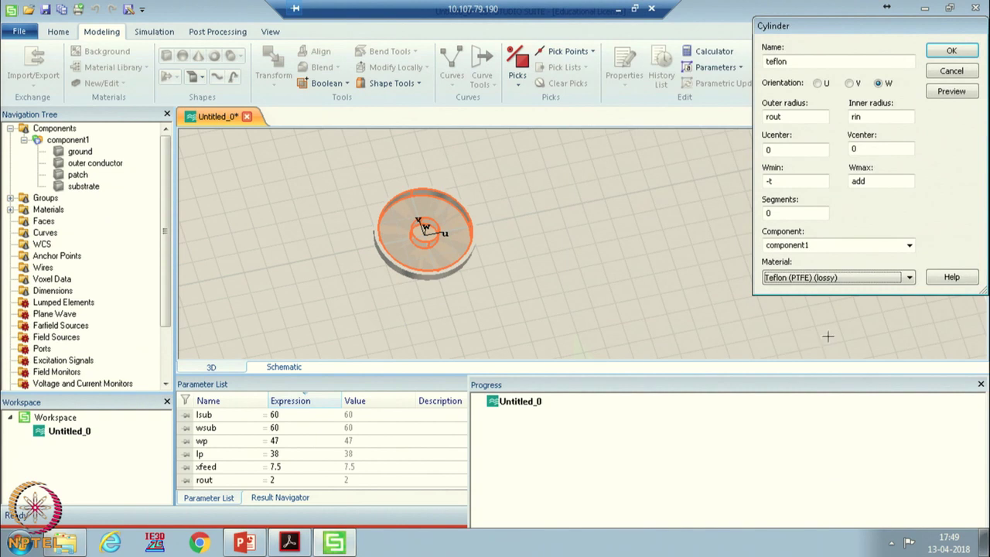
pyautogui.click(949, 54)
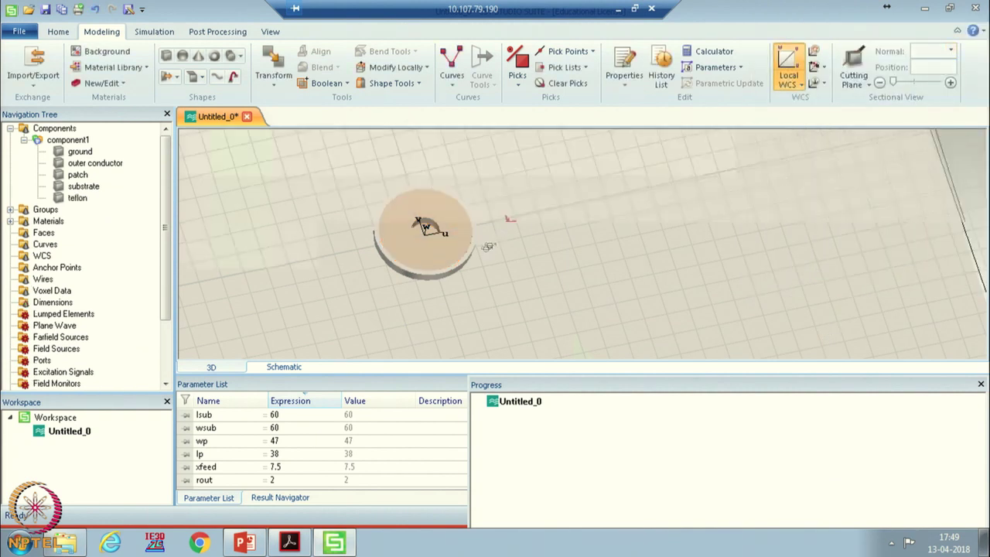
# - Start a solid cylinder named inner conductor at the working plane's origin with outer radius rin
pyautogui.scroll(2, 423, 241)
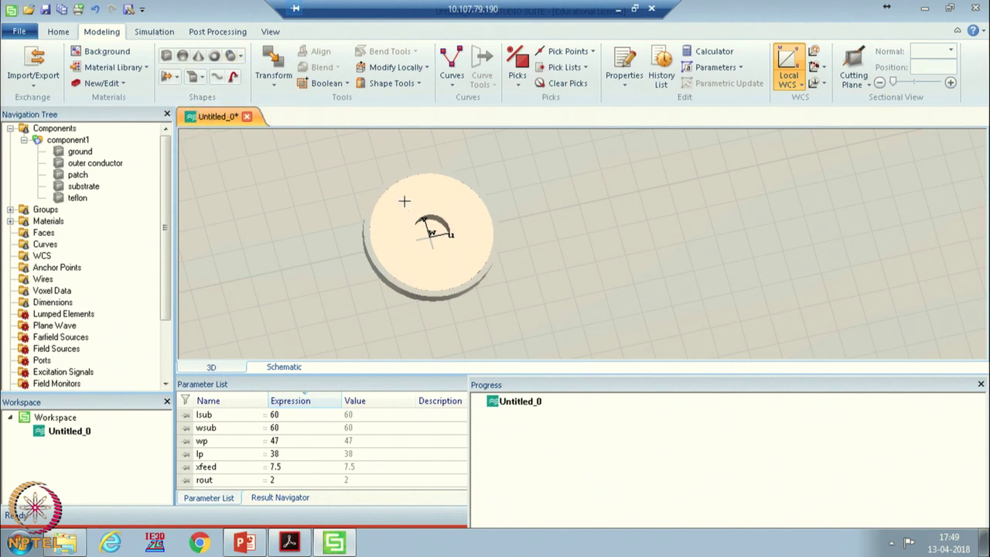
pyautogui.click(240, 56)
pyautogui.click(263, 77)
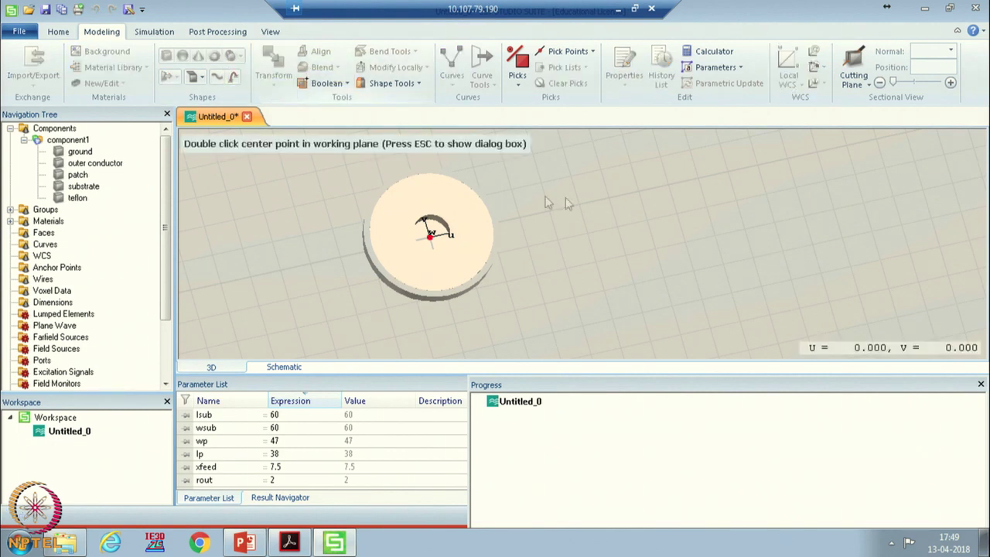
pyautogui.press('Escape')
pyautogui.write('inner conductor')
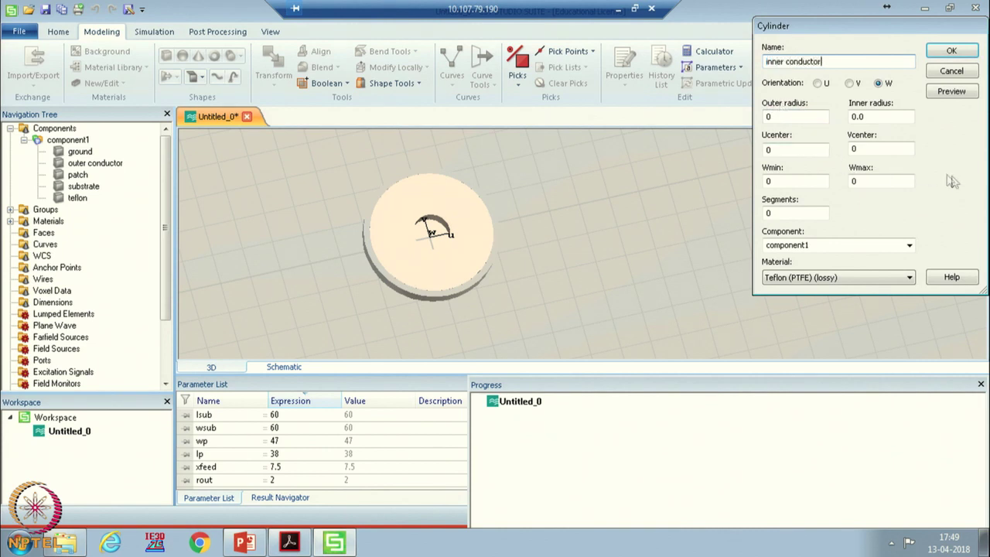
pyautogui.click(772, 117)
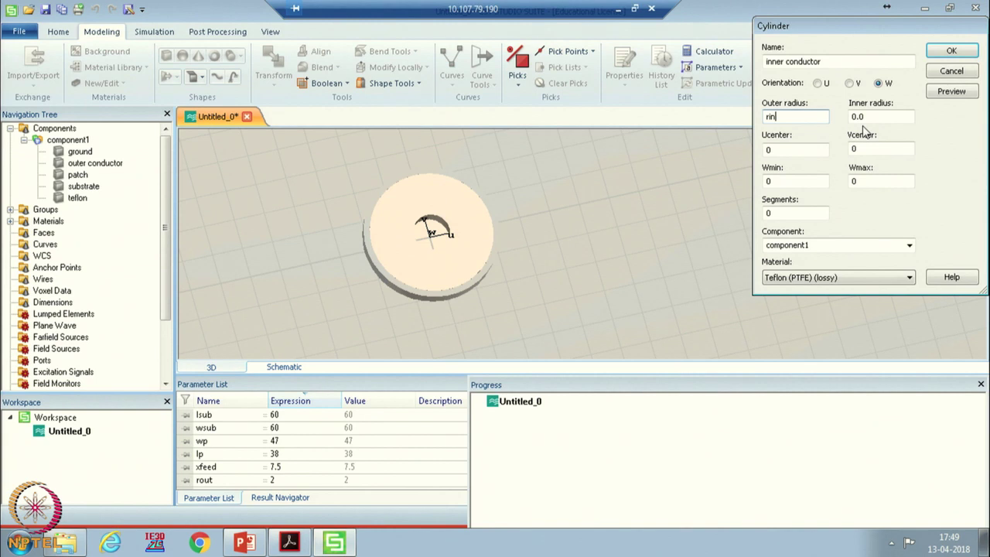
# - Set the inner conductor's Wmin to -2*t-hsub and Wmax to add
pyautogui.click(802, 182)
pyautogui.moveTo(802, 182); pyautogui.dragTo(772, 201)
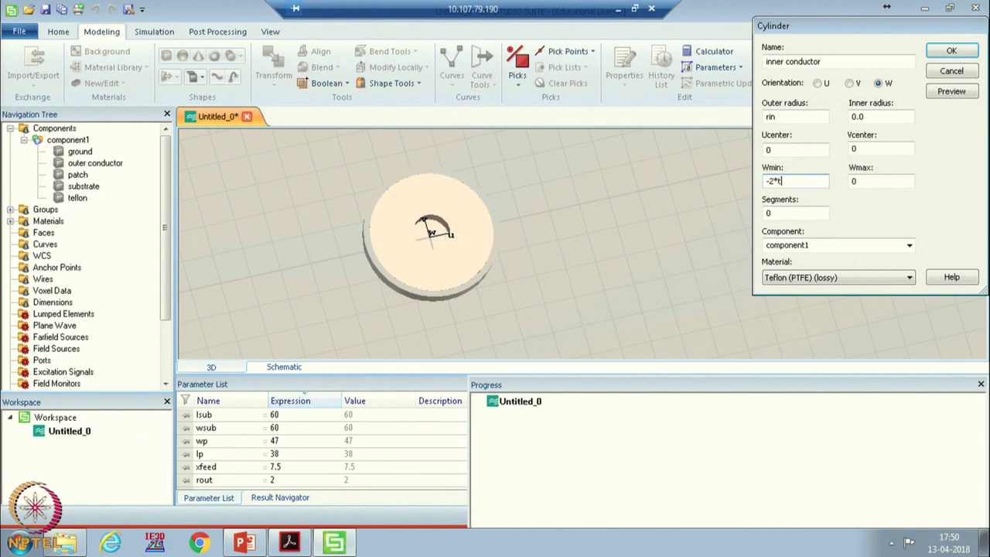
pyautogui.write('hsub')
pyautogui.press('Tab')
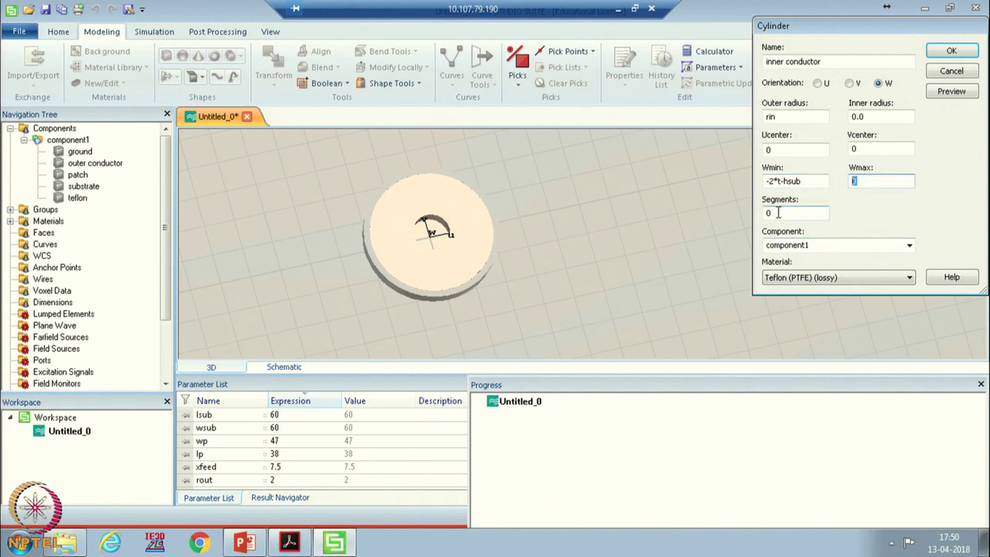
pyautogui.write('ad')
# - Assign PEC to the inner conductor, preview it and create the cylinder
pyautogui.click(840, 278)
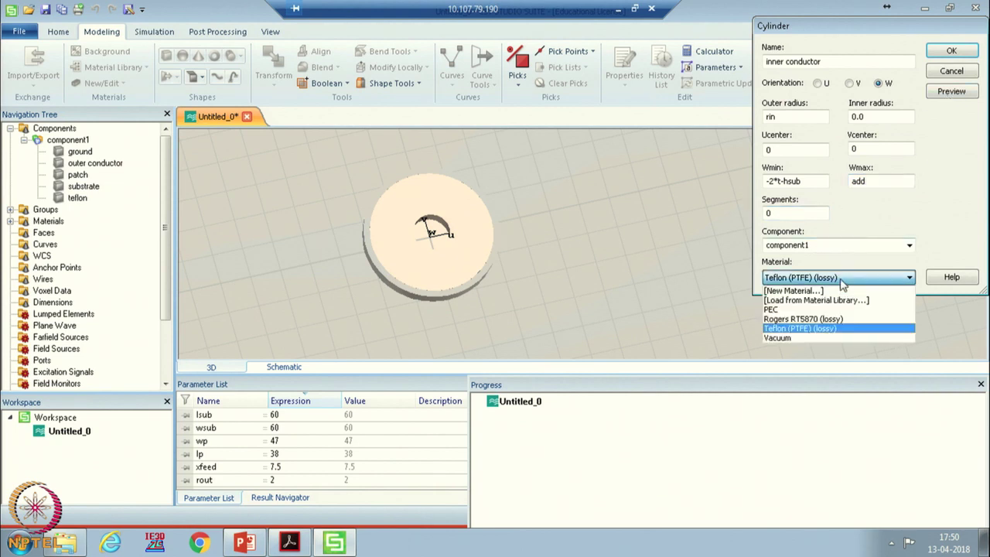
pyautogui.click(801, 311)
pyautogui.click(952, 91)
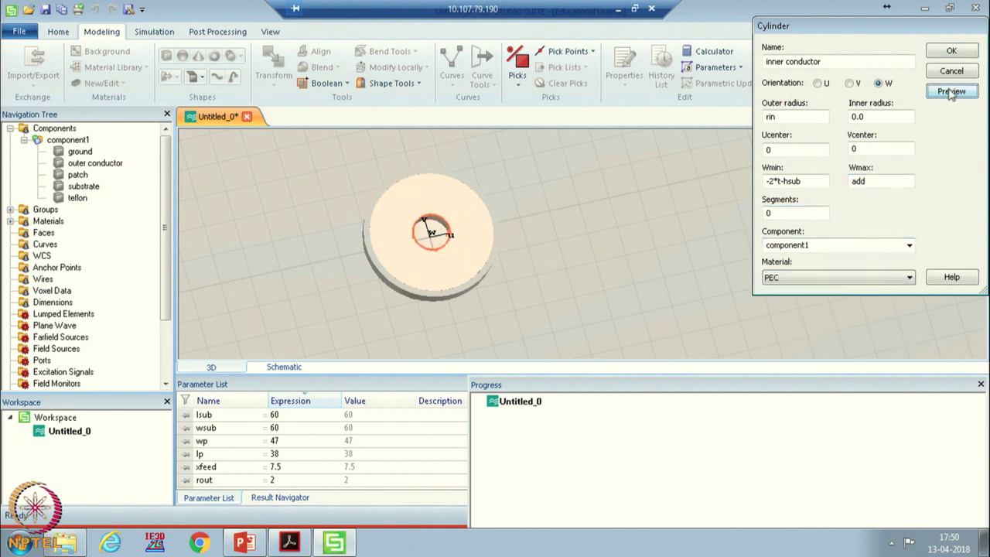
pyautogui.click(951, 50)
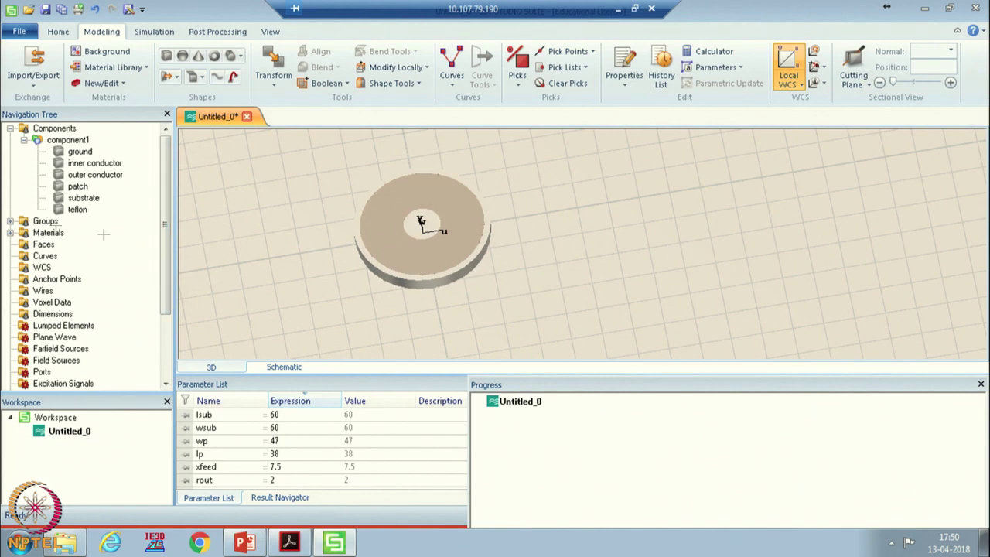
# - Hide the substrate and inspect the coaxial feed between ground and patch from several angles
pyautogui.rightClick(85, 198)
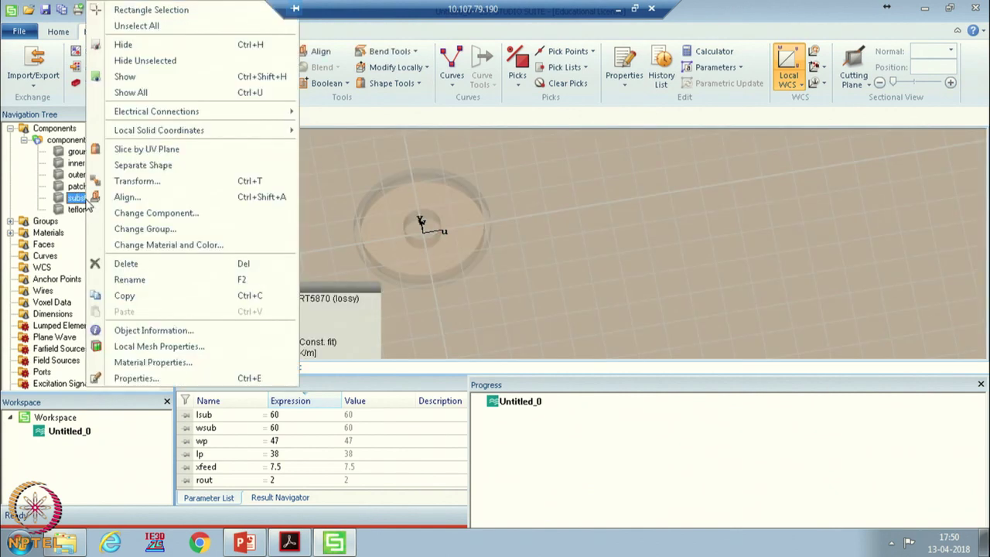
pyautogui.click(128, 44)
pyautogui.scroll(10, 457, 187)
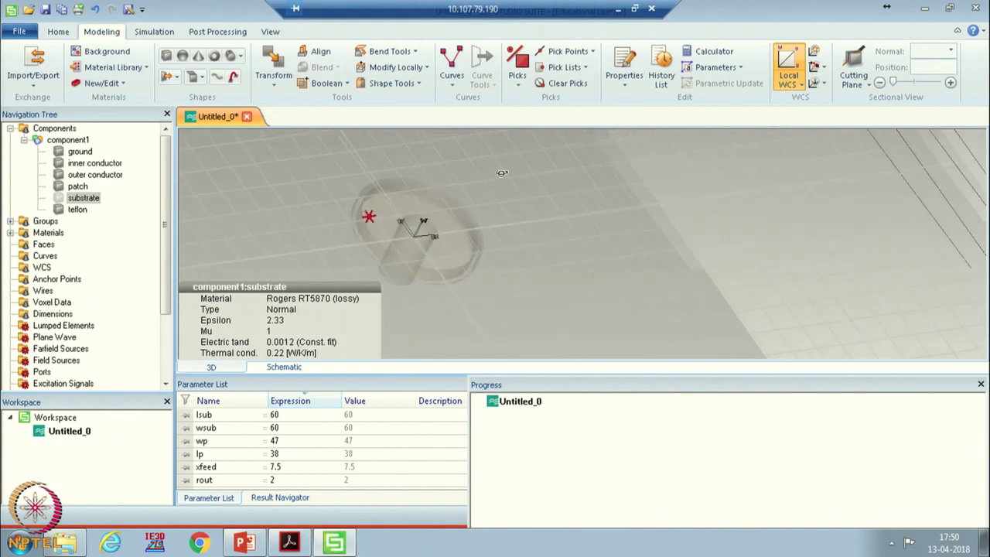
pyautogui.scroll(-10, 486, 198)
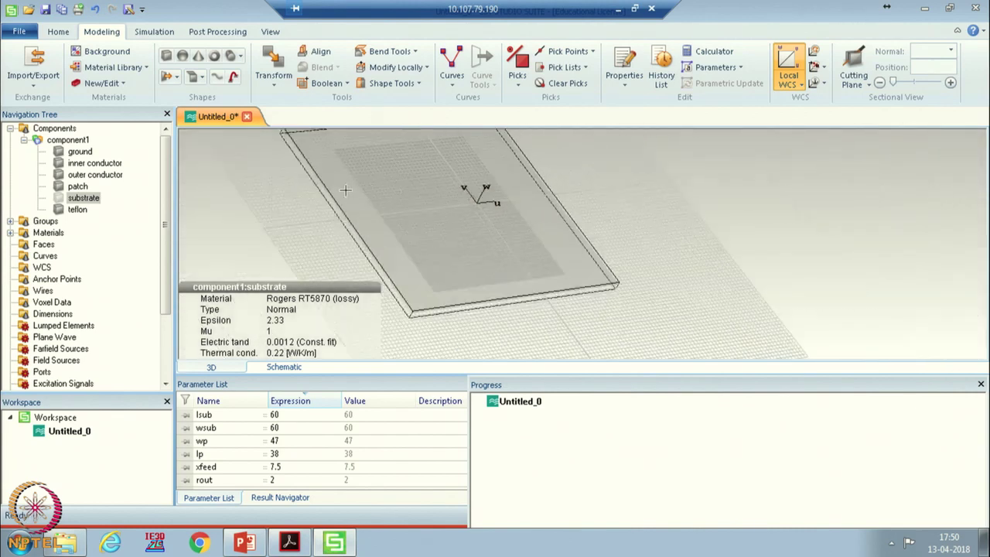
pyautogui.scroll(10, 414, 207)
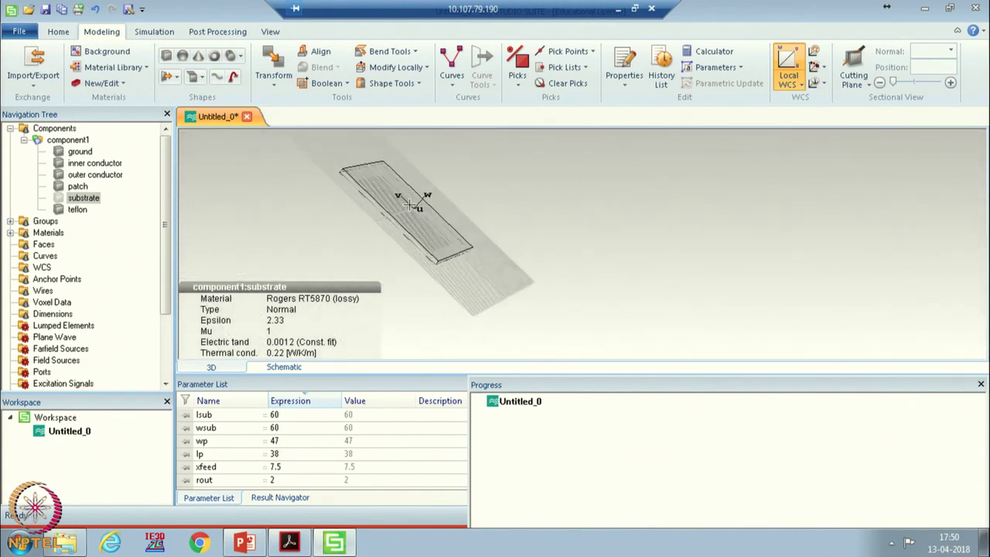
pyautogui.scroll(4, 417, 246)
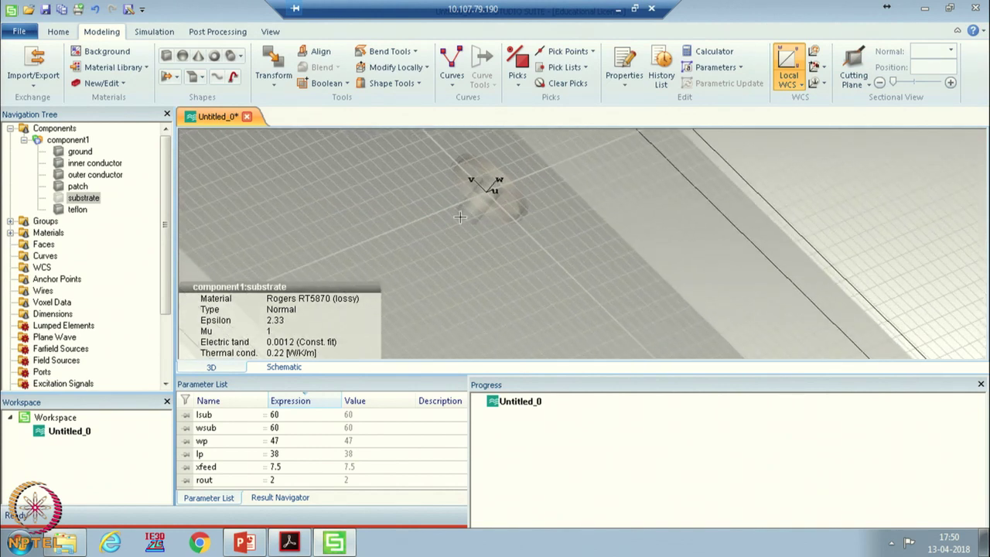
pyautogui.scroll(-5, 459, 218)
pyautogui.hotkey('ctrl', 'h')
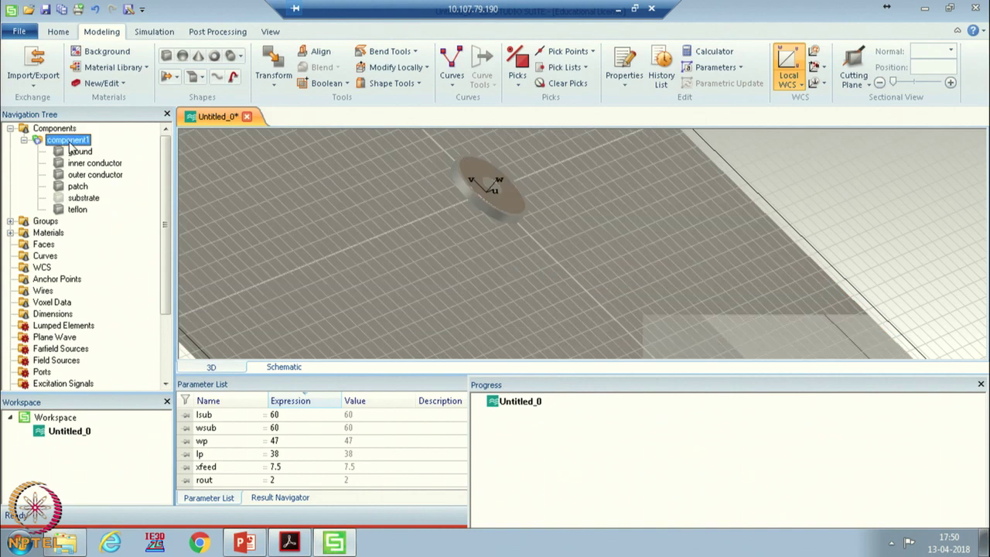
pyautogui.moveTo(433, 210); pyautogui.dragTo(310, 262)
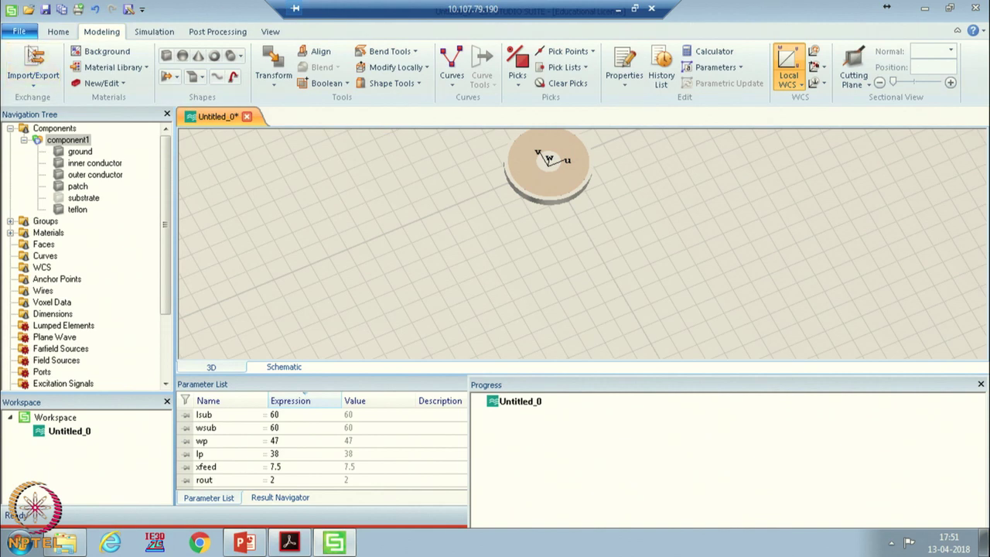
# - Save the project as MSA in New folder as a CST MICROWAVE STUDIO file
pyautogui.click(30, 32)
pyautogui.click(48, 65)
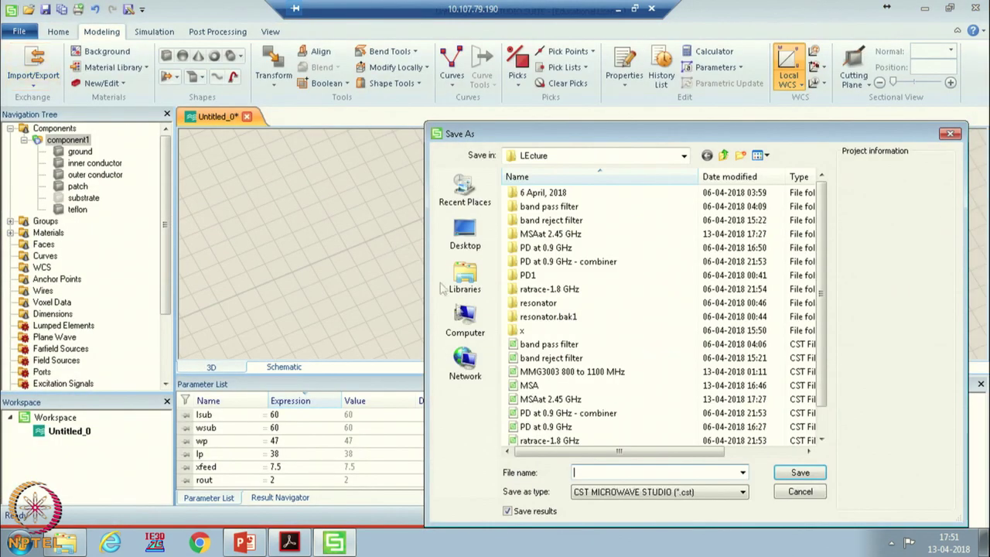
pyautogui.write('aten')
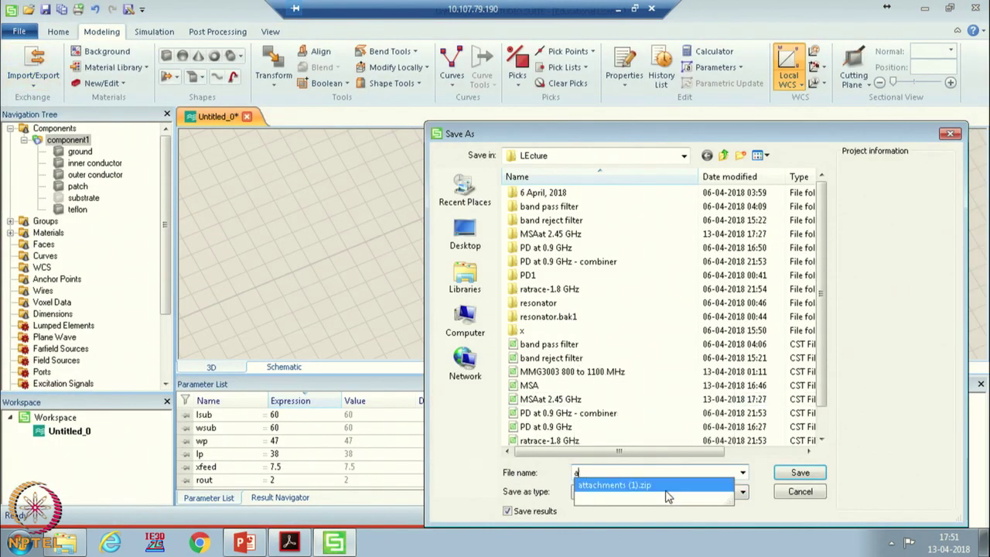
pyautogui.press('BackSpace')
pyautogui.press('BackSpace')
pyautogui.press('BackSpace')
pyautogui.press('BackSpace')
pyautogui.press('BackSpace')
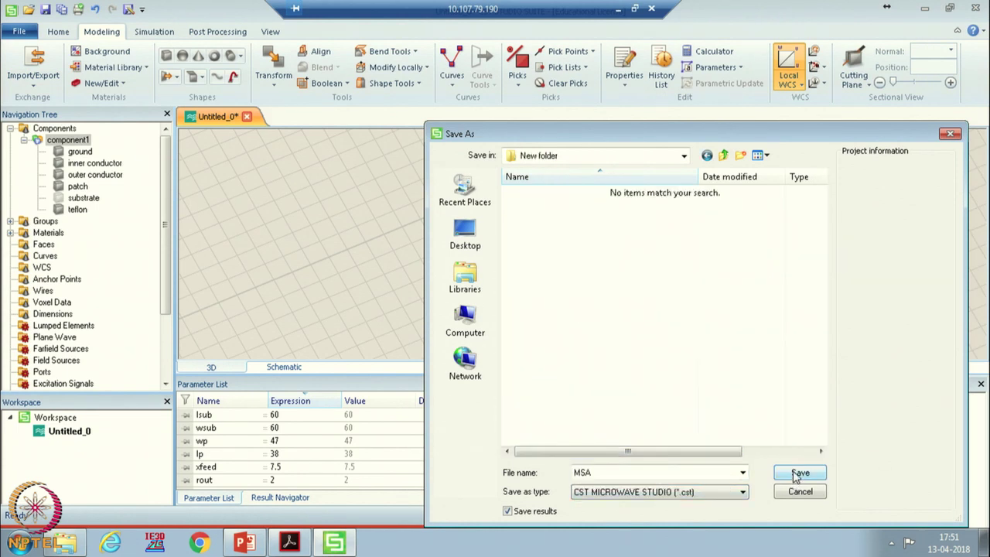
pyautogui.click(800, 471)
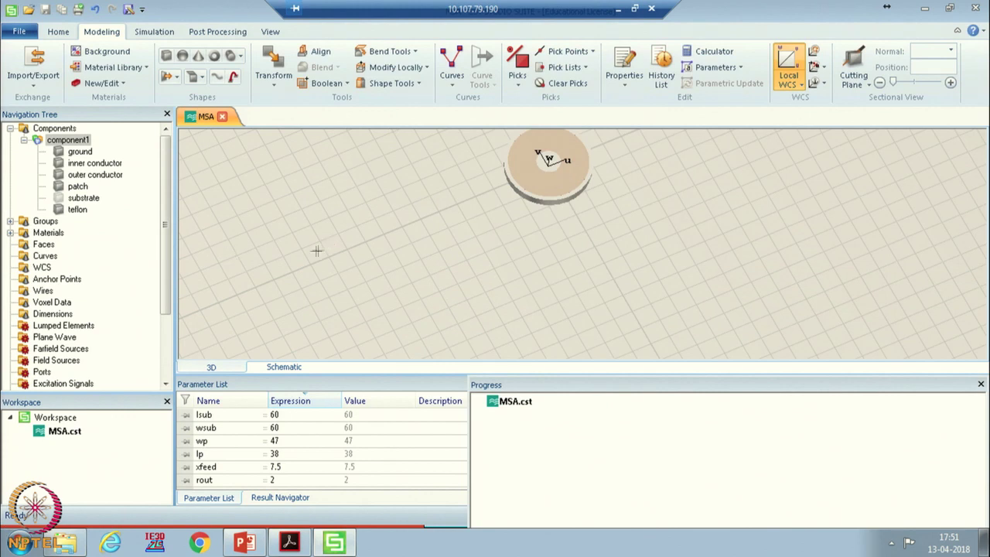
# - Pick the ring-shaped end face of the outer conductor
pyautogui.click(520, 62)
pyautogui.scroll(5, 541, 162)
pyautogui.click(634, 167)
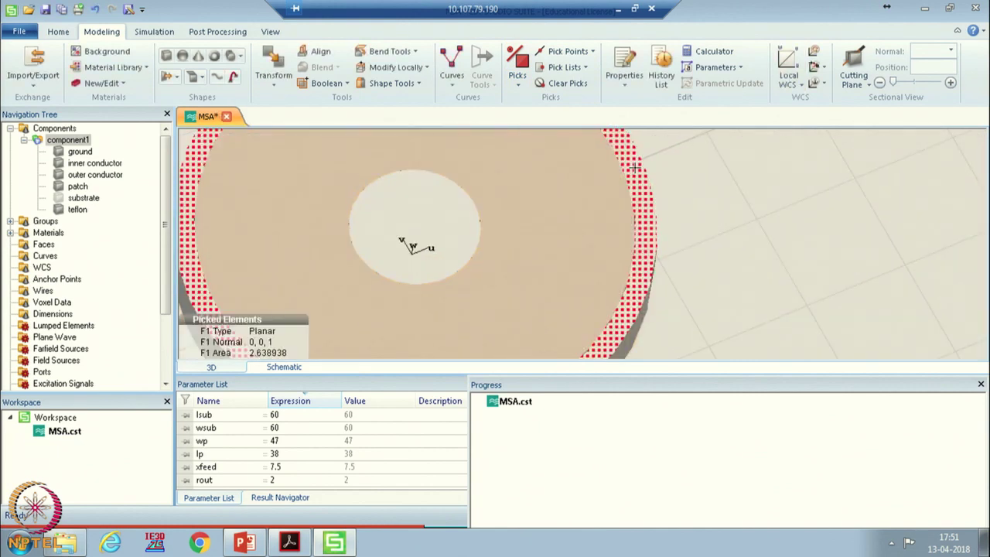
# - Create waveguide port 1 on the picked coaxial end face, extending its Xmin, Xmax, Ymin and Ymax limits each by ex
pyautogui.click(153, 34)
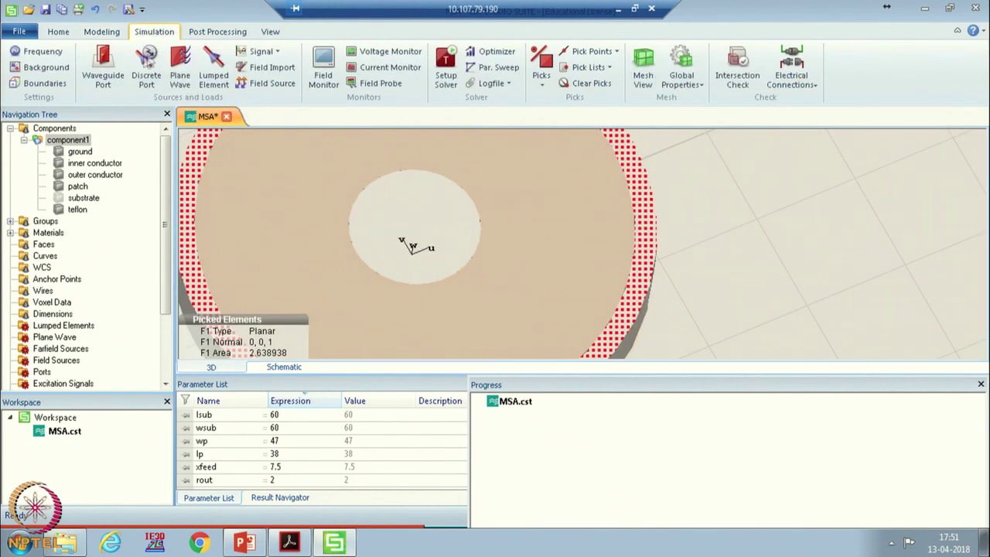
pyautogui.click(104, 68)
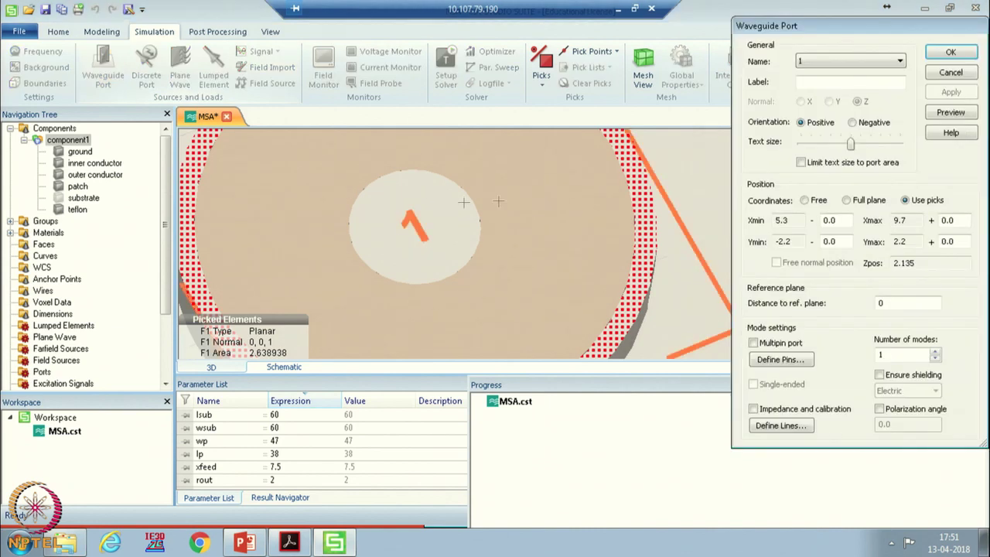
pyautogui.moveTo(843, 220); pyautogui.dragTo(786, 219)
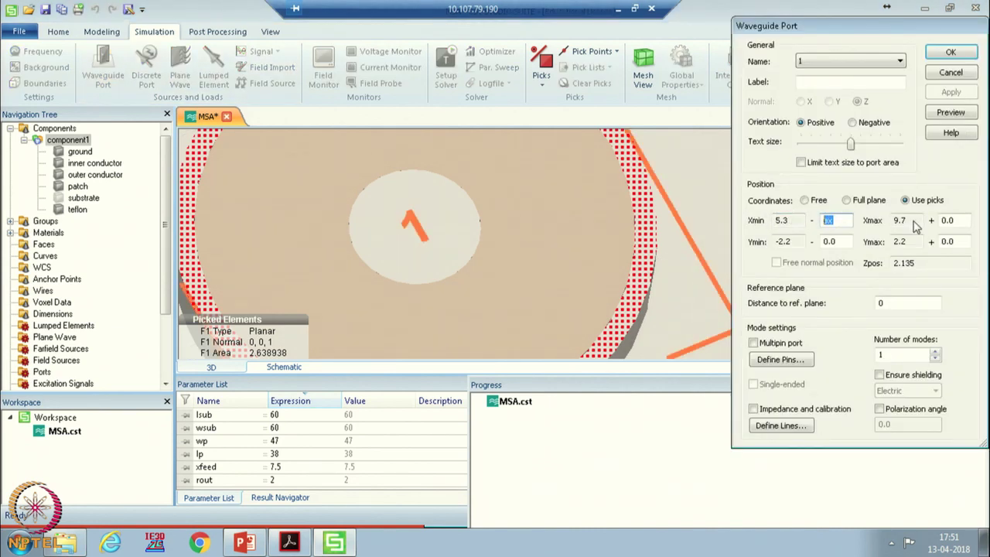
pyautogui.moveTo(960, 220); pyautogui.dragTo(933, 222)
pyautogui.write('ex')
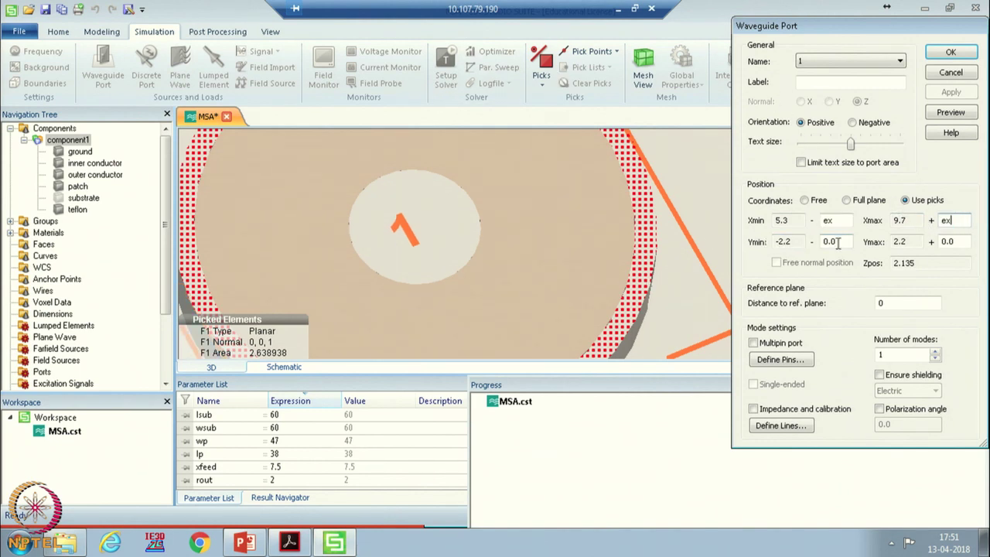
pyautogui.moveTo(843, 242); pyautogui.dragTo(770, 241)
pyautogui.write('ex')
pyautogui.moveTo(956, 242); pyautogui.dragTo(921, 242)
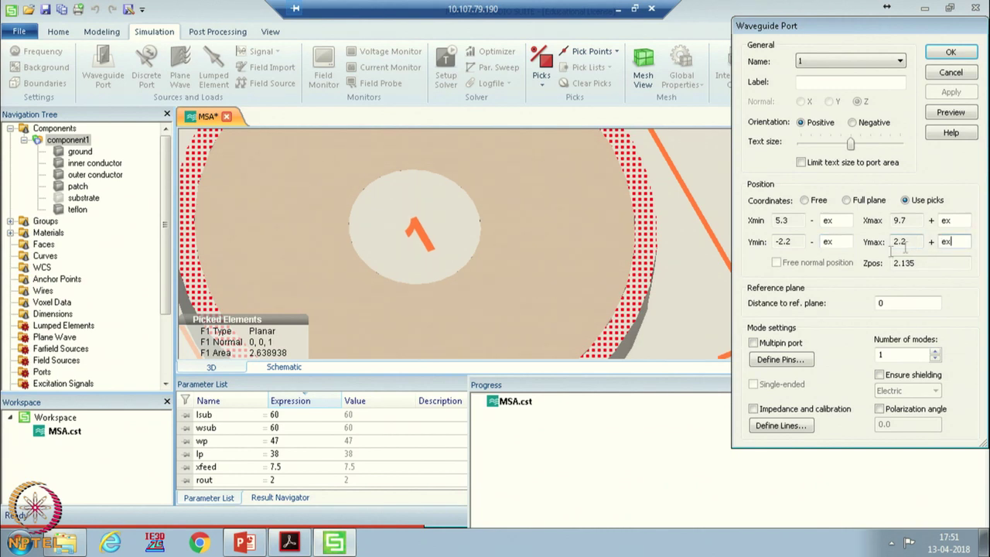
pyautogui.scroll(-3, 600, 258)
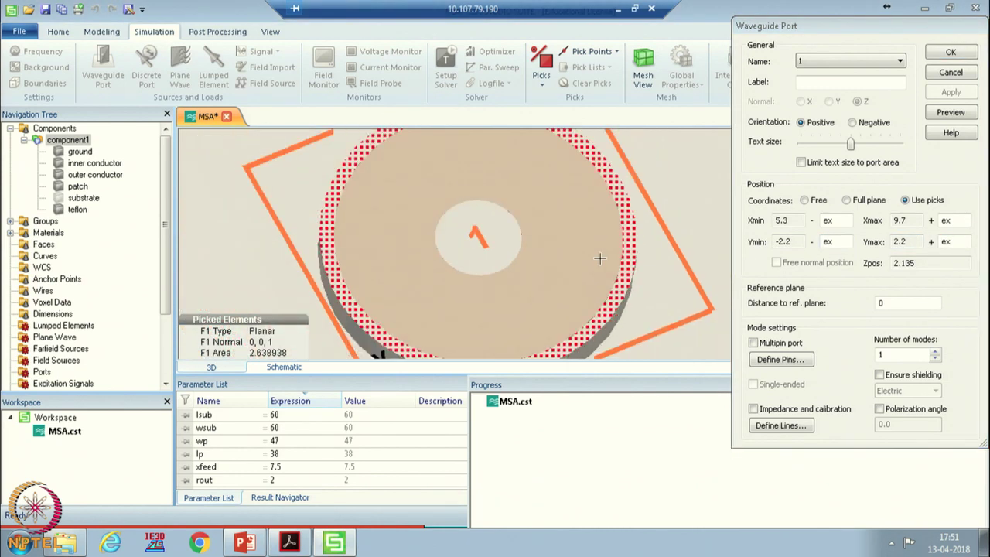
pyautogui.scroll(-3, 599, 258)
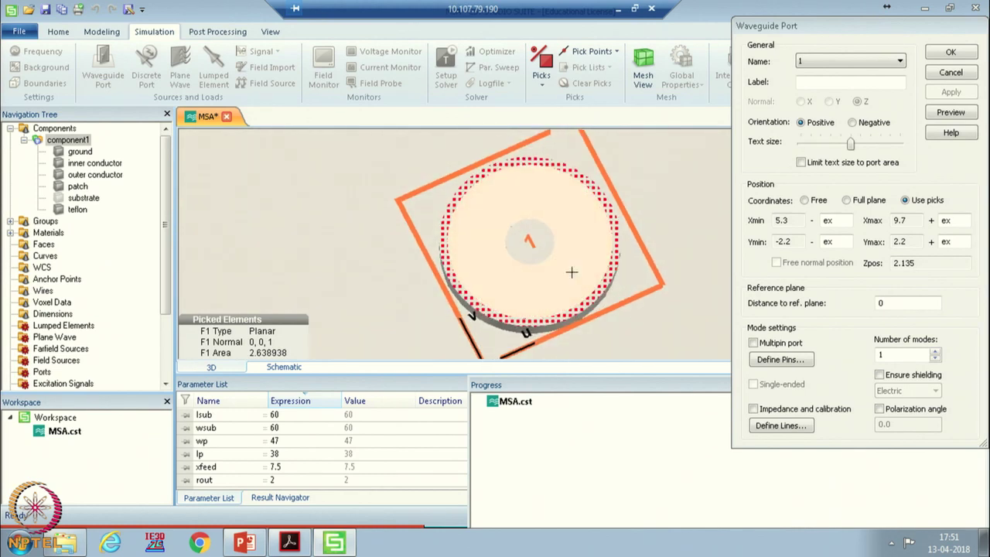
pyautogui.click(950, 52)
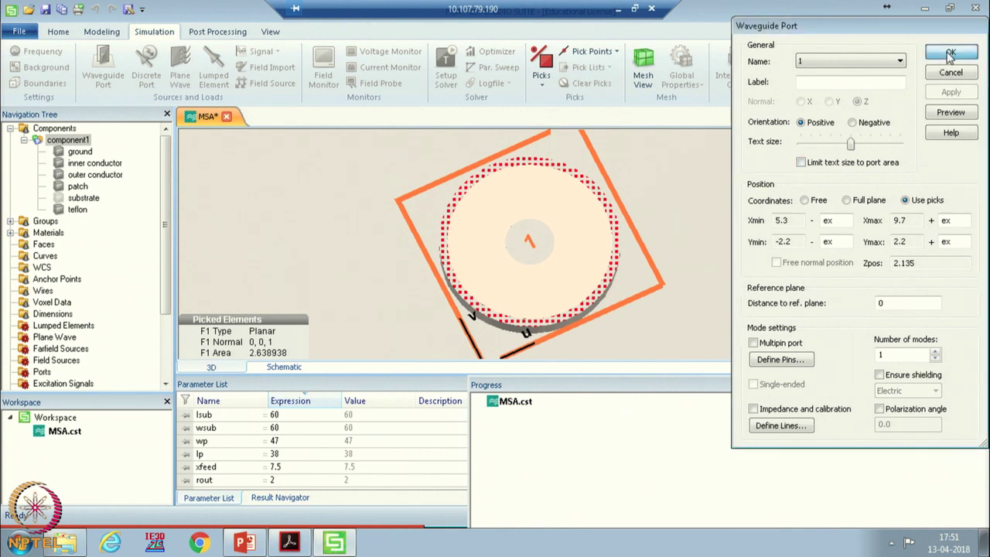
pyautogui.moveTo(480, 224); pyautogui.dragTo(603, 223)
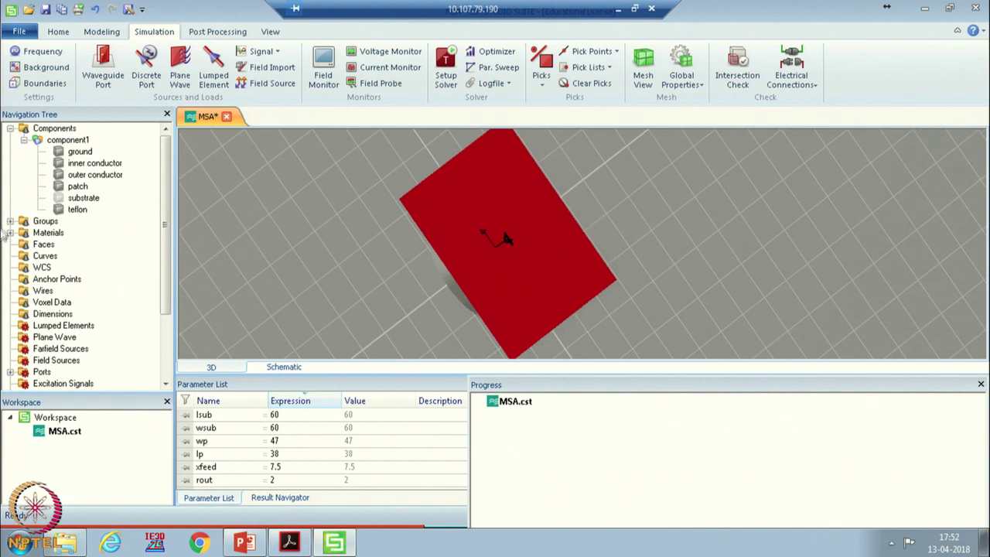
# - Set the simulation frequency range from 2 to 3
pyautogui.click(43, 51)
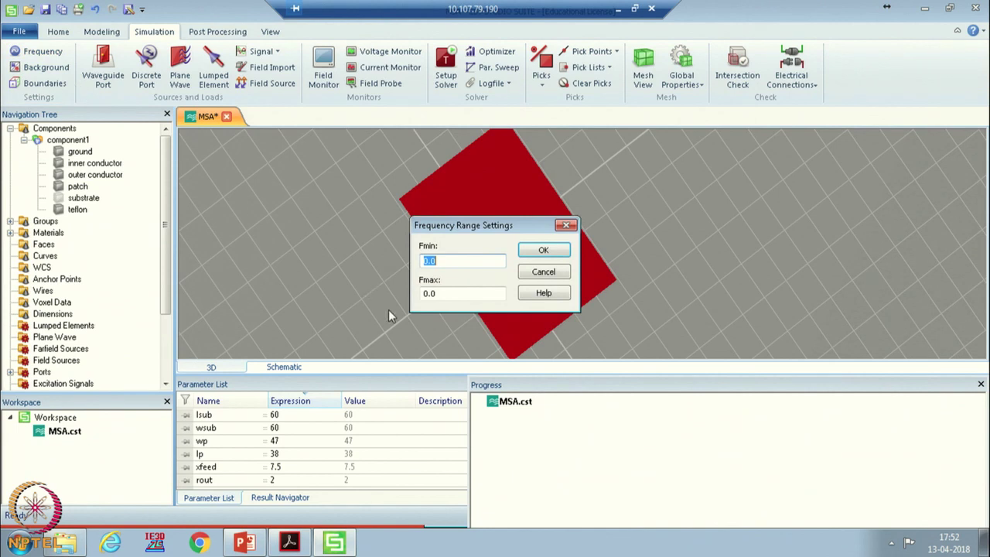
pyautogui.write('2')
pyautogui.click(431, 293)
pyautogui.write('3')
pyautogui.click(544, 251)
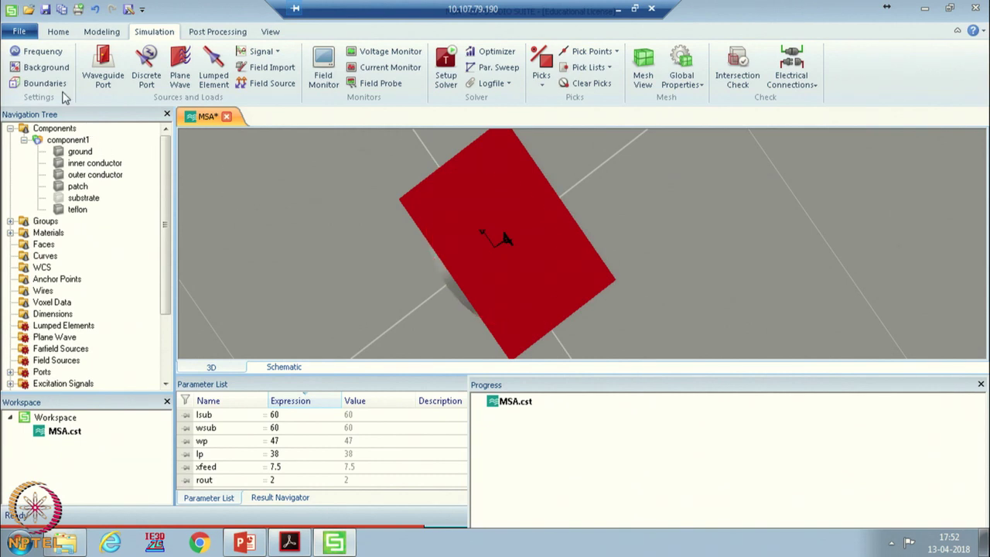
# - Accept the Normal background with zero surrounding distances and the open (add space) boundaries on all six sides
pyautogui.click(45, 68)
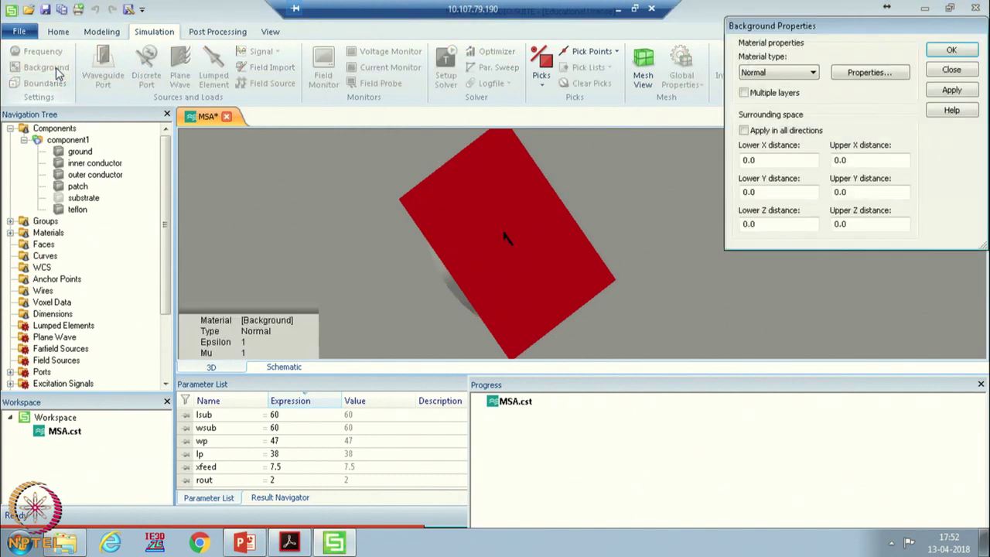
pyautogui.click(953, 51)
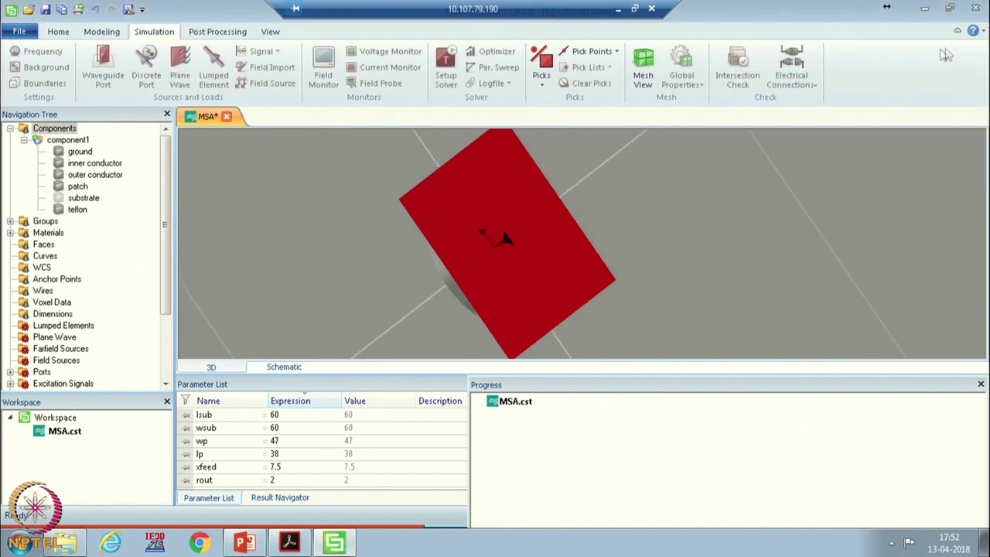
pyautogui.click(54, 86)
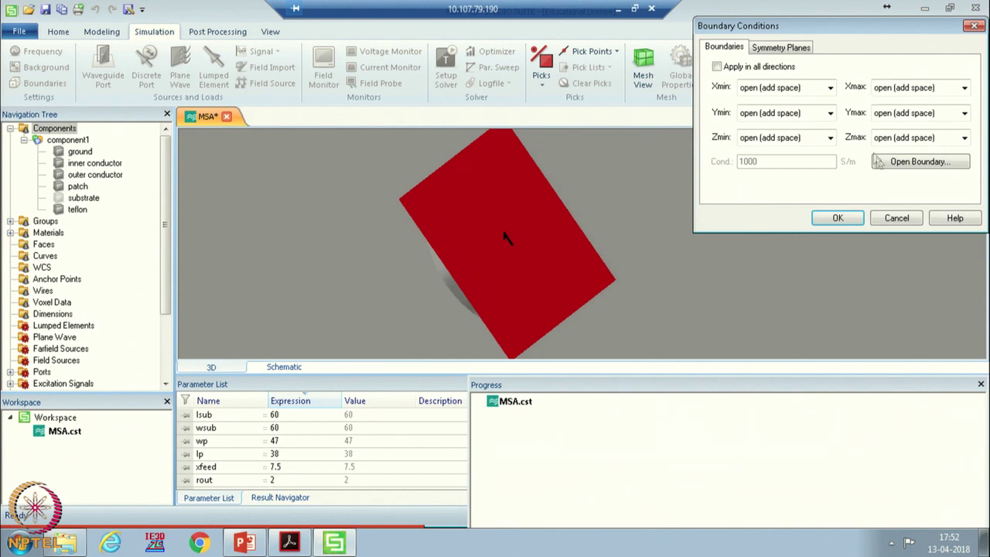
pyautogui.click(851, 219)
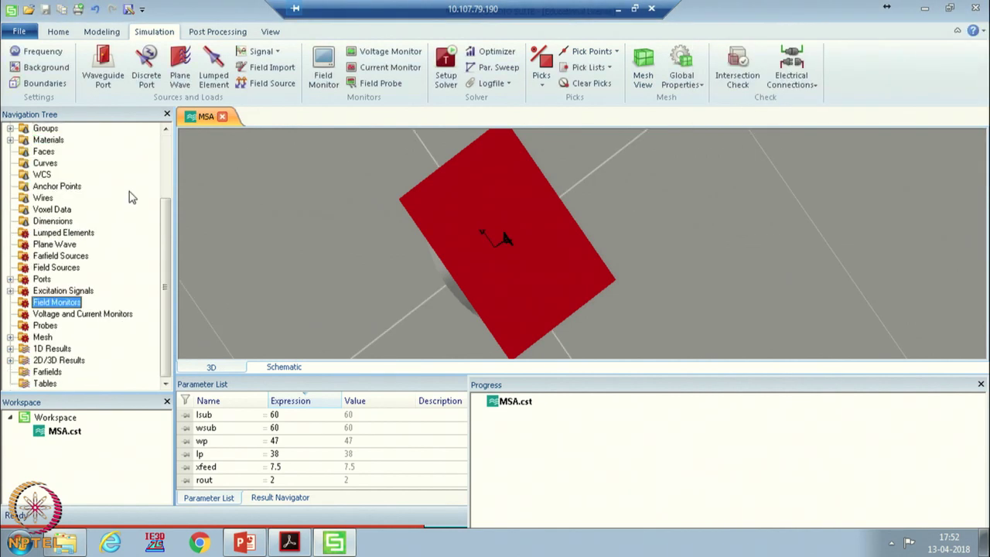
# - Add an E-field monitor at a frequency of 2.45
pyautogui.rightClick(57, 306)
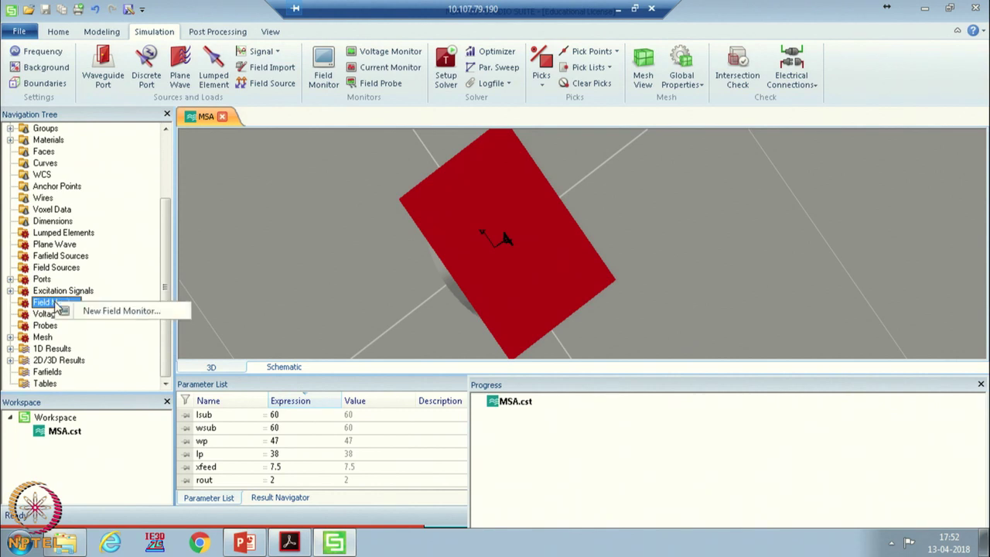
pyautogui.click(101, 310)
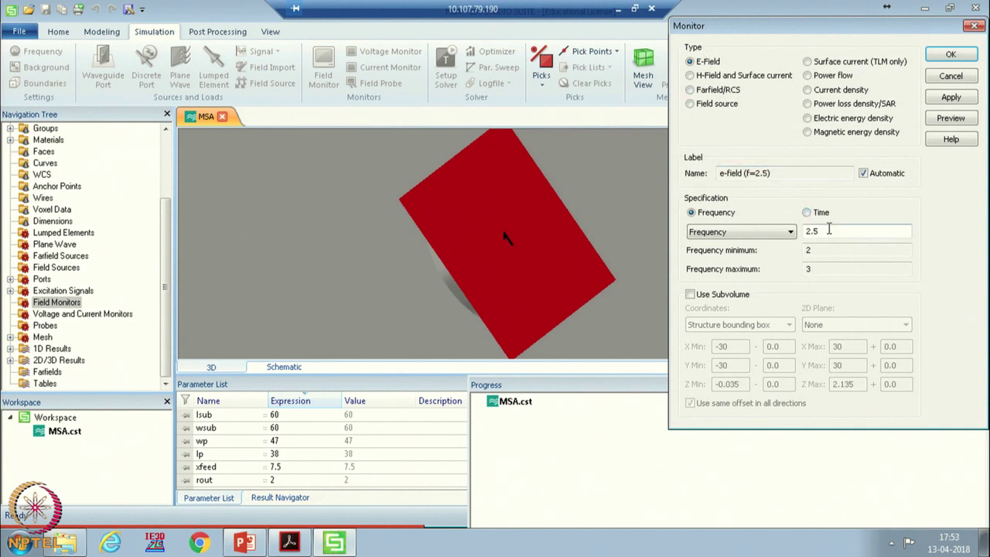
pyautogui.hotkey('shift', 'Home')
pyautogui.write('2.')
pyautogui.click(815, 248)
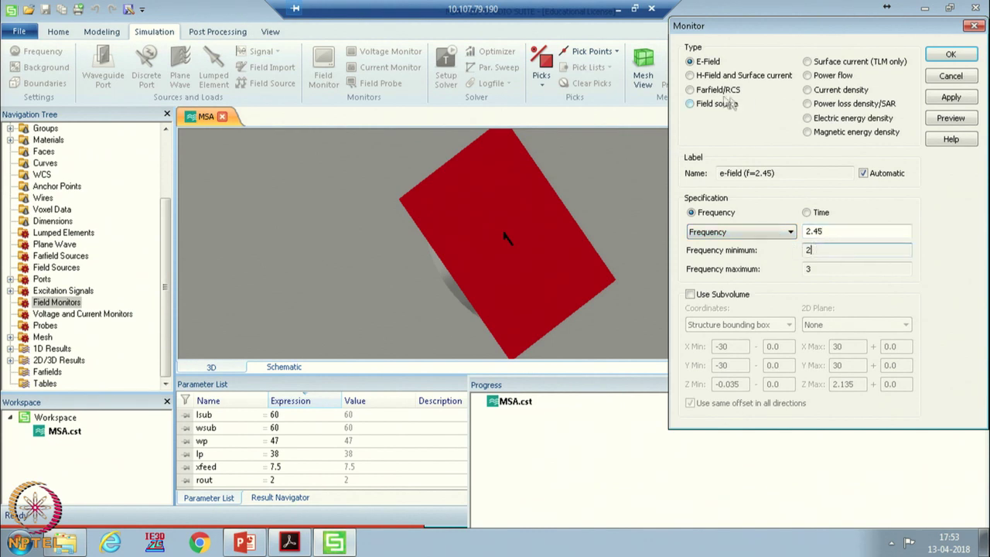
pyautogui.click(958, 97)
# - Add an H-field and surface current monitor and a farfield monitor at 2.45, and finish the monitor definition
pyautogui.click(690, 75)
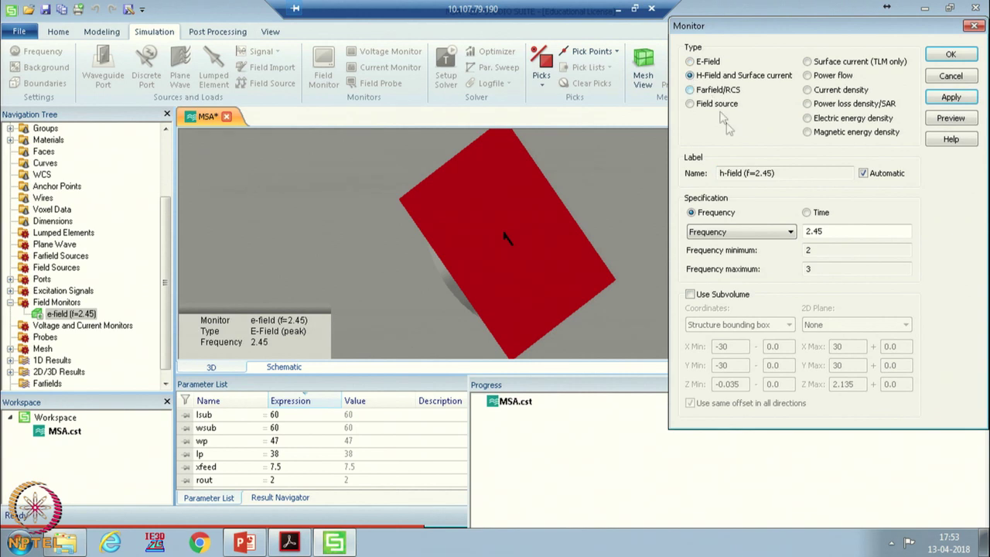
pyautogui.click(951, 98)
pyautogui.click(690, 90)
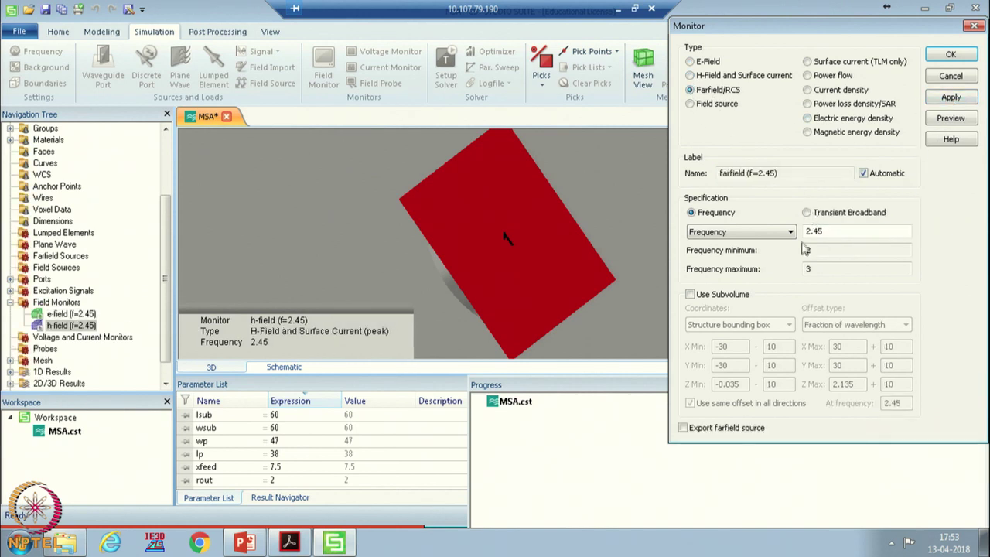
pyautogui.click(965, 100)
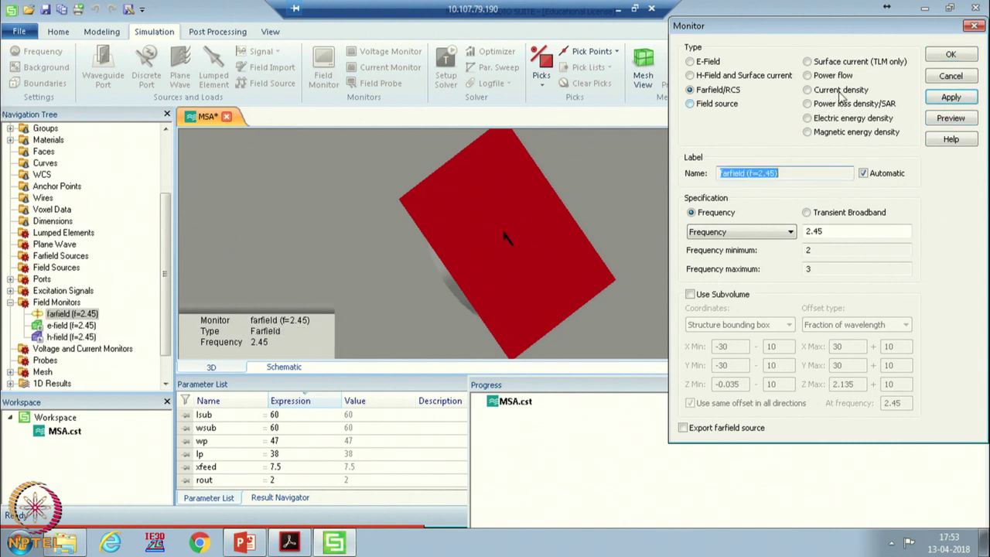
pyautogui.click(940, 60)
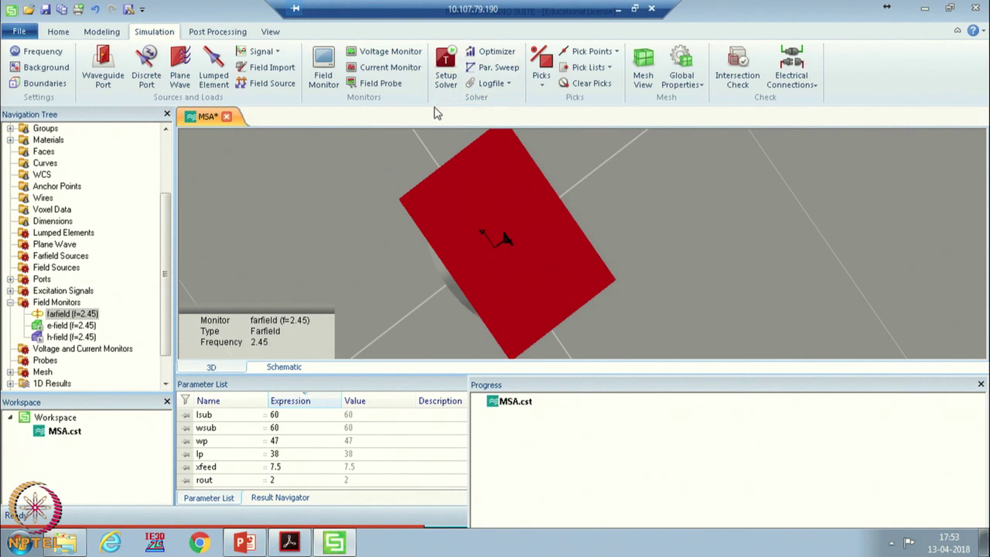
# - Start the time domain solver for all ports and modes with a hexahedral mesh and -40 dB accuracy
pyautogui.click(446, 68)
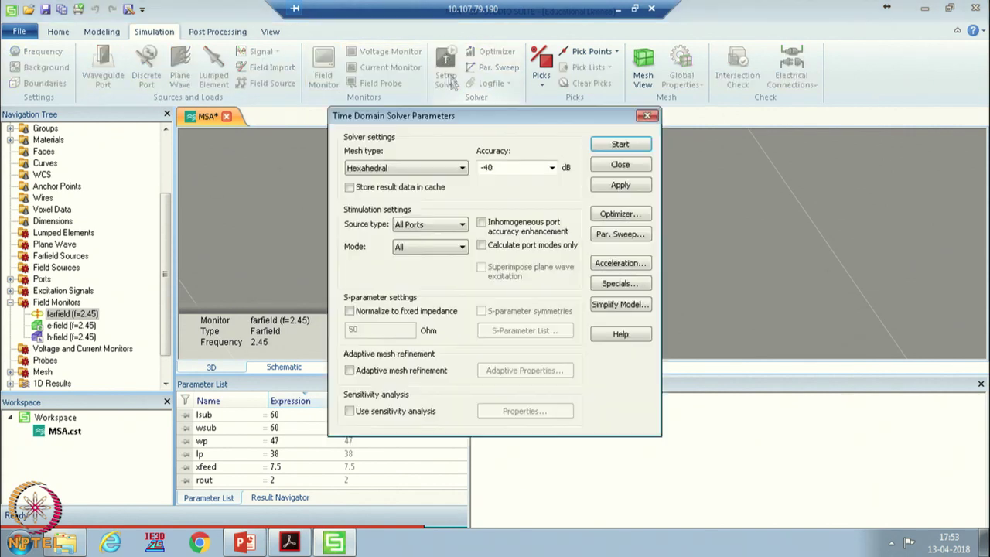
pyautogui.click(621, 145)
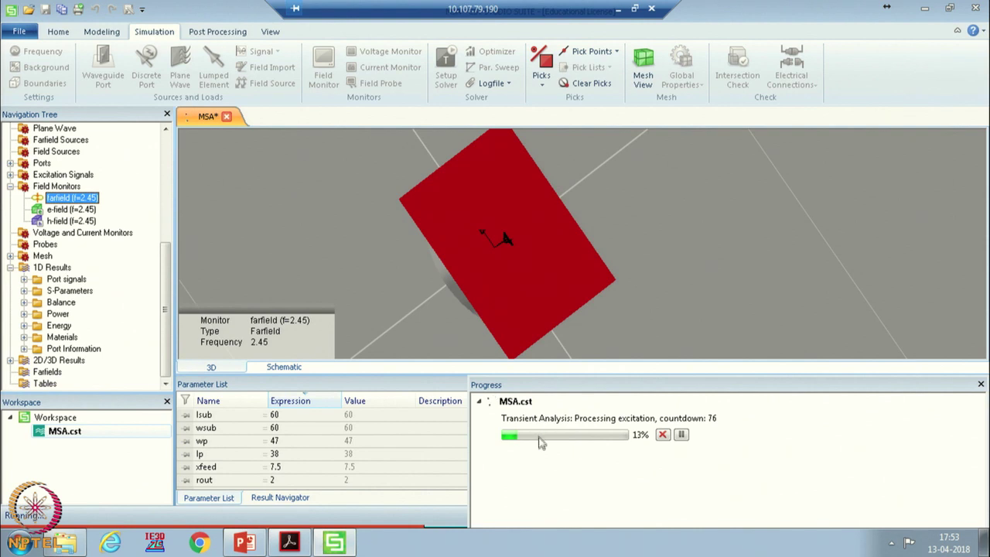
pyautogui.scroll(1, 334, 487)
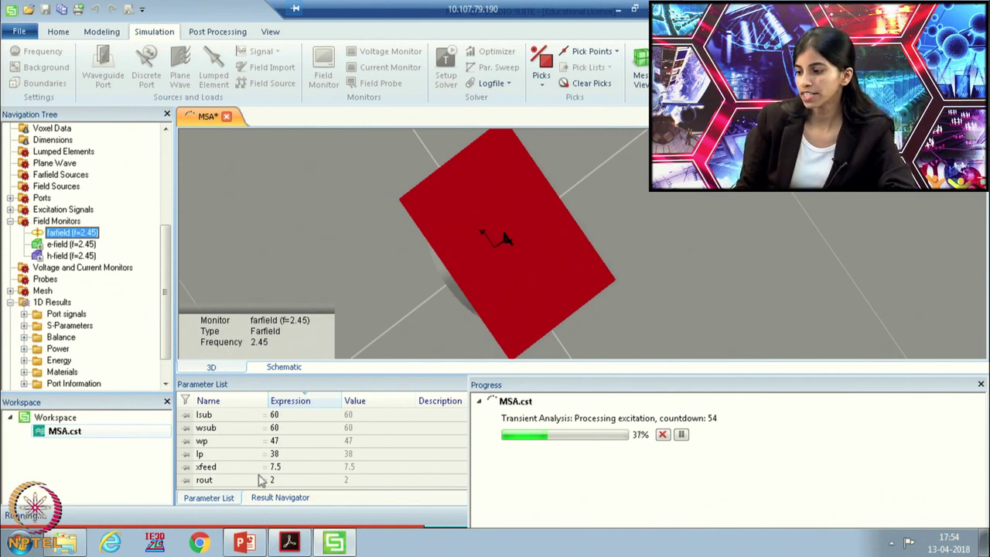
pyautogui.click(288, 473)
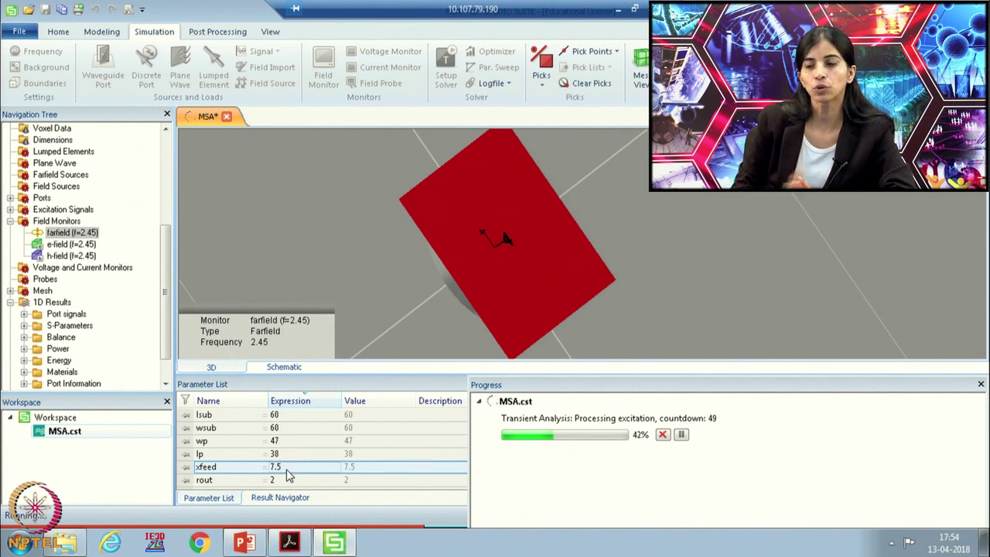
# - View the S-parameter curve among the 1D results while the solver runs and once it has finished
pyautogui.moveTo(166, 282); pyautogui.dragTo(166, 180)
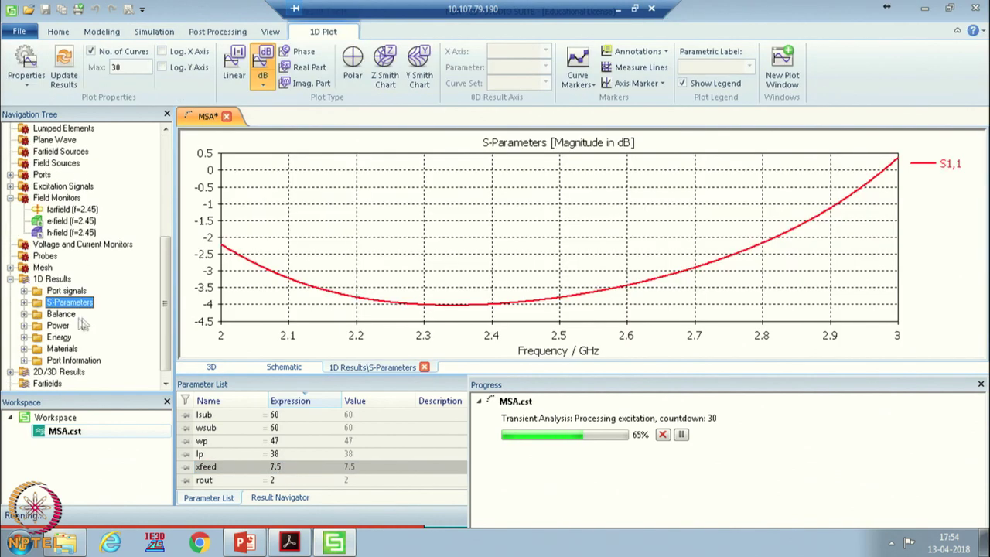
pyautogui.click(70, 313)
pyautogui.click(71, 302)
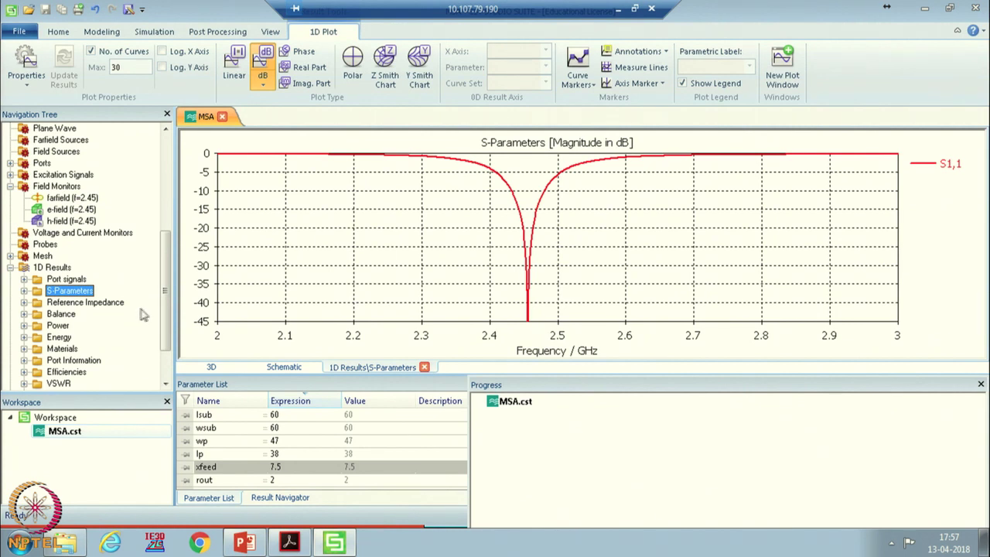
pyautogui.click(56, 269)
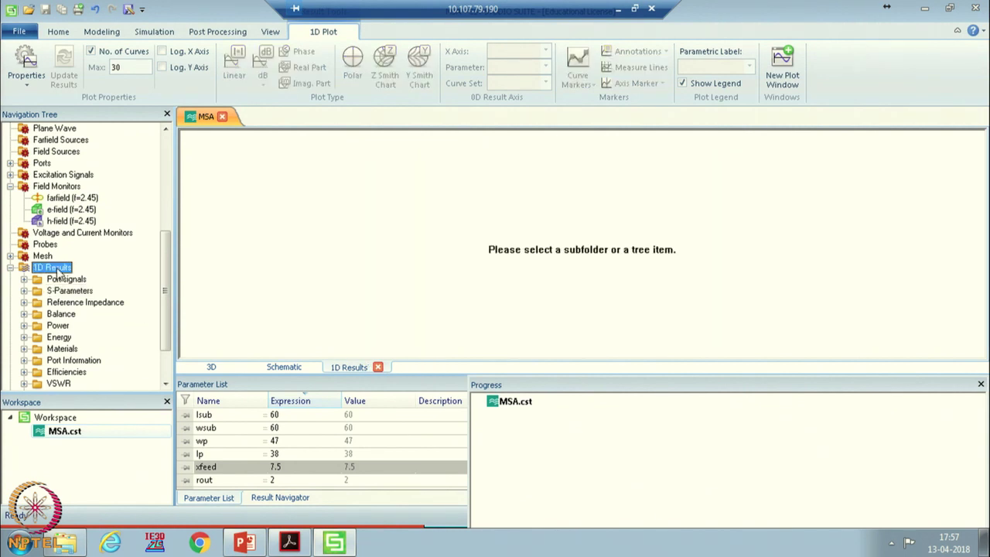
# - Display the S-parameter plot and move its axis marker to the minimum of the S1,1 curve
pyautogui.click(69, 292)
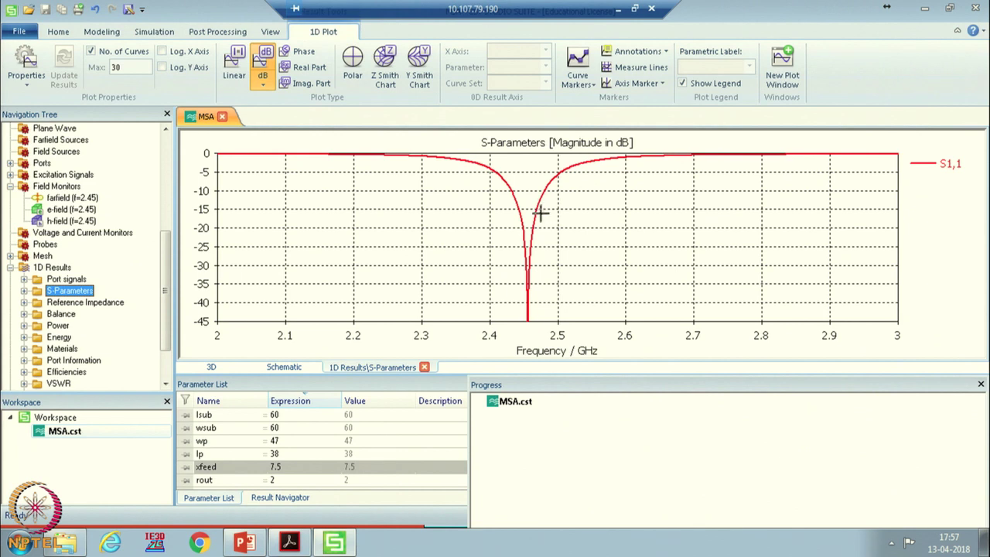
pyautogui.rightClick(417, 179)
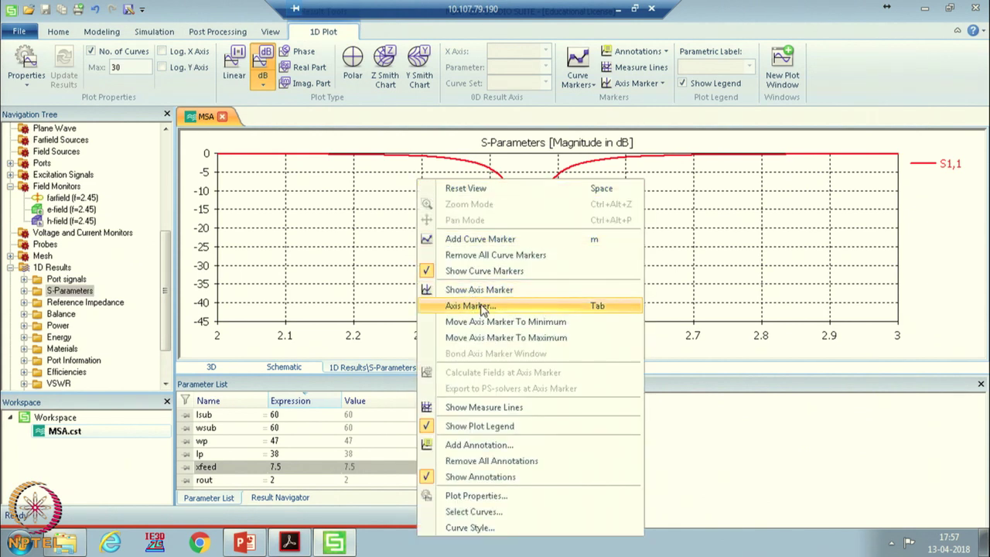
pyautogui.click(514, 322)
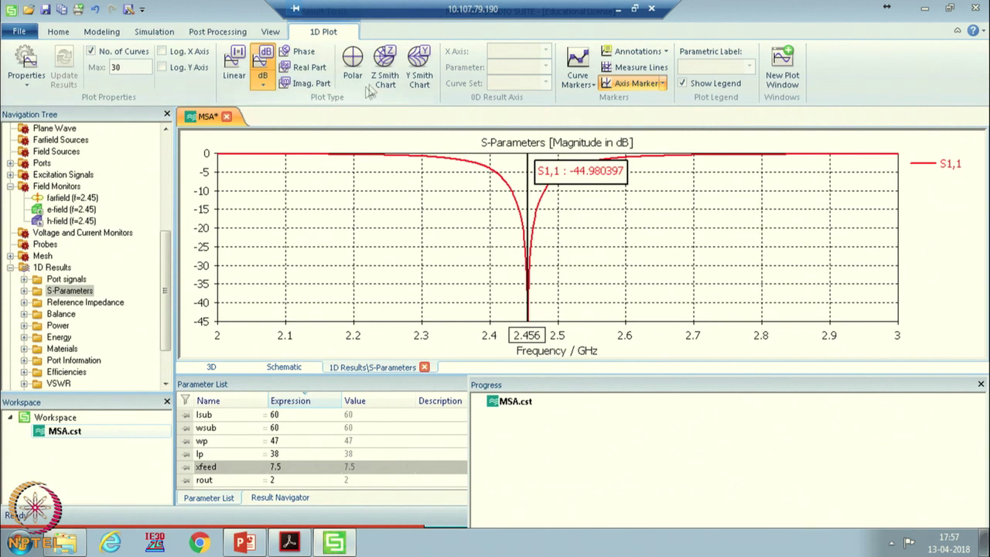
# - View the S-parameter plot as linear magnitude, dB magnitude, real part, imaginary part and phase in turn
pyautogui.click(237, 67)
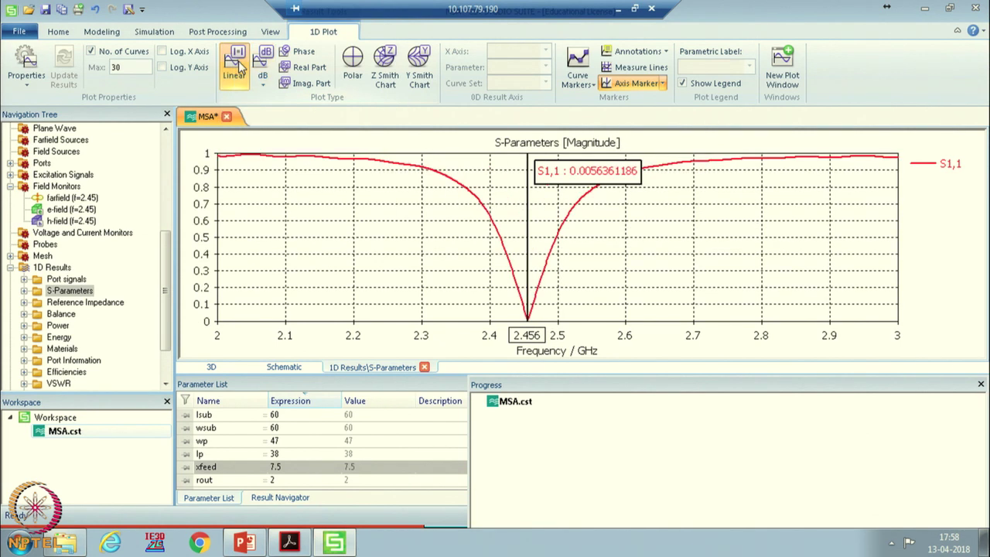
pyautogui.click(264, 62)
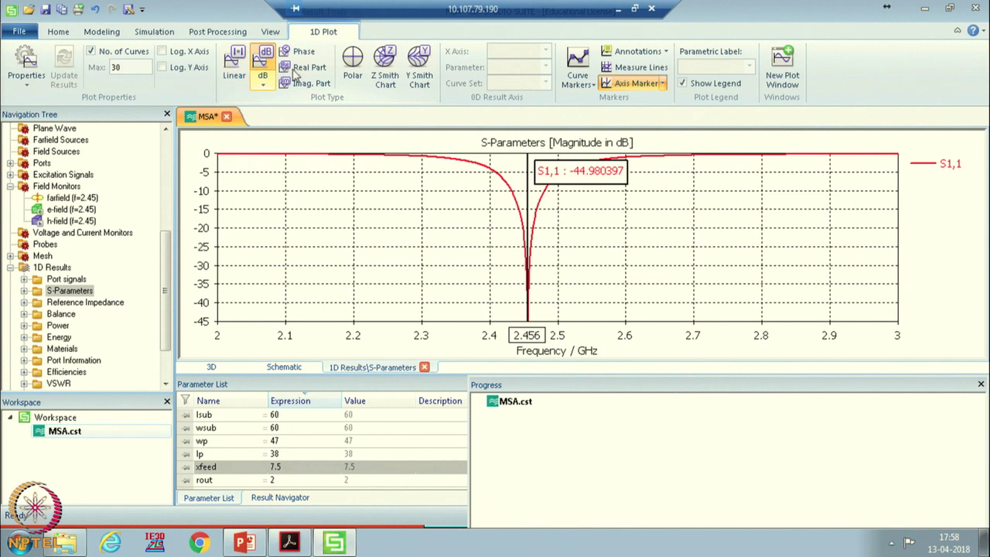
pyautogui.click(298, 69)
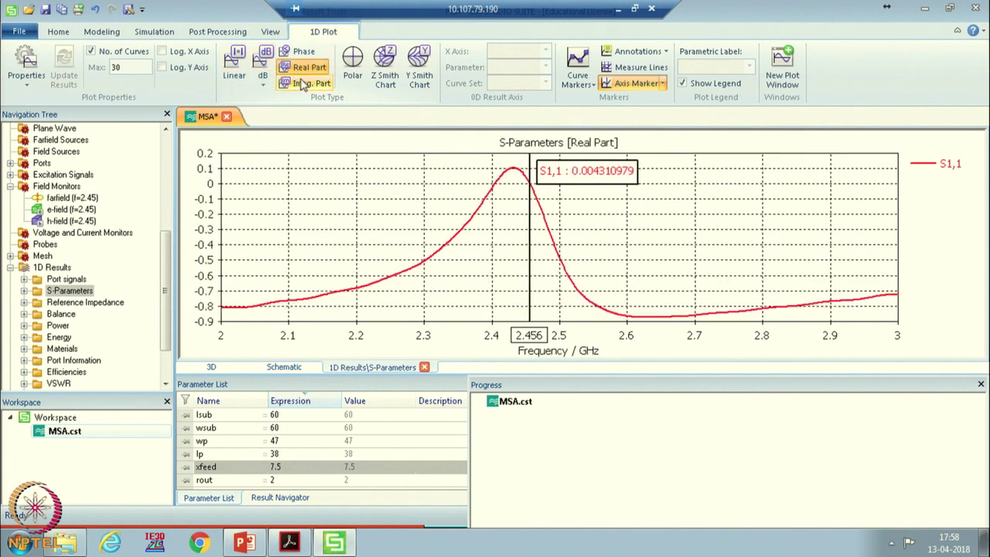
pyautogui.click(303, 83)
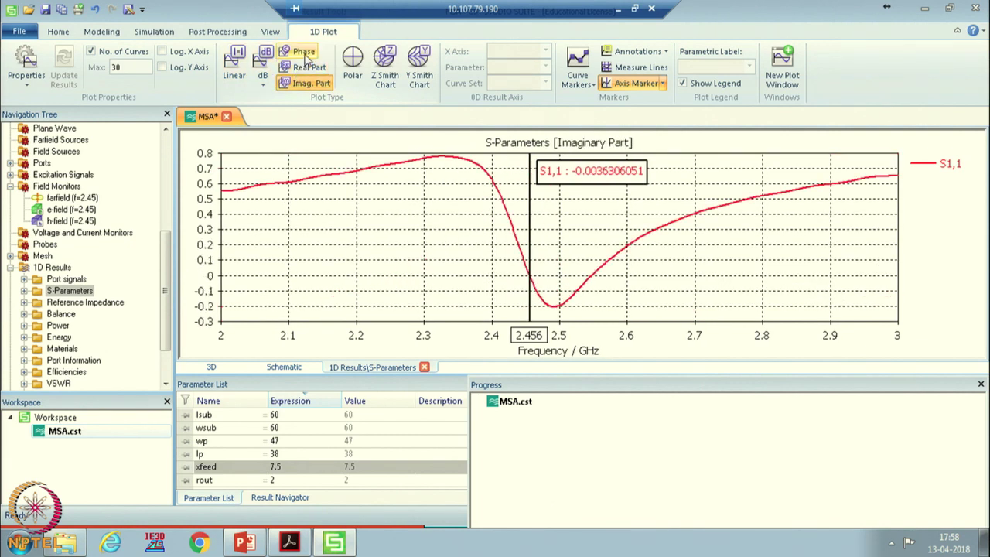
pyautogui.click(304, 52)
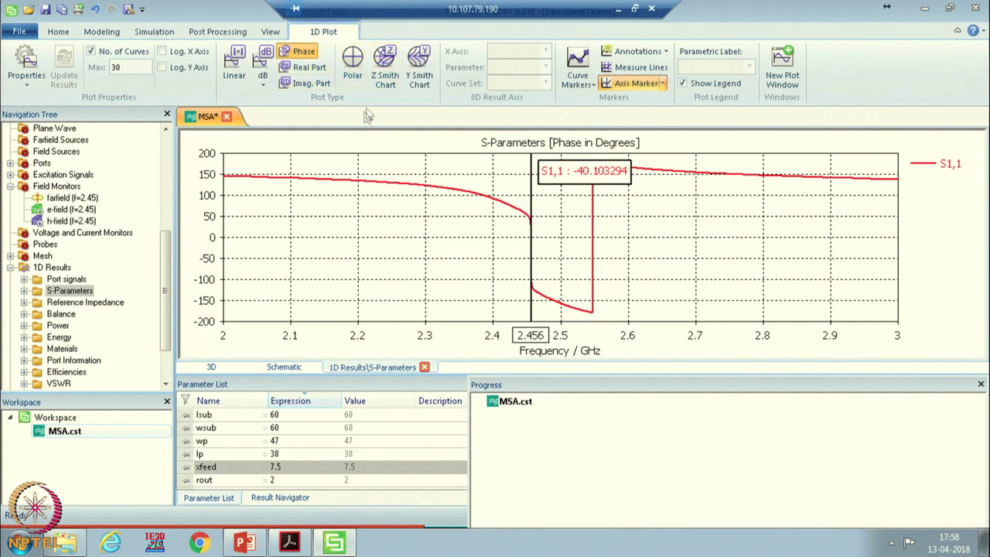
# - Show the S-parameters on a Z Smith chart and add a reference circle with VSWR scaling and a value of 2
pyautogui.click(385, 68)
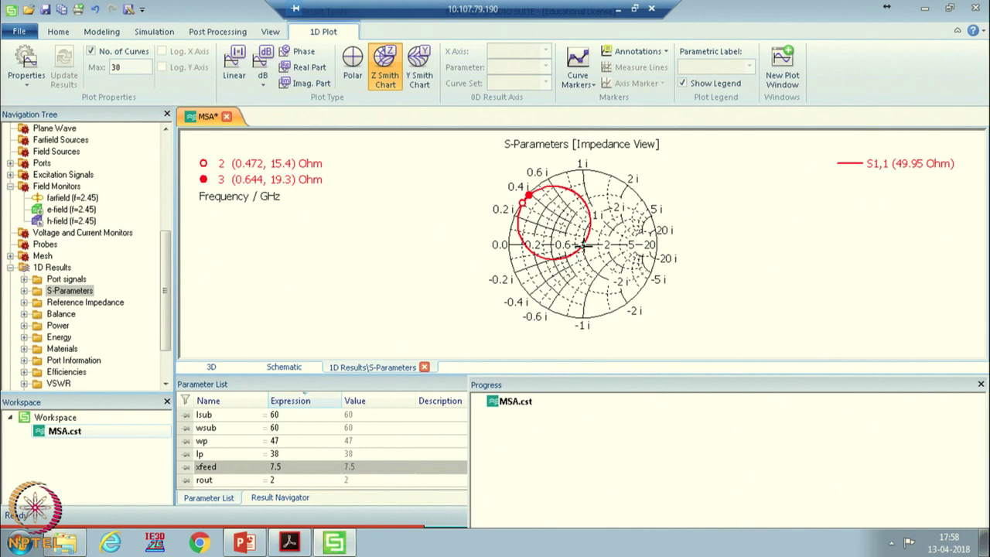
pyautogui.rightClick(438, 215)
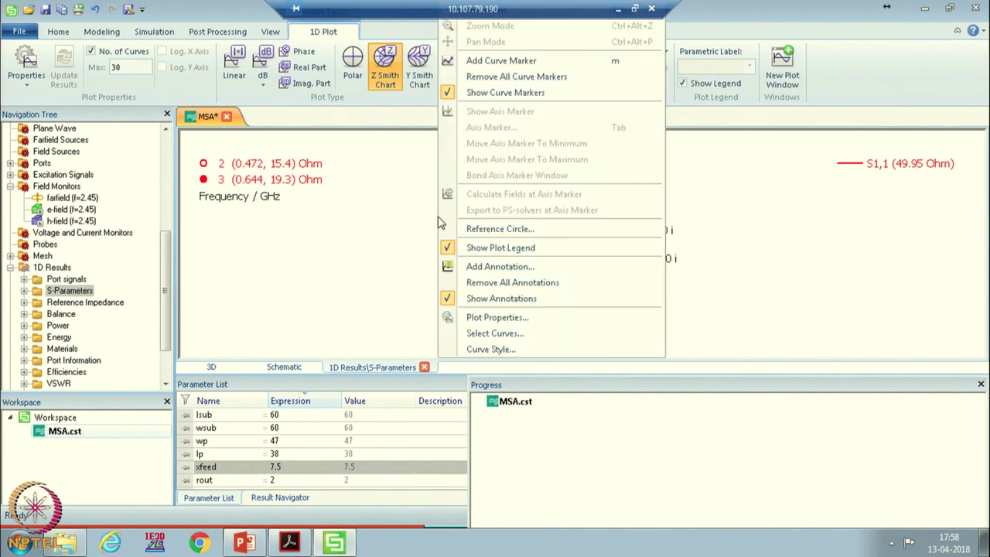
pyautogui.click(387, 258)
pyautogui.rightClick(427, 192)
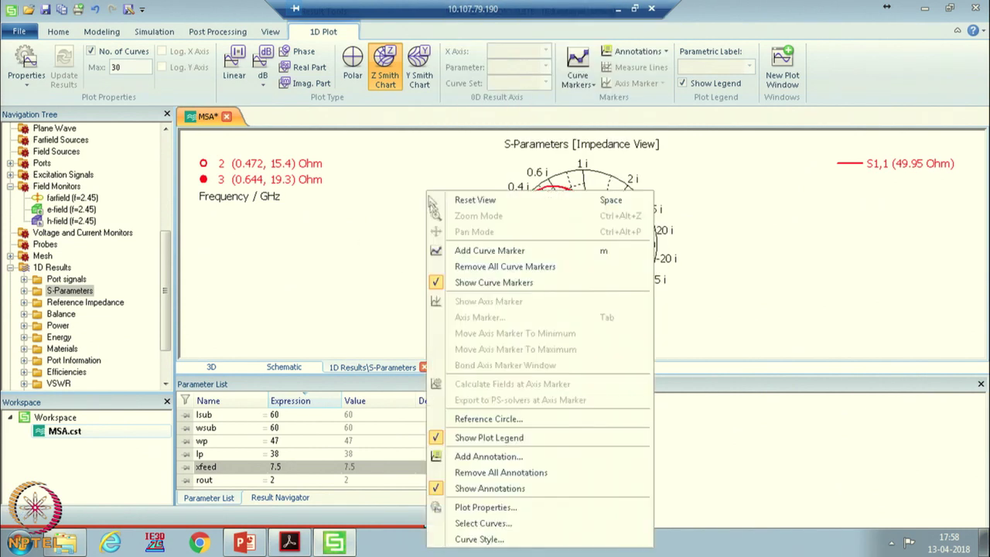
pyautogui.click(488, 507)
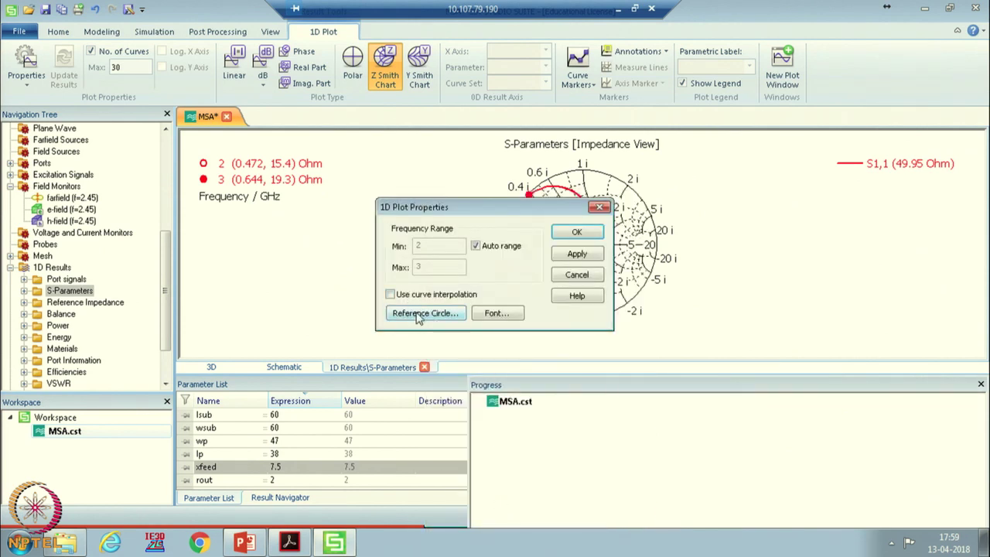
pyautogui.click(418, 313)
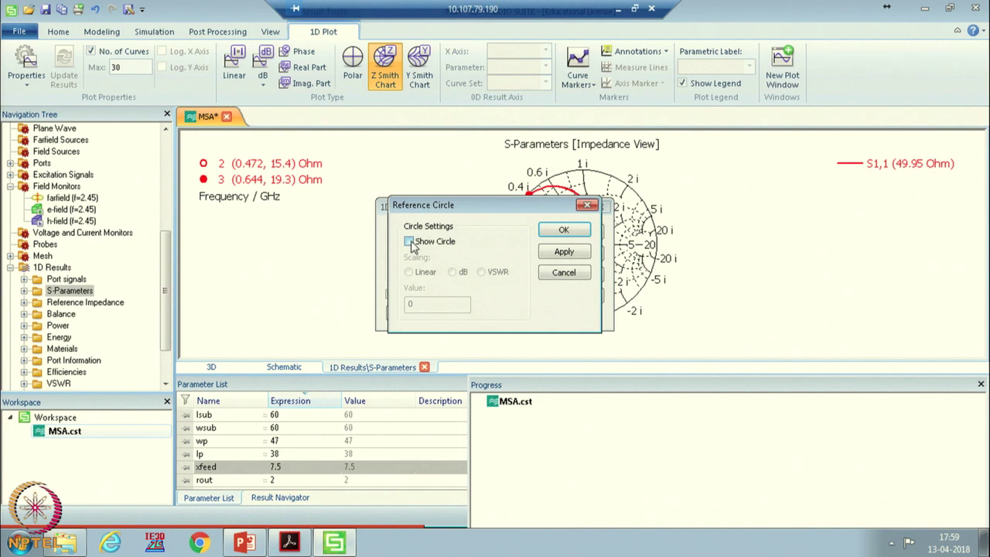
pyautogui.click(409, 241)
pyautogui.click(481, 272)
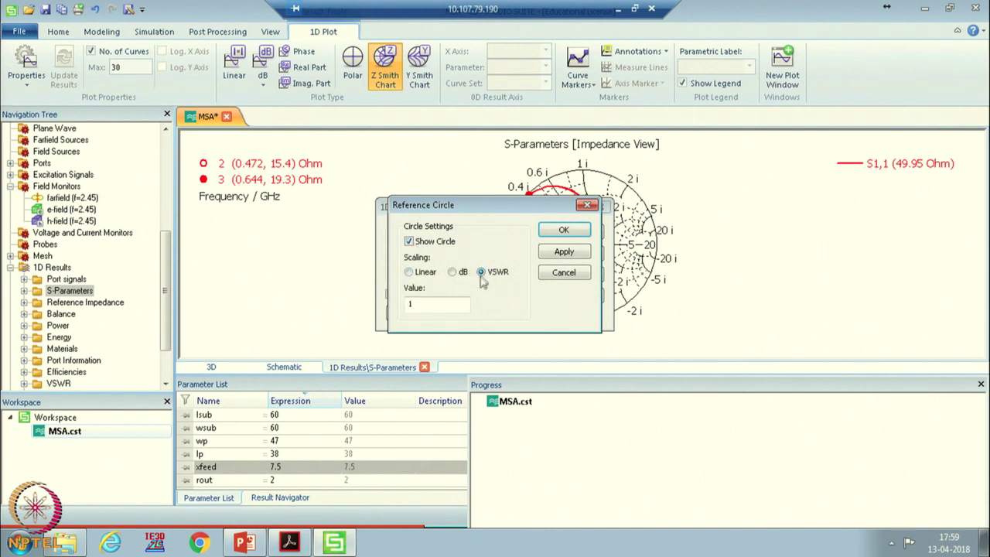
pyautogui.moveTo(435, 302); pyautogui.dragTo(372, 304)
pyautogui.write('2')
pyautogui.click(564, 230)
pyautogui.click(572, 231)
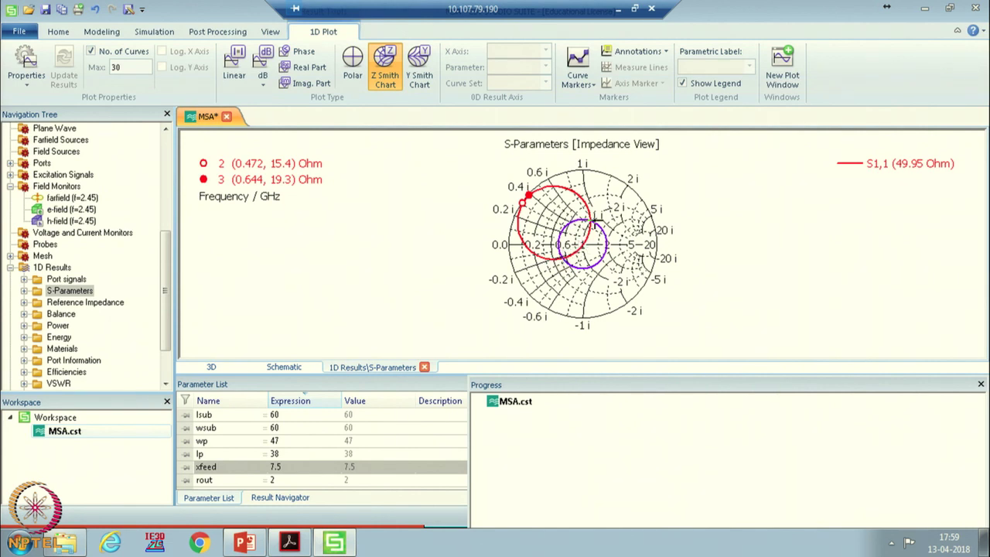
# - Return the S-parameter plot to dB magnitude and turn on its measure lines
pyautogui.click(263, 68)
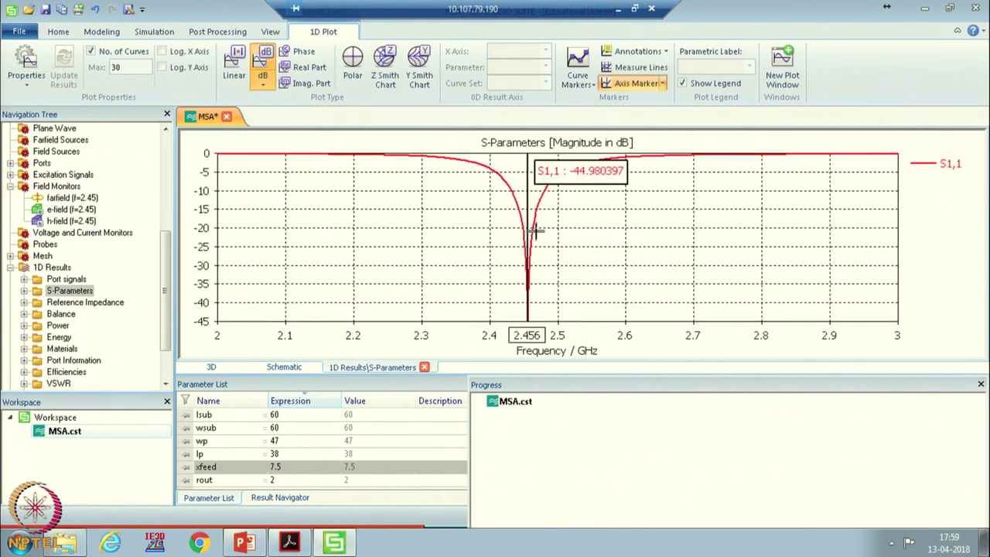
pyautogui.click(513, 203)
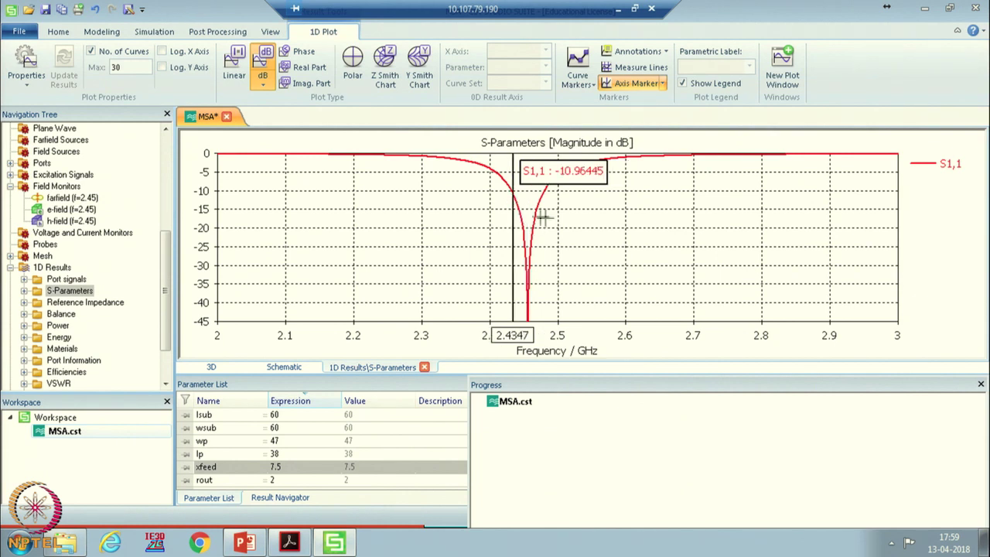
pyautogui.rightClick(573, 200)
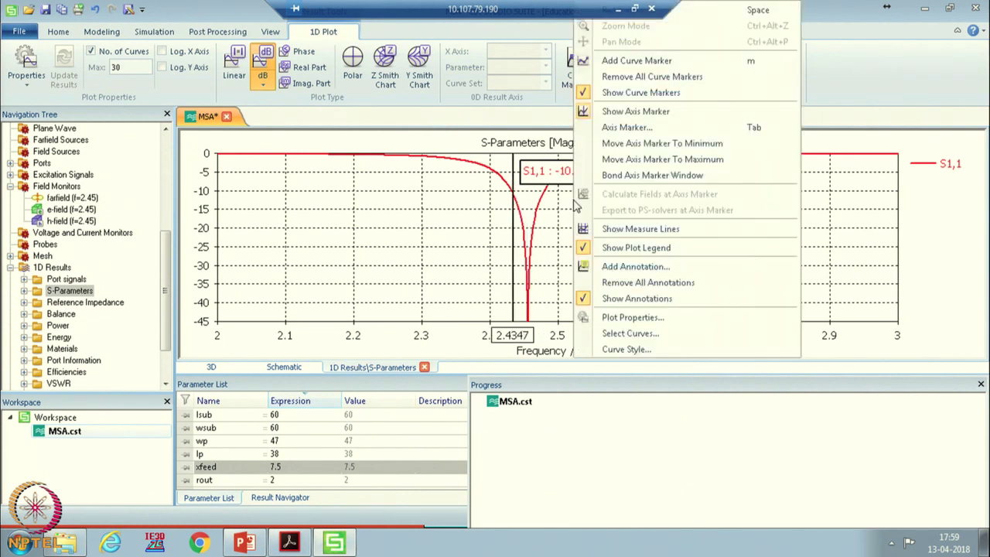
pyautogui.click(638, 229)
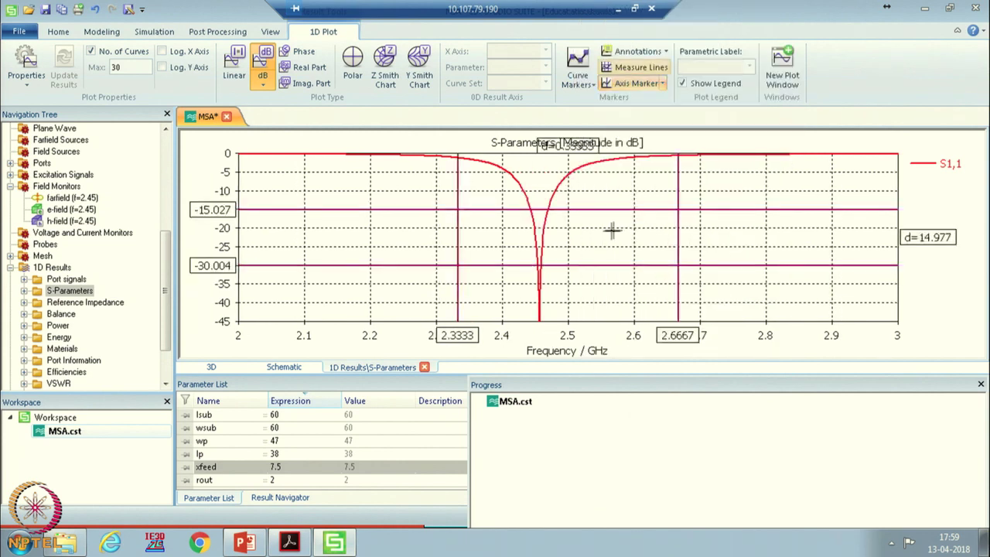
# - Place the vertical measure lines at about 2.432 and 2.483 GHz and the upper horizontal one at about -10.16 dB on the S1,1 curve
pyautogui.moveTo(673, 229); pyautogui.dragTo(557, 229)
pyautogui.moveTo(458, 201); pyautogui.dragTo(523, 219)
pyautogui.moveTo(524, 220); pyautogui.dragTo(523, 224)
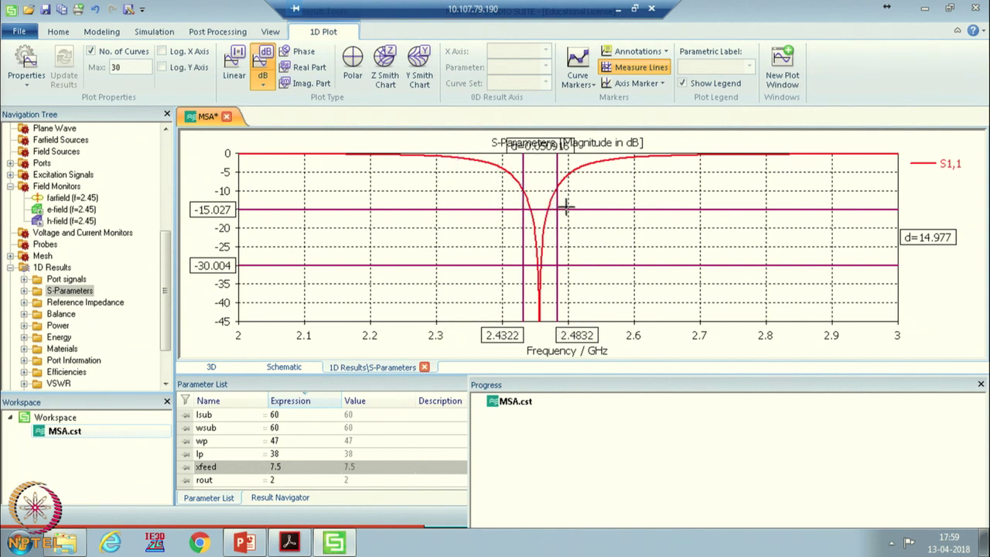
pyautogui.moveTo(577, 210); pyautogui.dragTo(576, 188)
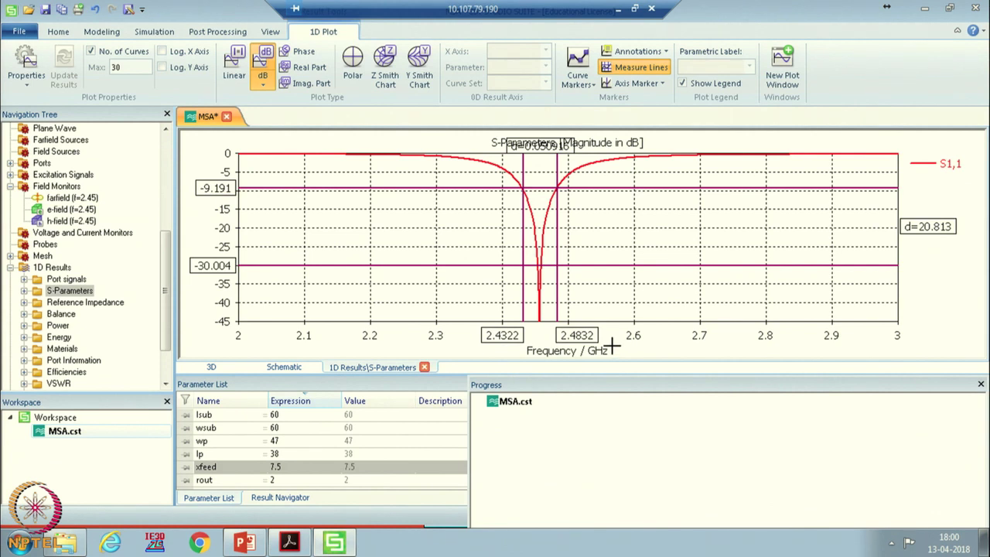
pyautogui.moveTo(593, 190); pyautogui.dragTo(592, 193)
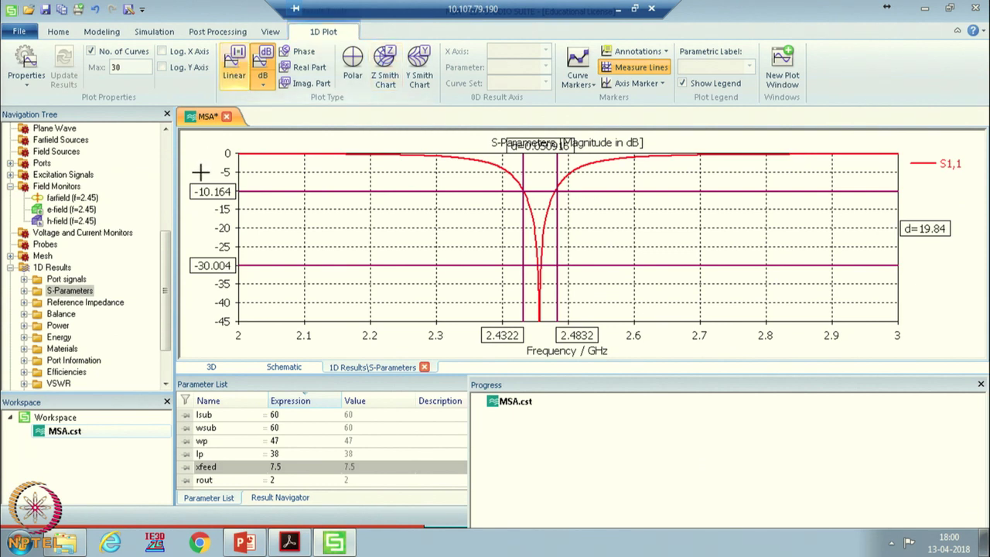
# - Display the 3D directivity pattern of the 2.45 GHz farfield result, fitted in view and turned towards its main lobe
pyautogui.scroll(-2, 167, 255)
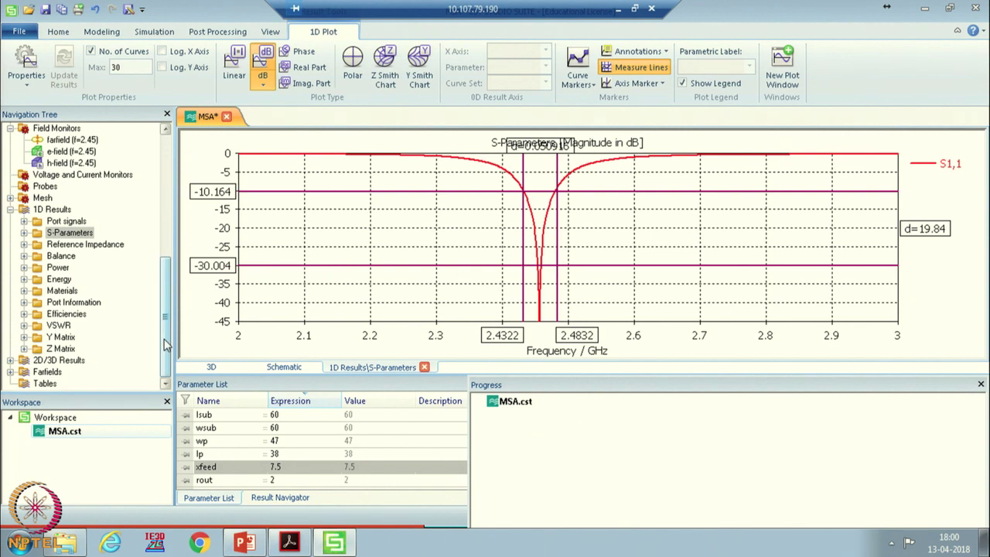
pyautogui.click(10, 373)
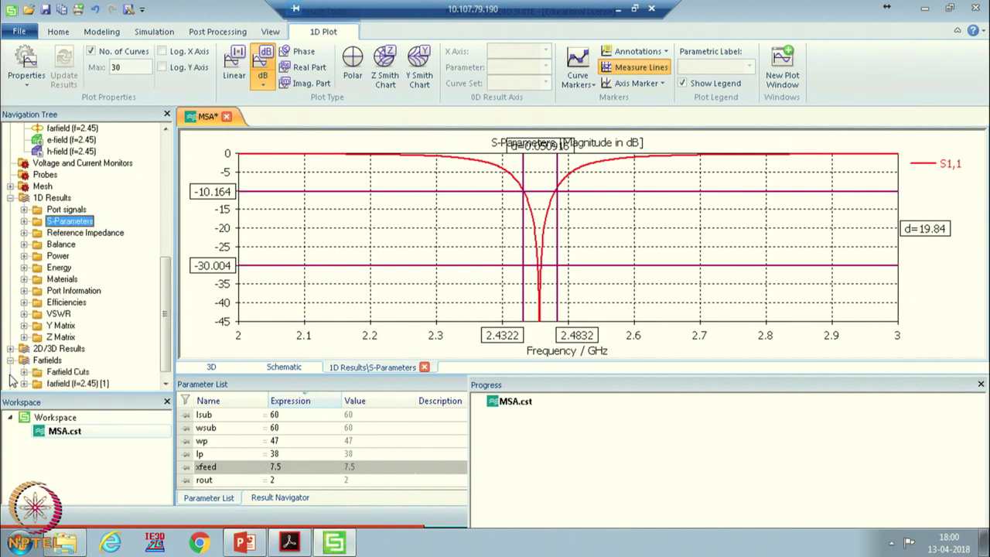
pyautogui.click(77, 372)
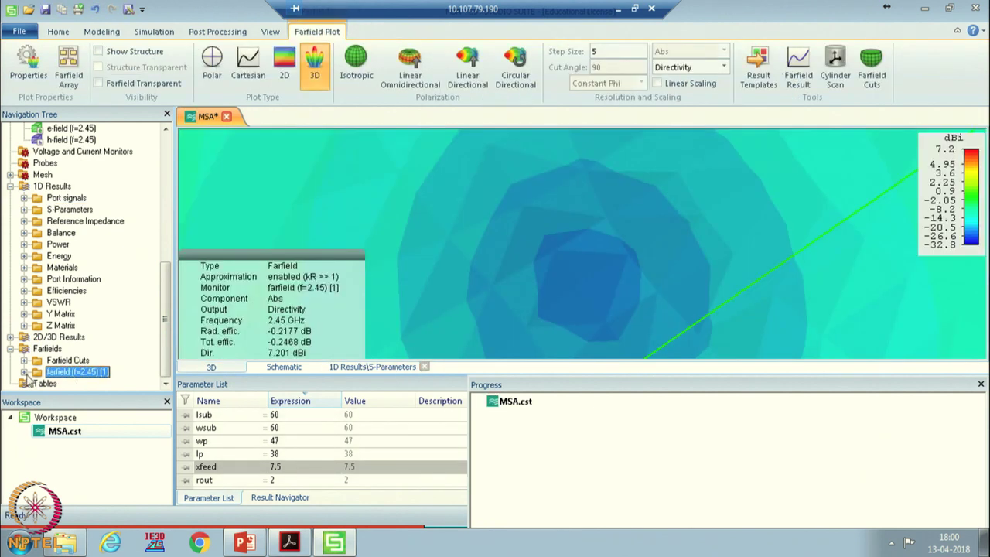
pyautogui.click(25, 373)
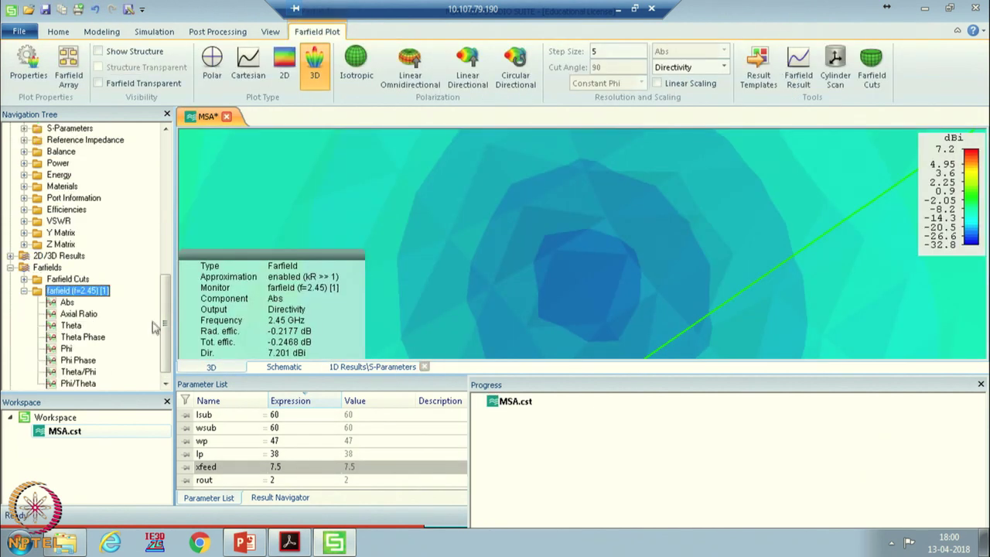
pyautogui.scroll(-1, 160, 321)
pyautogui.click(442, 260)
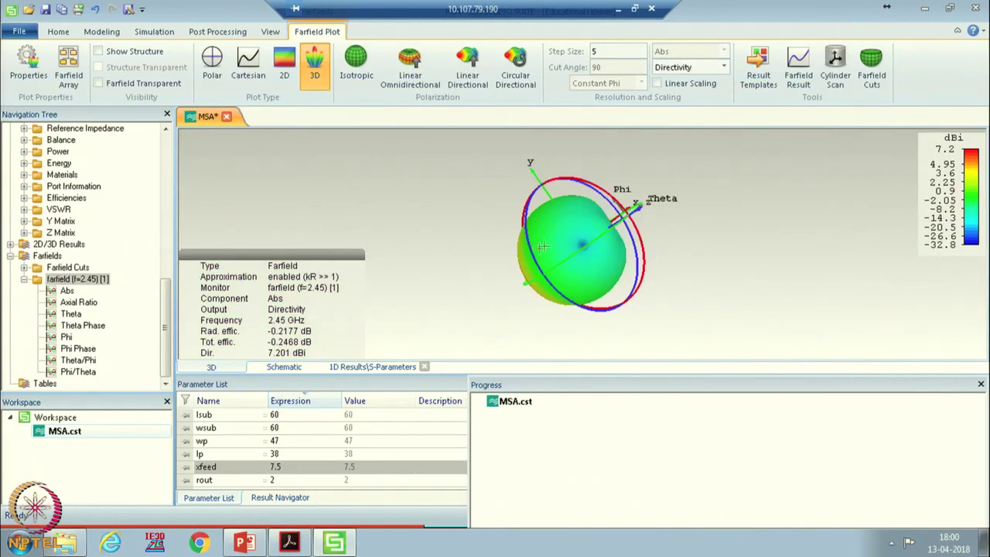
pyautogui.moveTo(544, 246); pyautogui.dragTo(584, 225)
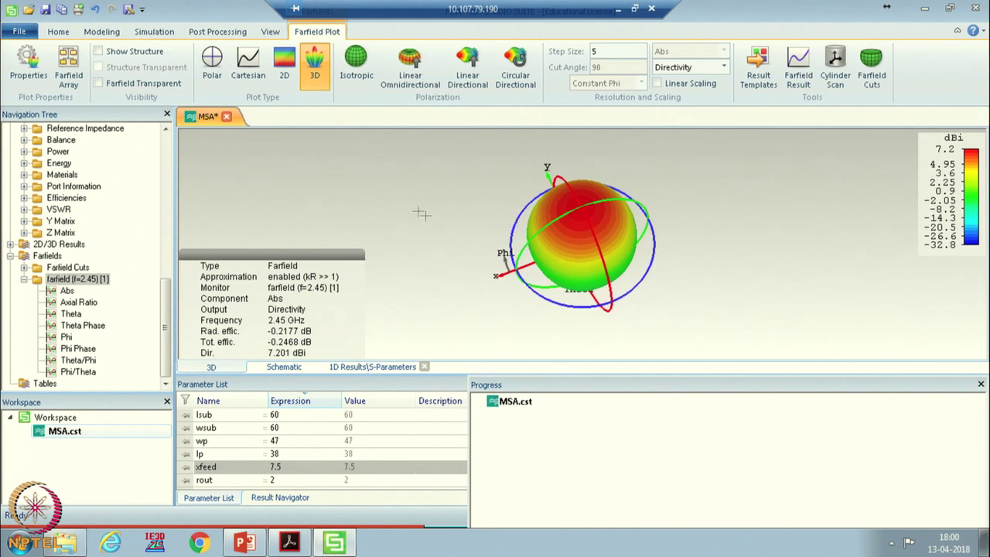
# - Show the antenna structure in the farfield plot, make both structure and farfield transparent, and inspect the pattern from several angles
pyautogui.rightClick(388, 197)
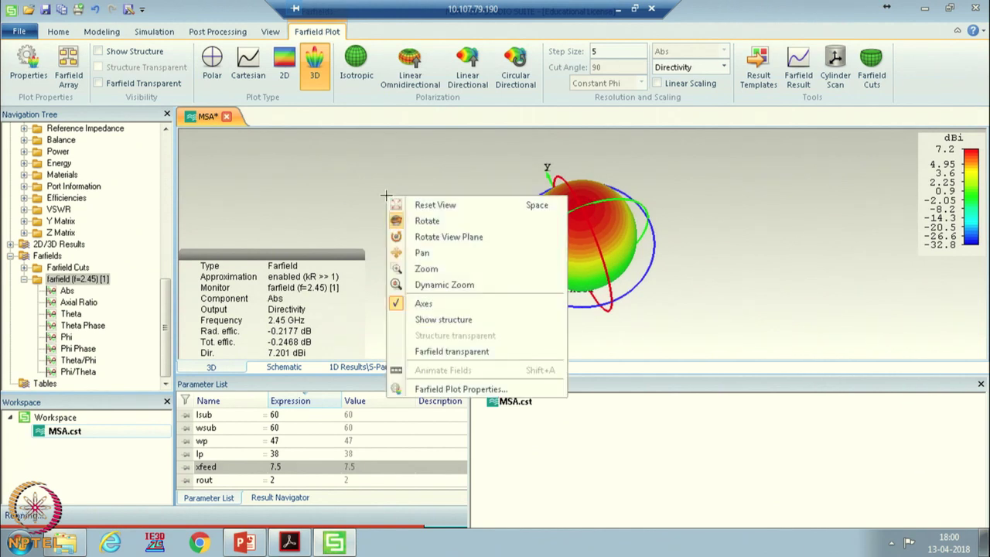
pyautogui.click(428, 319)
pyautogui.rightClick(427, 199)
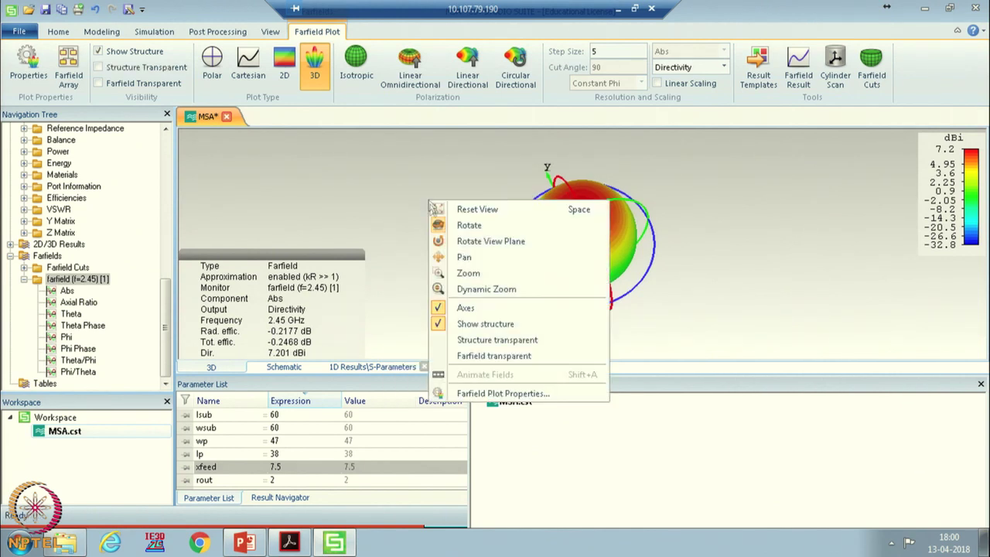
pyautogui.click(483, 336)
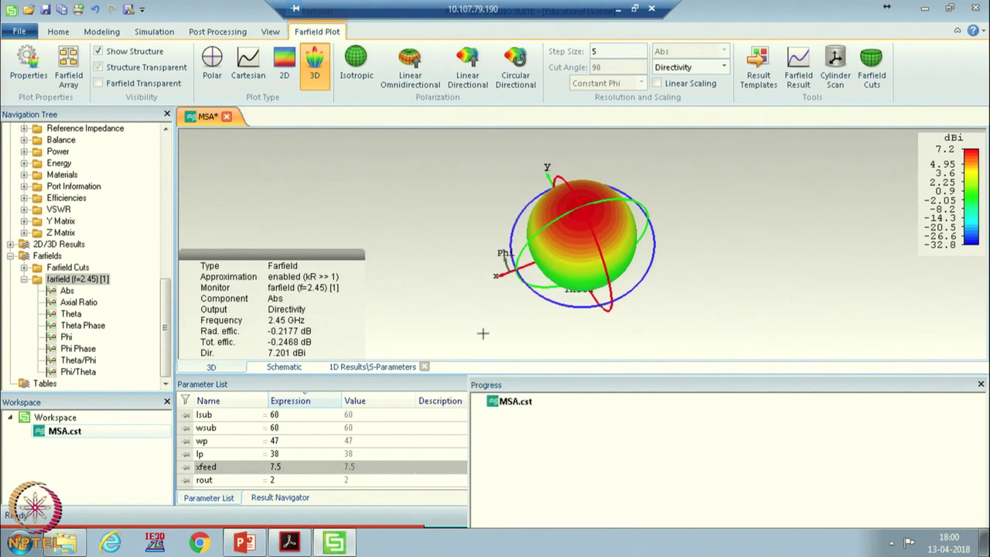
pyautogui.rightClick(435, 208)
pyautogui.click(500, 367)
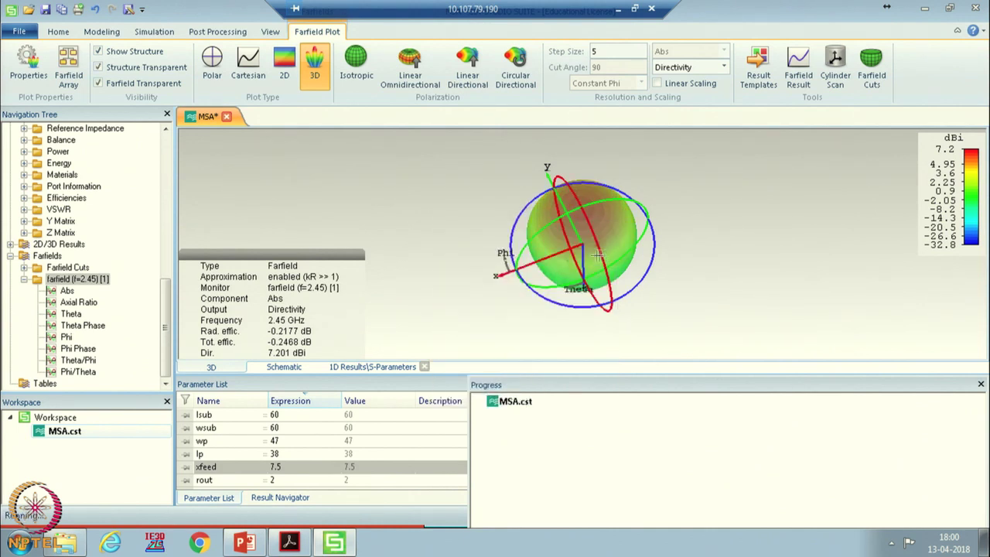
pyautogui.scroll(5, 597, 255)
pyautogui.moveTo(718, 179); pyautogui.dragTo(600, 257)
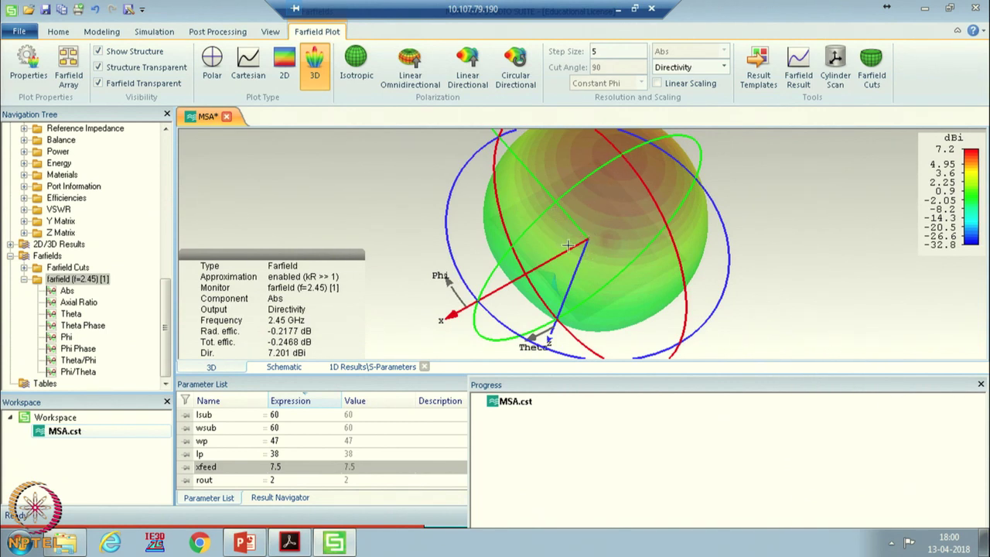
pyautogui.scroll(-4, 589, 226)
pyautogui.moveTo(600, 219); pyautogui.dragTo(617, 206)
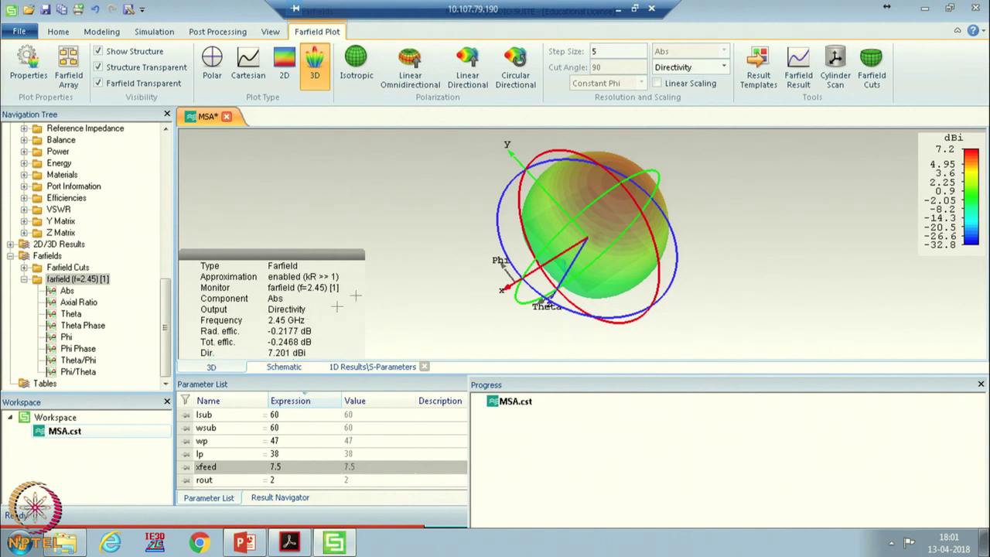
# - Set the 3D farfield plot mode to Realized Gain and view the pattern from a slightly different angle
pyautogui.rightClick(404, 178)
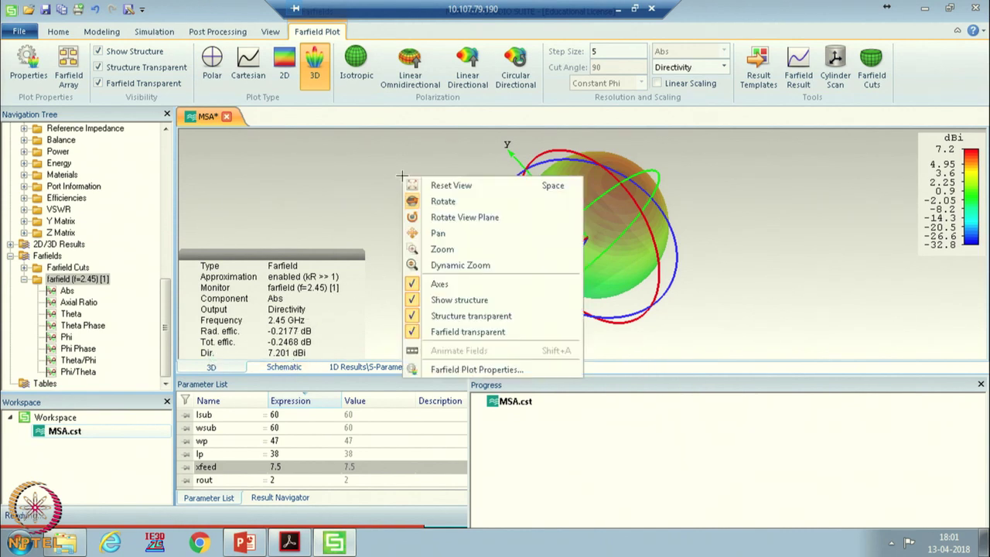
pyautogui.click(477, 369)
pyautogui.click(127, 78)
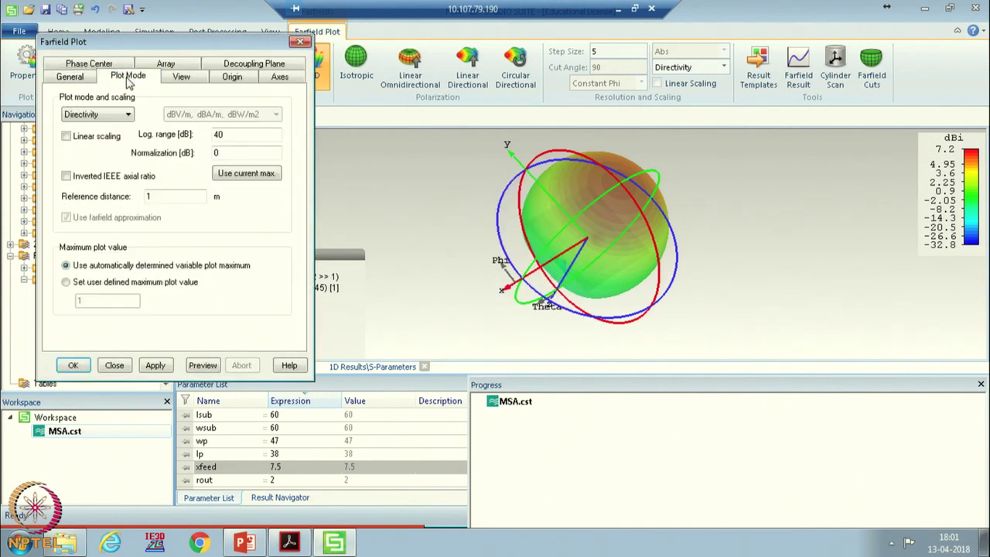
pyautogui.click(120, 116)
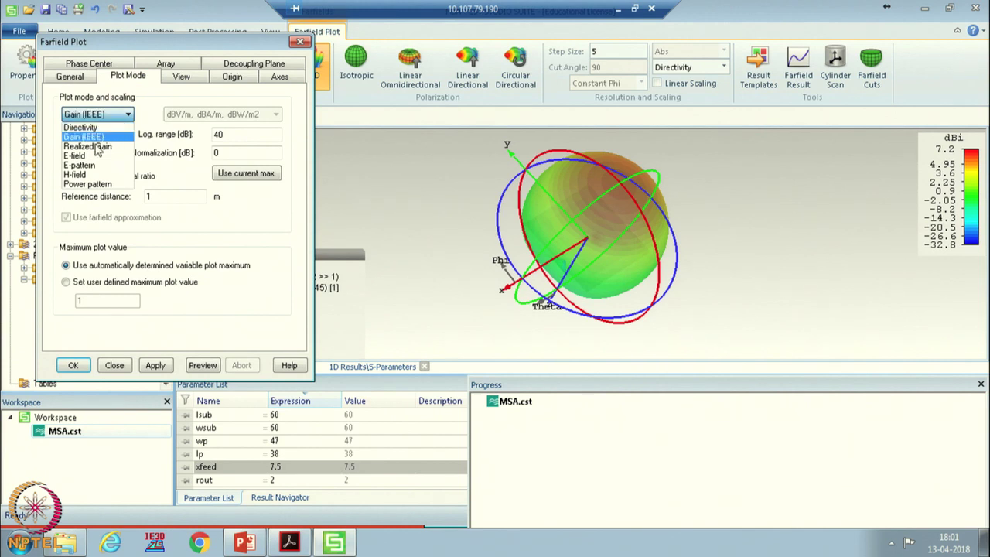
pyautogui.click(98, 146)
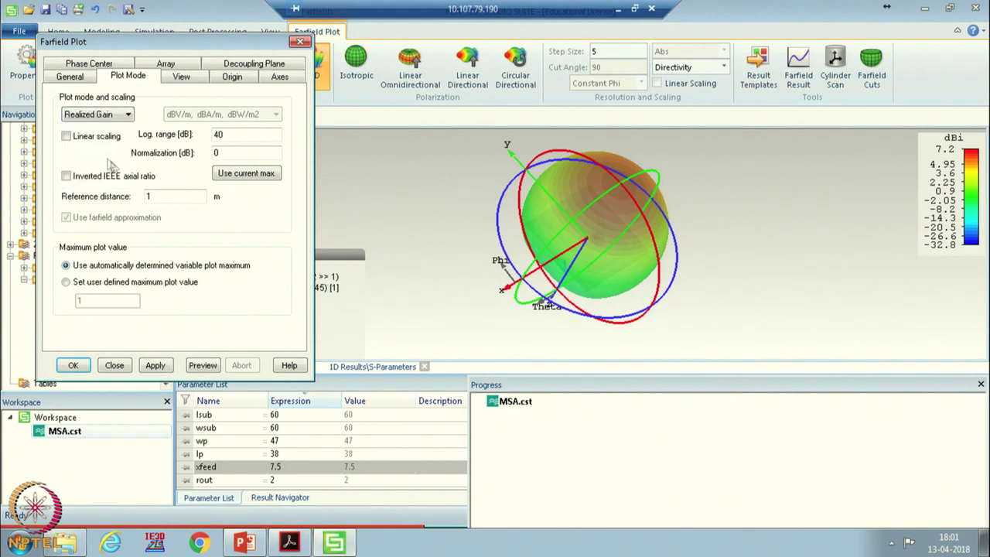
pyautogui.click(155, 365)
pyautogui.click(73, 365)
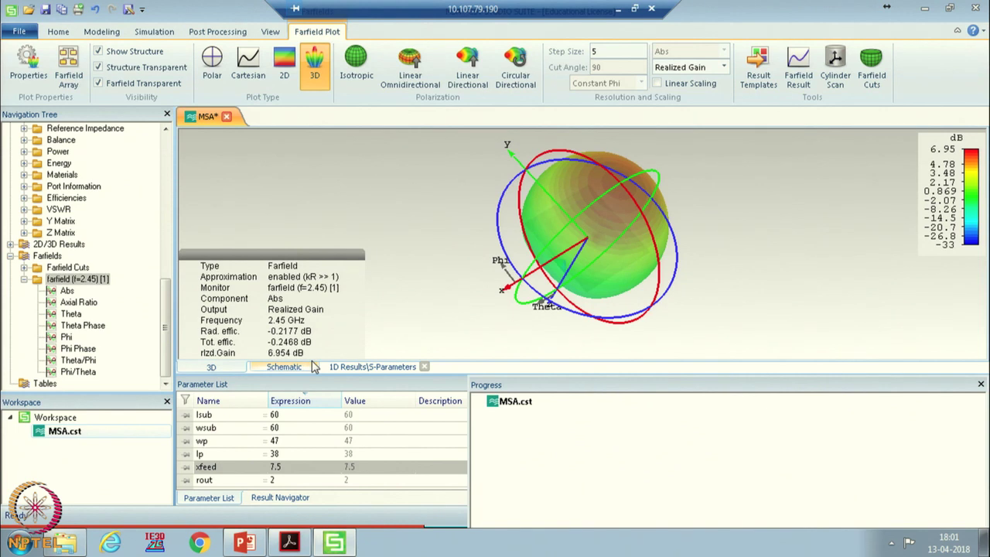
pyautogui.moveTo(619, 228); pyautogui.dragTo(550, 257)
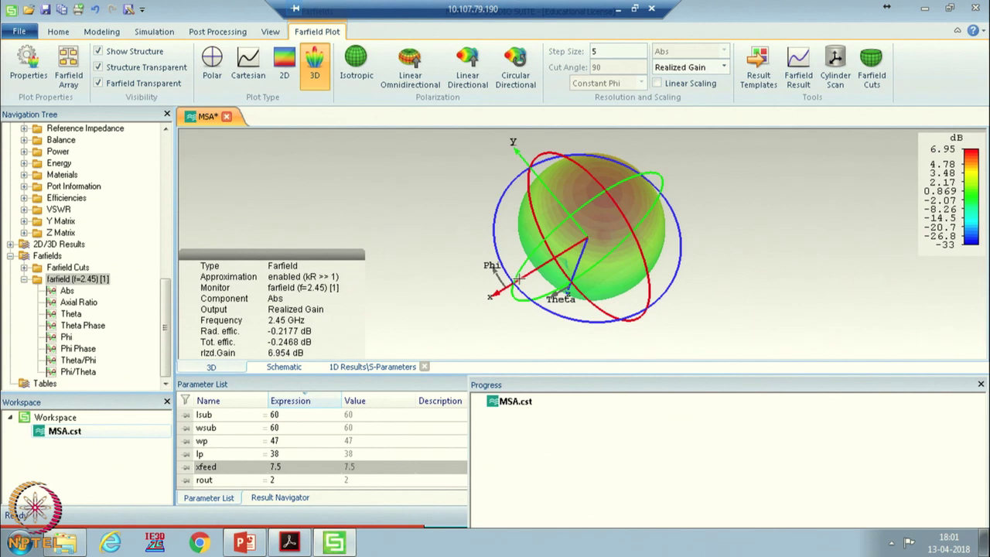
# - Change the 2.45 GHz farfield plot type from 3D to Polar and enlarge the resulting polar cut
pyautogui.rightClick(309, 164)
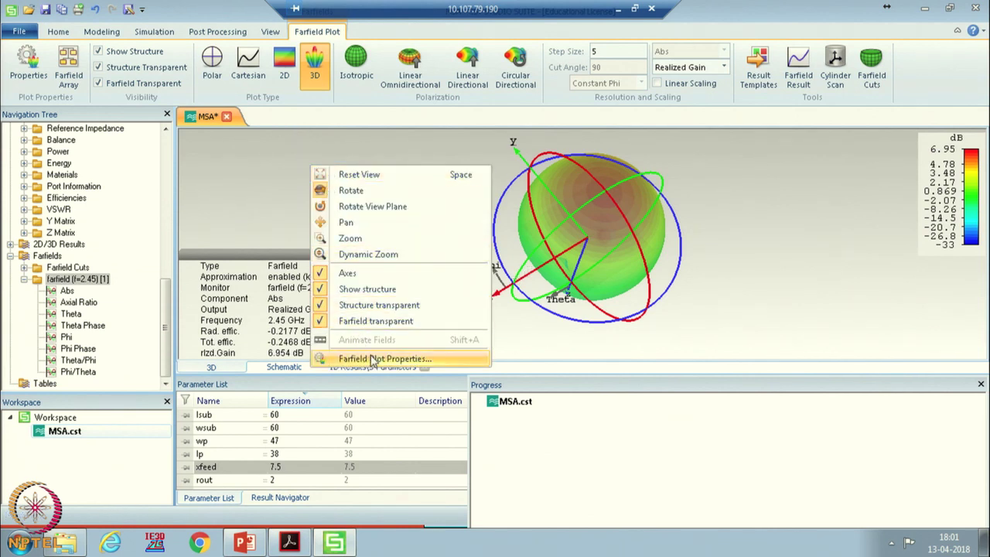
pyautogui.click(356, 359)
pyautogui.click(81, 78)
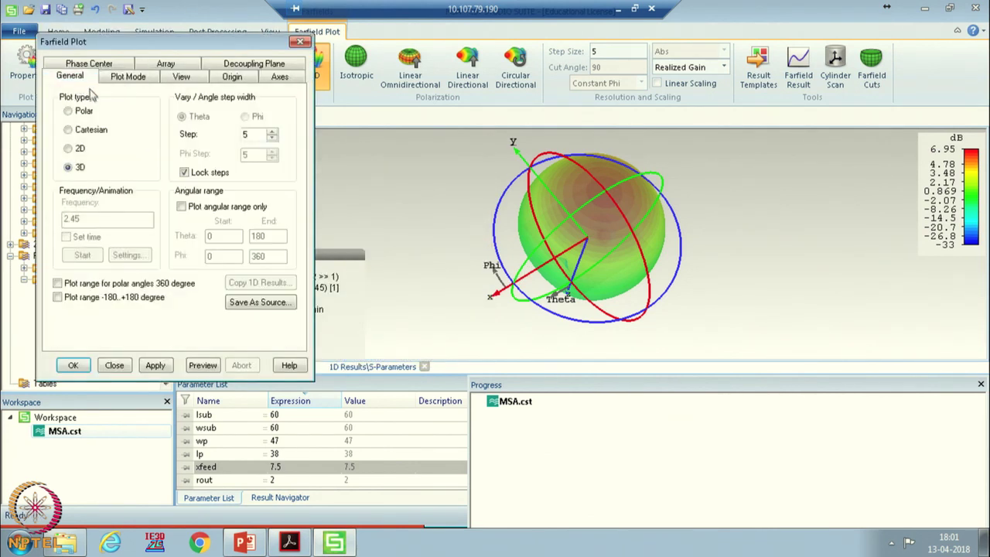
pyautogui.click(68, 110)
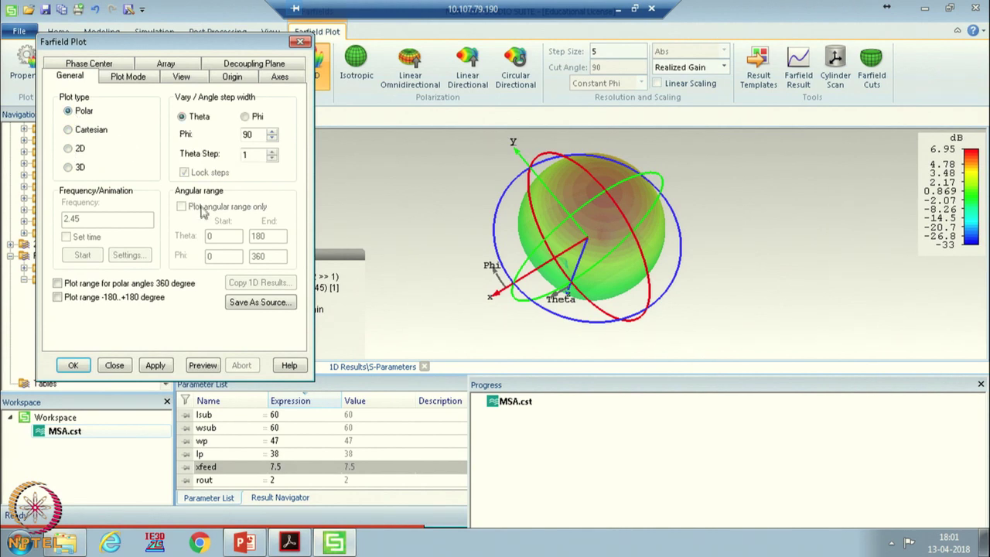
pyautogui.click(155, 365)
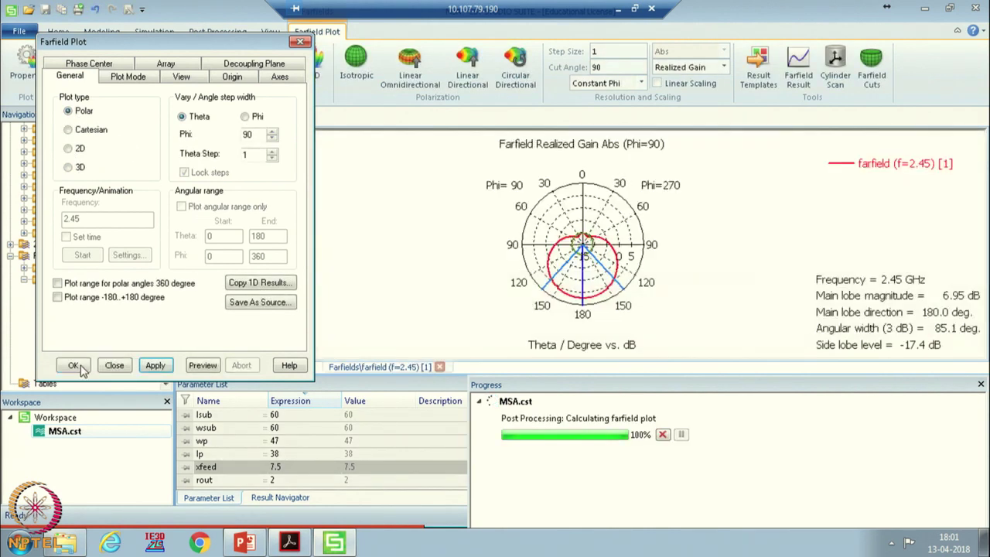
pyautogui.click(74, 365)
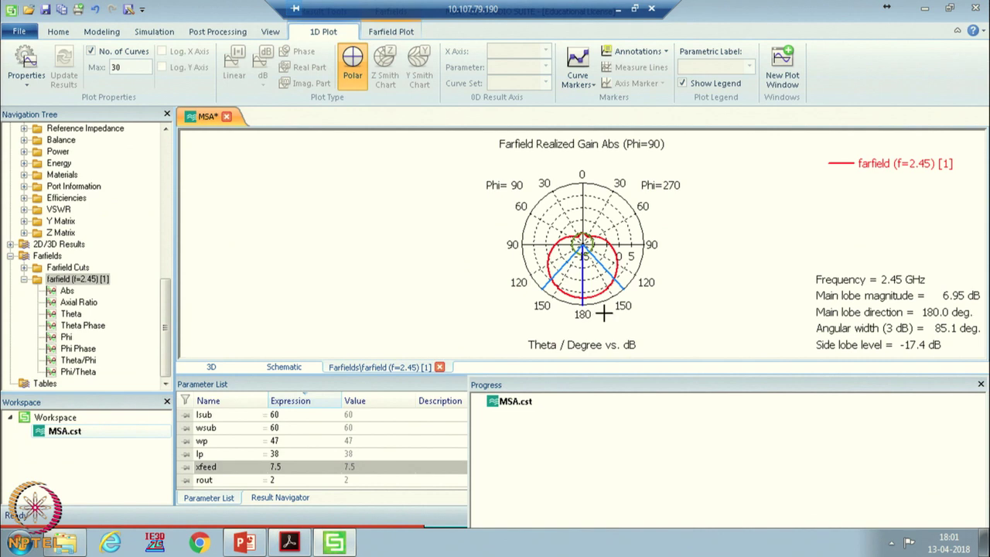
pyautogui.scroll(3, 602, 288)
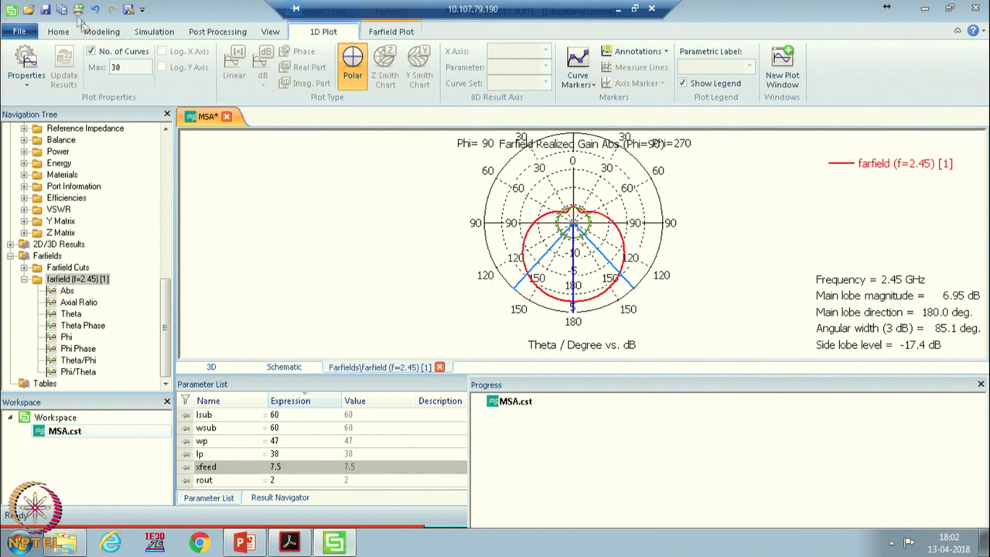
# - Display the 2.45 GHz e-field result as a vector plot, view it closely around the patch, and animate the fields
pyautogui.click(167, 185)
pyautogui.moveTo(170, 193); pyautogui.dragTo(163, 284)
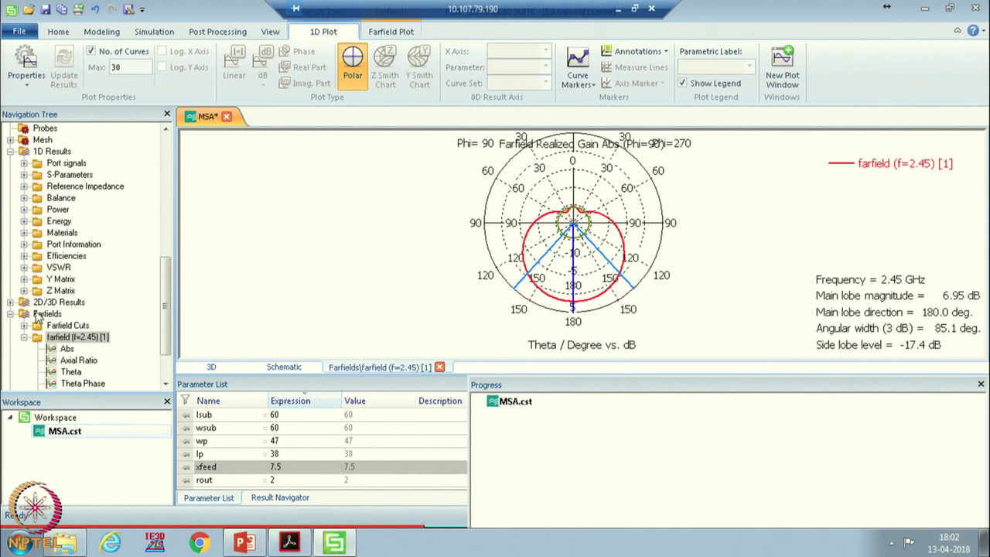
pyautogui.click(11, 303)
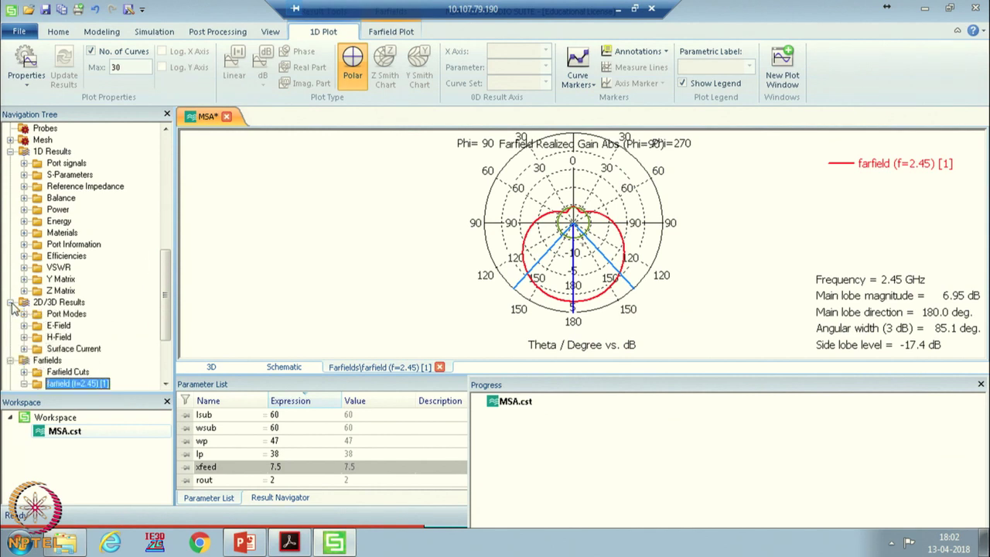
pyautogui.click(27, 326)
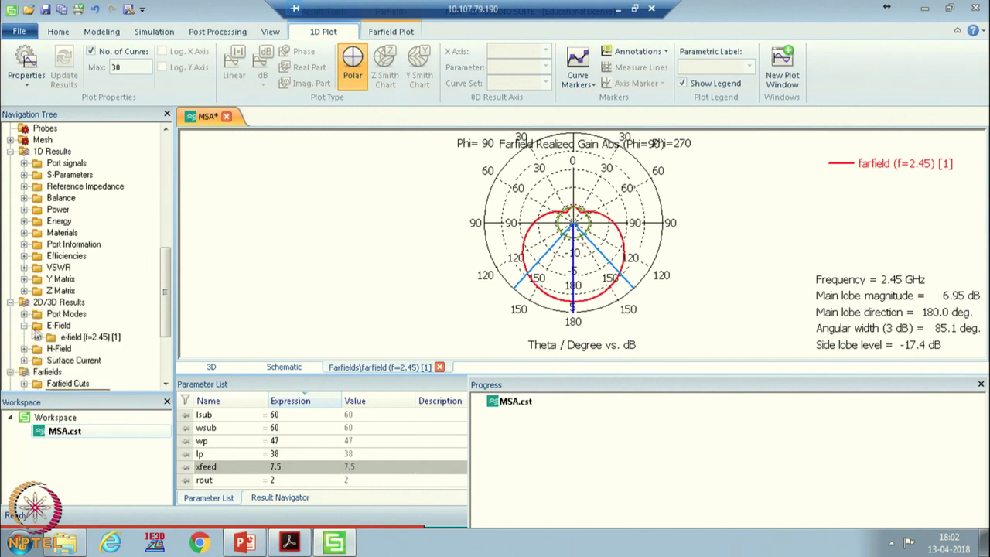
pyautogui.click(87, 338)
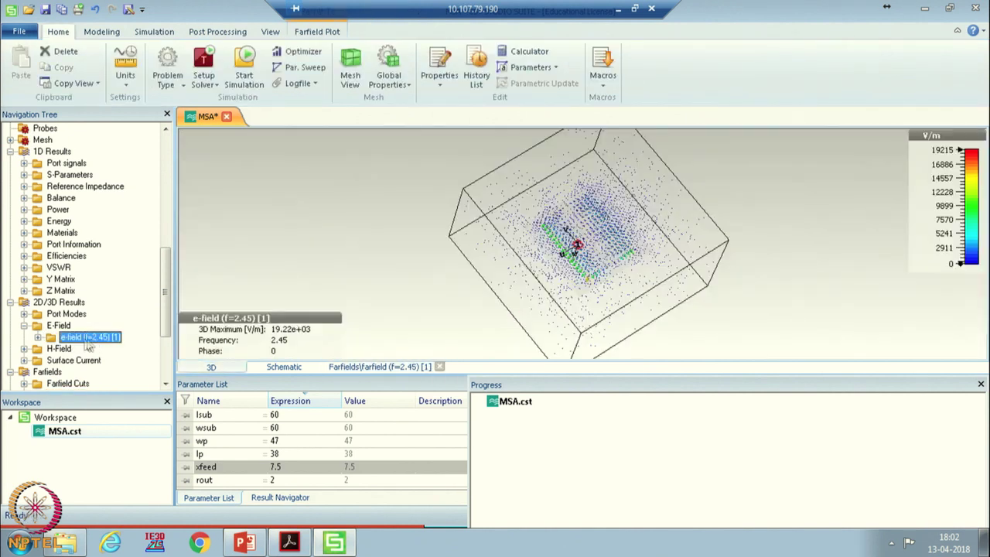
pyautogui.scroll(3, 578, 245)
pyautogui.scroll(2, 579, 245)
pyautogui.moveTo(578, 245); pyautogui.dragTo(481, 253)
pyautogui.scroll(5, 481, 253)
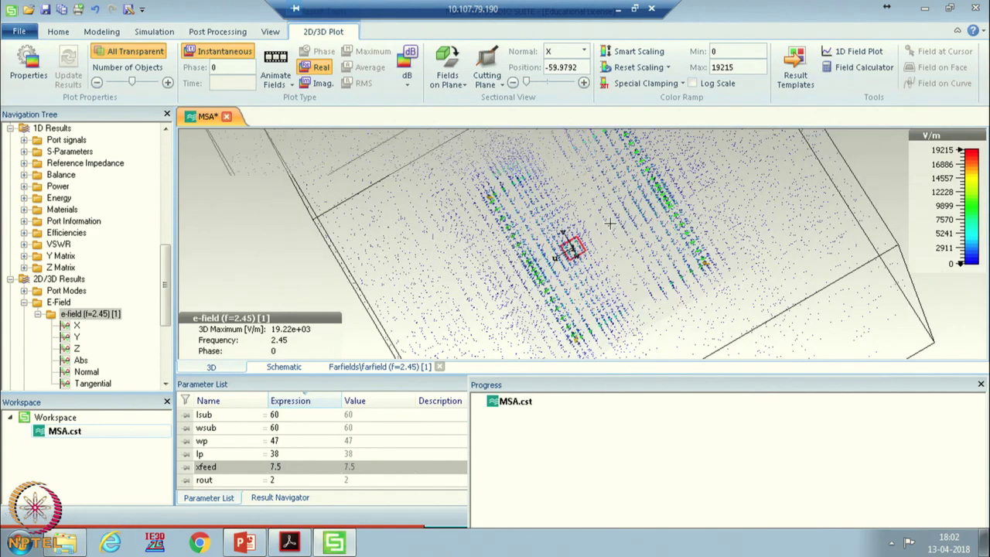
pyautogui.rightClick(94, 318)
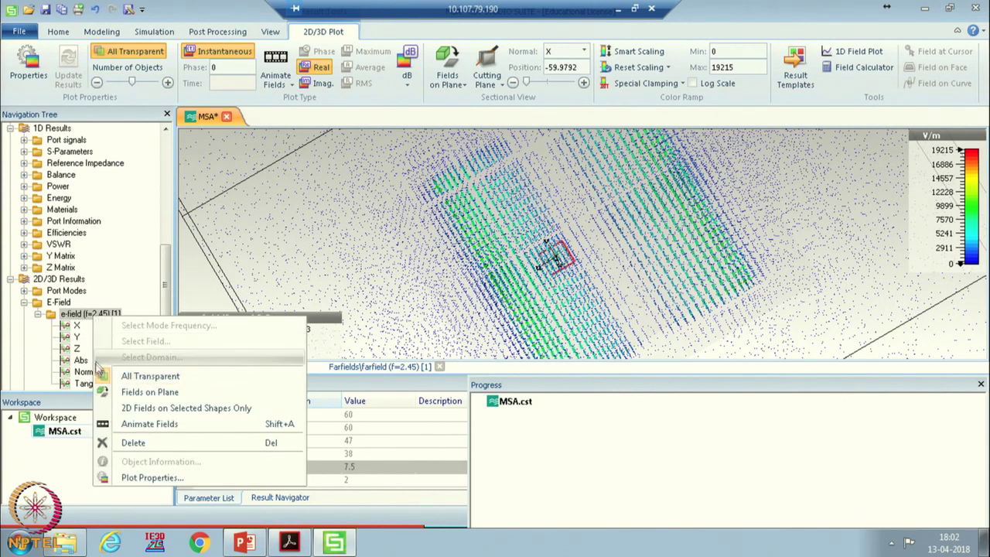
pyautogui.click(160, 424)
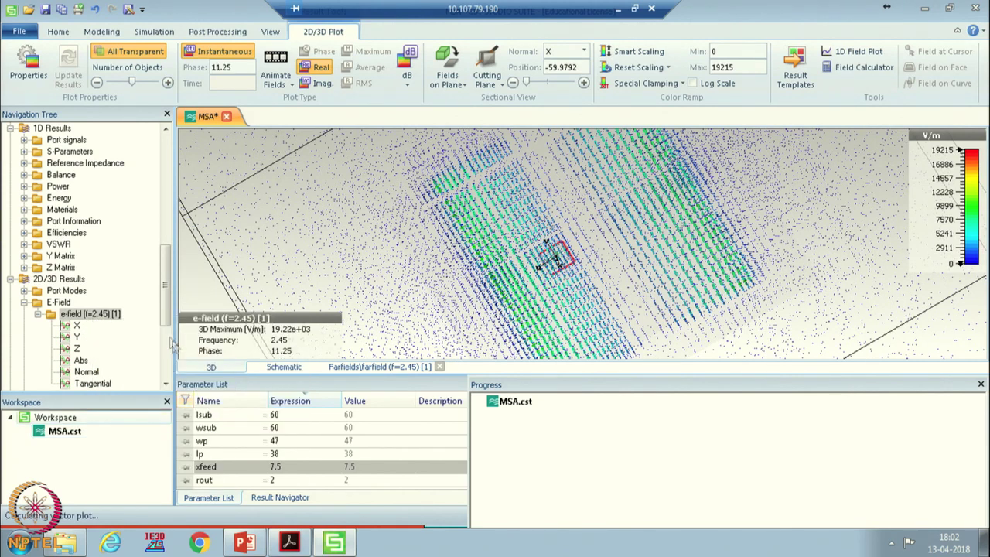
# - Show the Abs component of the 2.45 GHz e-field, then stop and restart its field animation
pyautogui.moveTo(164, 317); pyautogui.dragTo(165, 335)
pyautogui.click(80, 302)
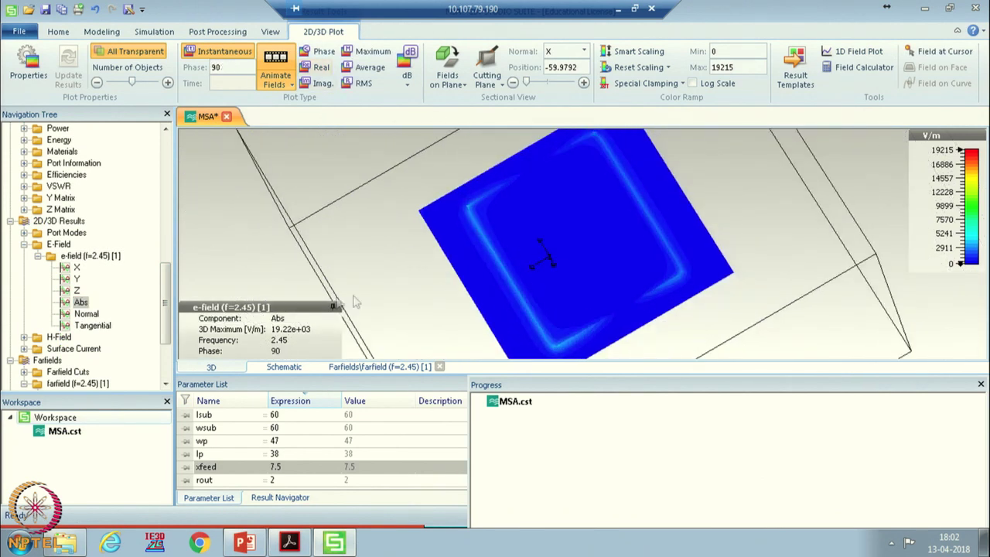
pyautogui.rightClick(80, 302)
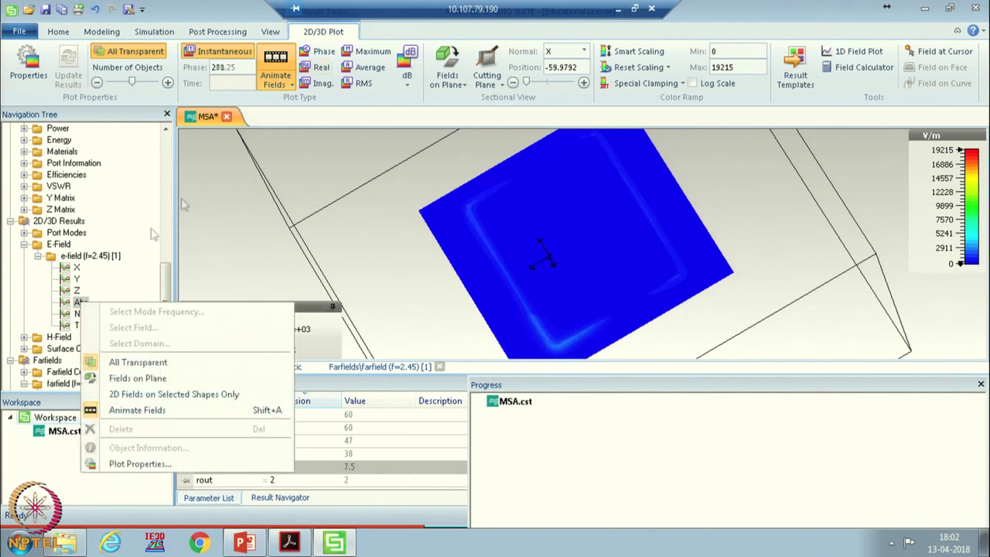
pyautogui.click(132, 411)
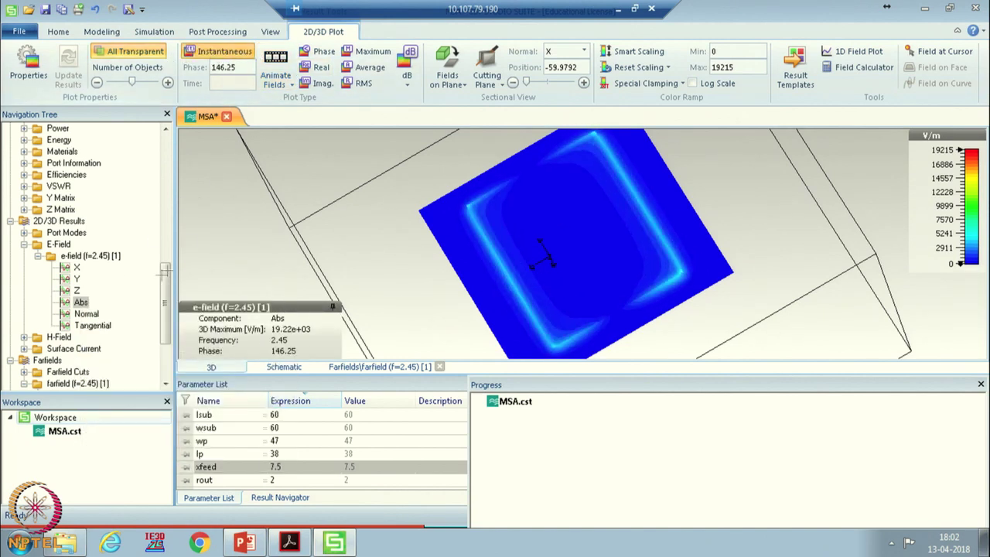
pyautogui.rightClick(81, 301)
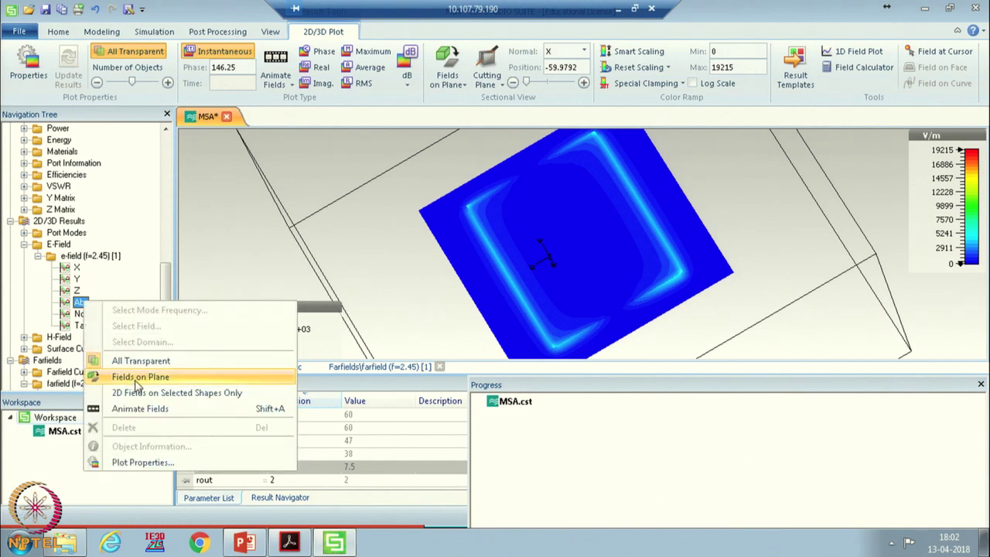
pyautogui.click(140, 408)
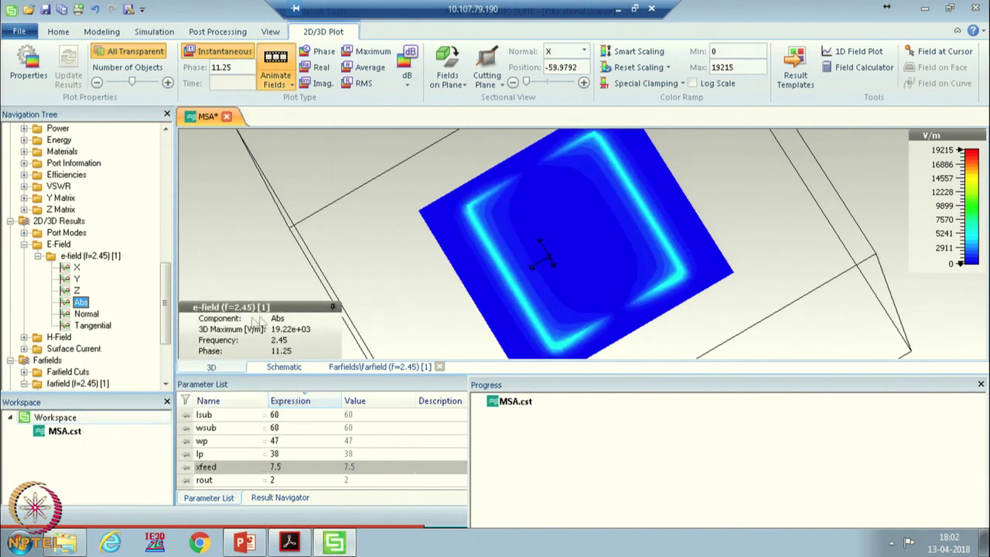
# - Display the 2.45 GHz h-field result and examine the animation of its Abs component around the patch
pyautogui.click(24, 337)
pyautogui.click(46, 349)
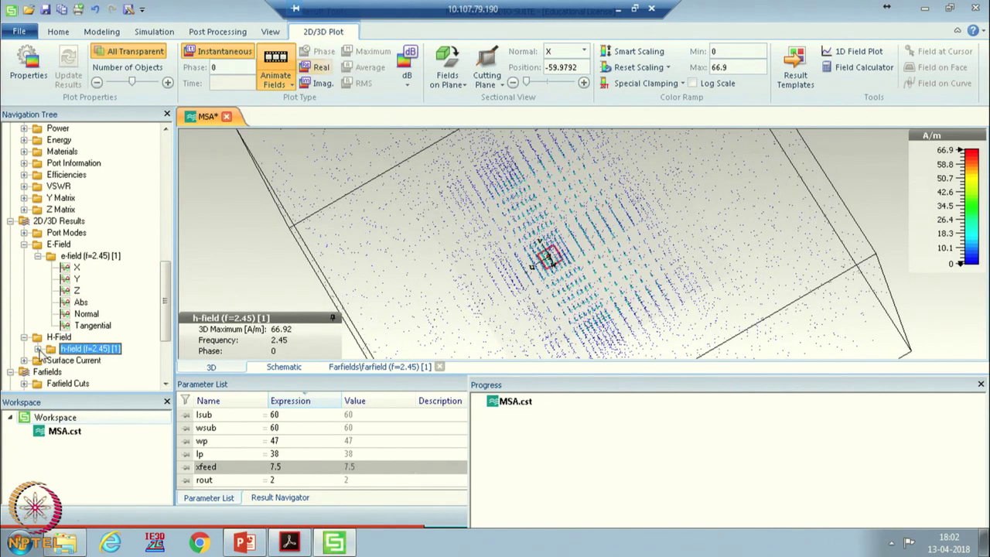
pyautogui.click(38, 349)
pyautogui.click(80, 360)
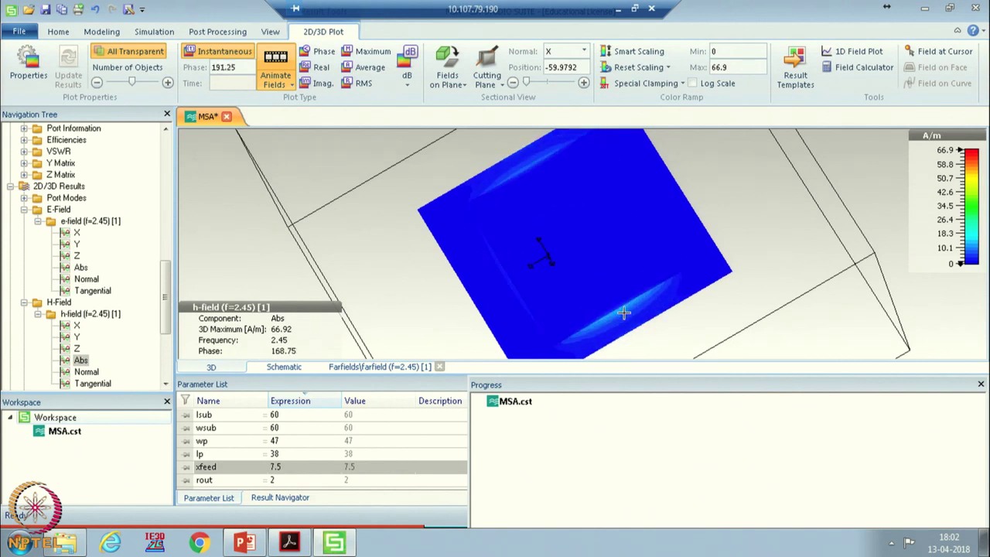
pyautogui.moveTo(546, 340); pyautogui.dragTo(692, 276)
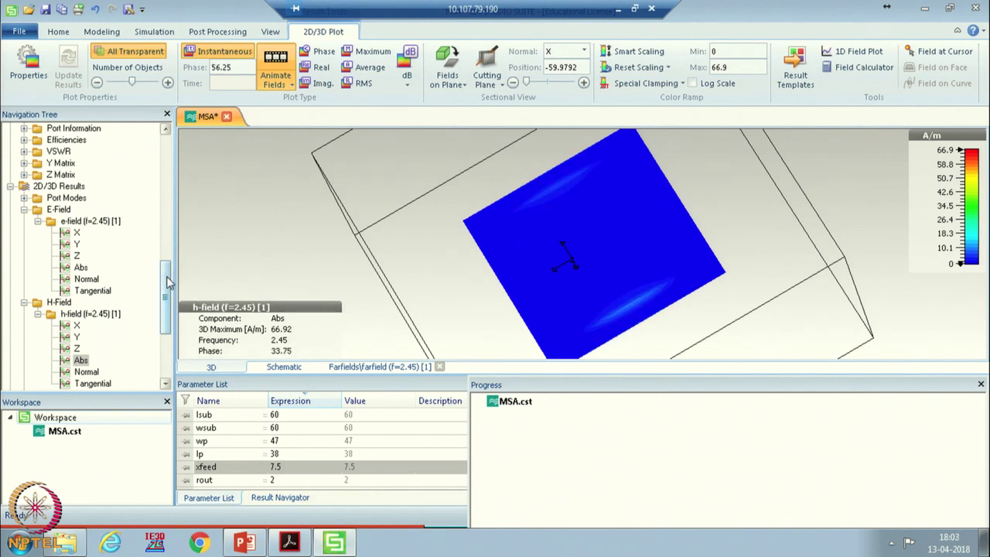
# - Return to the model view with the project's field monitors selected
pyautogui.moveTo(168, 299); pyautogui.dragTo(160, 336)
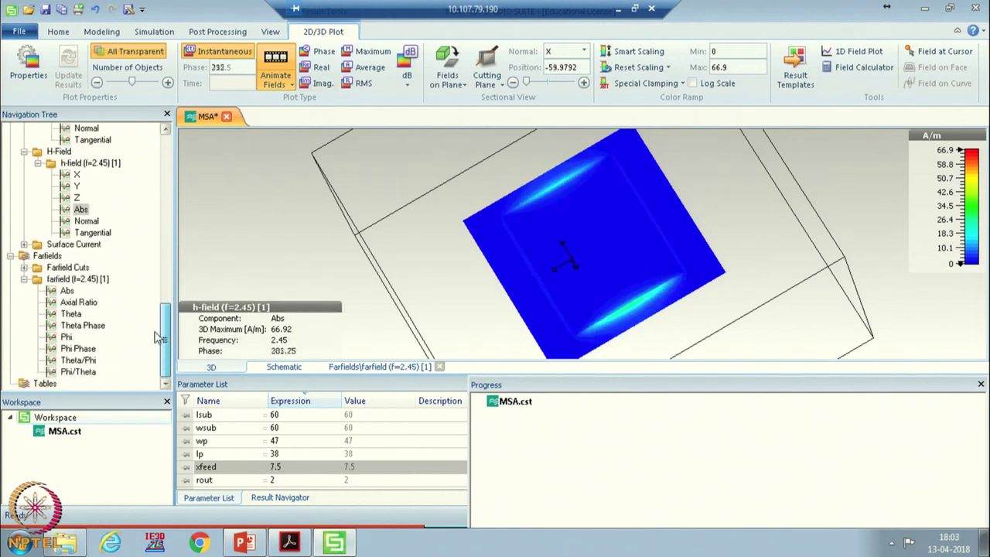
pyautogui.click(164, 186)
pyautogui.click(171, 149)
pyautogui.moveTo(170, 149); pyautogui.dragTo(166, 226)
pyautogui.click(74, 234)
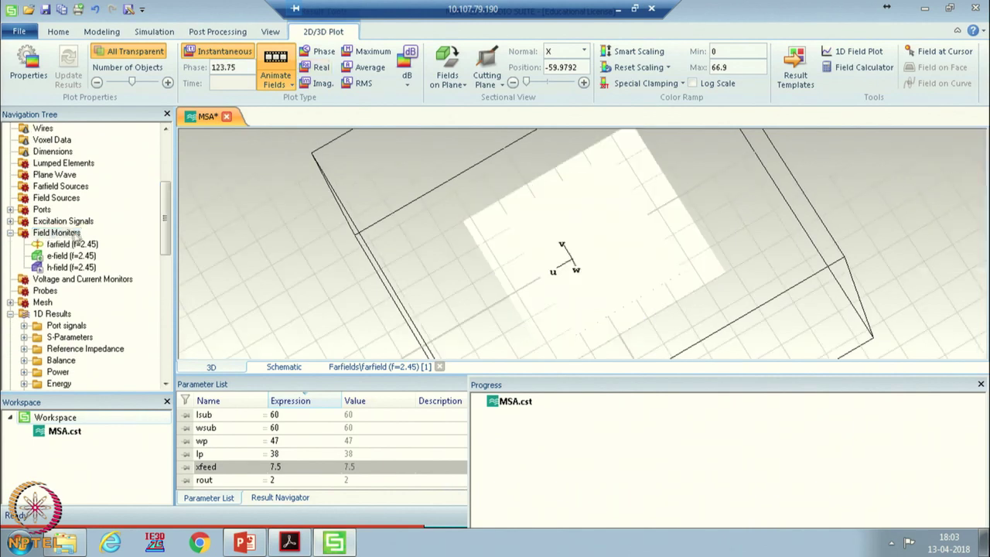
# - Add a Farfield Result postprocessing template from Farfield and Antenna Properties with the Max Gain over Frequency configuration
pyautogui.click(268, 32)
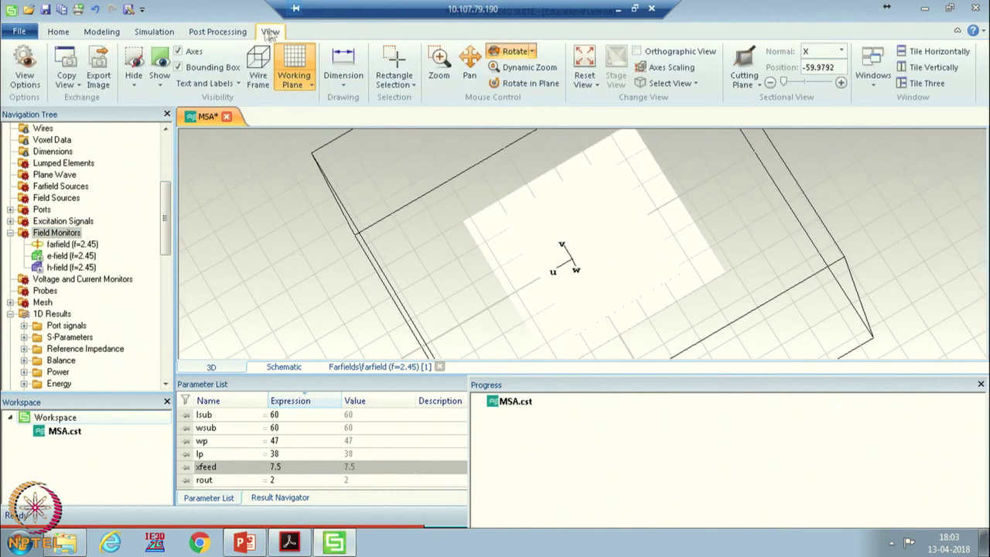
pyautogui.click(217, 34)
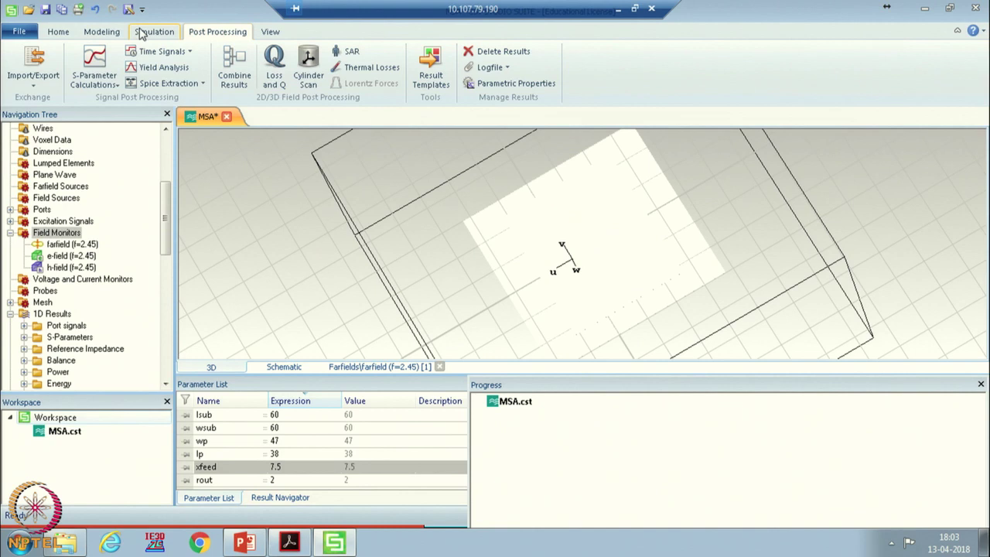
pyautogui.click(431, 66)
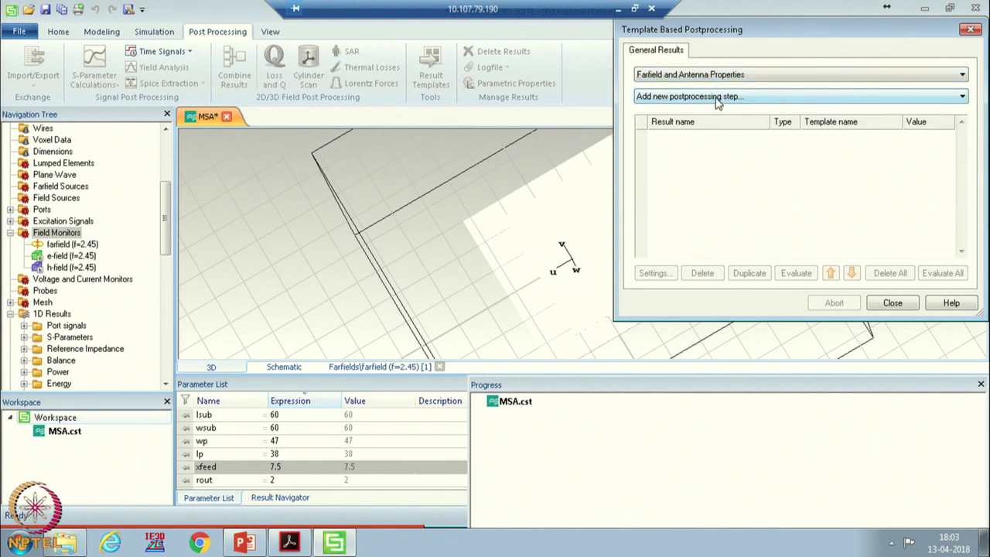
pyautogui.click(717, 103)
pyautogui.click(675, 191)
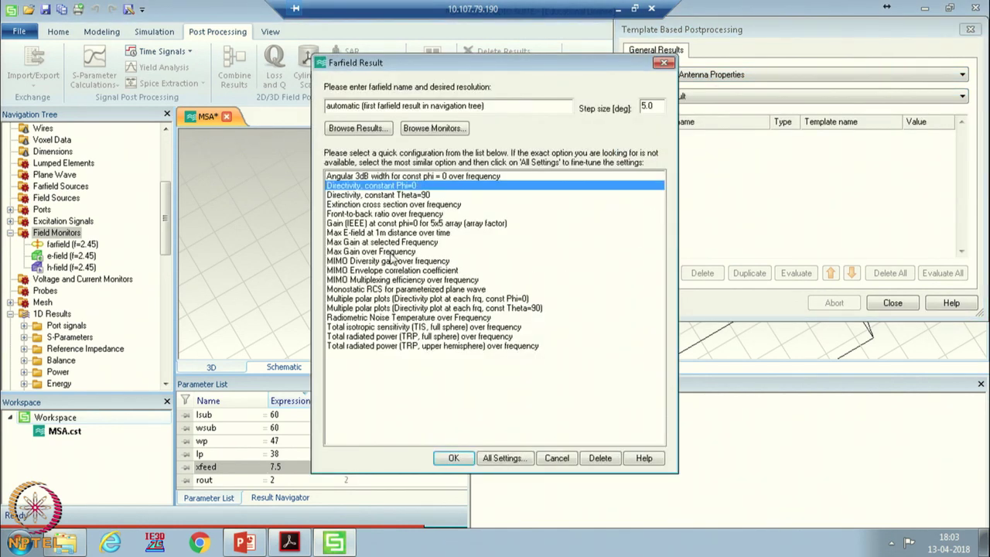
pyautogui.click(390, 254)
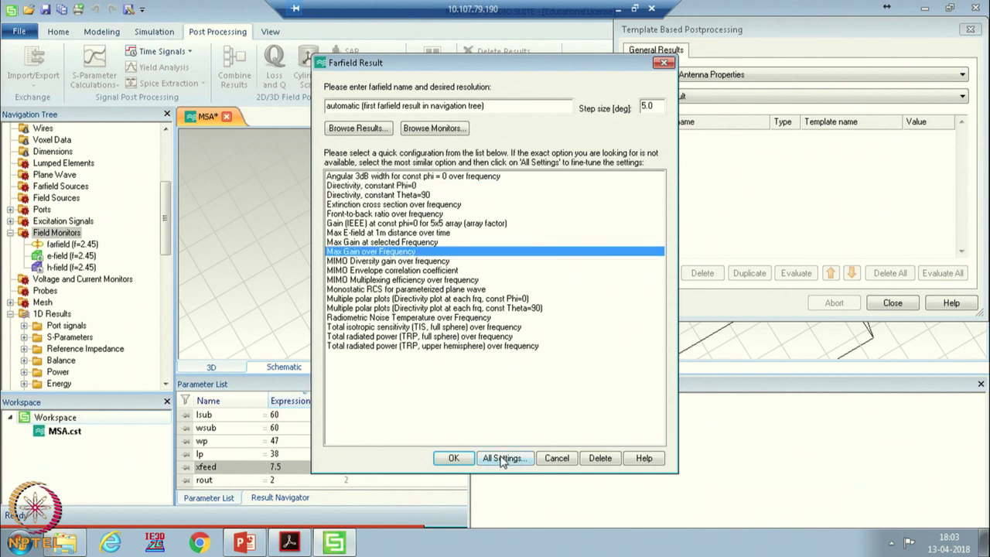
pyautogui.click(454, 458)
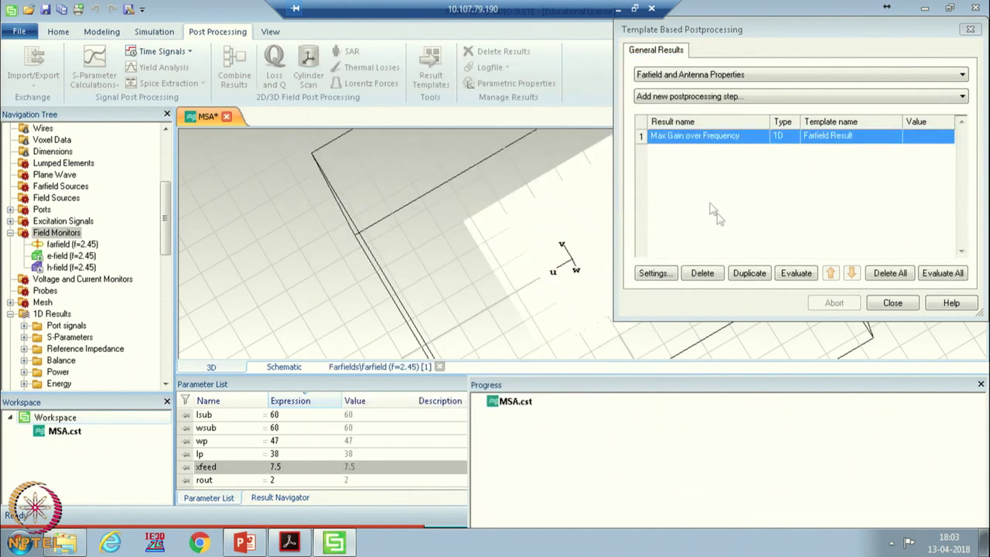
# - Evaluate the Max Gain over Frequency postprocessing template and display its resulting 1D plot
pyautogui.click(797, 273)
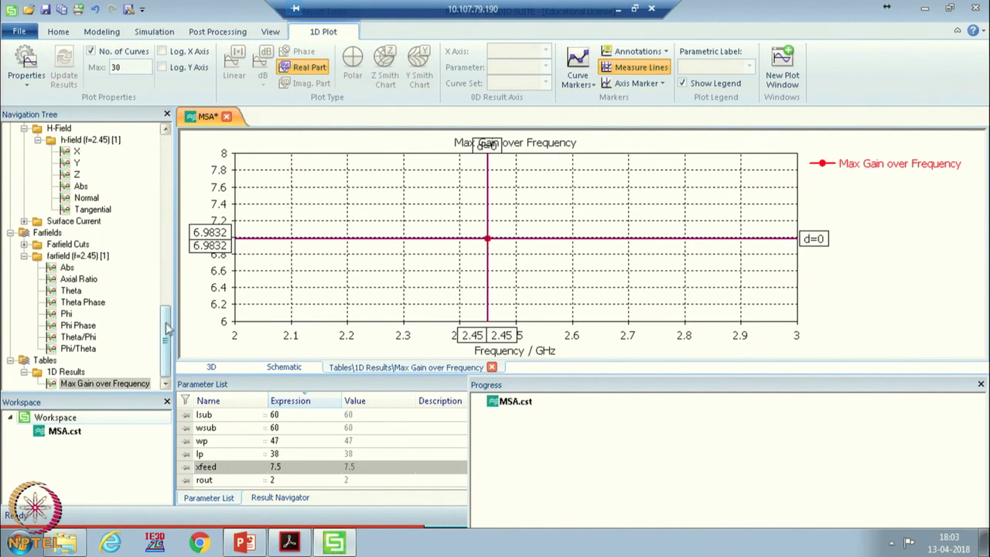
pyautogui.moveTo(165, 329); pyautogui.dragTo(165, 154)
pyautogui.click(66, 140)
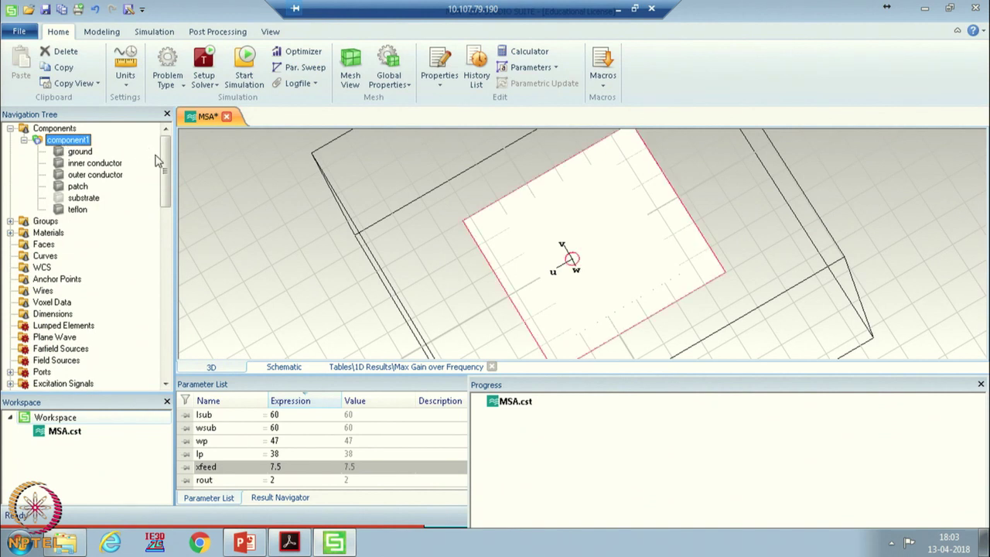
pyautogui.moveTo(166, 186); pyautogui.dragTo(164, 363)
pyautogui.click(108, 384)
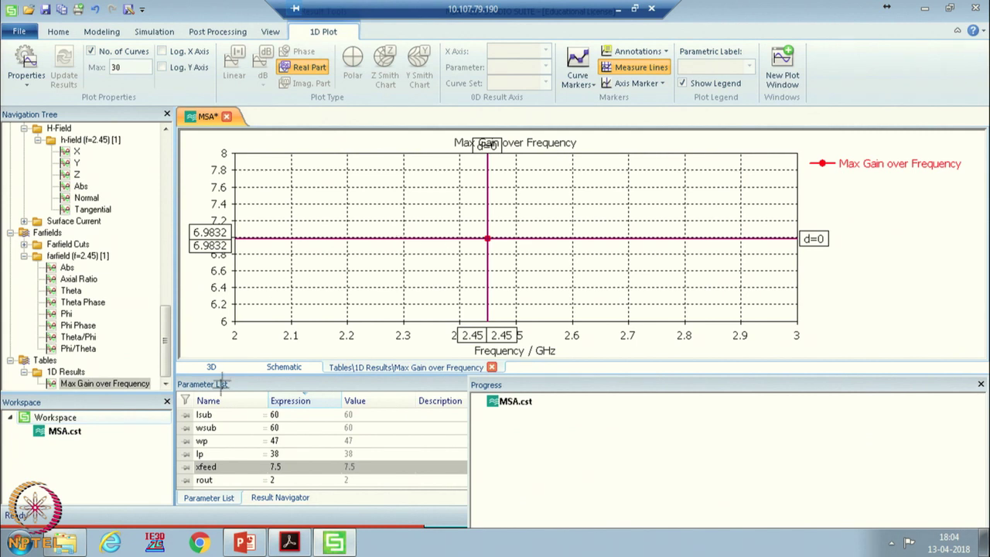
# - Add Farfield/RCS monitors from 2 to 3 GHz using a linear step width of 0.05
pyautogui.click(59, 32)
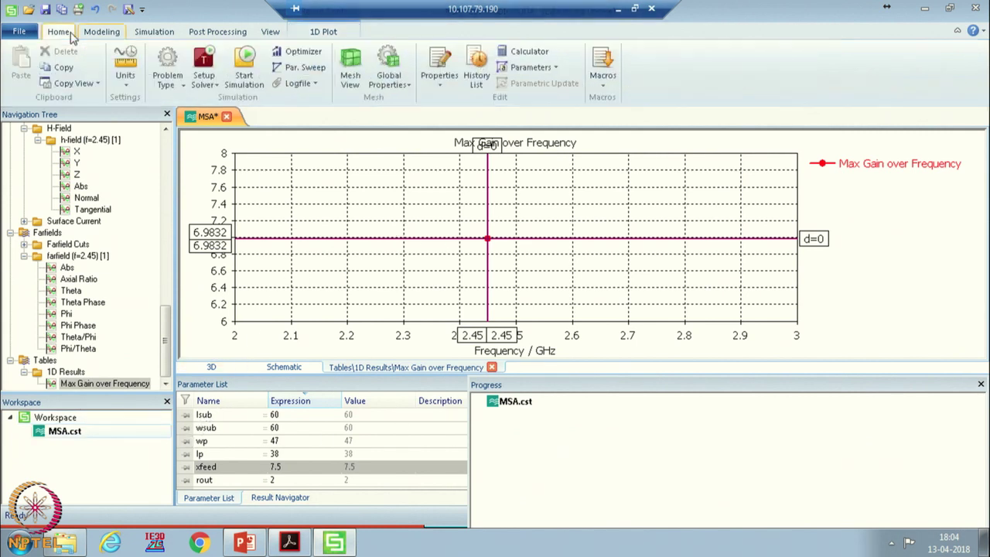
pyautogui.click(102, 31)
pyautogui.click(154, 32)
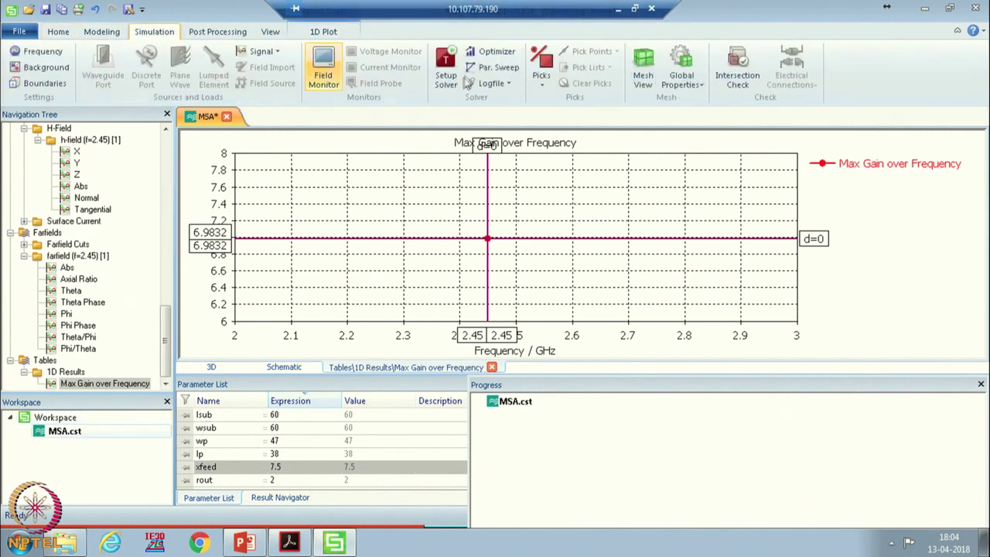
pyautogui.click(446, 68)
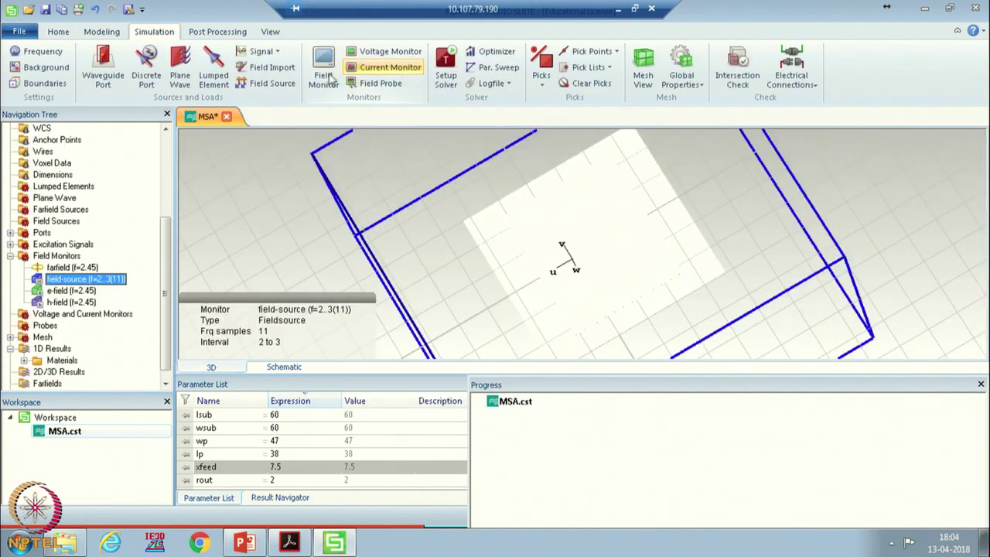
pyautogui.click(324, 69)
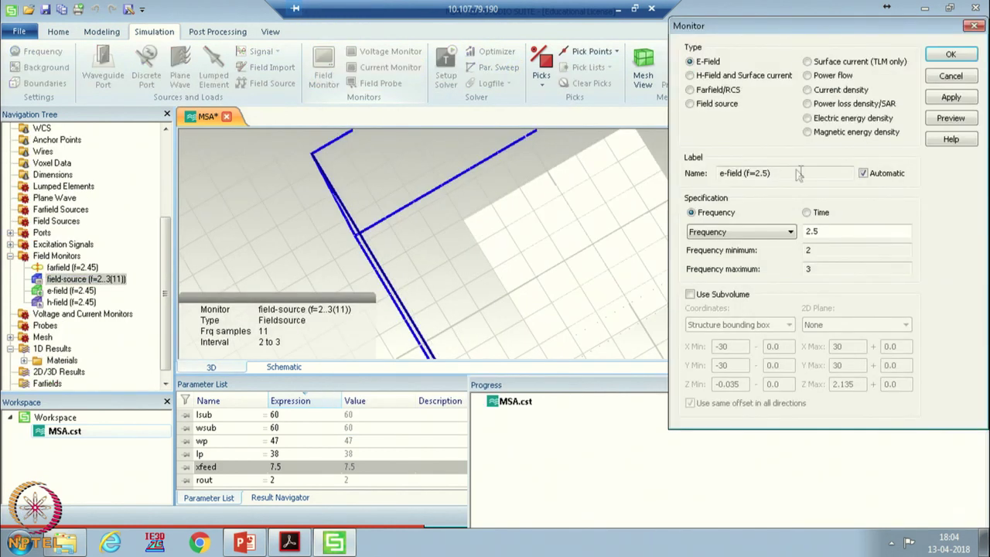
pyautogui.click(690, 90)
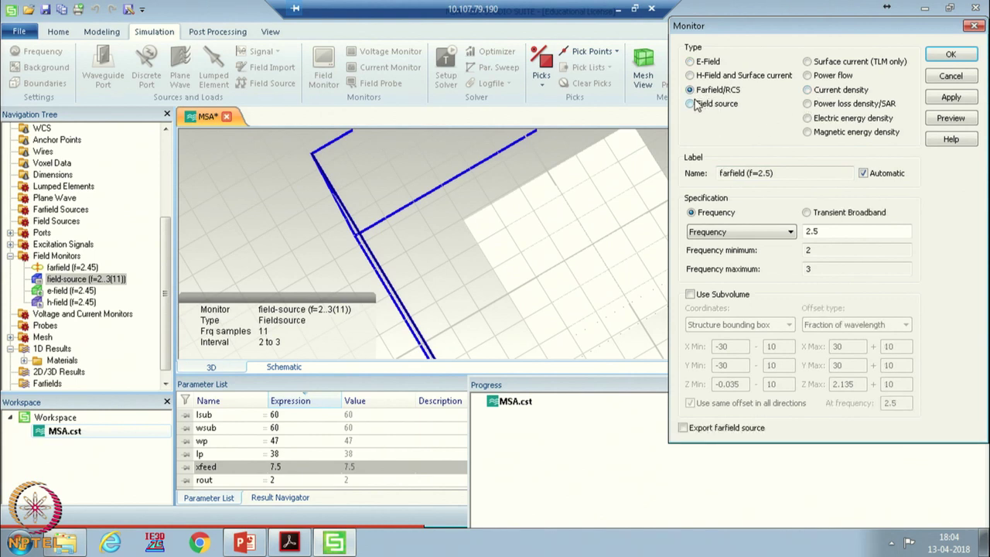
pyautogui.click(754, 236)
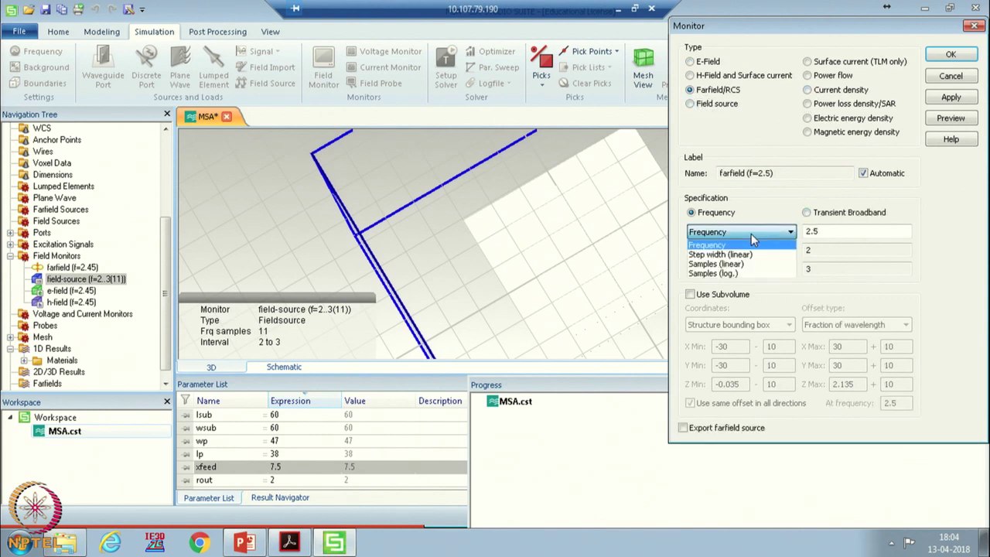
pyautogui.click(727, 254)
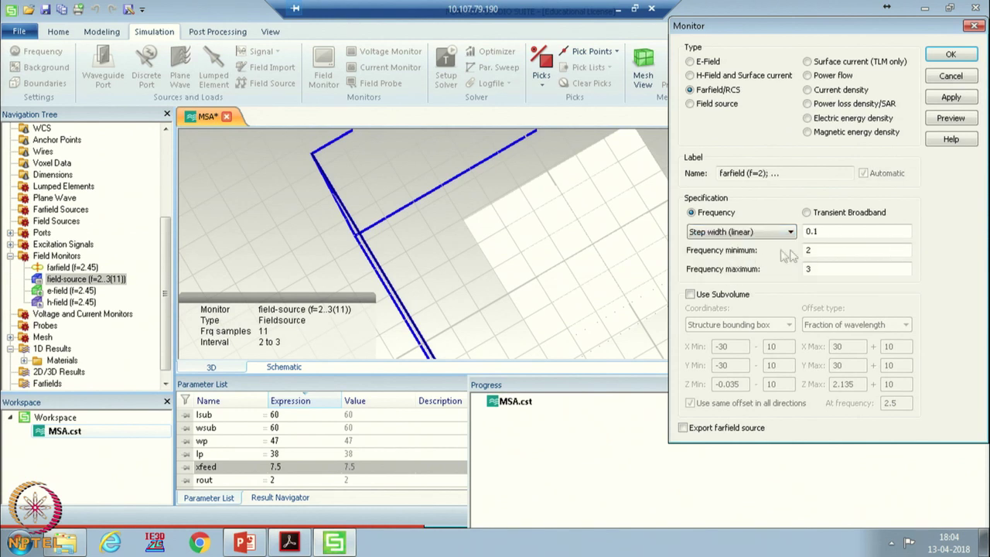
pyautogui.click(838, 232)
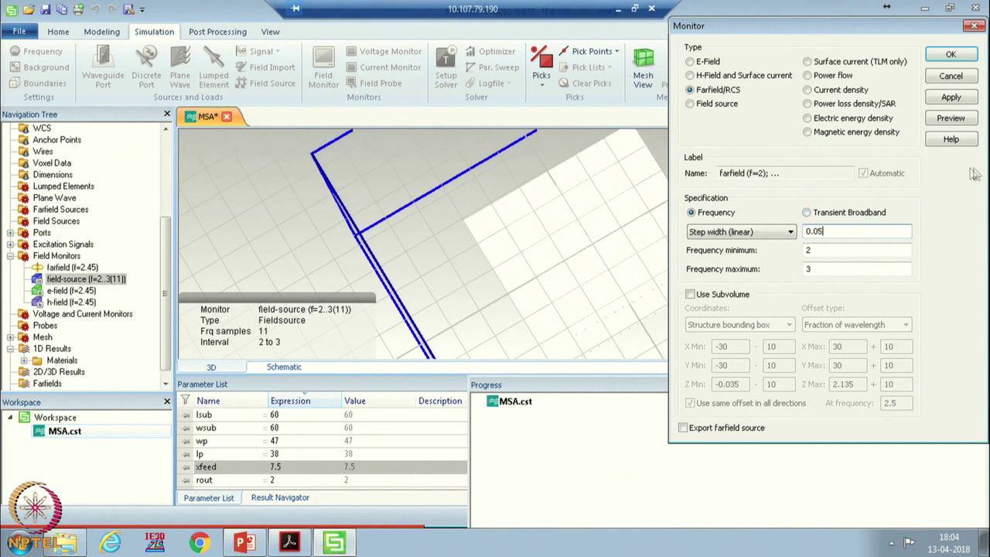
pyautogui.click(952, 60)
# - Check the new farfield monitors and start the time domain solver with hexahedral mesh, -40 dB accuracy and all ports
pyautogui.scroll(-6, 167, 232)
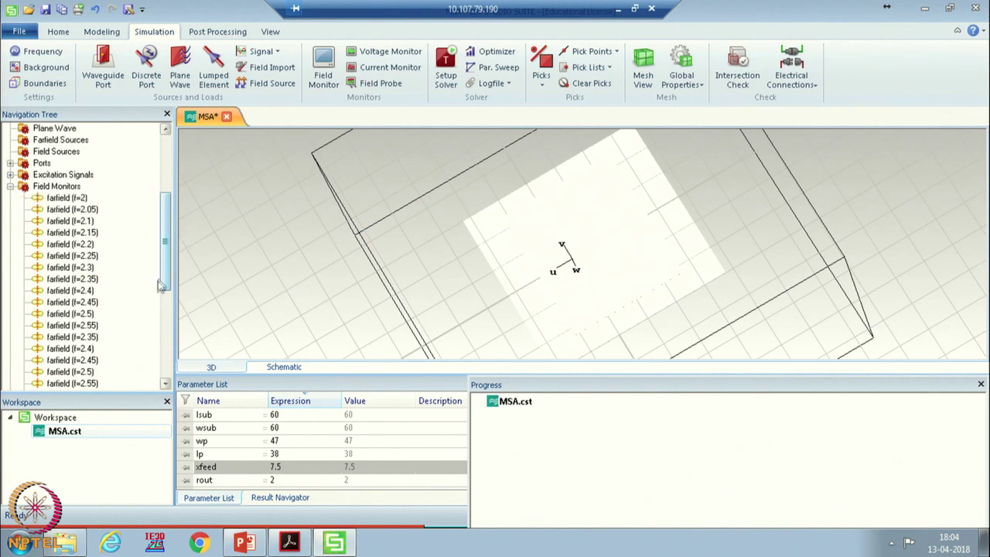
pyautogui.scroll(8, 167, 292)
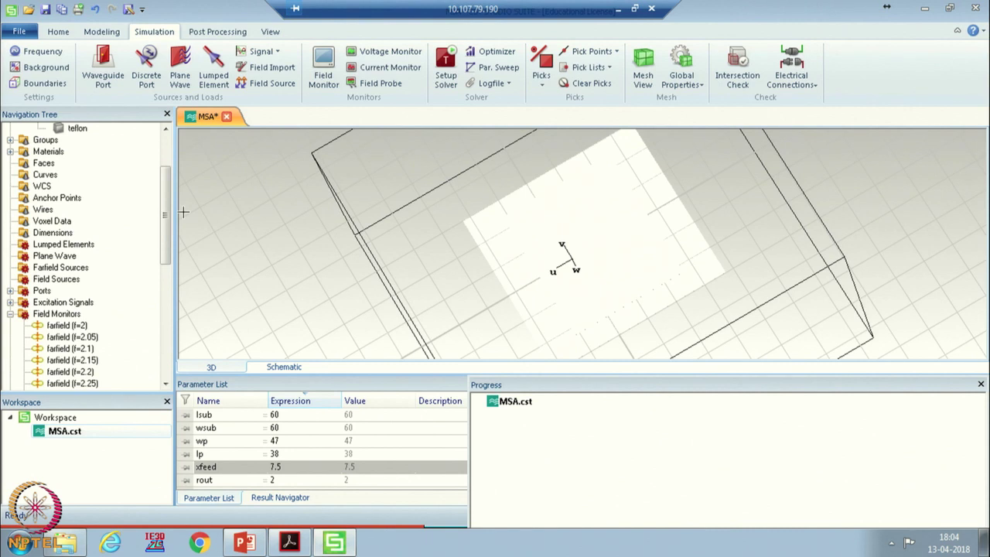
pyautogui.click(447, 60)
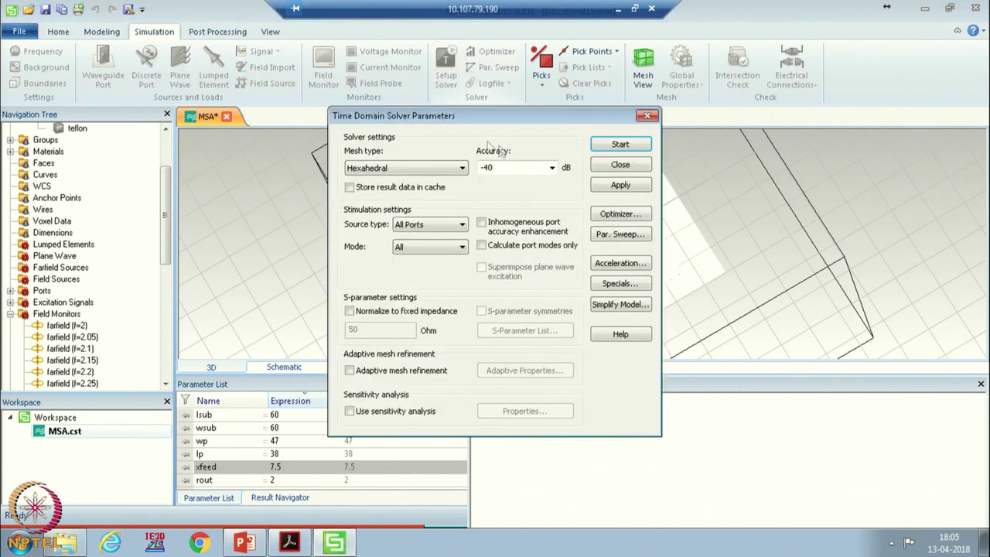
pyautogui.click(621, 142)
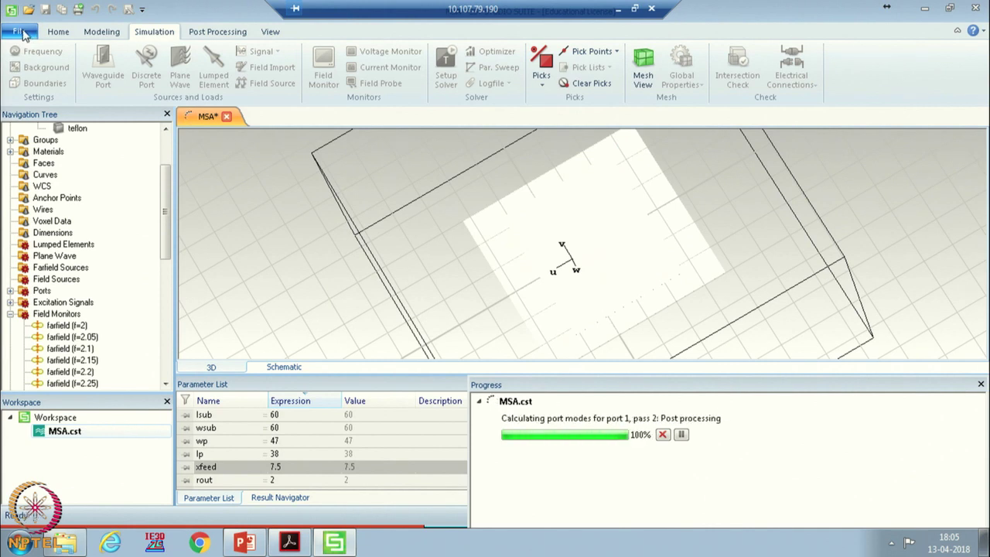
# - Open the saved MSAat 2.45 GHz project and display its maximum IEEE gain result from the 1D tables
pyautogui.click(20, 35)
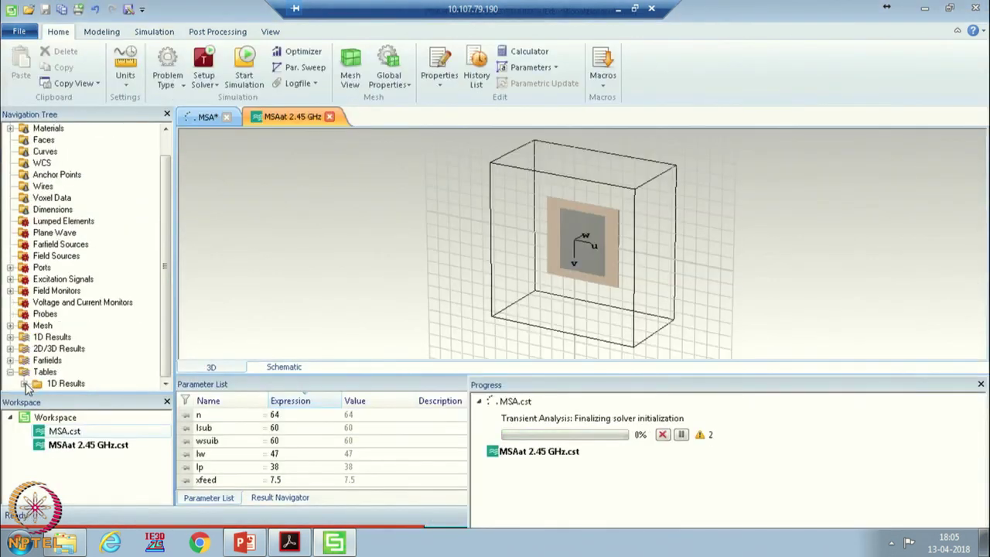
pyautogui.click(26, 385)
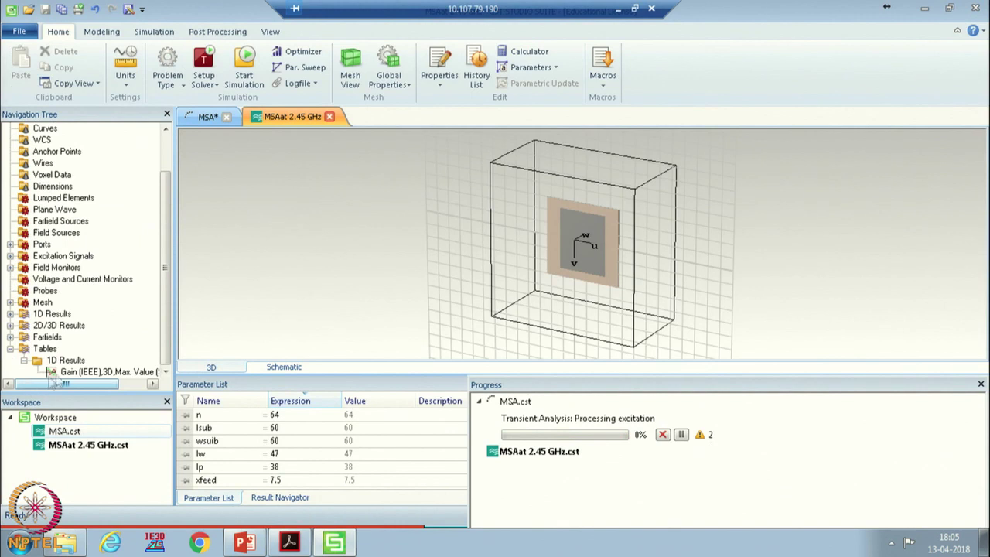
pyautogui.click(108, 372)
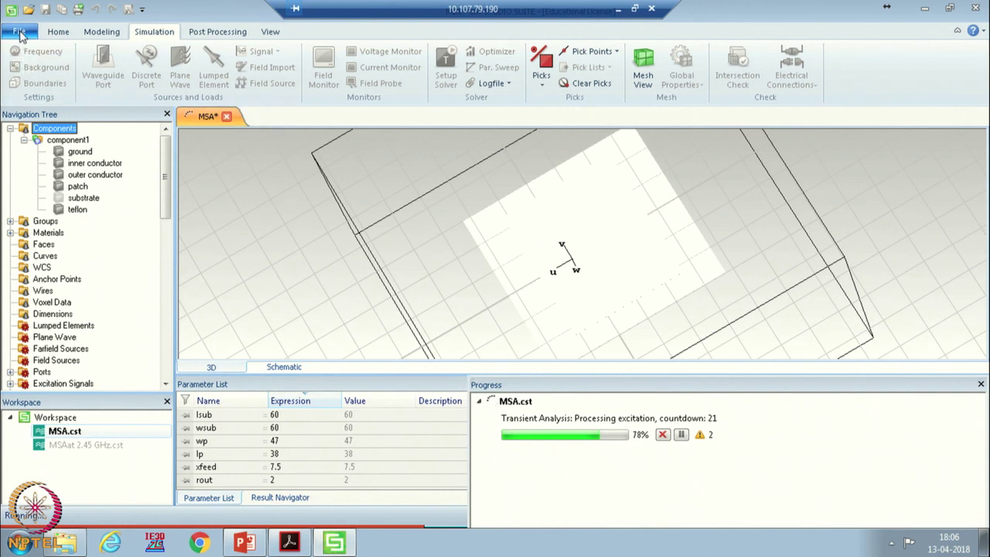
# - Create a new Circuits & Systems project and expand the Microstrip block group
pyautogui.click(19, 32)
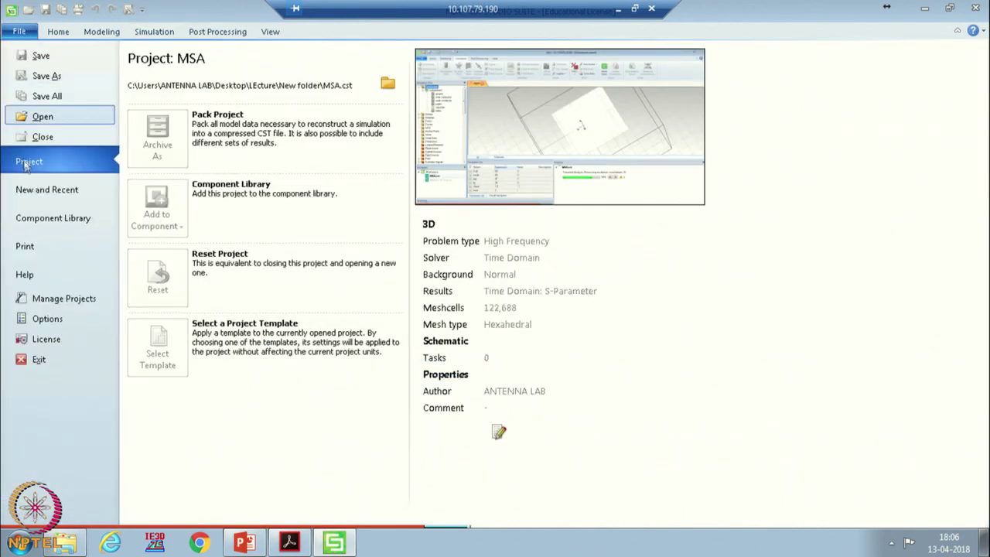
pyautogui.click(57, 191)
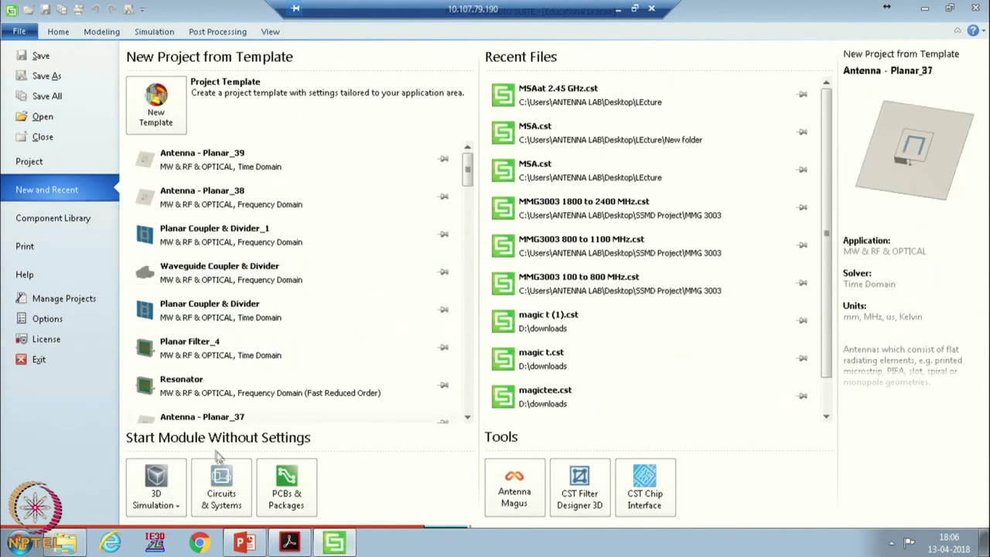
pyautogui.click(222, 495)
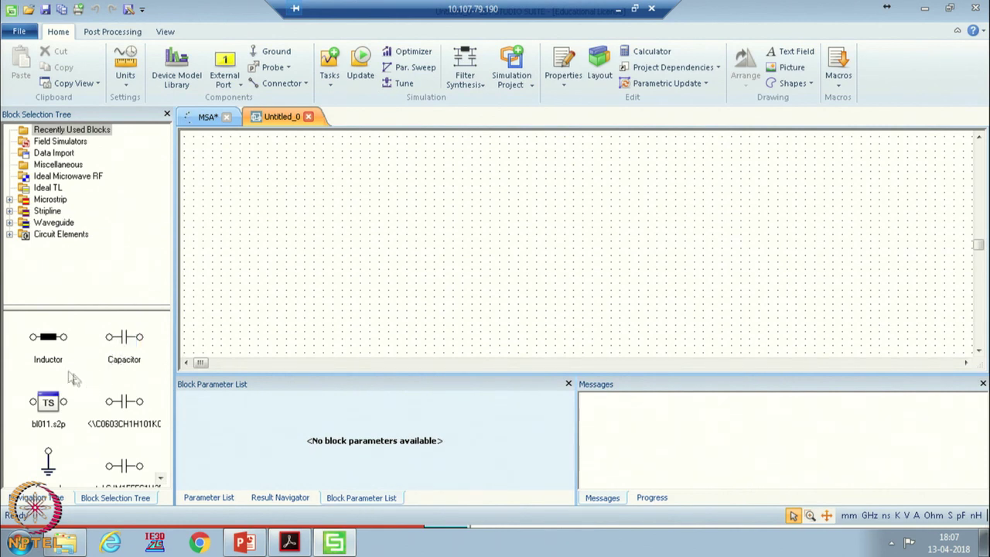
pyautogui.click(17, 204)
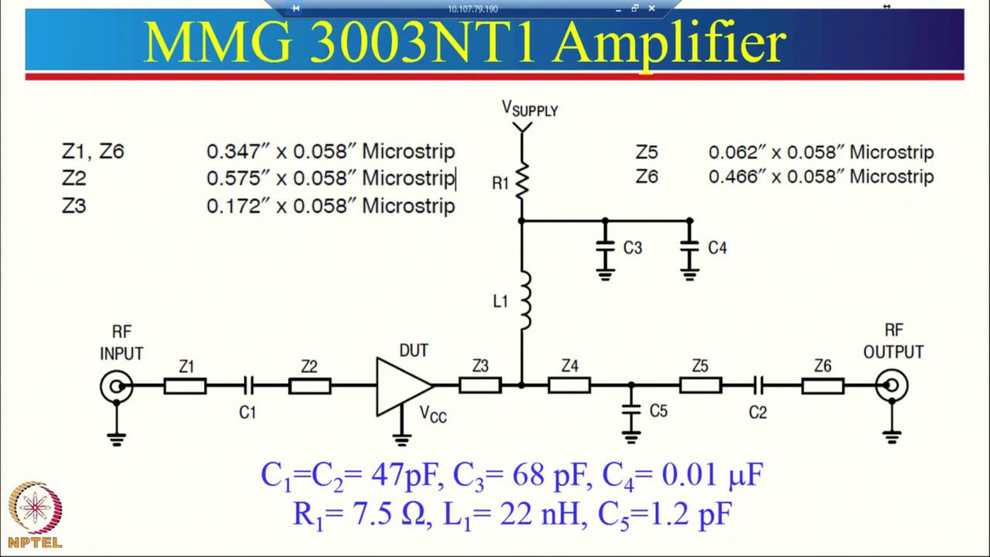
# - Leave the slide show, switch to the MMG3003NT1 datasheet in Acrobat Reader and examine Table 14, Common Emitter S-Parameters
pyautogui.press('Escape')
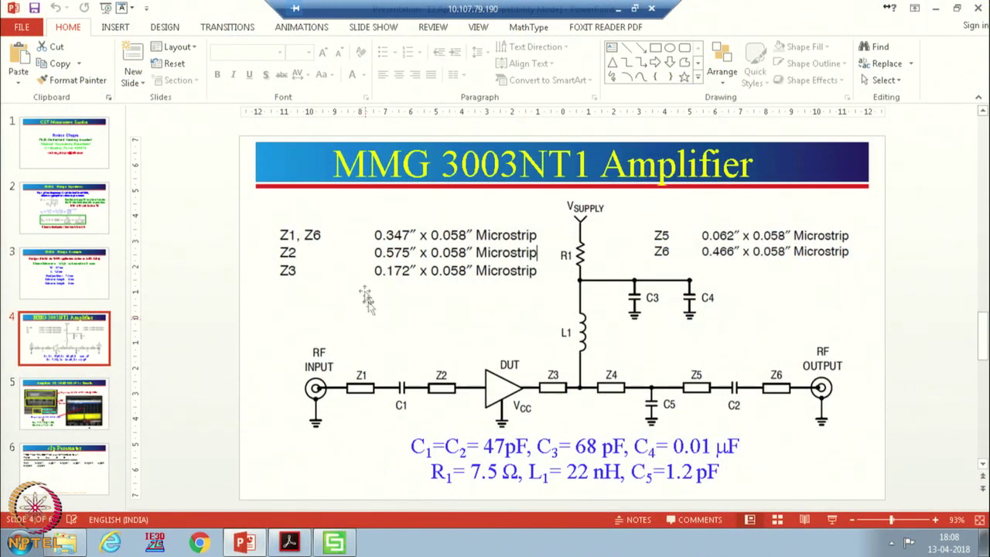
pyautogui.click(294, 536)
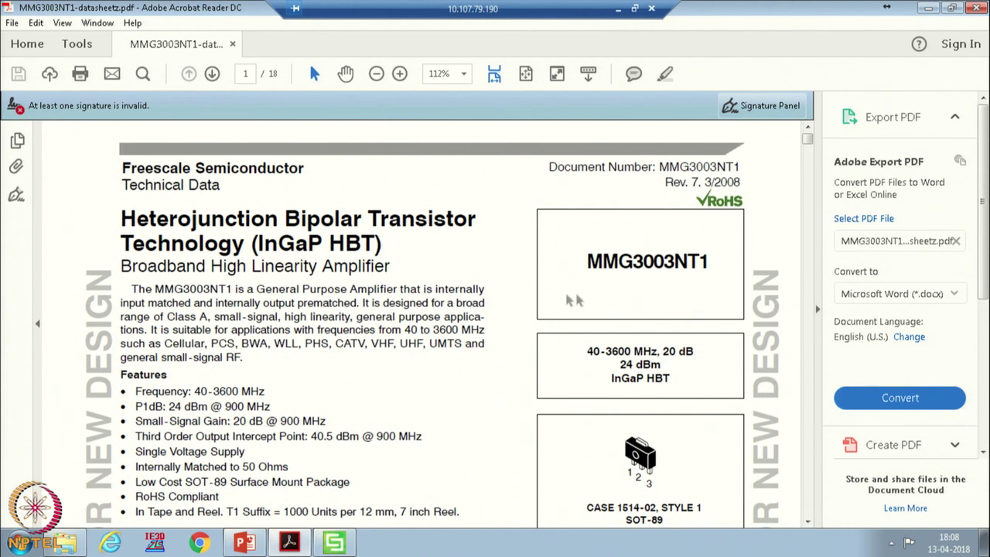
pyautogui.scroll(-20, 454, 254)
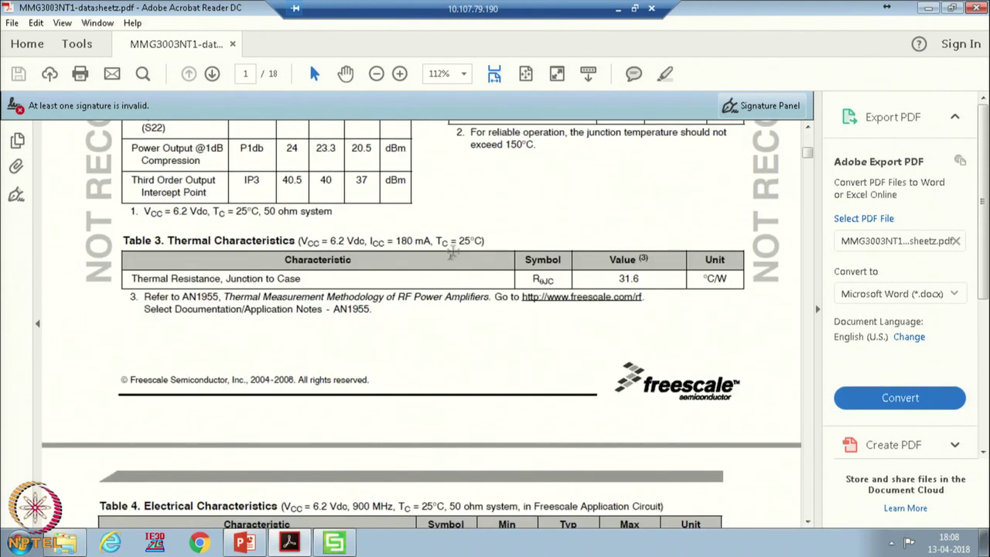
pyautogui.scroll(-6, 454, 254)
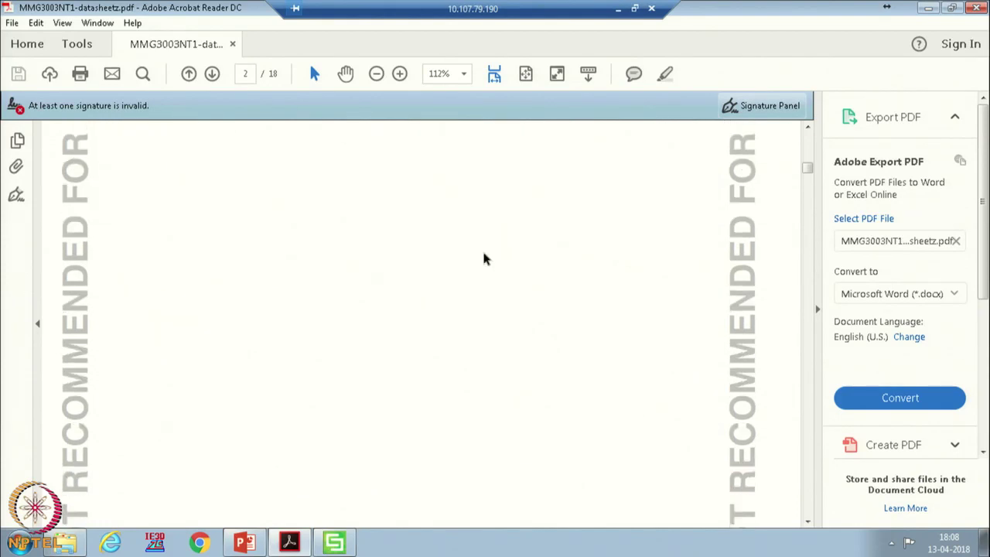
pyautogui.moveTo(808, 168); pyautogui.dragTo(813, 401)
pyautogui.scroll(10, 304, 297)
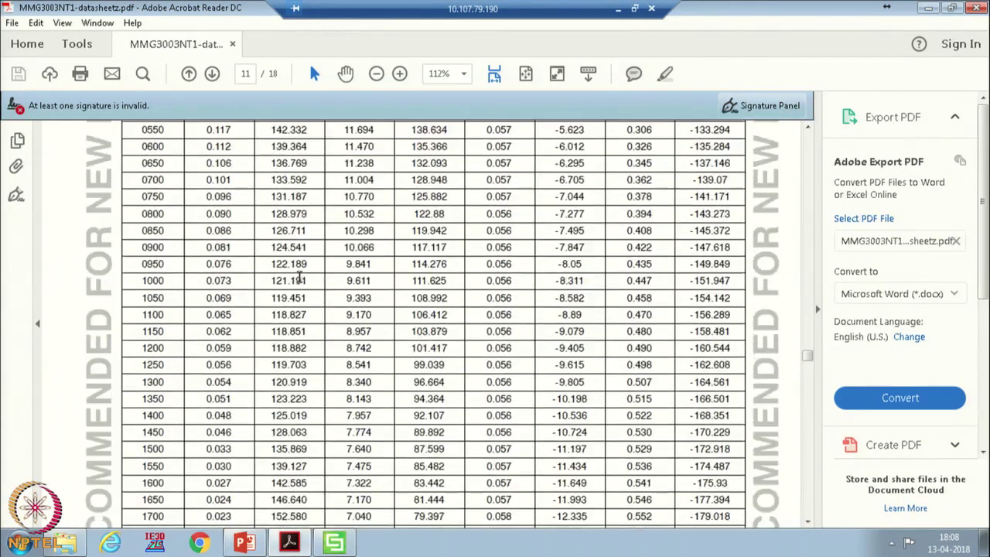
pyautogui.scroll(-7, 462, 292)
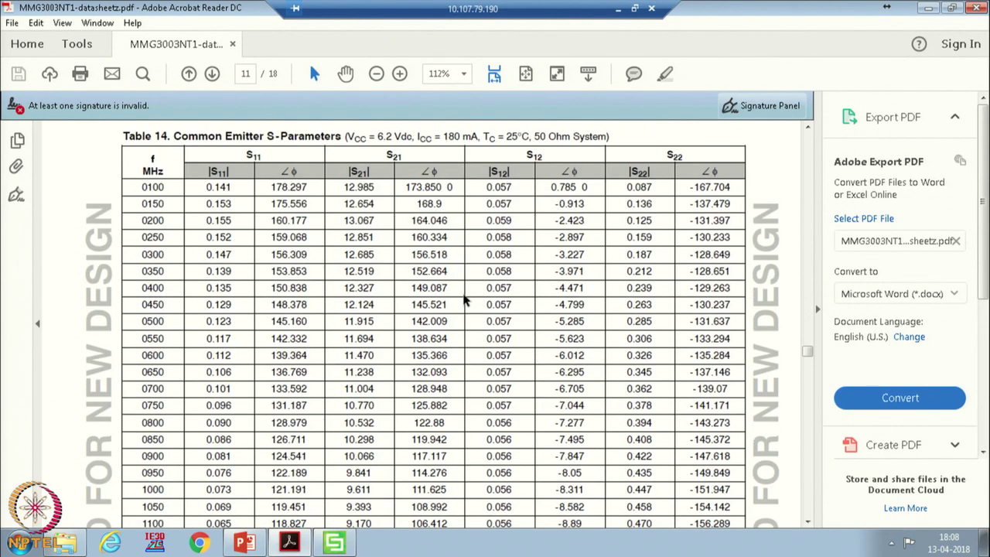
pyautogui.scroll(7, 370, 265)
pyautogui.scroll(-15, 371, 266)
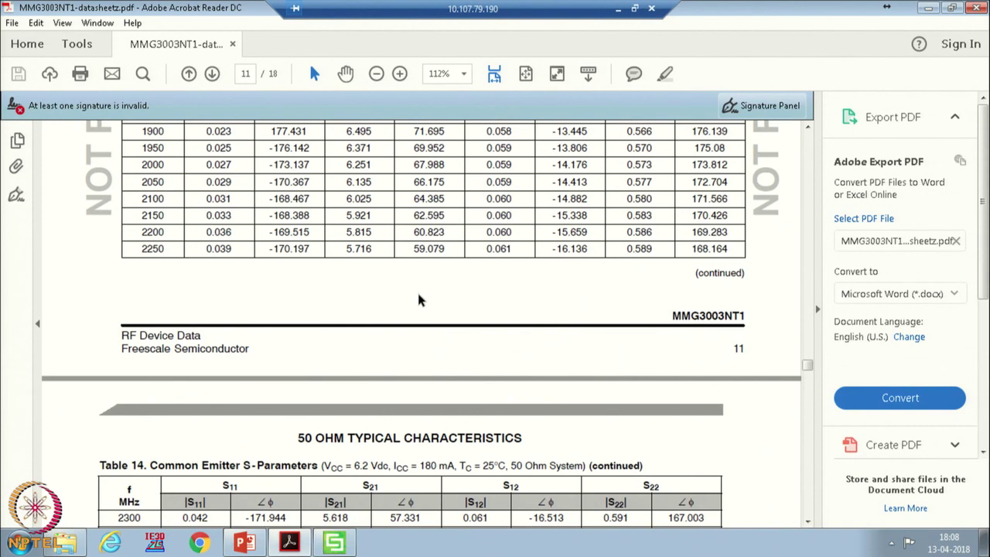
pyautogui.scroll(3, 418, 300)
pyautogui.scroll(10, 414, 294)
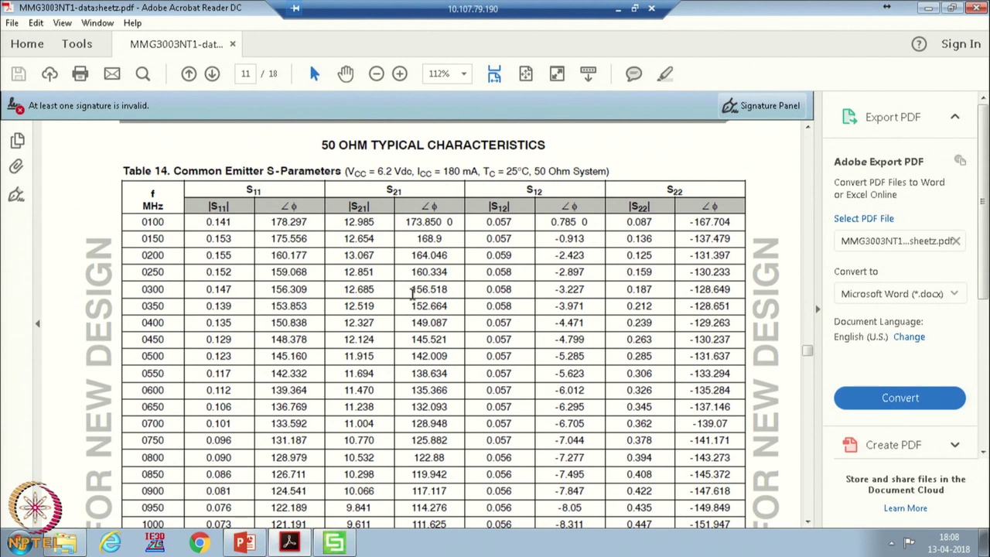
# - Open a blank Notepad document, then switch to PowerPoint and bring up the header text on the s2p Parameter slide
pyautogui.click(15, 543)
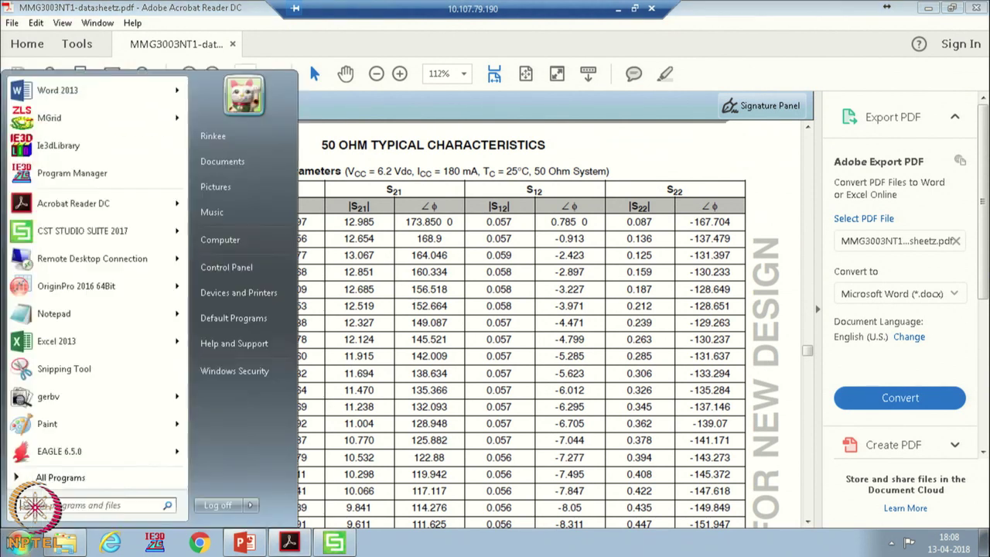
pyautogui.click(53, 314)
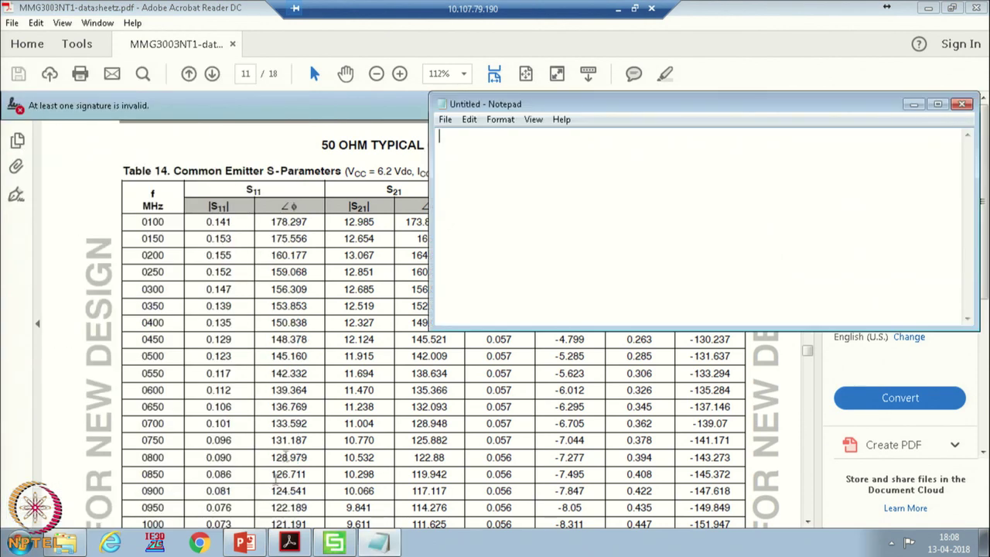
pyautogui.click(244, 543)
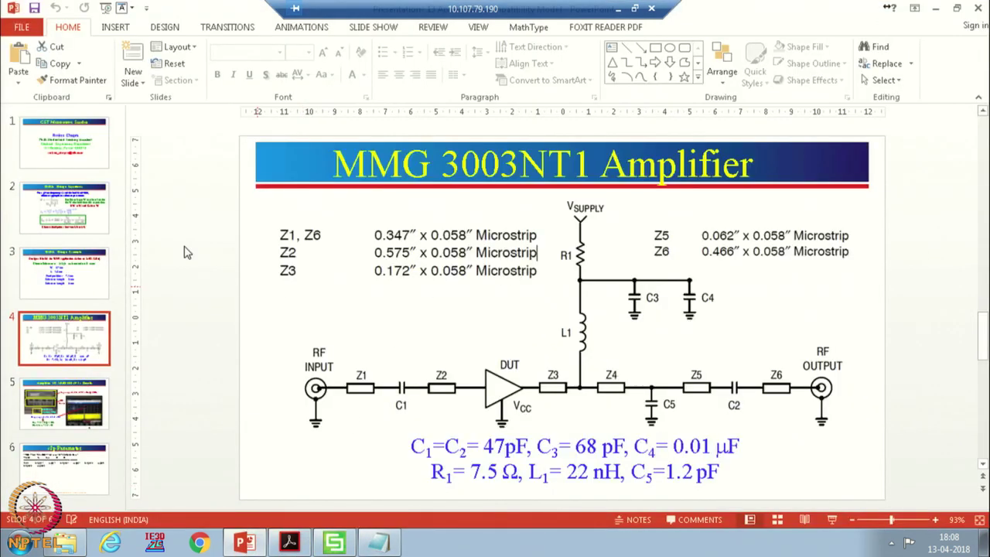
pyautogui.scroll(-4, 185, 252)
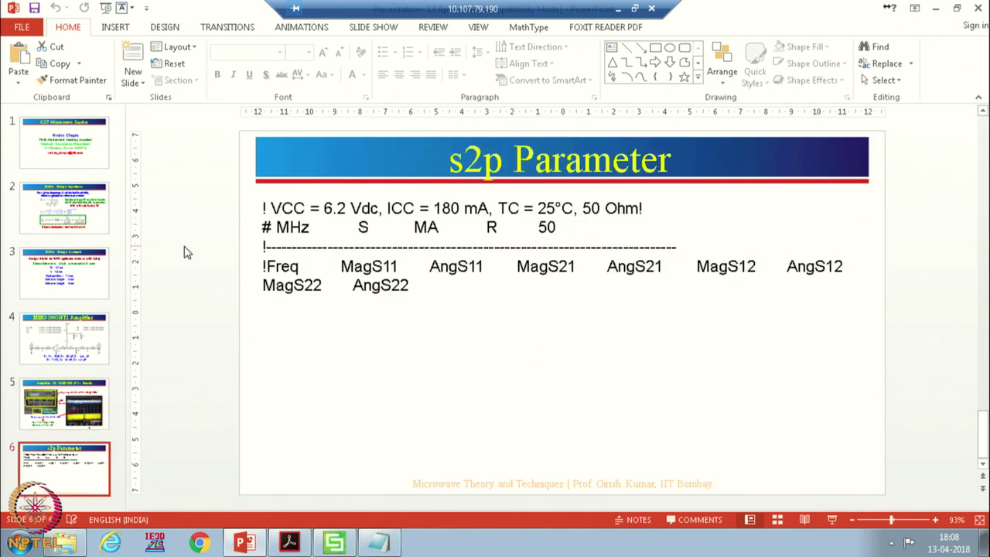
pyautogui.click(278, 246)
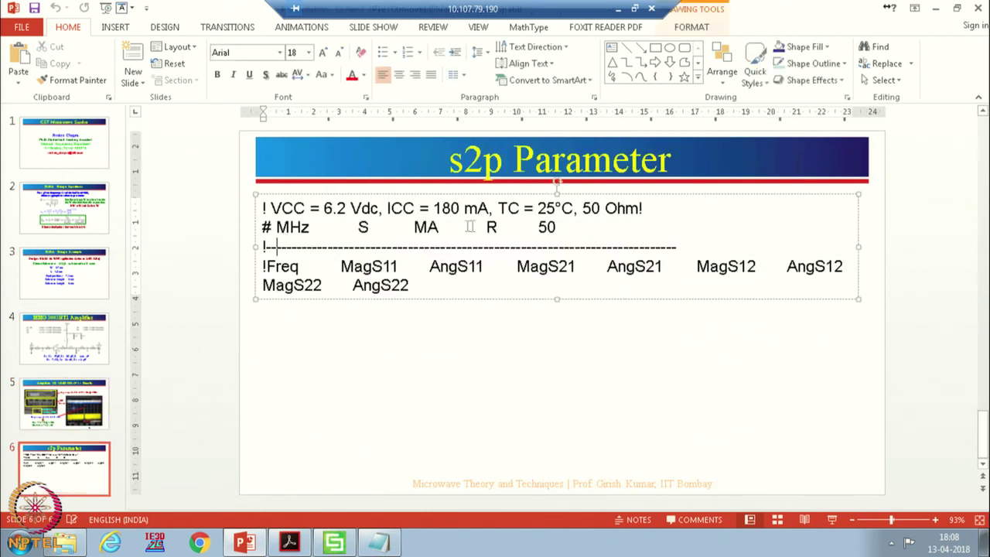
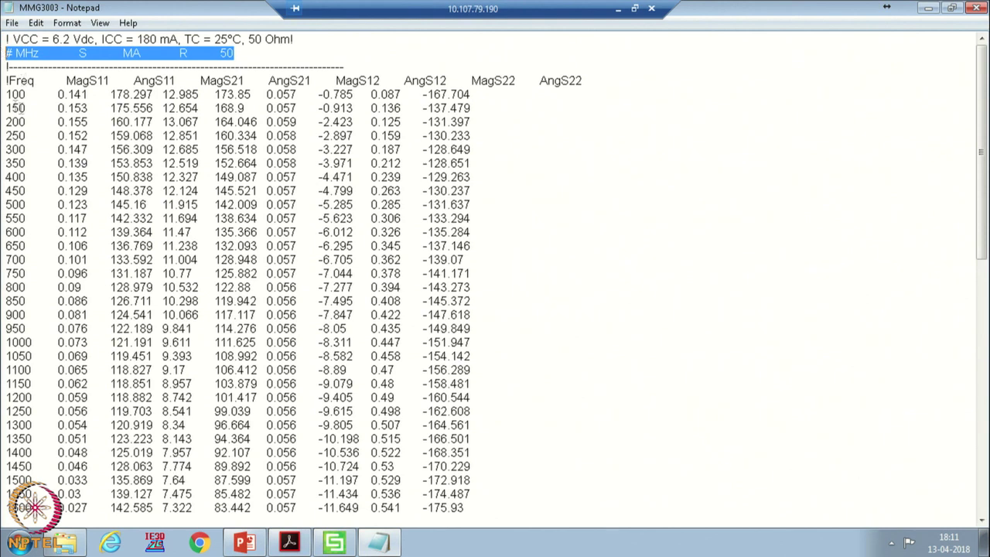
# - Examine the MHz S MA R 50 option line, the comment line and the first data rows of the MMG3003 text file
pyautogui.click(199, 52)
pyautogui.moveTo(231, 53); pyautogui.dragTo(42, 54)
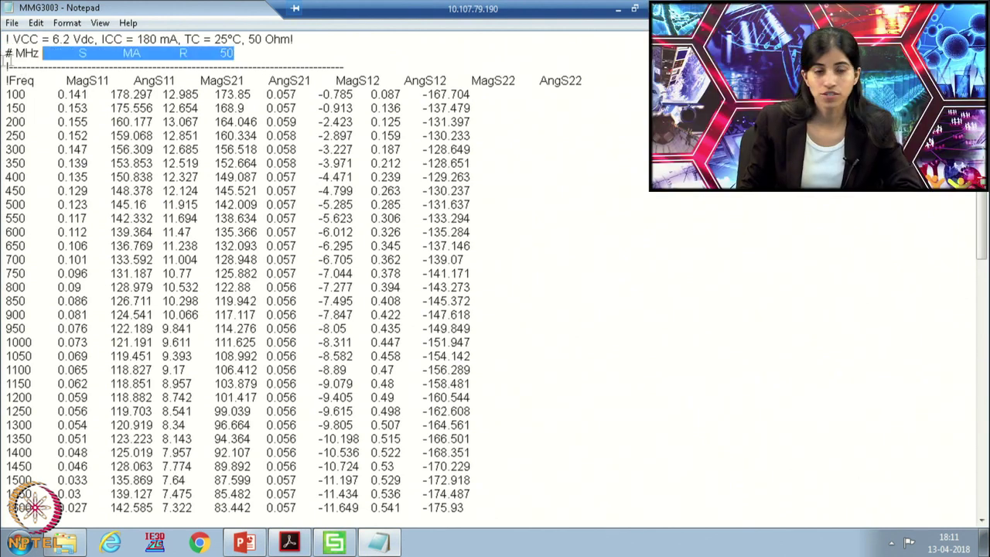
pyautogui.click(4, 67)
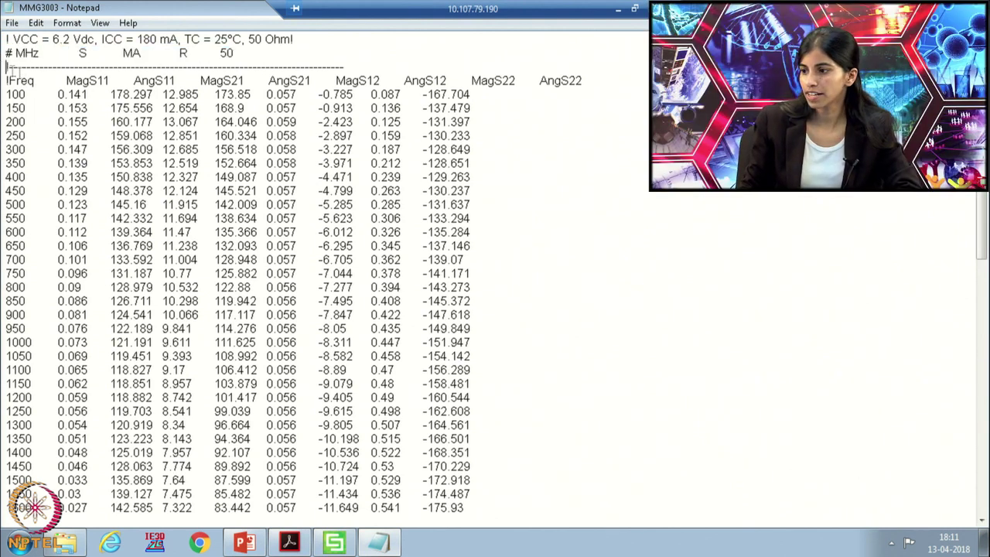
pyautogui.click(110, 108)
pyautogui.moveTo(9, 94); pyautogui.dragTo(530, 188)
pyautogui.click(532, 189)
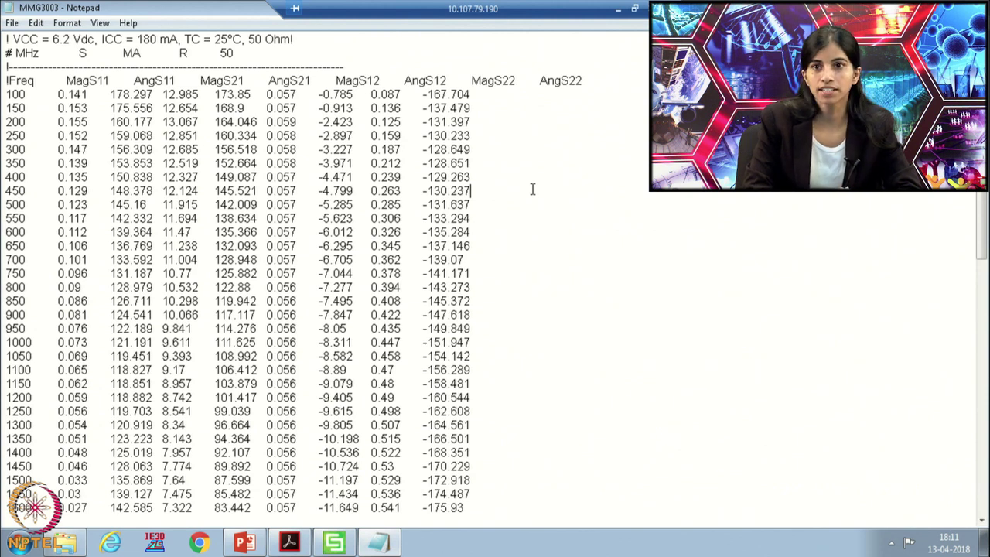
# - Save the S-parameter text file under the name MMG3003.s2p in the LEcture folder
pyautogui.click(12, 22)
pyautogui.click(35, 86)
pyautogui.click(195, 325)
pyautogui.write('.s2p')
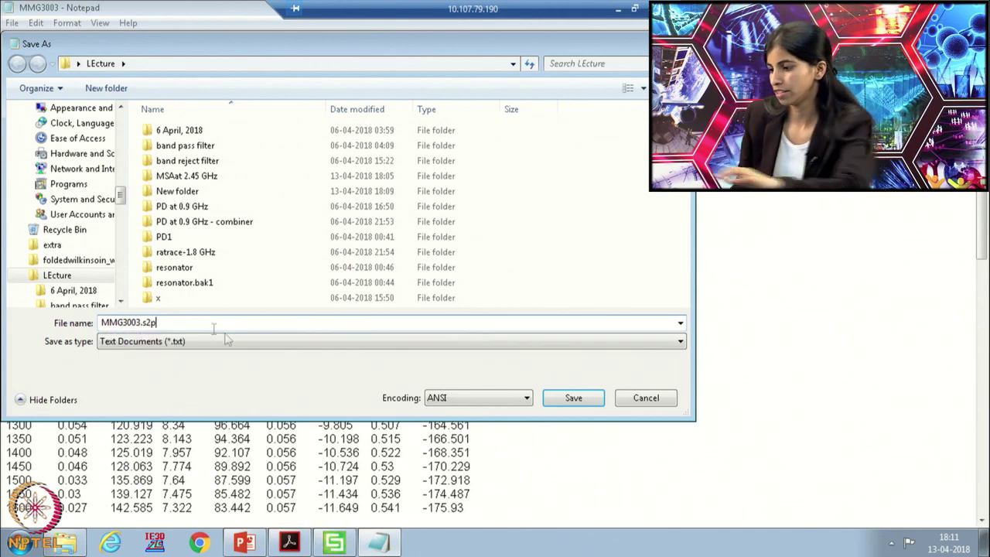
pyautogui.press('Return')
# - Switch to CST Studio Suite and place a TOUCHSTONE block in the middle of the schematic, importing MMG3003.s2p
pyautogui.click(244, 541)
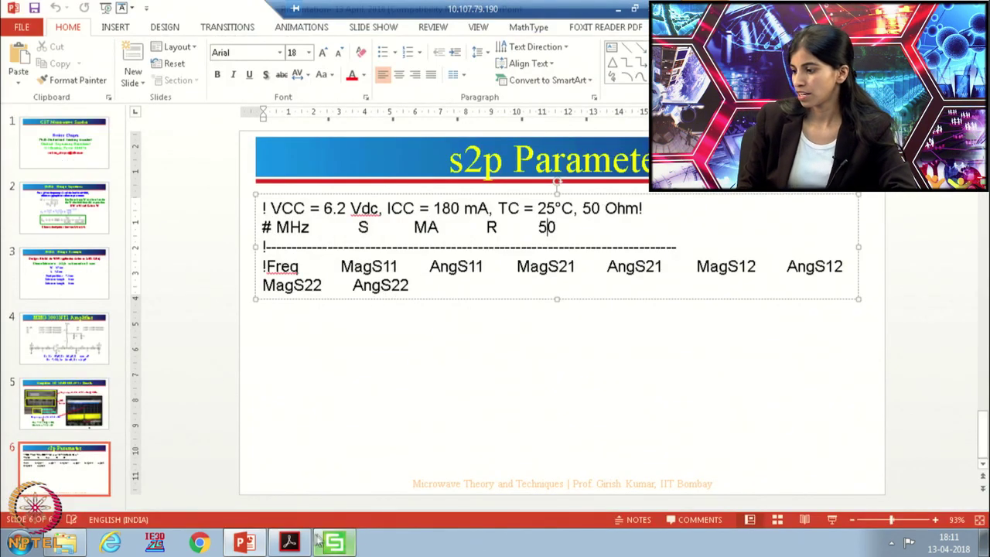
pyautogui.click(344, 545)
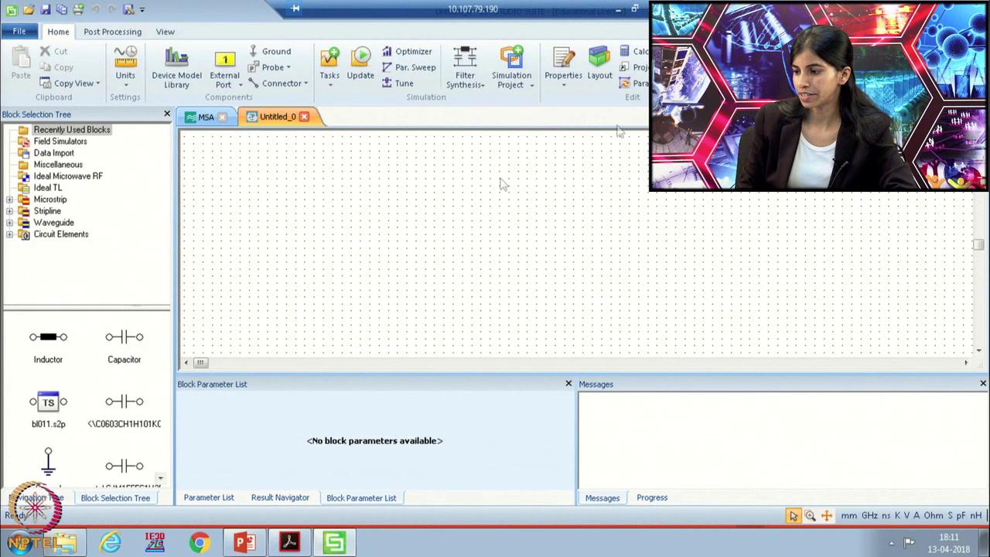
pyautogui.click(54, 154)
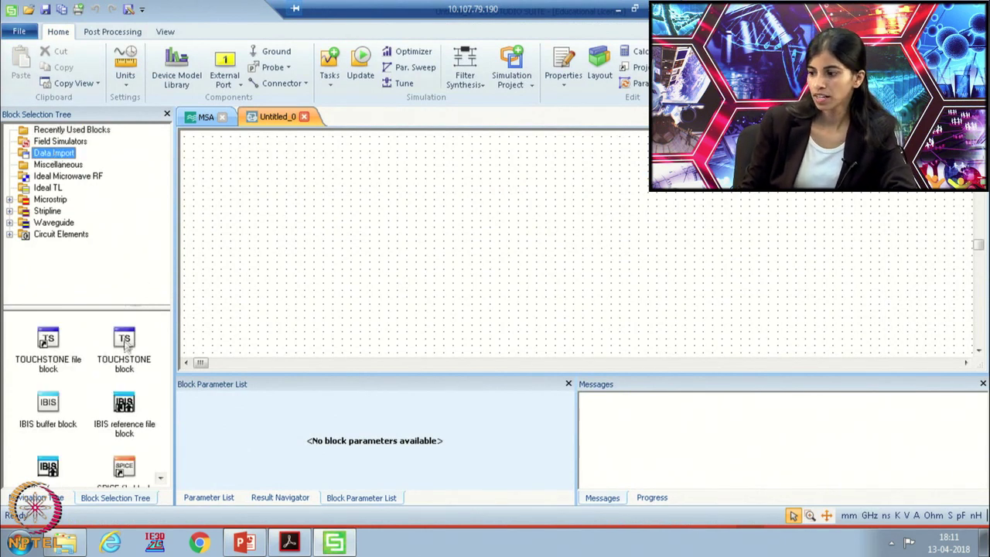
pyautogui.moveTo(128, 348); pyautogui.dragTo(372, 257)
pyautogui.moveTo(446, 239); pyautogui.dragTo(447, 241)
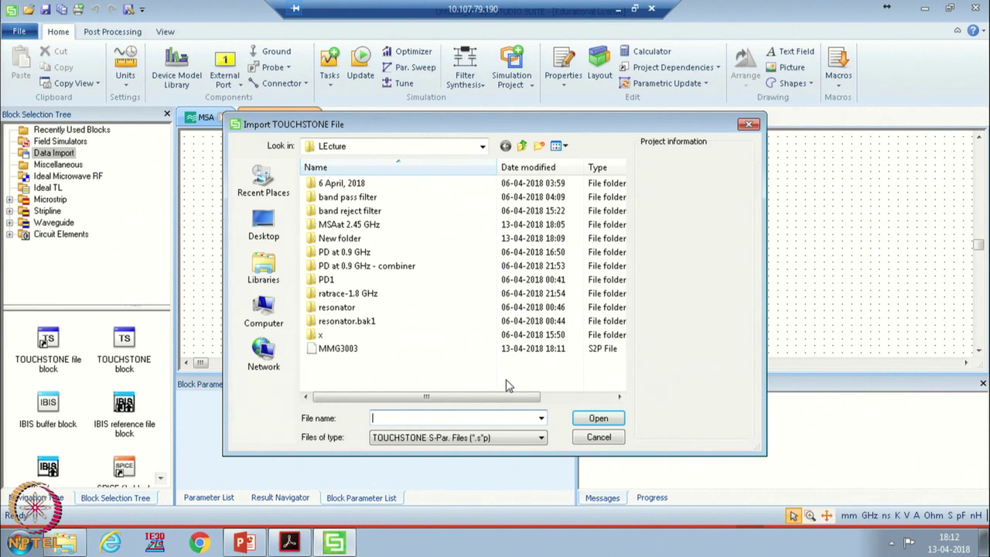
pyautogui.click(454, 350)
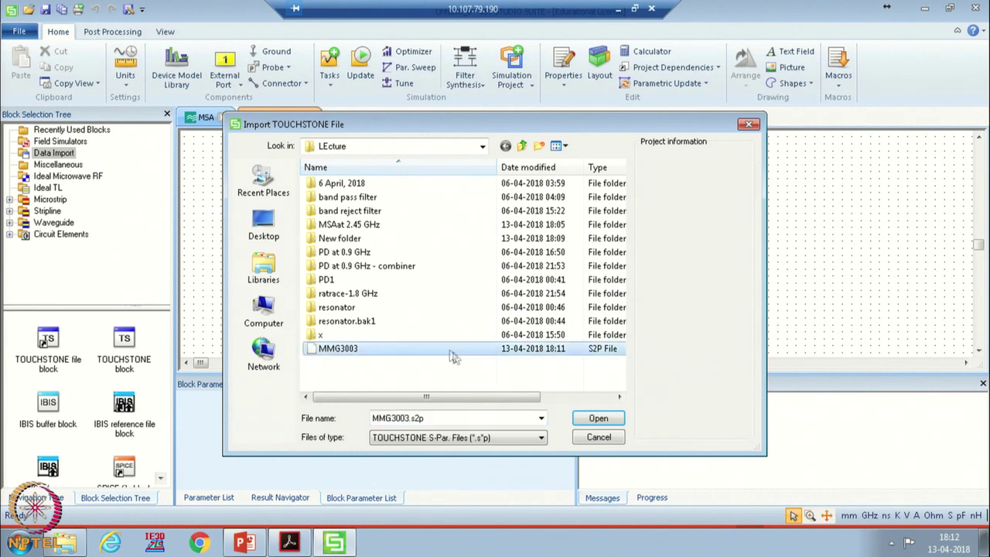
pyautogui.click(598, 420)
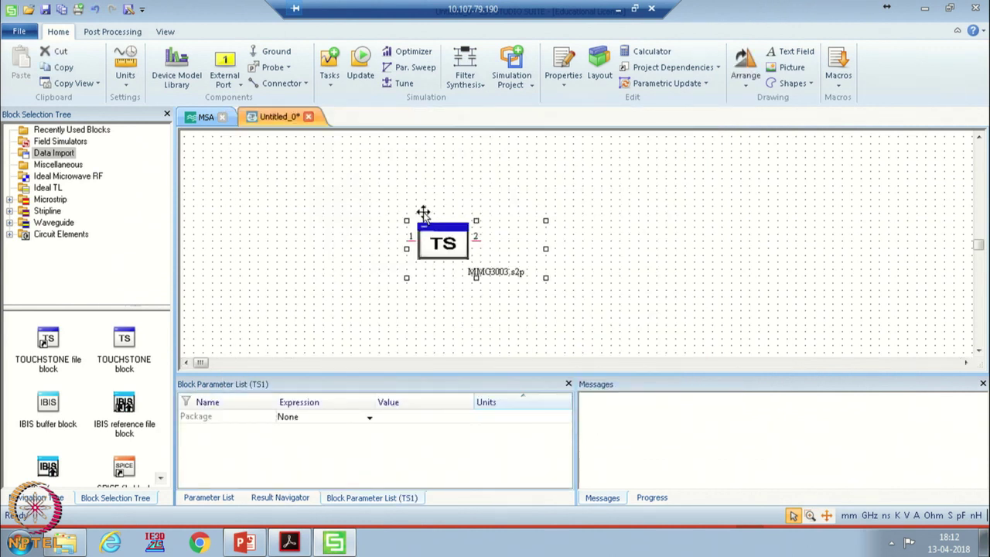
pyautogui.moveTo(461, 238); pyautogui.dragTo(483, 256)
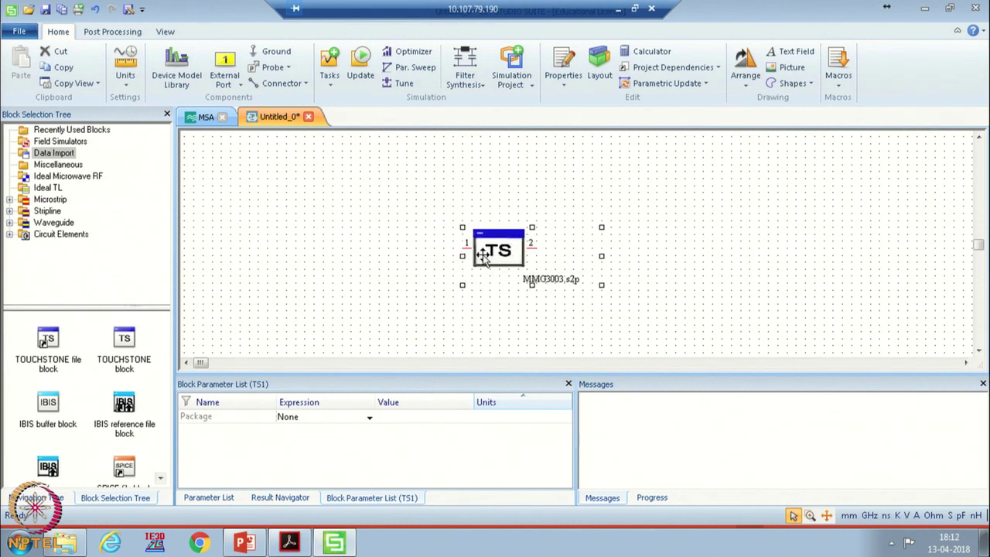
pyautogui.click(430, 265)
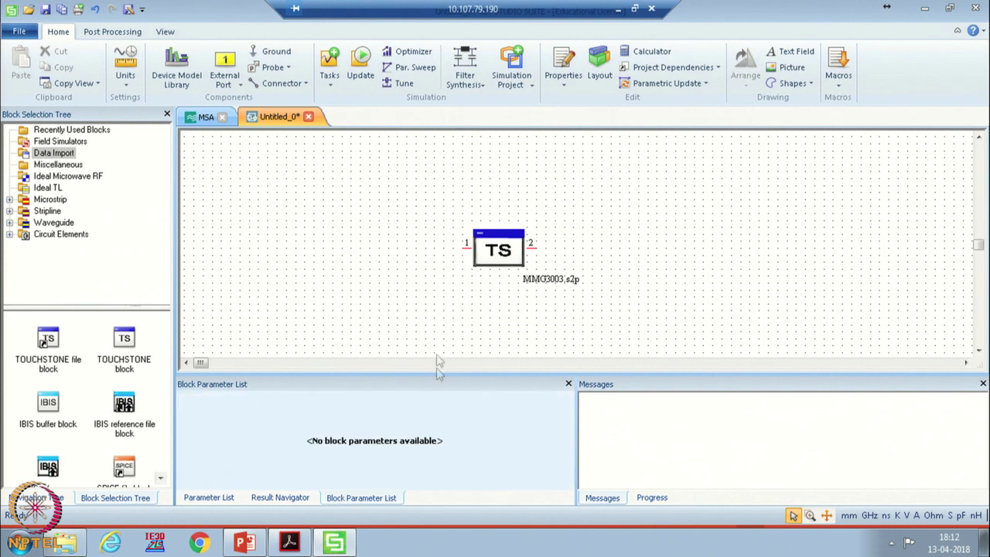
# - Examine the Figure 17 test circuit schematic in the Acrobat Reader datasheet and the MMG 3003NT1 Amplifier slide in PowerPoint
pyautogui.click(246, 542)
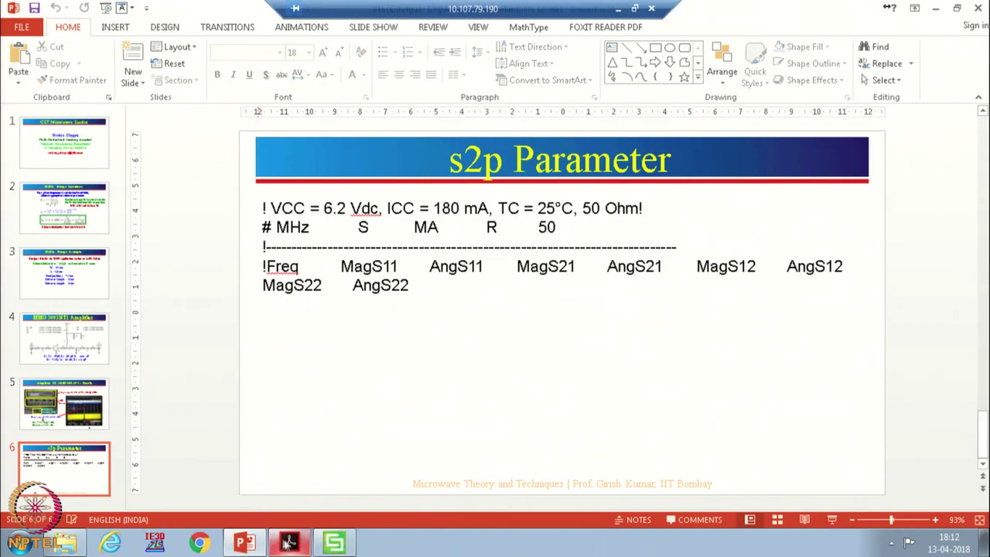
pyautogui.click(290, 542)
pyautogui.scroll(15, 464, 371)
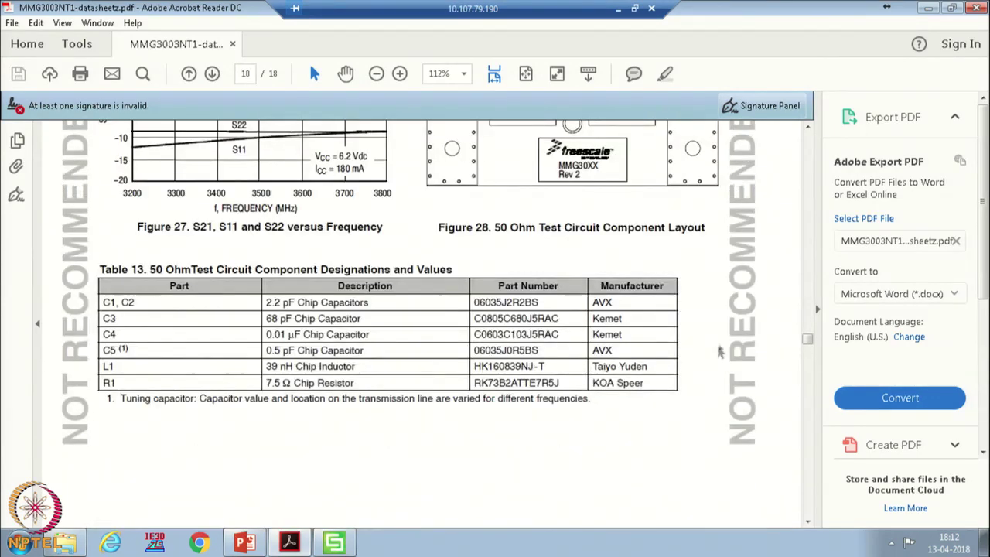
pyautogui.scroll(20, 720, 352)
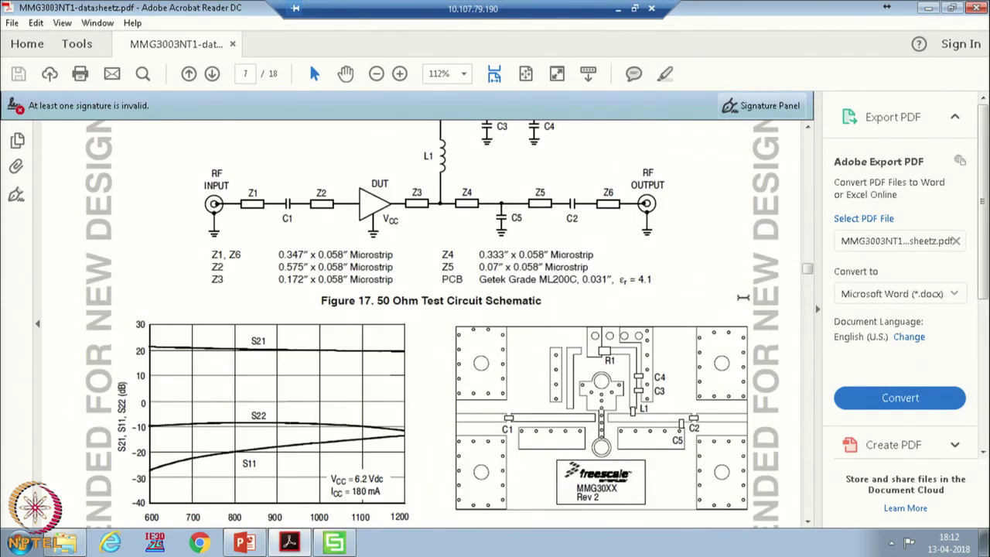
pyautogui.scroll(3, 743, 296)
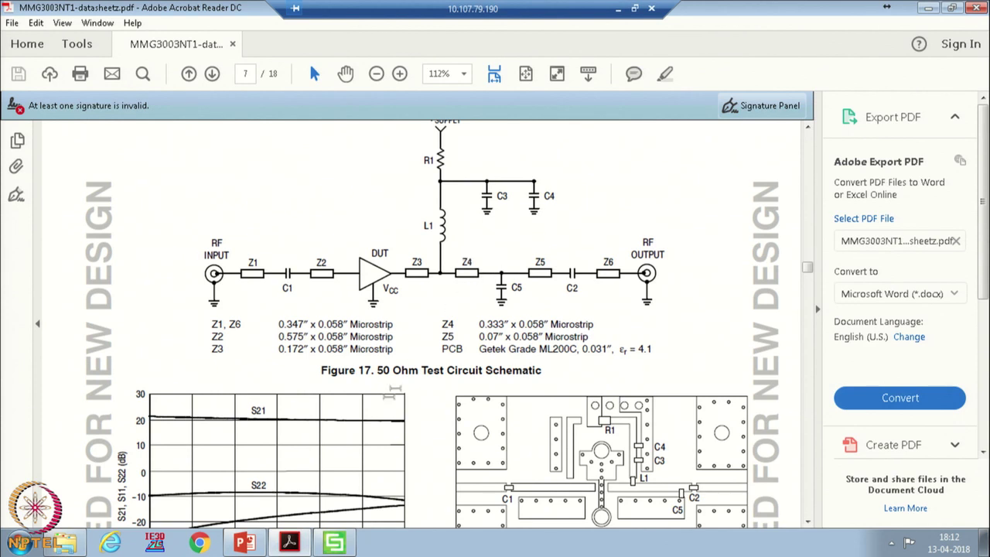
pyautogui.click(244, 543)
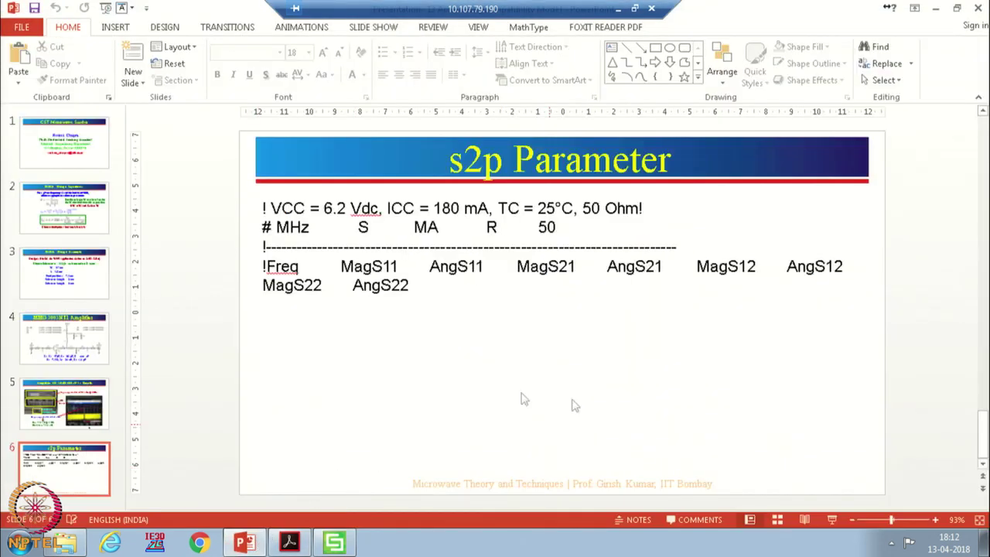
pyautogui.click(45, 337)
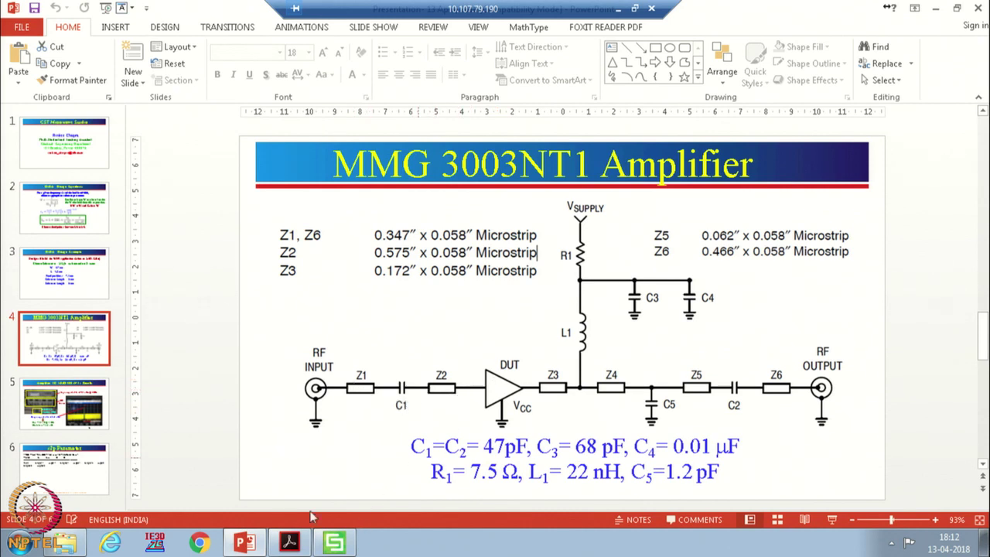
# - Return to CST Studio Suite and place a Microstrip line block beside port 1 of the MMG3003.s2p block
pyautogui.click(335, 541)
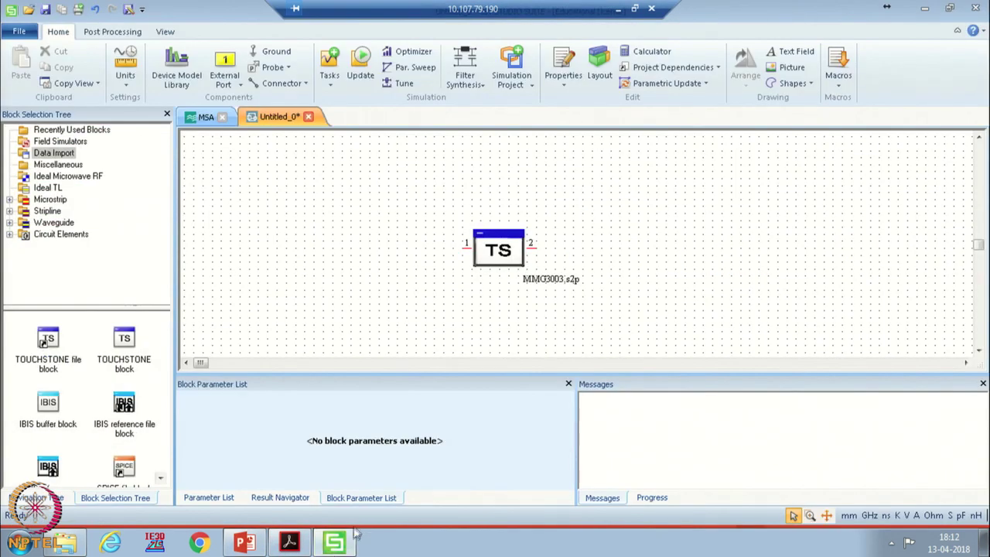
pyautogui.click(9, 200)
pyautogui.click(48, 200)
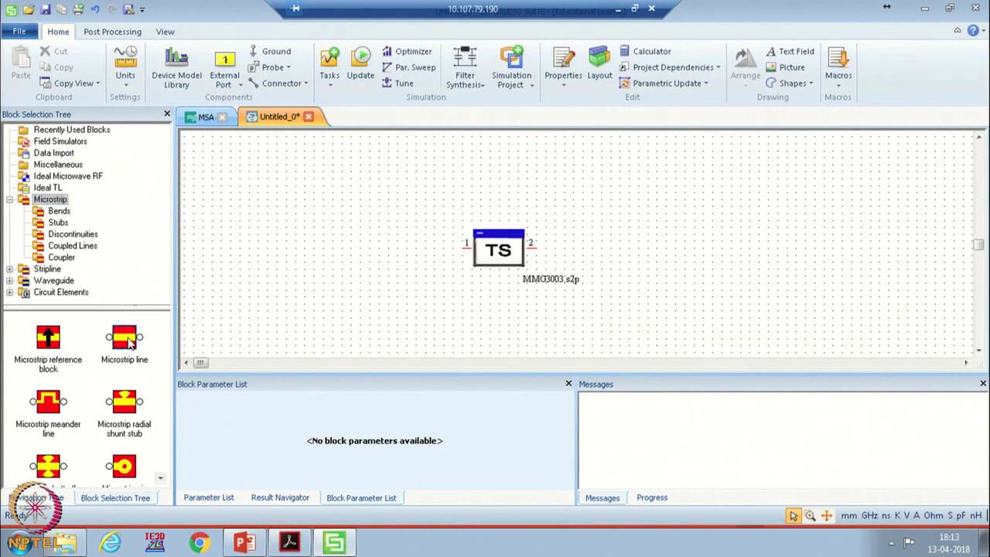
pyautogui.moveTo(128, 342); pyautogui.dragTo(385, 252)
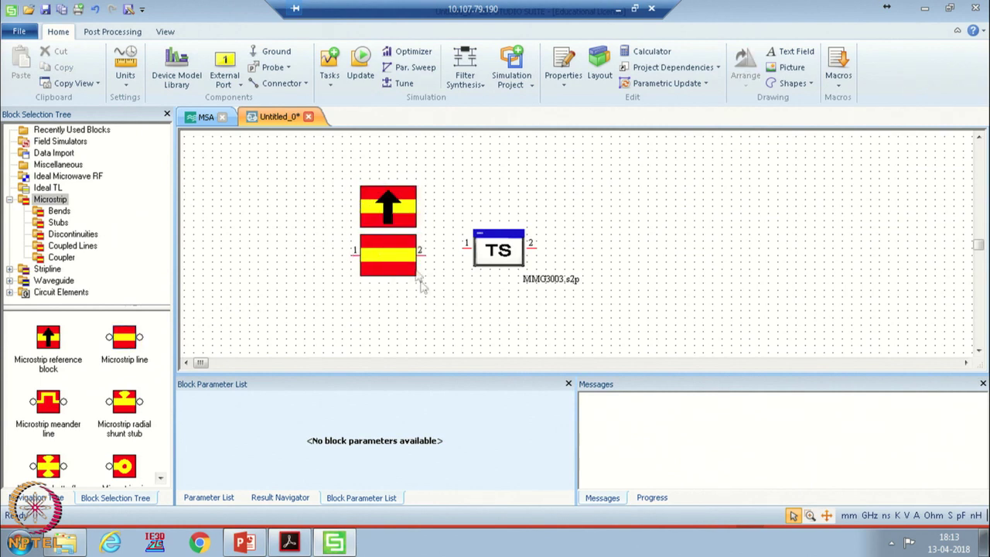
# - Set Epsilon[1] of the microstrip reference block to 4.1
pyautogui.click(384, 215)
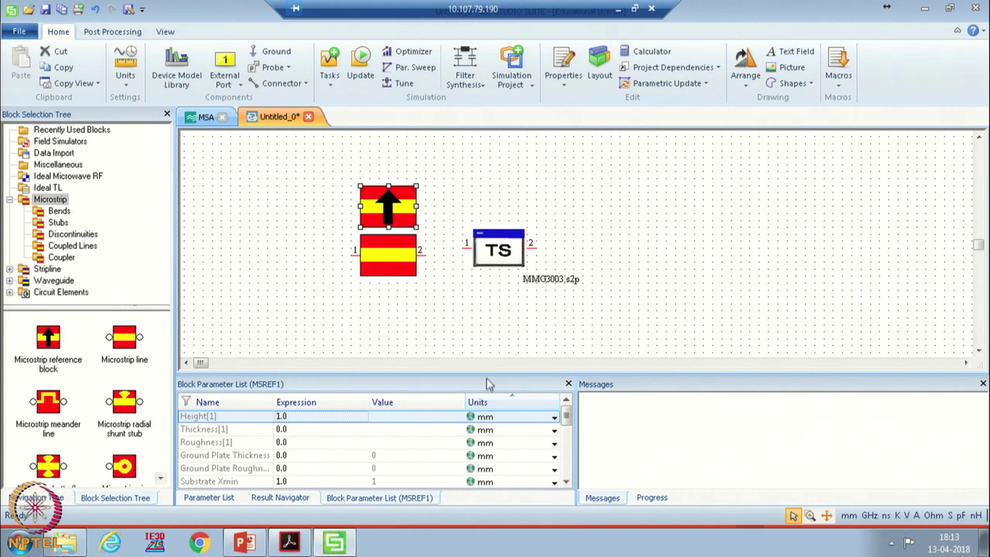
pyautogui.moveTo(486, 375); pyautogui.dragTo(486, 334)
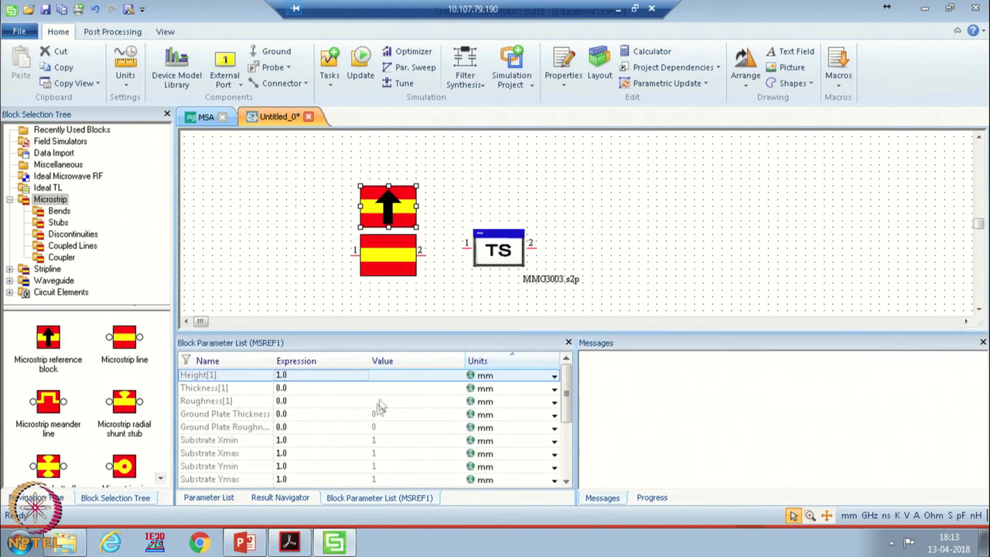
pyautogui.click(324, 431)
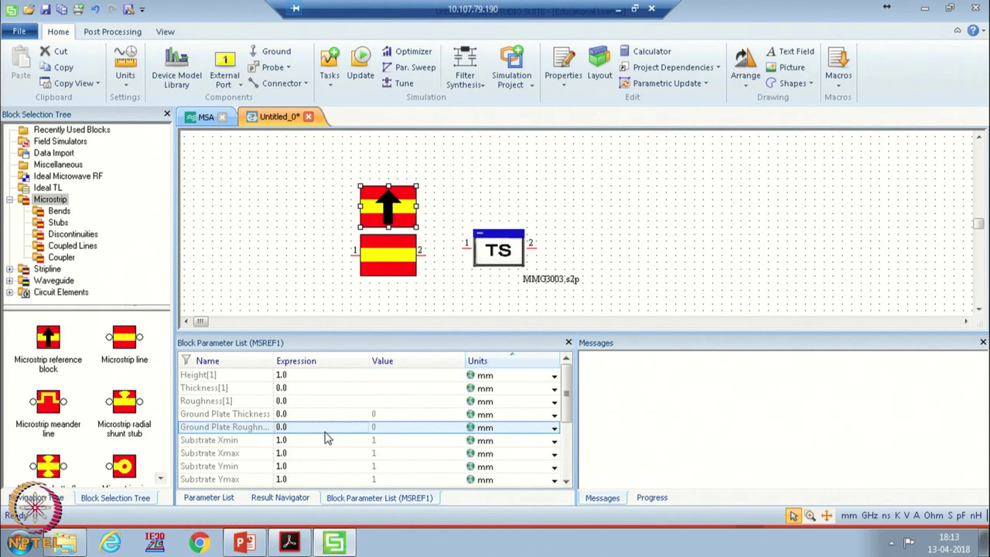
pyautogui.scroll(-3, 326, 438)
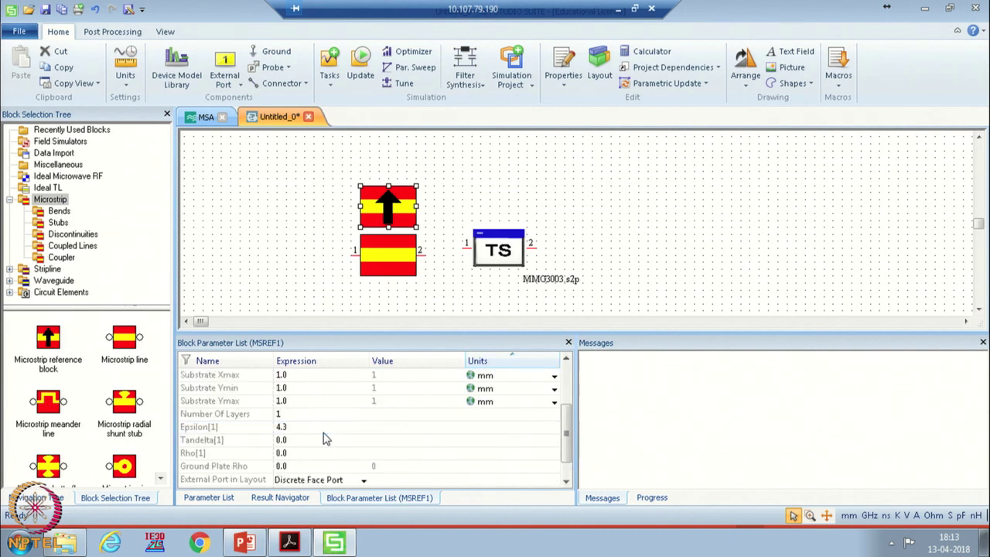
pyautogui.click(306, 407)
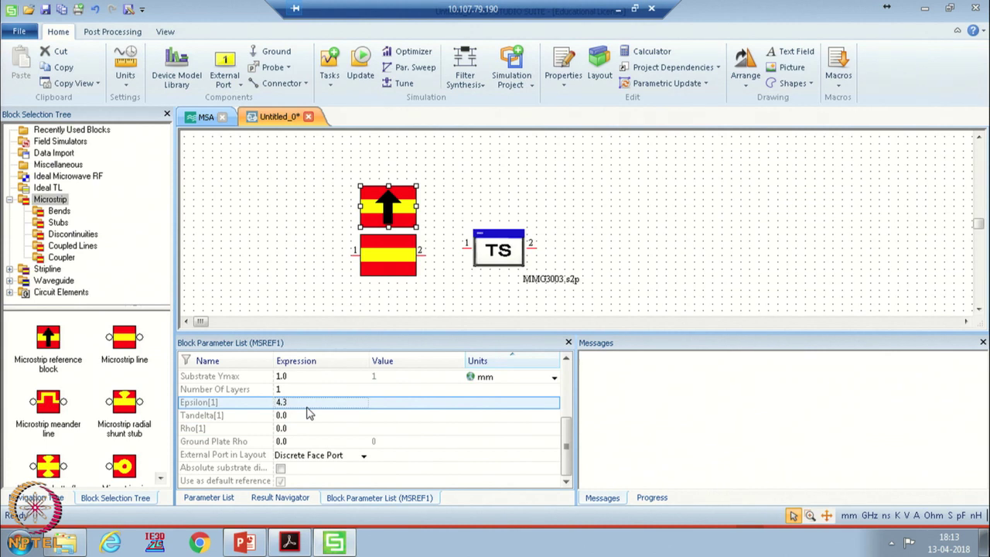
pyautogui.click(307, 407)
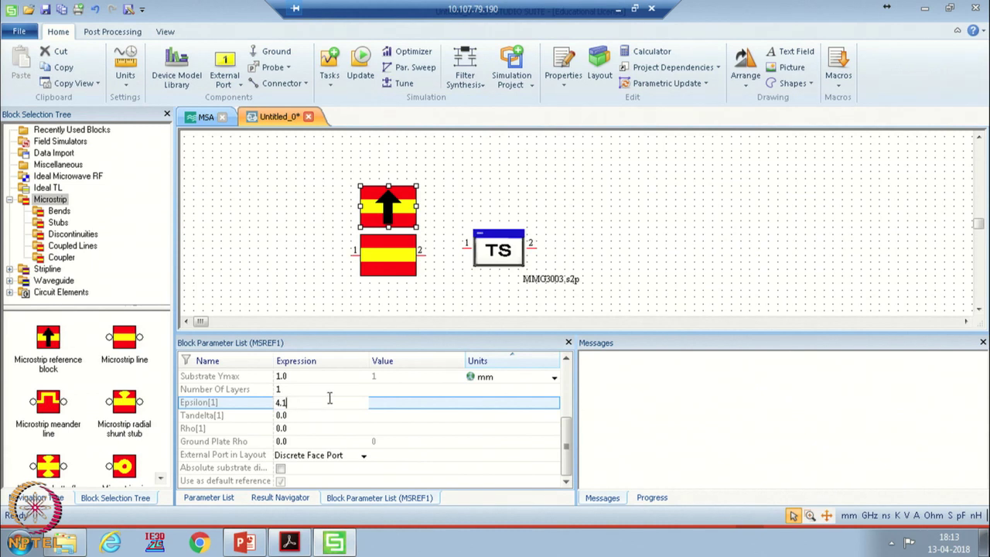
# - Set Height[1] of the microstrip reference block to 0.8 mm
pyautogui.moveTo(558, 441); pyautogui.dragTo(317, 389)
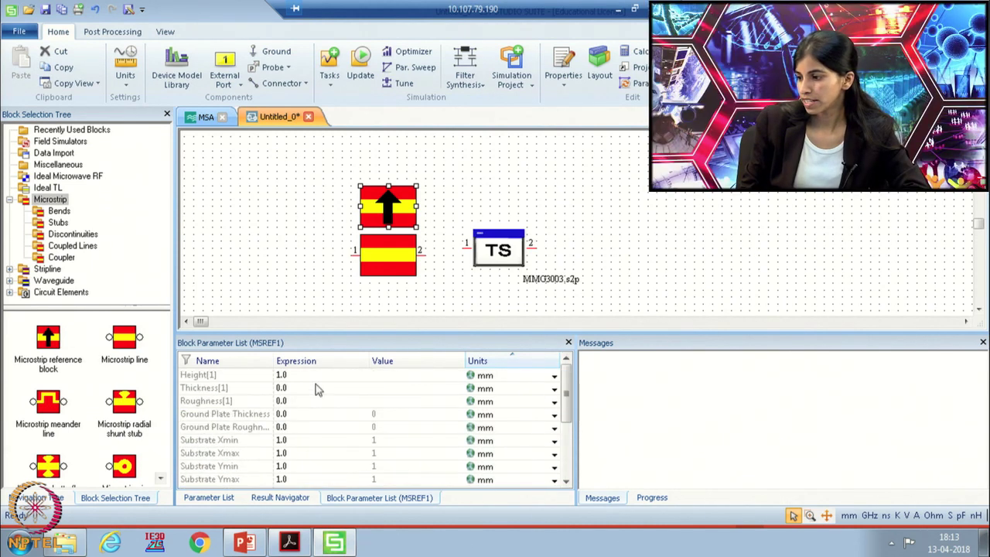
pyautogui.click(311, 376)
pyautogui.write('0.8')
pyautogui.click(277, 280)
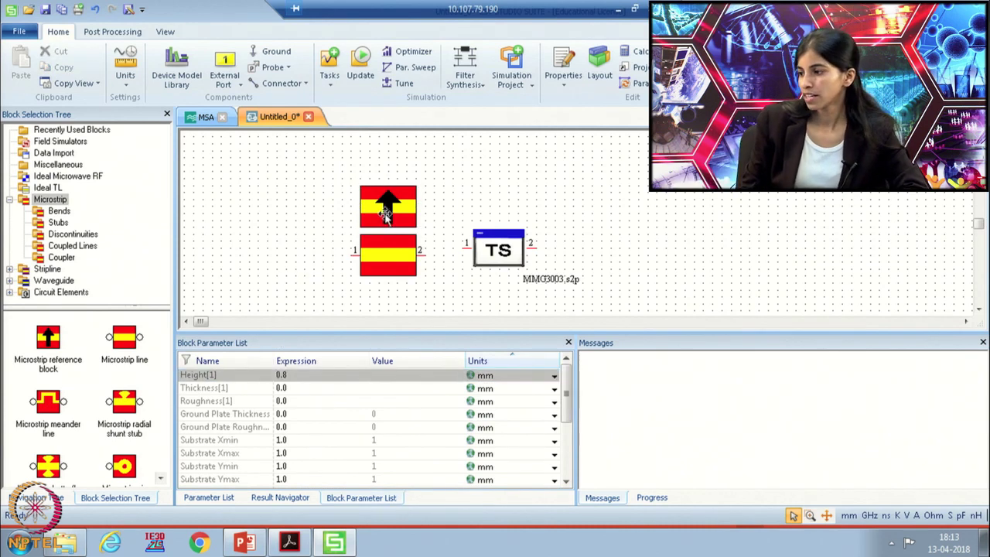
# - Move the microstrip reference block up and align the Microstrip line block with port 1 of the MMG3003.s2p block
pyautogui.click(385, 216)
pyautogui.click(389, 249)
pyautogui.moveTo(389, 249); pyautogui.dragTo(399, 250)
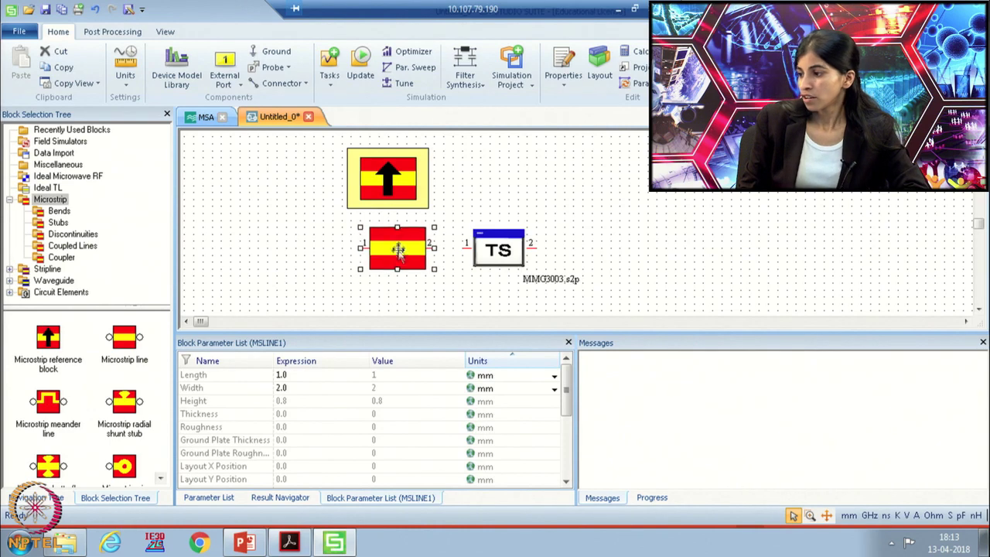
# - Consult the amplifier slide in PowerPoint, return to CST Studio Suite and set the microstrip line's Width and Length units to in
pyautogui.click(290, 545)
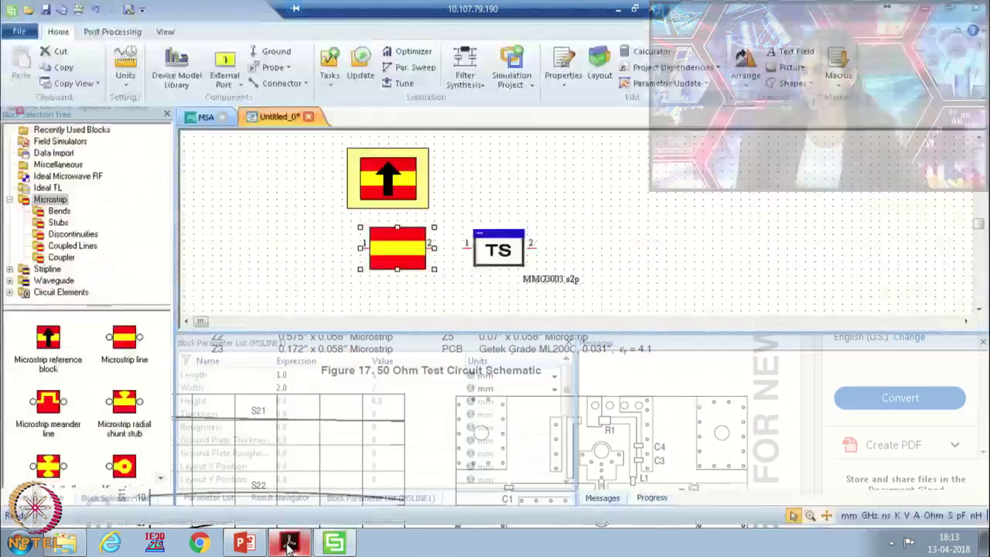
pyautogui.click(244, 543)
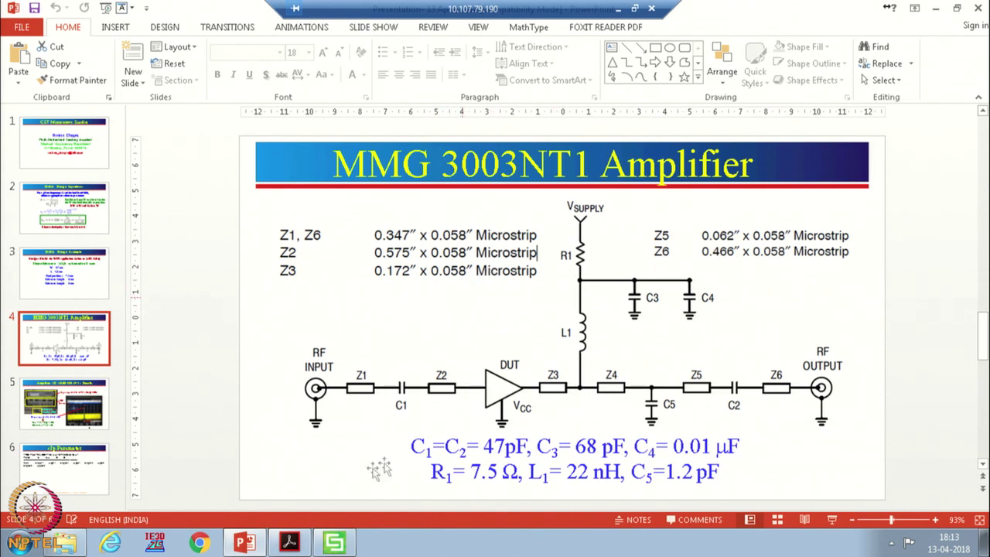
pyautogui.click(334, 543)
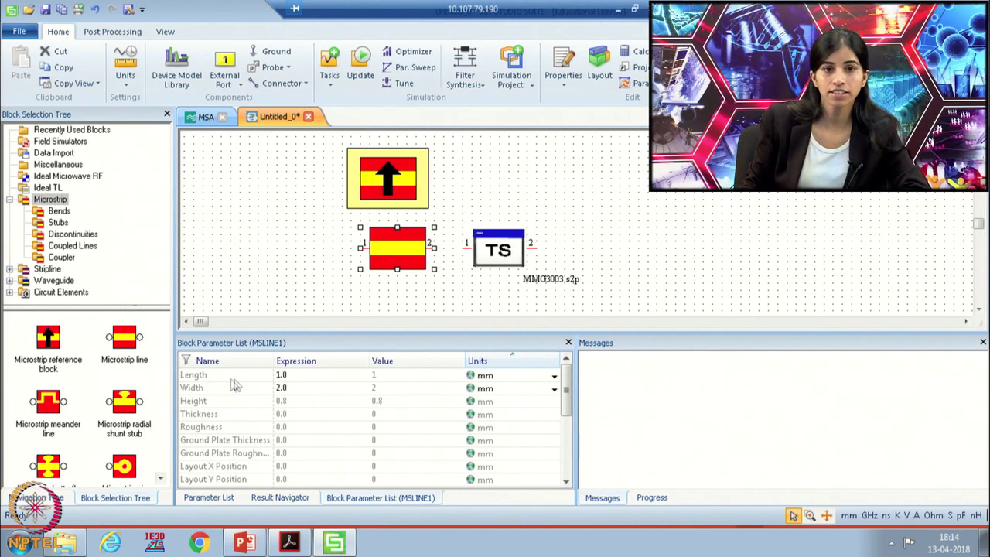
pyautogui.click(305, 389)
pyautogui.click(484, 388)
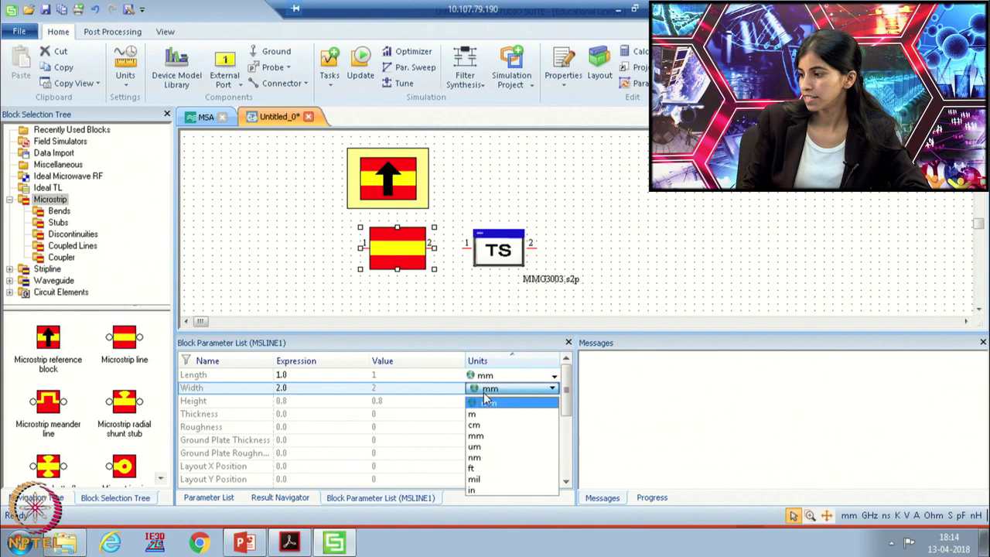
pyautogui.click(483, 388)
pyautogui.click(483, 388)
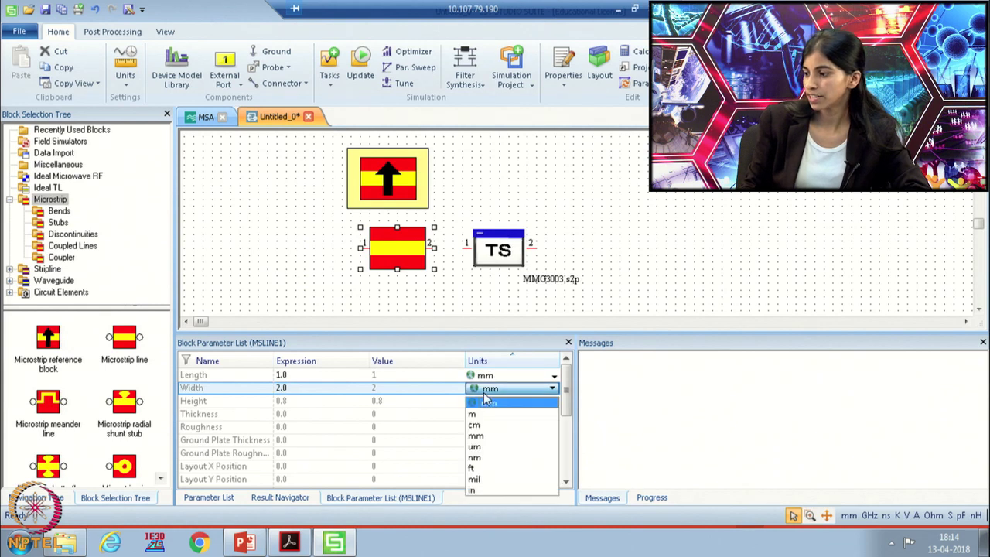
pyautogui.click(473, 490)
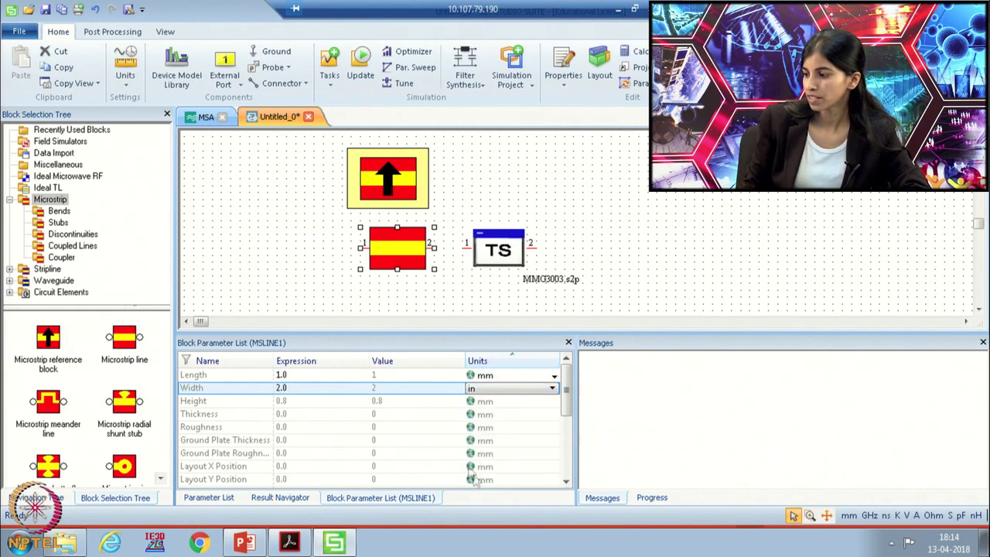
pyautogui.click(510, 389)
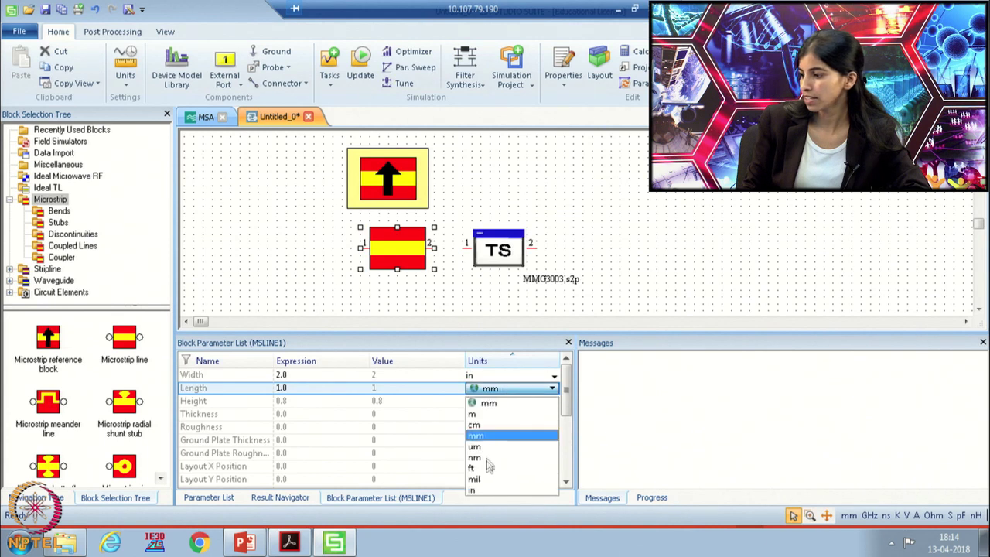
pyautogui.click(475, 490)
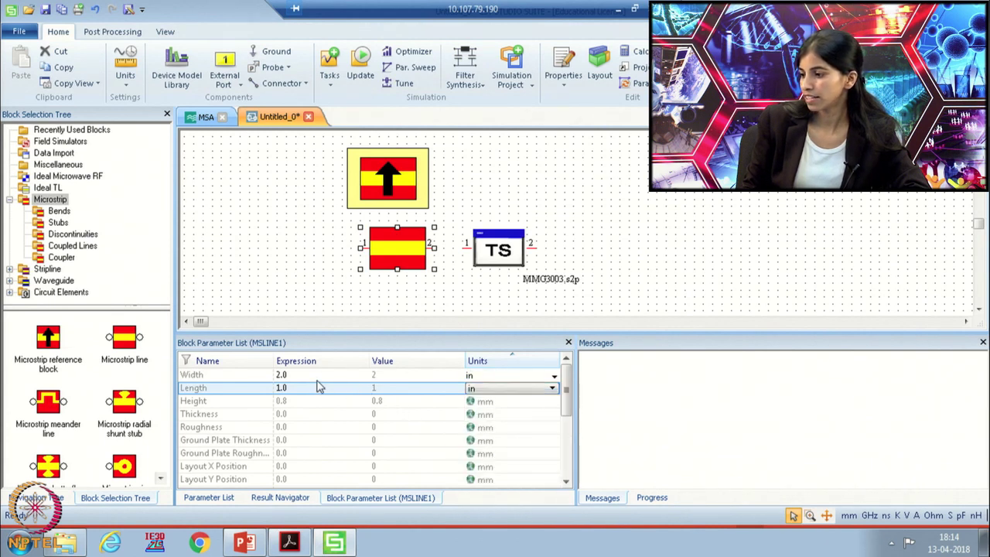
# - Set the Width of the microstrip line beside the MMG3003.s2p block to 0.058 in
pyautogui.doubleClick(292, 388)
pyautogui.write('0.0585')
pyautogui.click(246, 543)
pyautogui.click(252, 545)
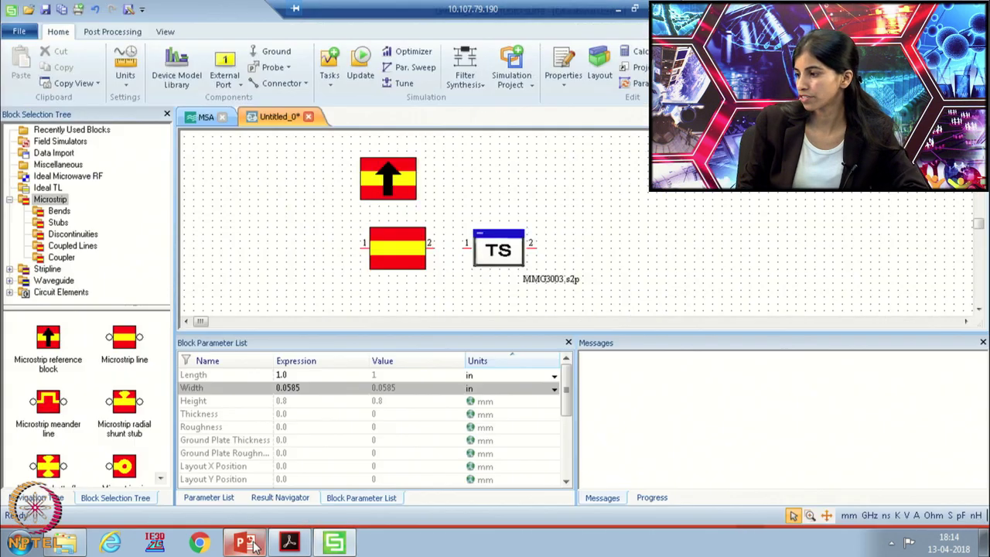
pyautogui.click(309, 389)
pyautogui.press('BackSpace')
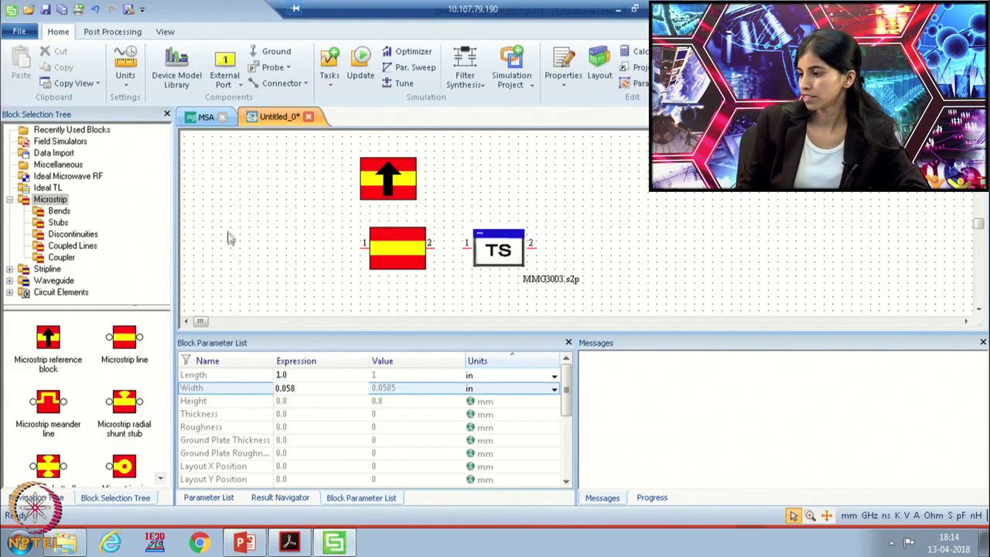
pyautogui.press('Return')
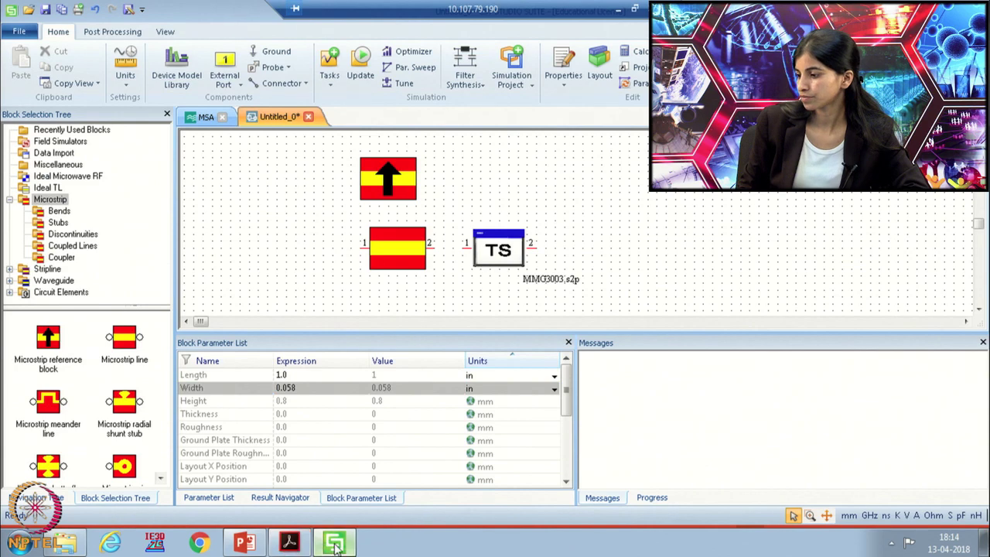
# - Check the Z2 dimensions on the PowerPoint slide and set the microstrip line's Length to 0.575 in in CST Studio Suite
pyautogui.click(246, 543)
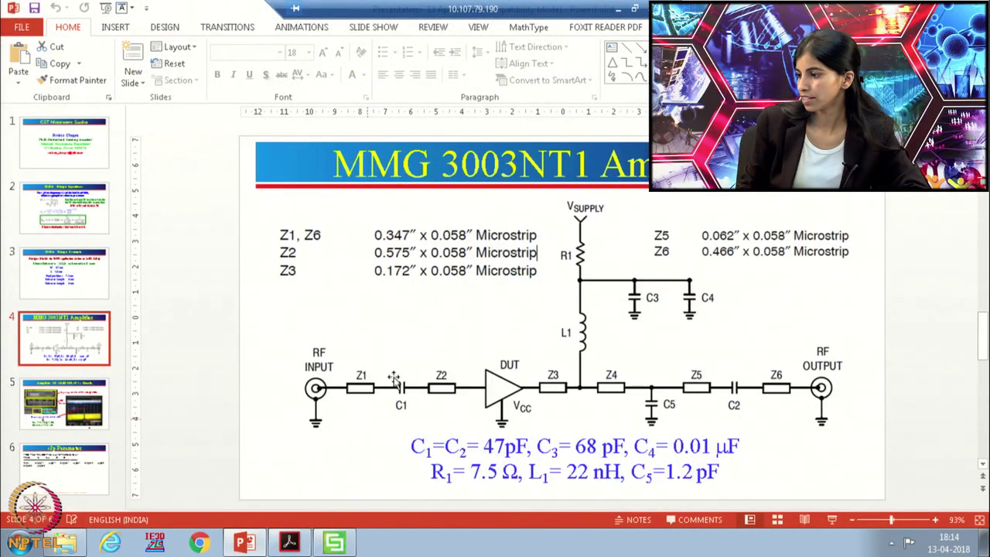
pyautogui.click(246, 544)
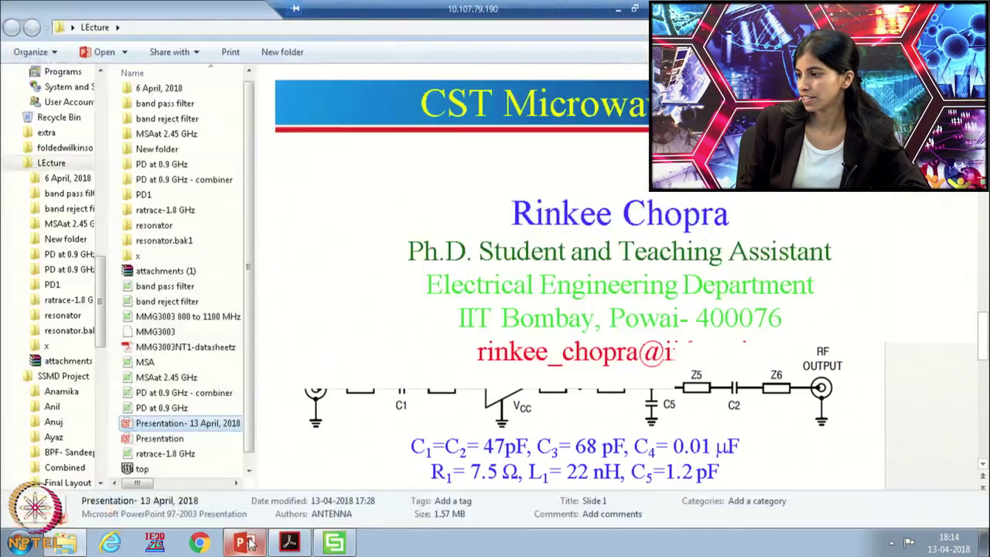
pyautogui.click(334, 542)
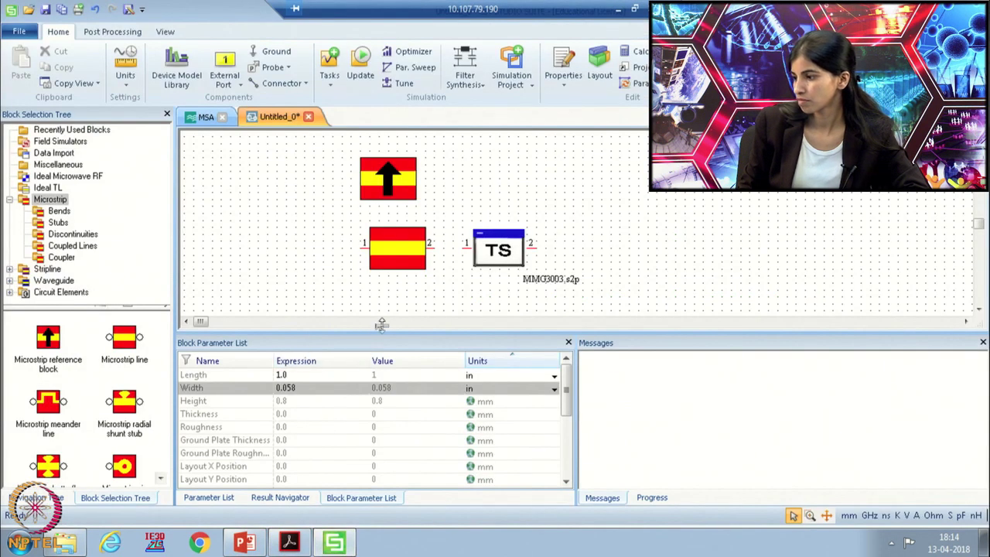
pyautogui.click(305, 375)
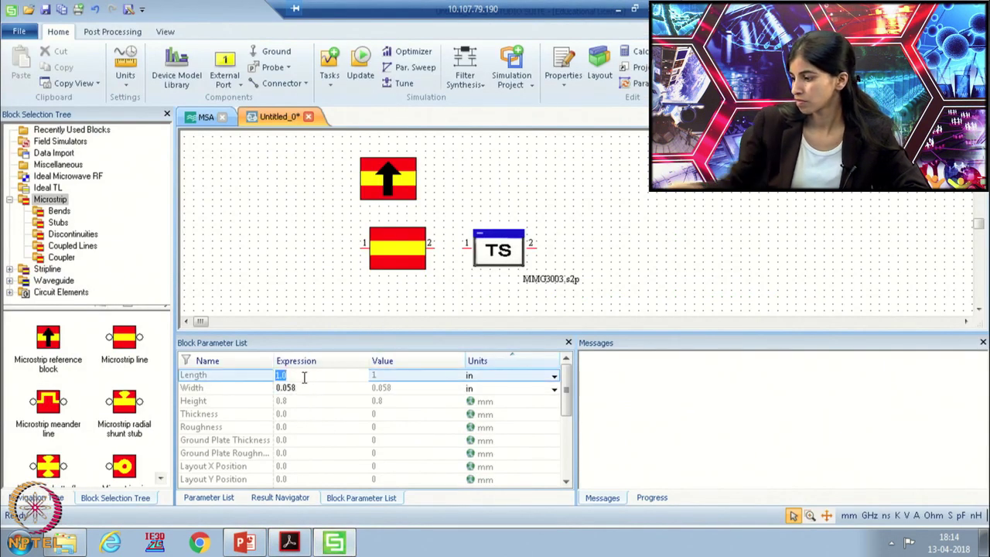
pyautogui.write('0.5')
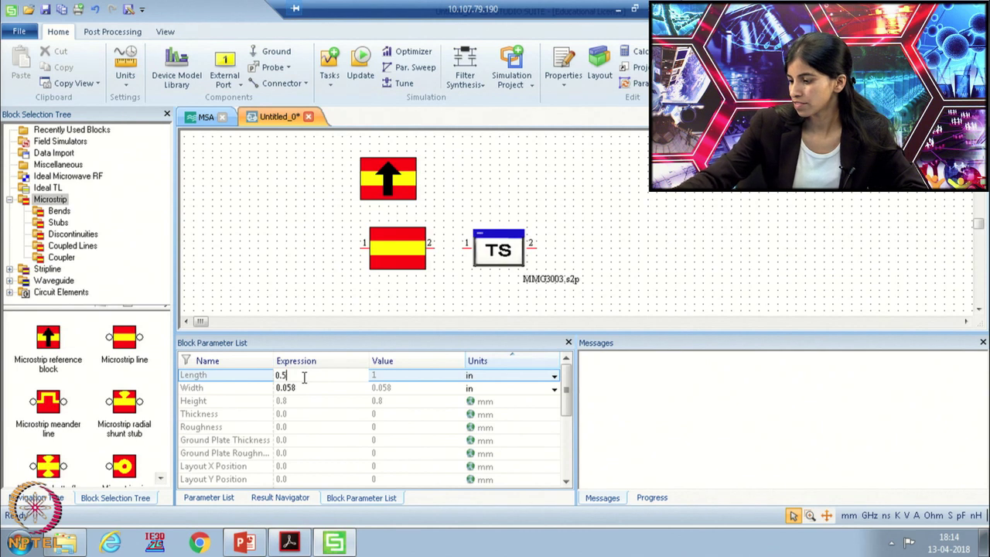
pyautogui.write('75')
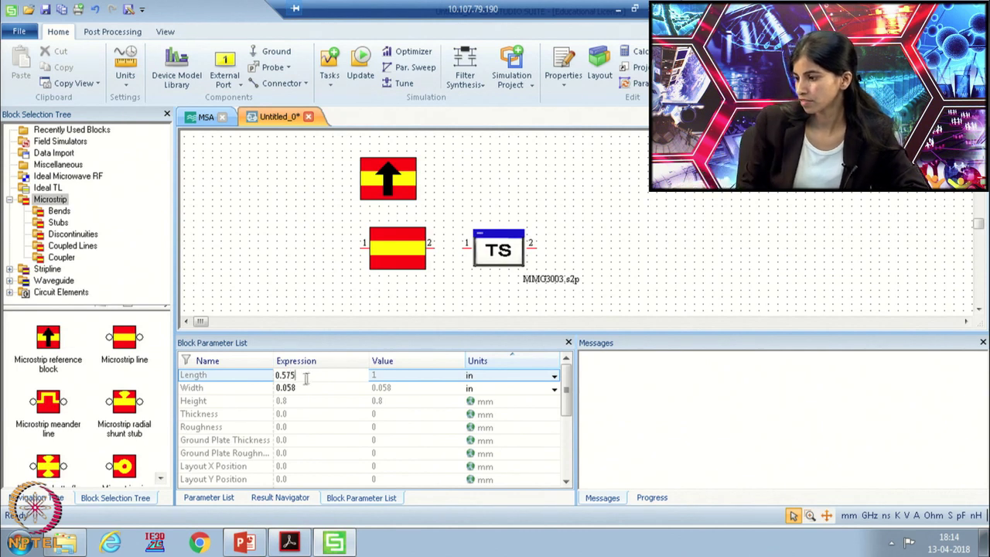
pyautogui.press('Return')
# - Duplicate the 0.575 in microstrip line and place the copy in line with it on the input side
pyautogui.click(380, 251)
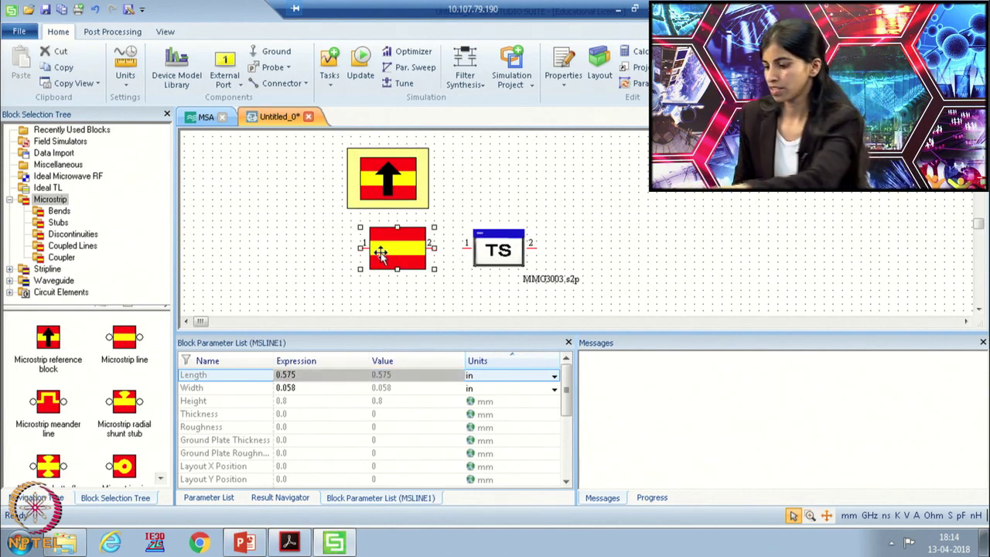
pyautogui.hotkey('ctrl', 'c')
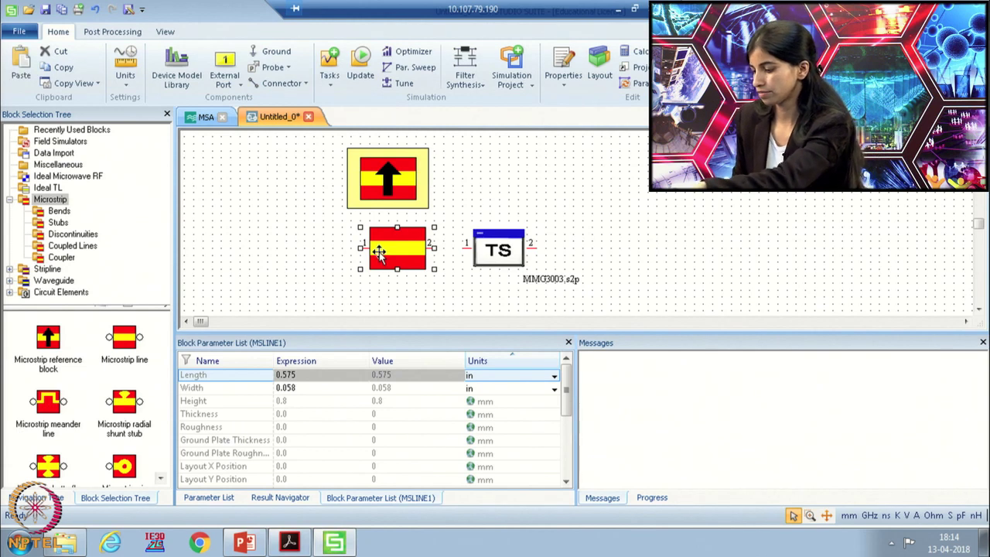
pyautogui.hotkey('ctrl', 'v')
pyautogui.moveTo(371, 251); pyautogui.dragTo(247, 250)
# - Review the schematic on the PowerPoint slide, return to CST Studio Suite and paste four more copies of the microstrip line
pyautogui.click(289, 541)
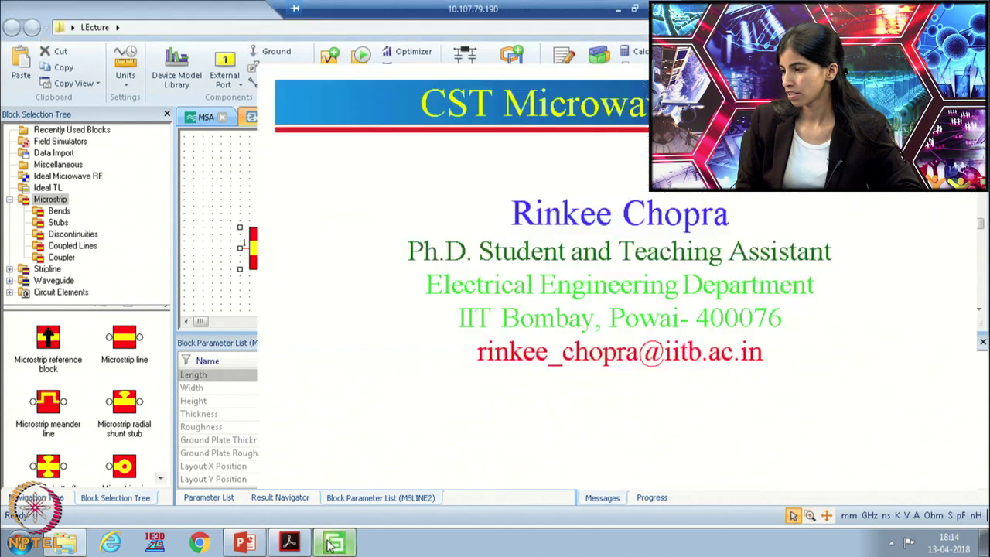
pyautogui.click(245, 541)
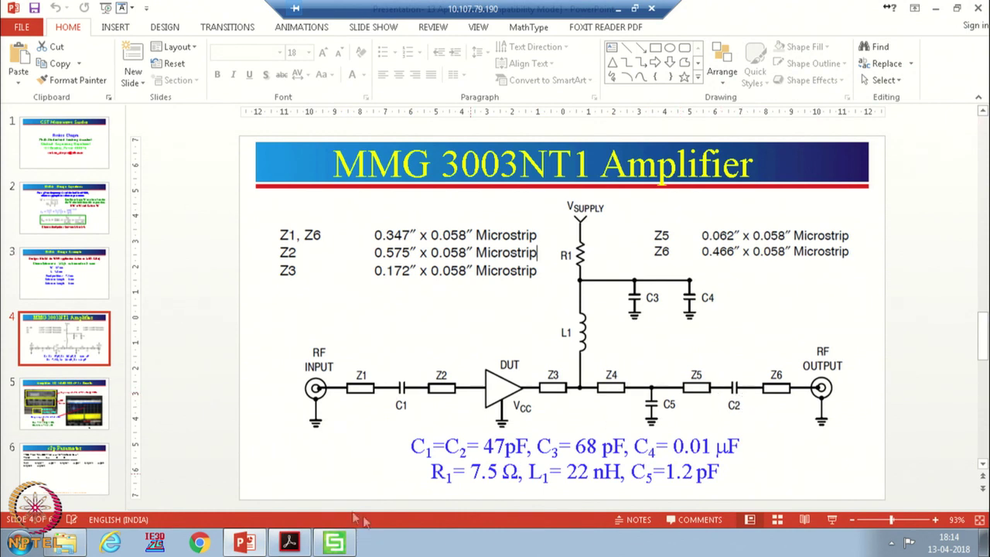
pyautogui.click(262, 544)
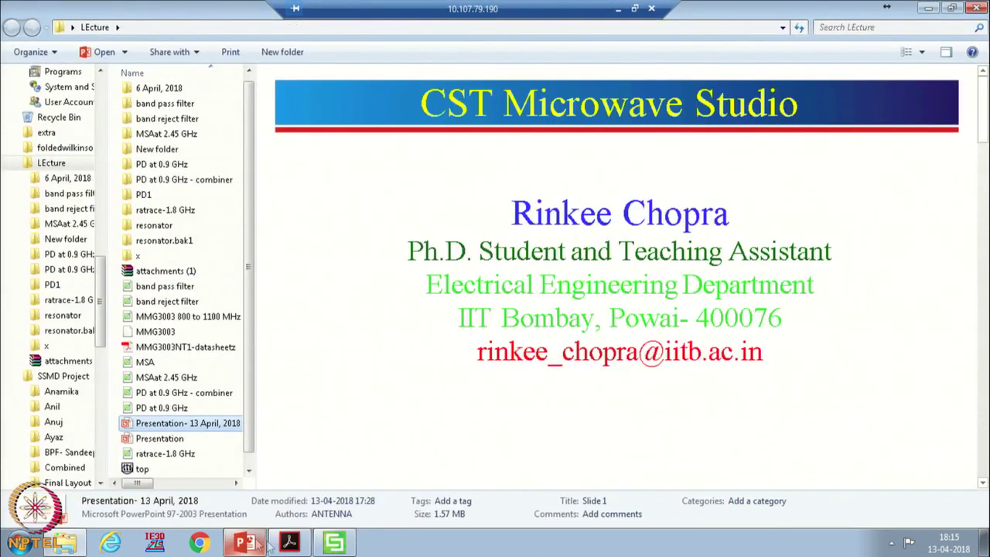
pyautogui.click(334, 543)
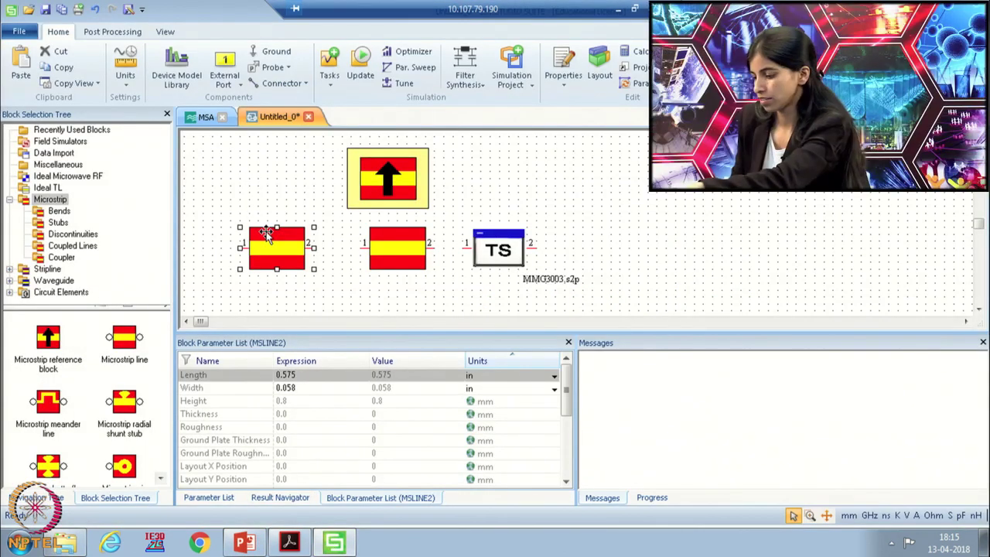
pyautogui.hotkey('ctrl', 'v')
pyautogui.hotkey('ctrl', 'v')
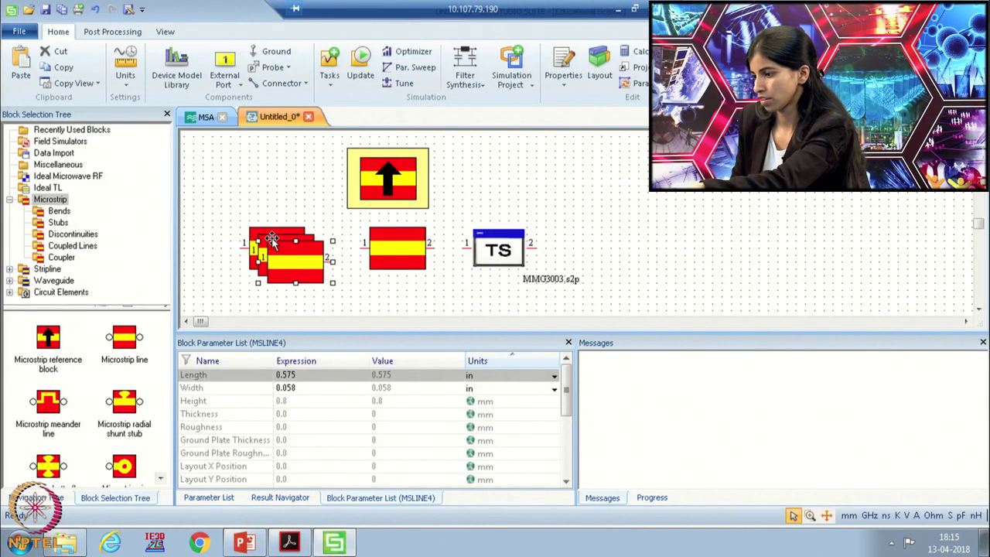
pyautogui.hotkey('ctrl', 'v')
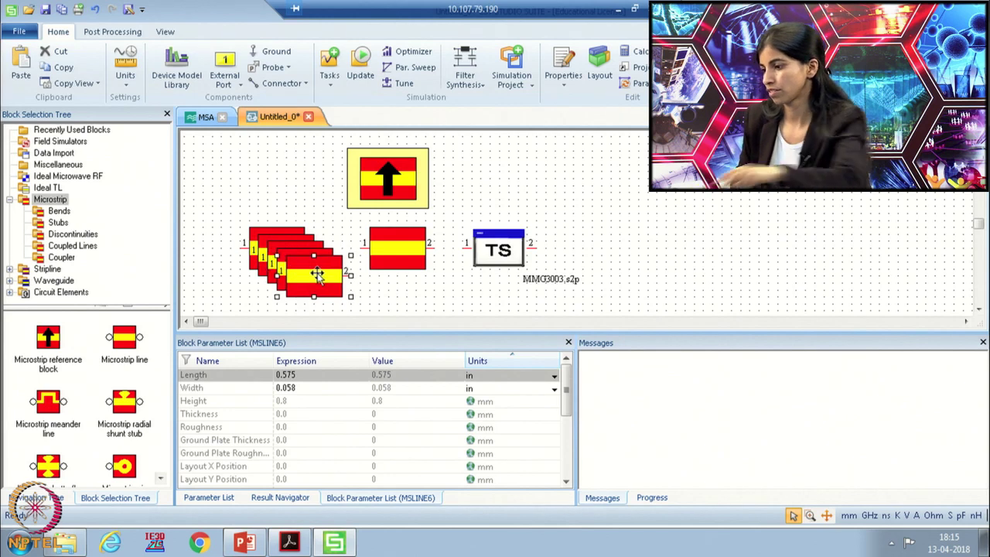
pyautogui.hotkey('ctrl', 'c')
pyautogui.hotkey('ctrl', 'v')
# - Arrange the four additional microstrip lines in a row on the port 2 side of the MMG3003.s2p block
pyautogui.click(630, 252)
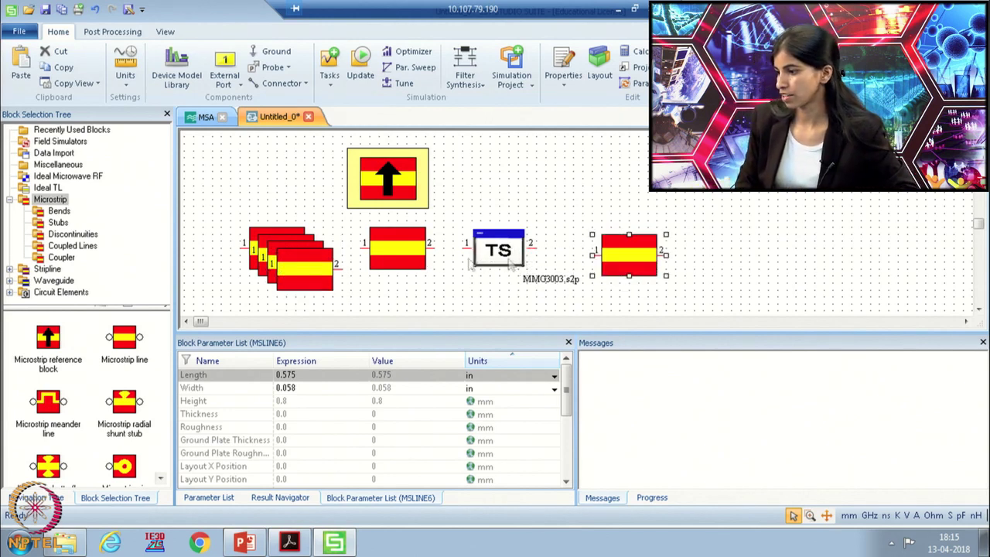
pyautogui.hotkey('ctrl', 'v')
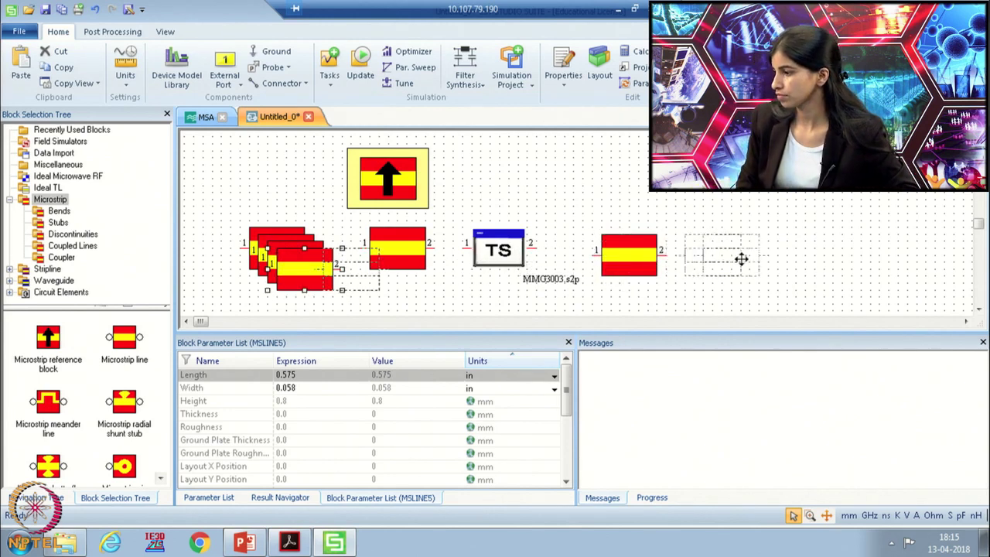
pyautogui.click(742, 259)
pyautogui.hotkey('ctrl', 'v')
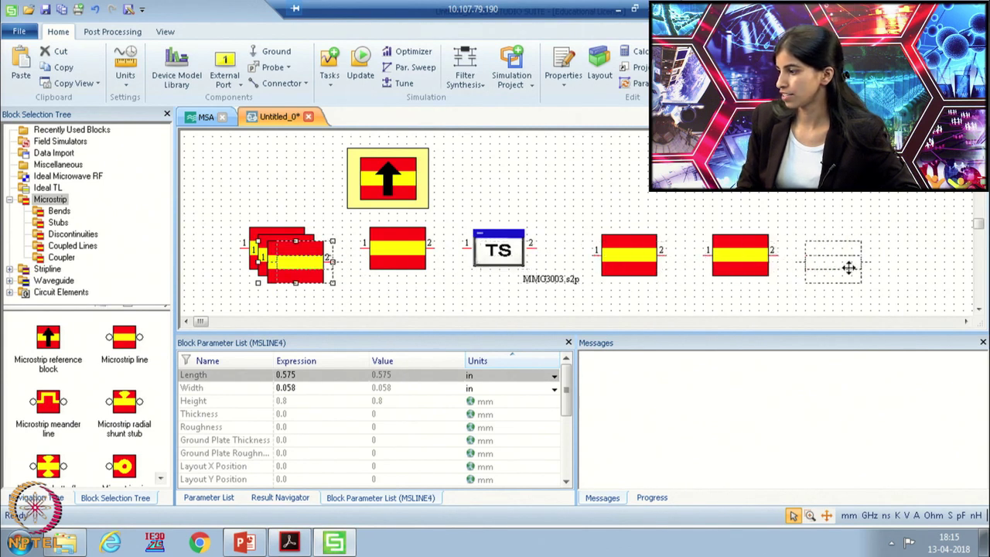
pyautogui.click(855, 265)
# - Check the Z1 dimensions in PowerPoint and set the Length of the input-side outermost microstrip line to 0.347 in in CST Studio Suite
pyautogui.hotkey('alt', 'Tab')
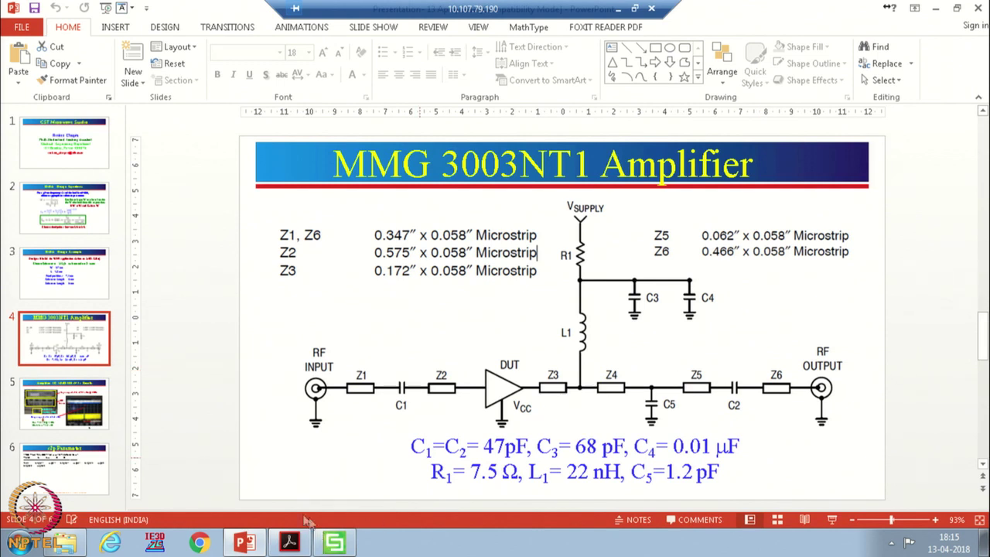
pyautogui.click(335, 542)
pyautogui.click(303, 390)
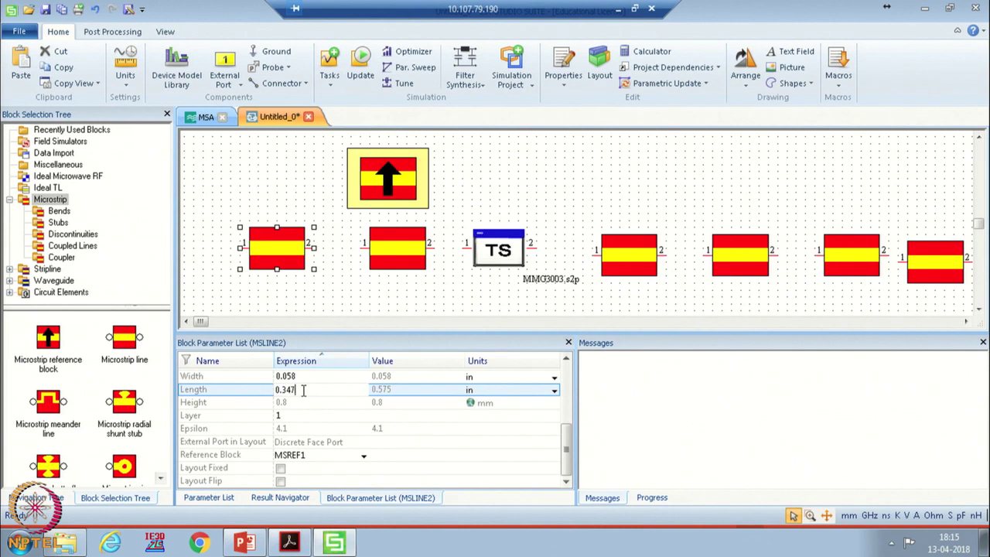
pyautogui.click(696, 310)
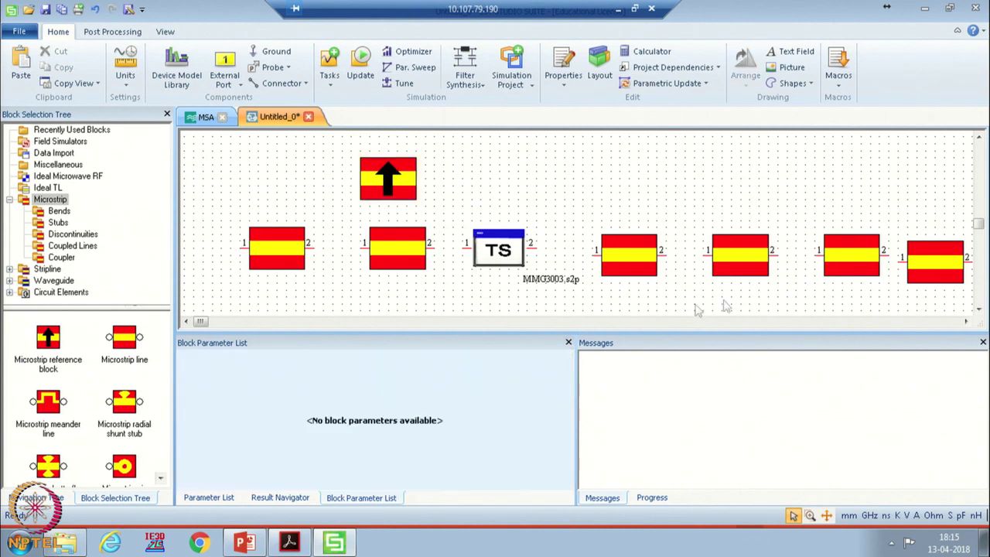
# - Set the Length of the outermost microstrip line on the output side to 0.347 in
pyautogui.click(928, 271)
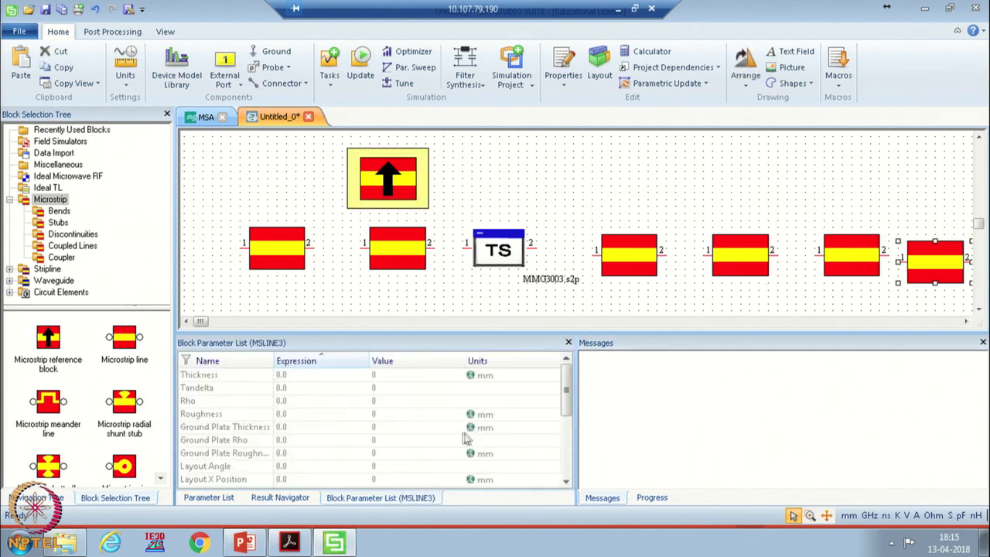
pyautogui.scroll(-5, 480, 445)
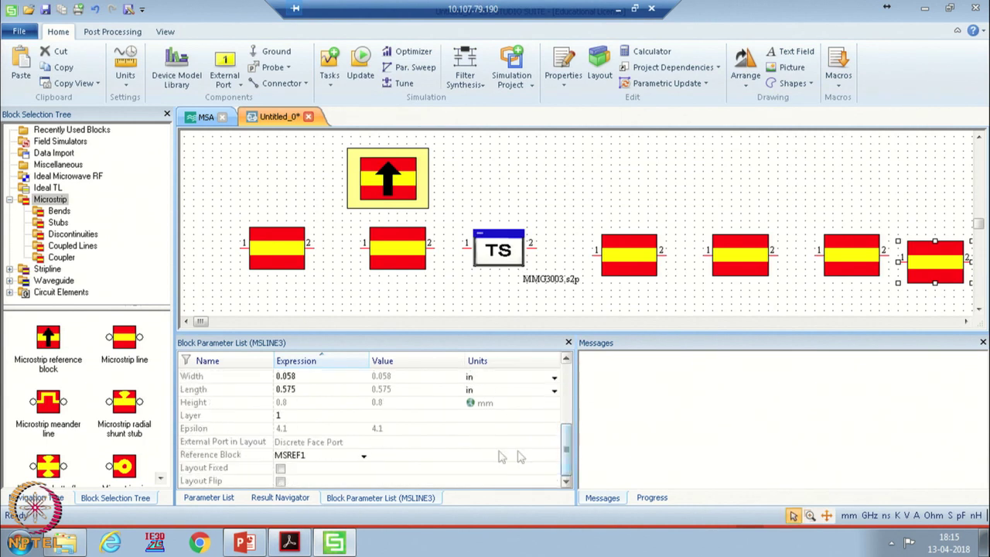
pyautogui.doubleClick(298, 389)
pyautogui.write('0.347')
pyautogui.click(373, 290)
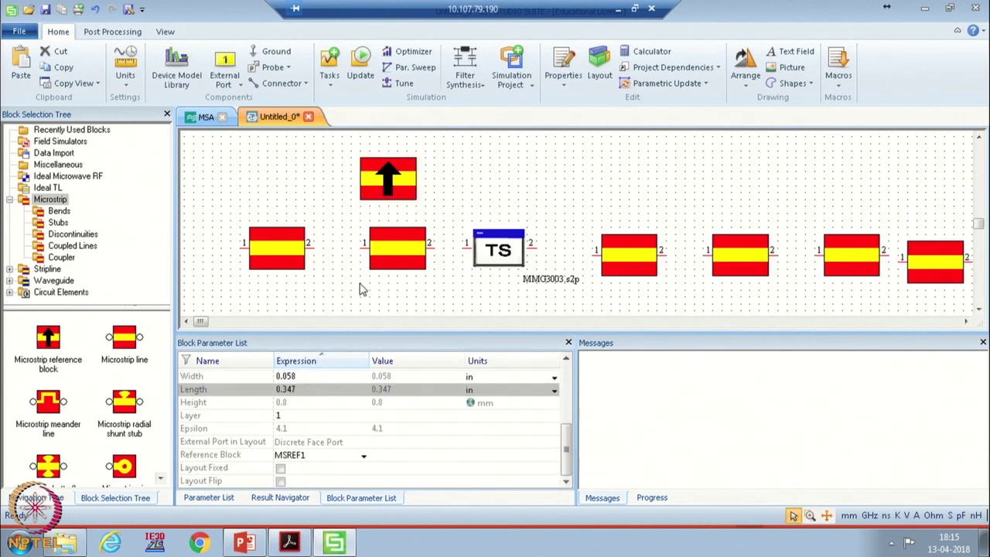
# - Check the Z3 dimensions in PowerPoint and set the Length of the microstrip line next to the MMG3003.s2p output to 0.172 in in CST Studio Suite
pyautogui.click(390, 255)
pyautogui.click(244, 544)
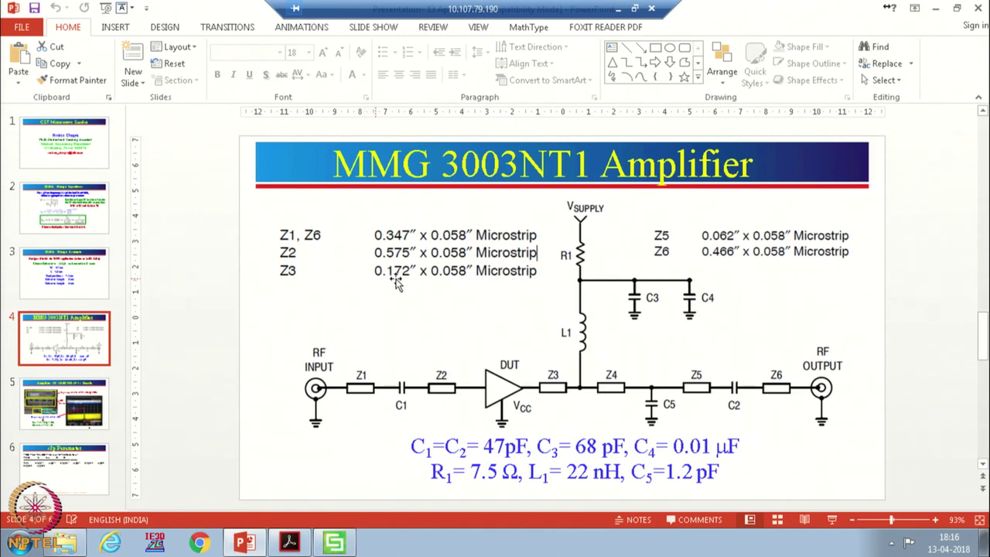
pyautogui.click(244, 544)
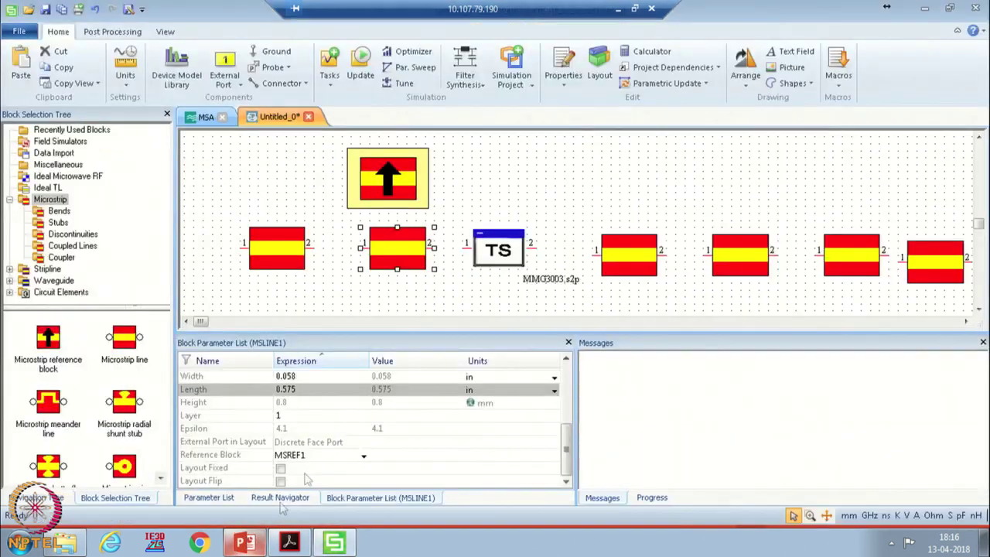
pyautogui.click(629, 255)
pyautogui.click(306, 389)
pyautogui.write('0.17')
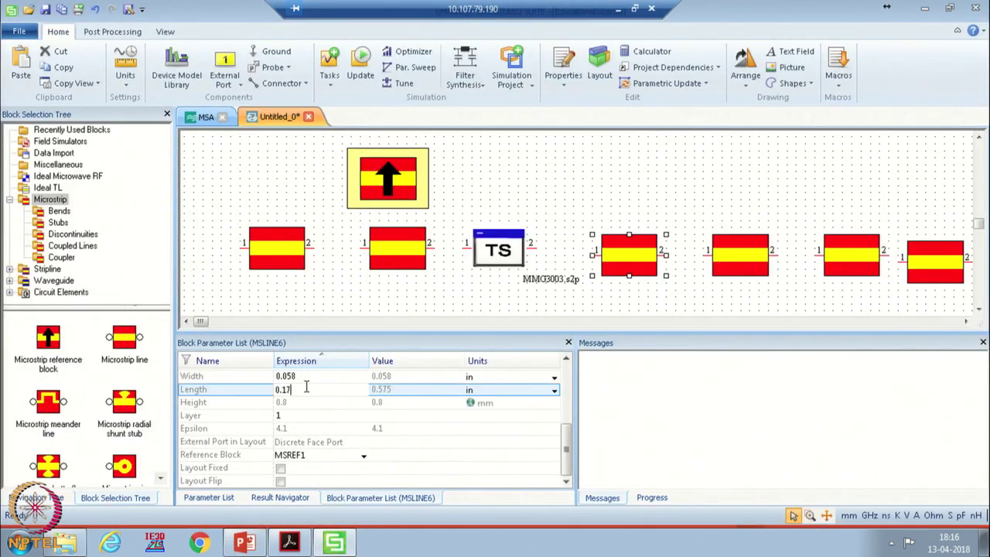
pyautogui.write('2')
pyautogui.press('Return')
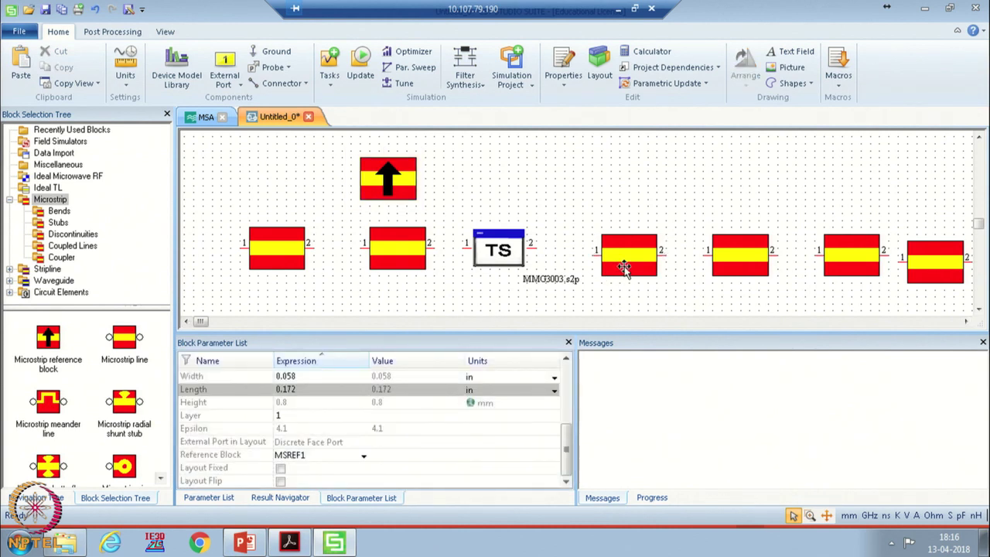
# - Check the slide dimensions in PowerPoint and set the Length of the second output-side microstrip line to 0.062 in in CST Studio Suite
pyautogui.click(744, 249)
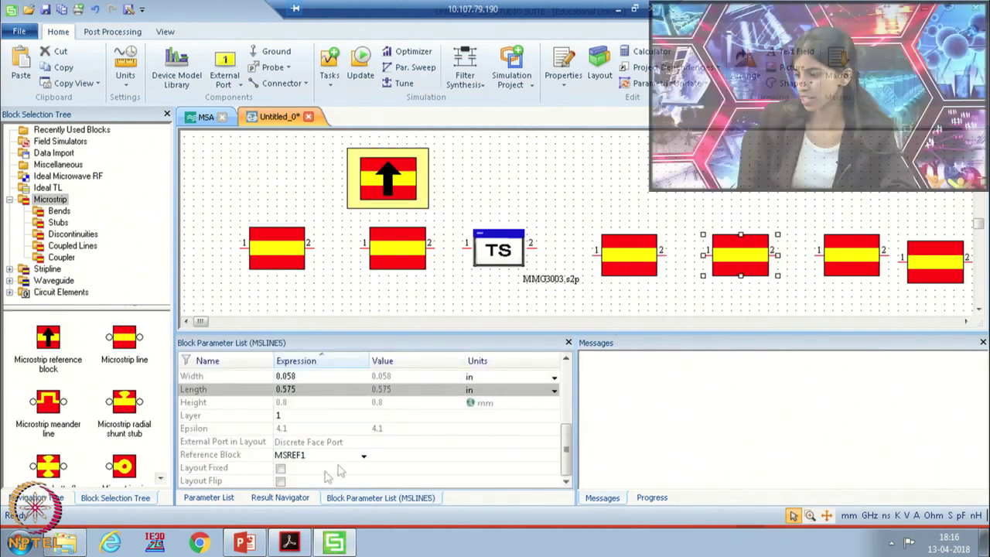
pyautogui.click(244, 542)
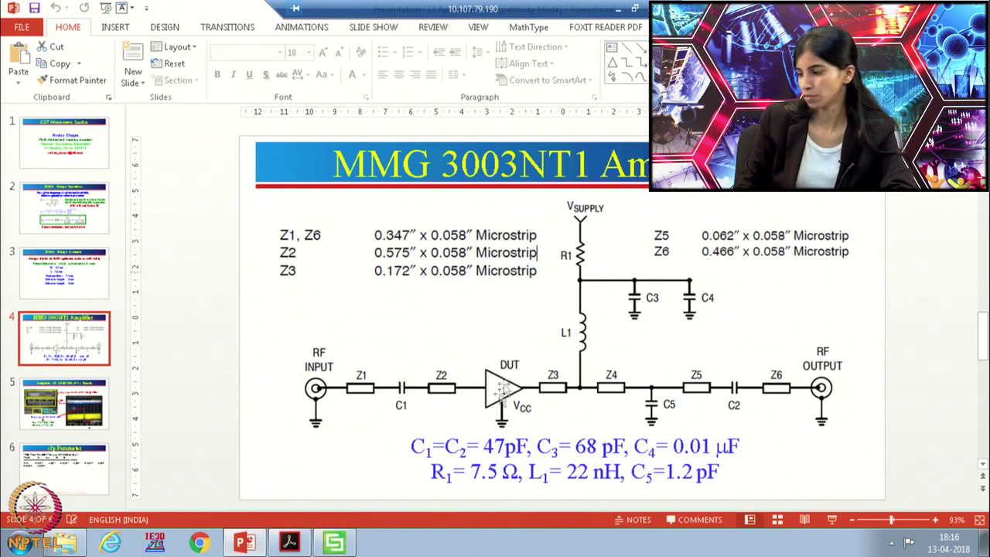
pyautogui.write('0.062')
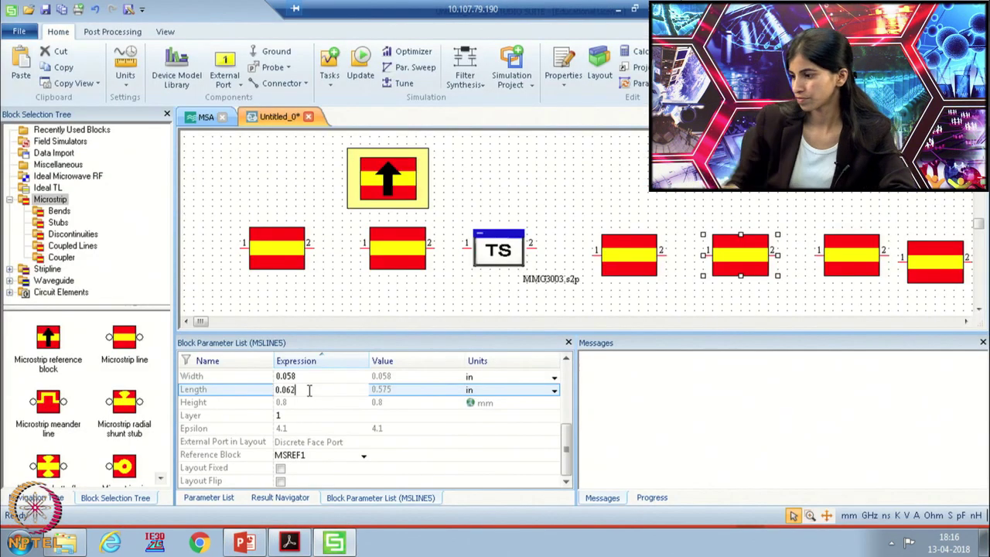
pyautogui.click(343, 306)
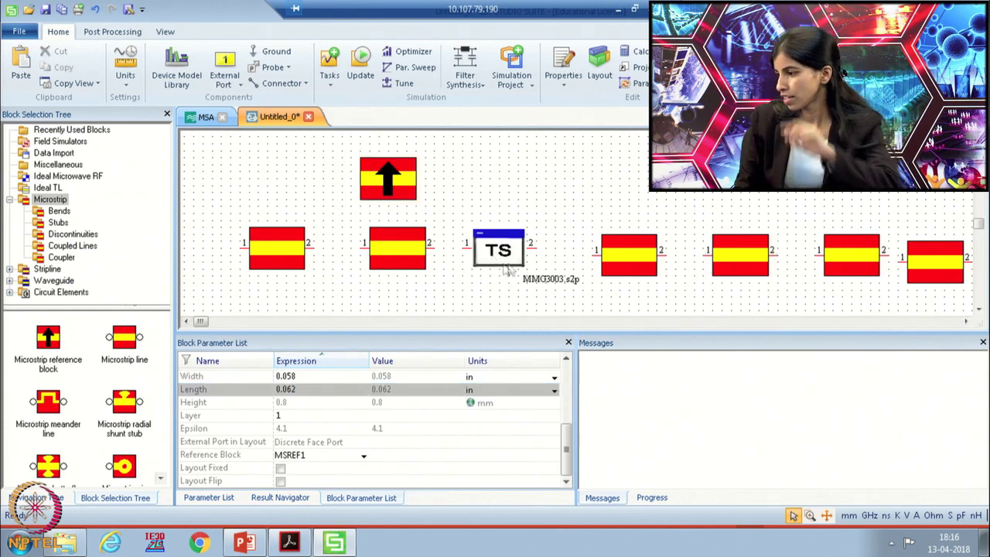
# - Review the MMG 3003NT1 amplifier schematic and component values full screen in PowerPoint, and return to CST Studio Suite
pyautogui.hotkey('alt', 'Tab')
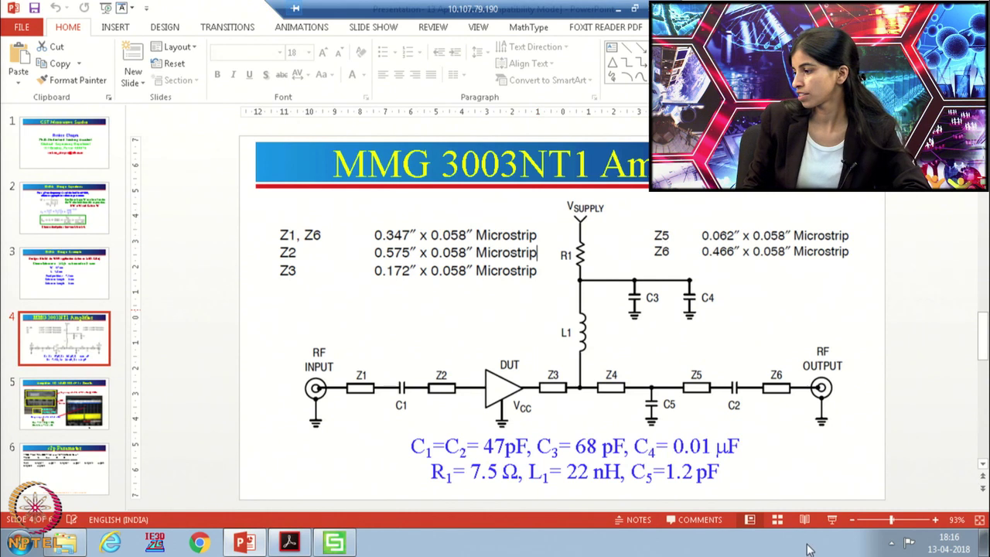
pyautogui.click(831, 526)
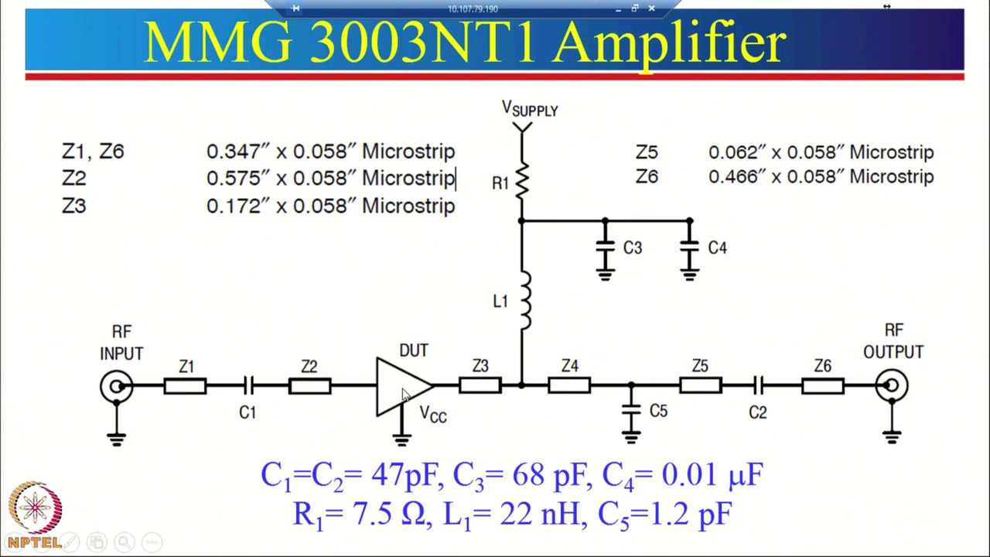
pyautogui.press('Escape')
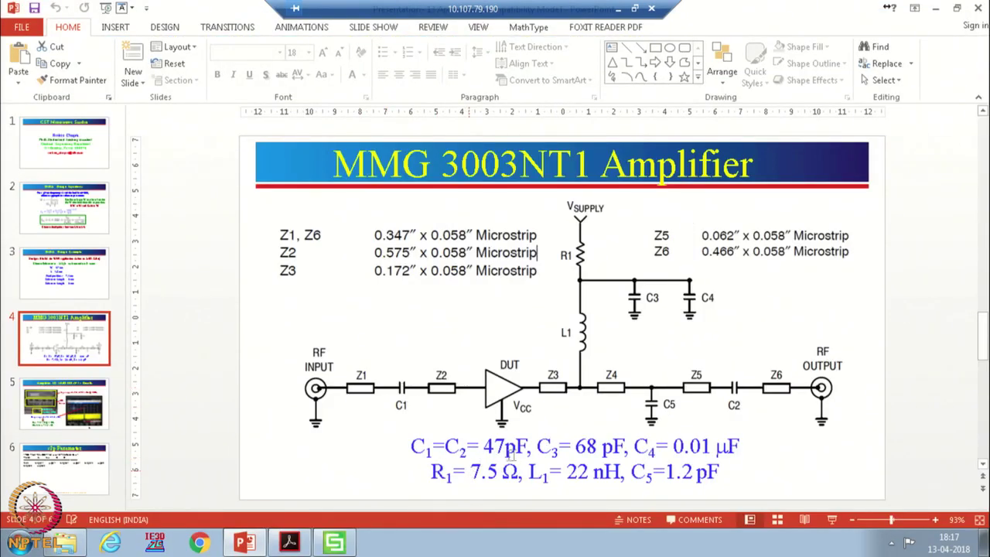
pyautogui.click(335, 541)
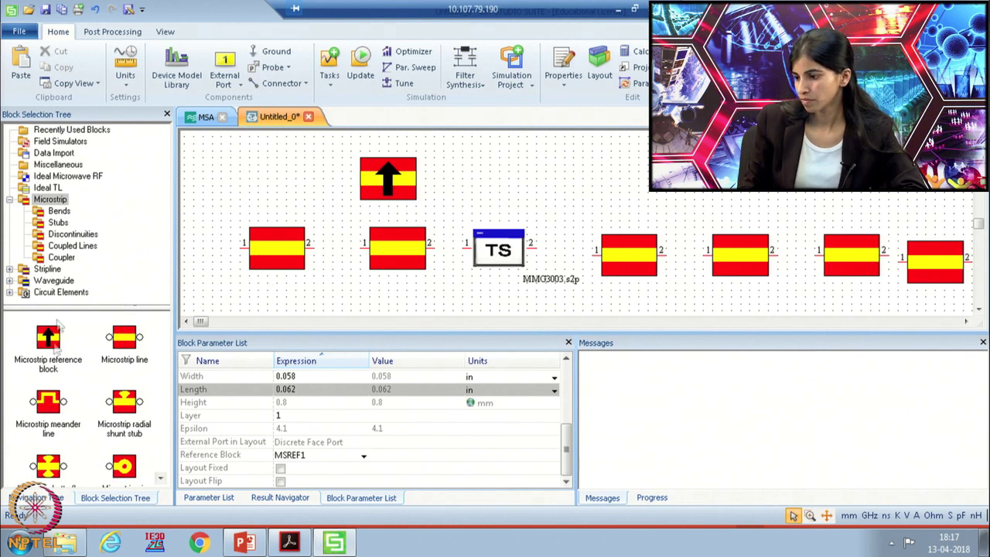
# - Insert a capacitor from the recently used blocks between the two input-side microstrip lines, spacing the blocks to fit it
pyautogui.click(61, 152)
pyautogui.click(70, 130)
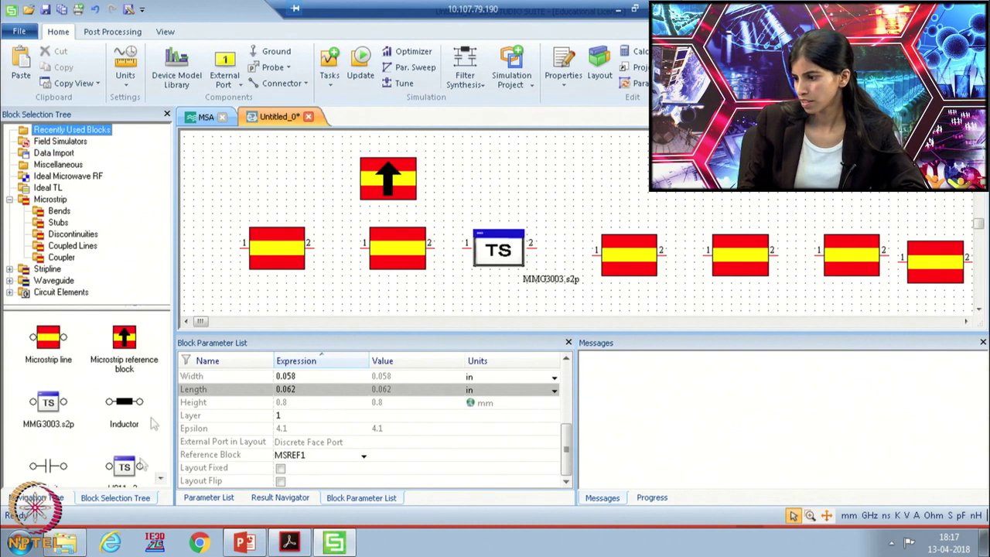
pyautogui.moveTo(48, 466); pyautogui.dragTo(333, 288)
pyautogui.moveTo(290, 241); pyautogui.dragTo(221, 249)
pyautogui.moveTo(345, 288); pyautogui.dragTo(304, 247)
pyautogui.click(299, 249)
# - Paste a second capacitor and place it in series between the last two output-side microstrip lines, moving those lines apart
pyautogui.hotkey('ctrl', 'v')
pyautogui.click(850, 246)
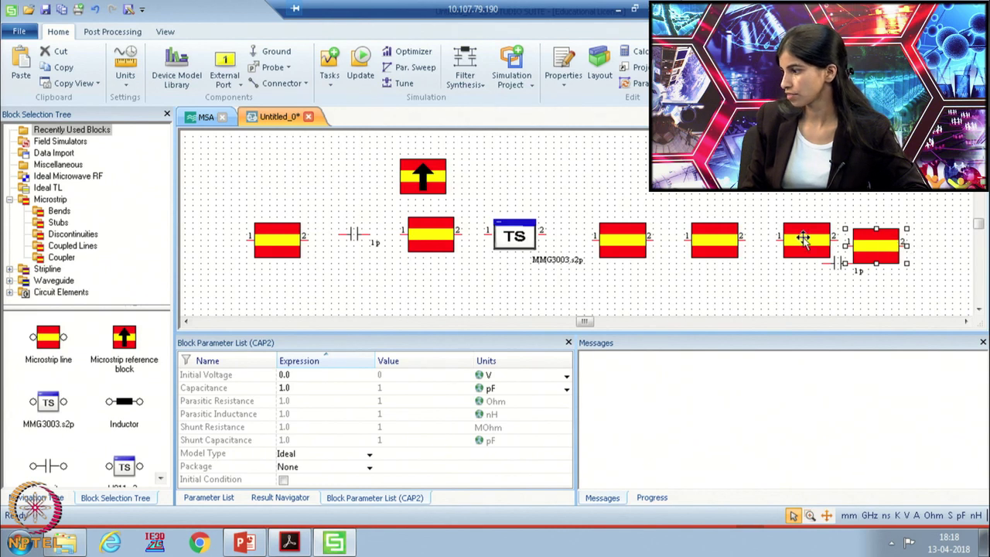
pyautogui.moveTo(885, 244); pyautogui.dragTo(939, 245)
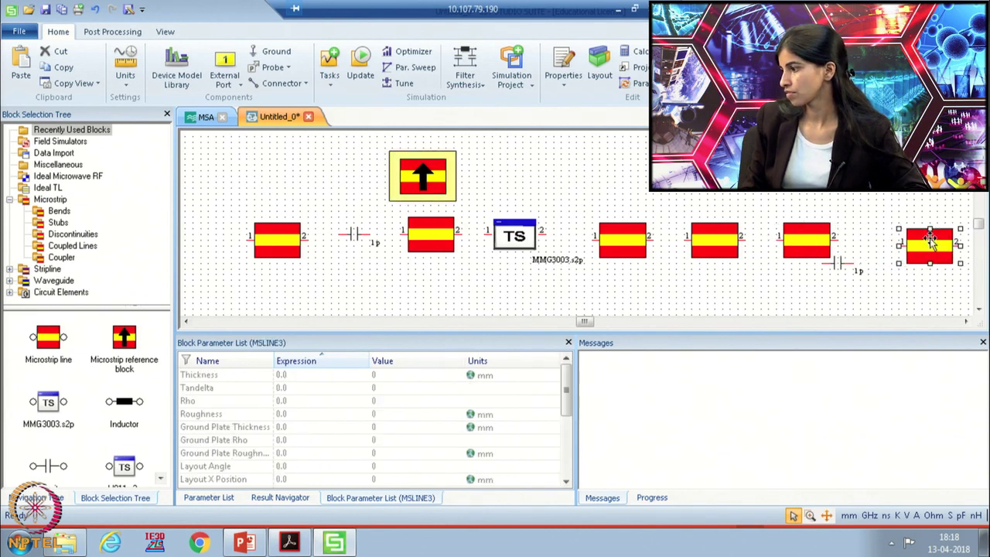
pyautogui.moveTo(843, 265); pyautogui.dragTo(925, 249)
pyautogui.click(807, 242)
pyautogui.moveTo(807, 242); pyautogui.dragTo(791, 242)
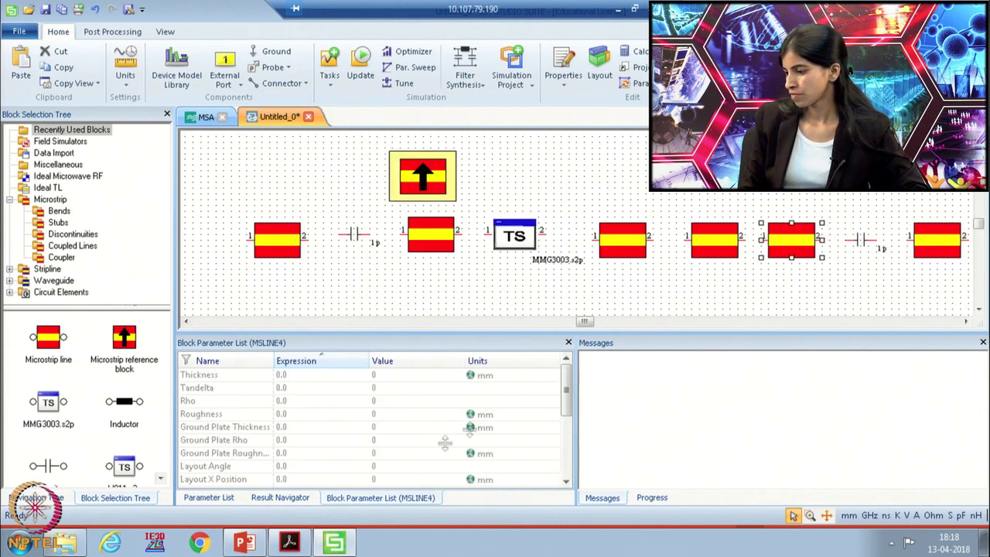
# - Check C5 in the PowerPoint schematic and place a copied, vertically rotated capacitor below the gap between the second and third output-side lines
pyautogui.click(245, 543)
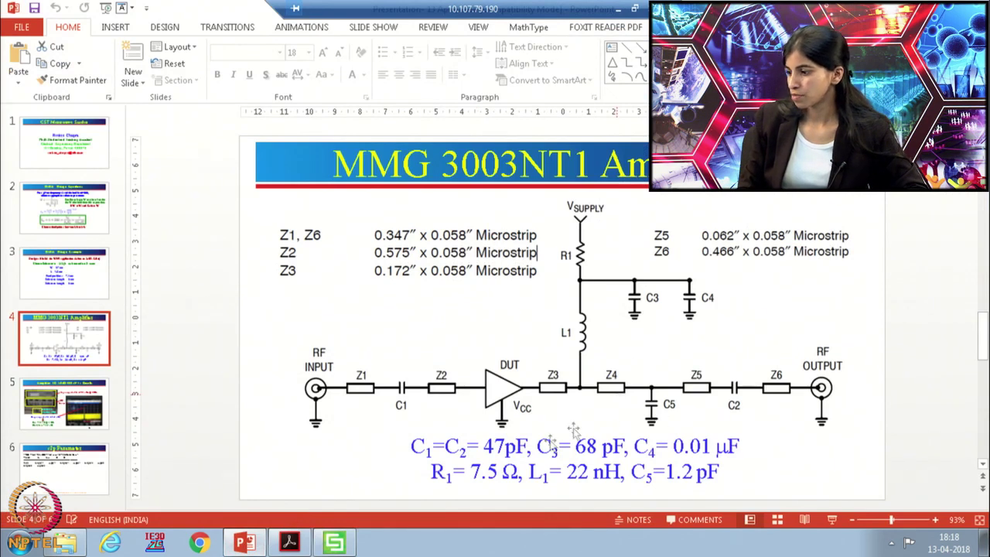
pyautogui.click(291, 541)
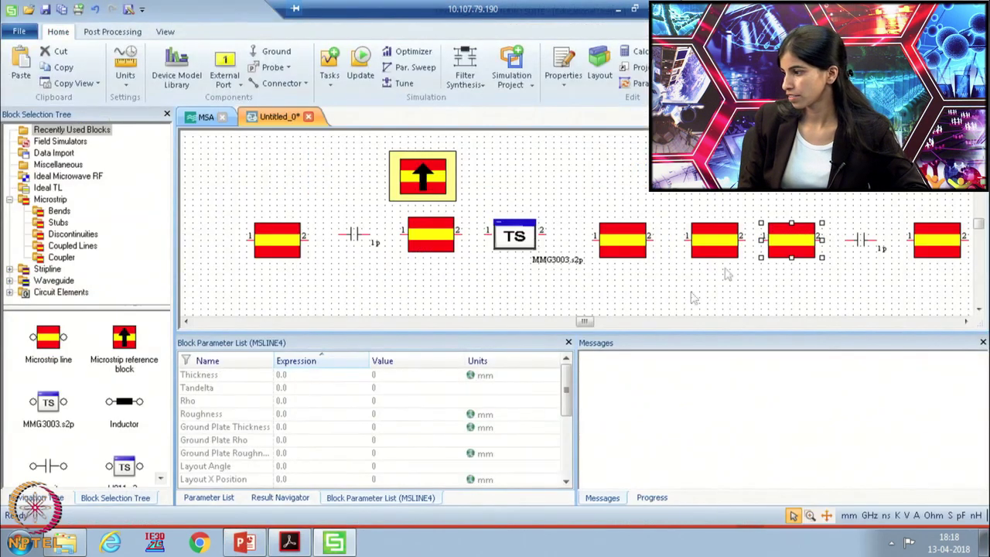
pyautogui.click(860, 242)
pyautogui.moveTo(860, 242); pyautogui.dragTo(684, 273)
pyautogui.rightClick(686, 277)
pyautogui.click(731, 369)
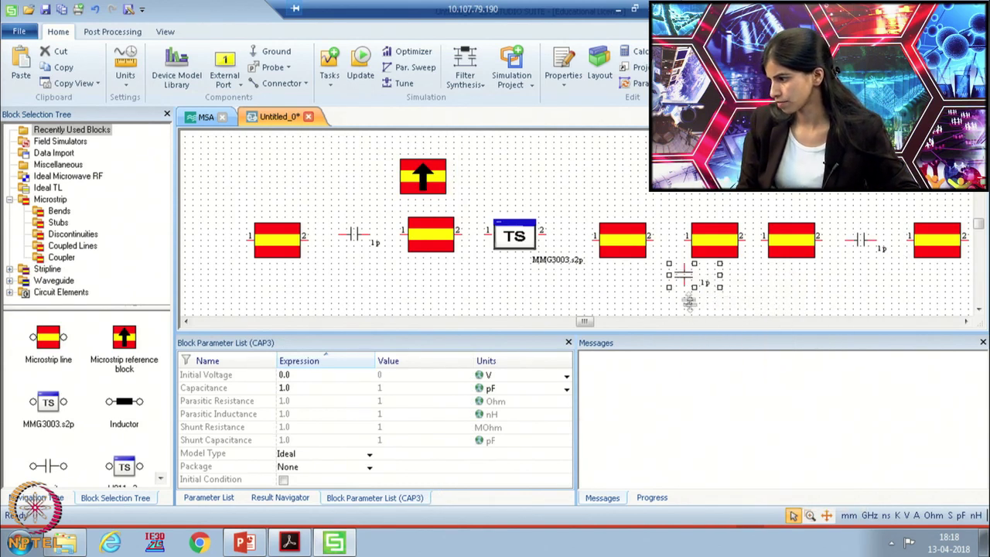
pyautogui.moveTo(672, 264); pyautogui.dragTo(754, 280)
pyautogui.click(719, 299)
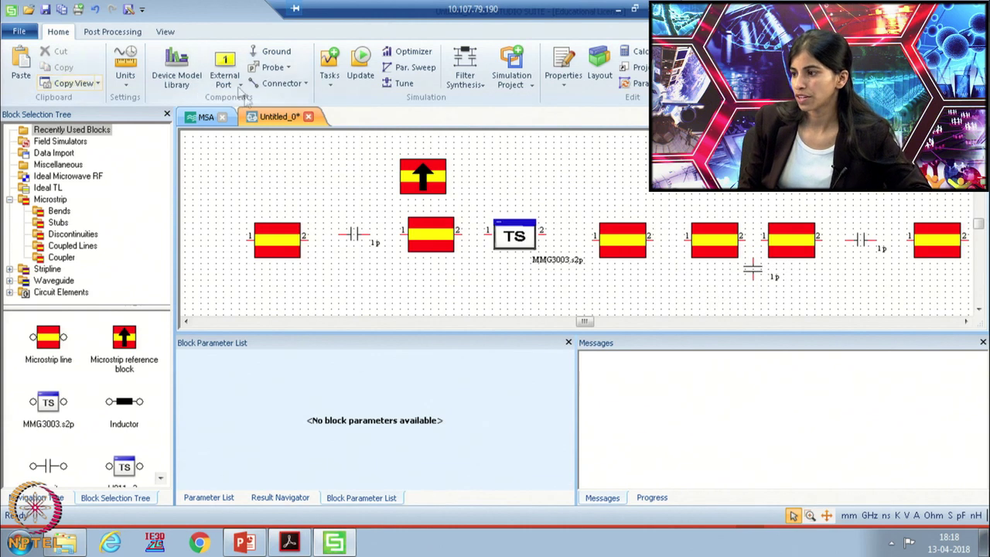
# - Connect the first input-side microstrip line through the series capacitor to port 1 of the second input-side line
pyautogui.click(277, 83)
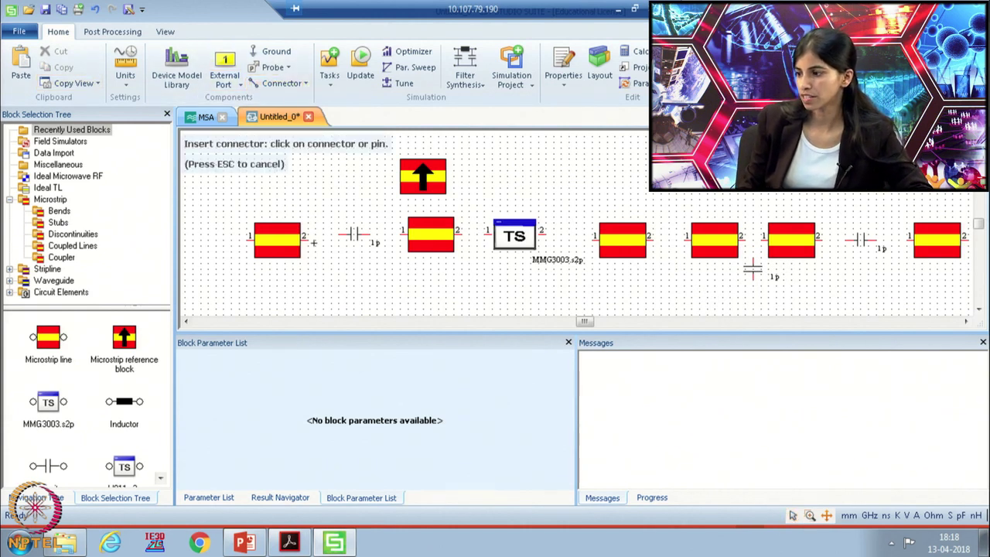
pyautogui.click(306, 239)
pyautogui.click(345, 234)
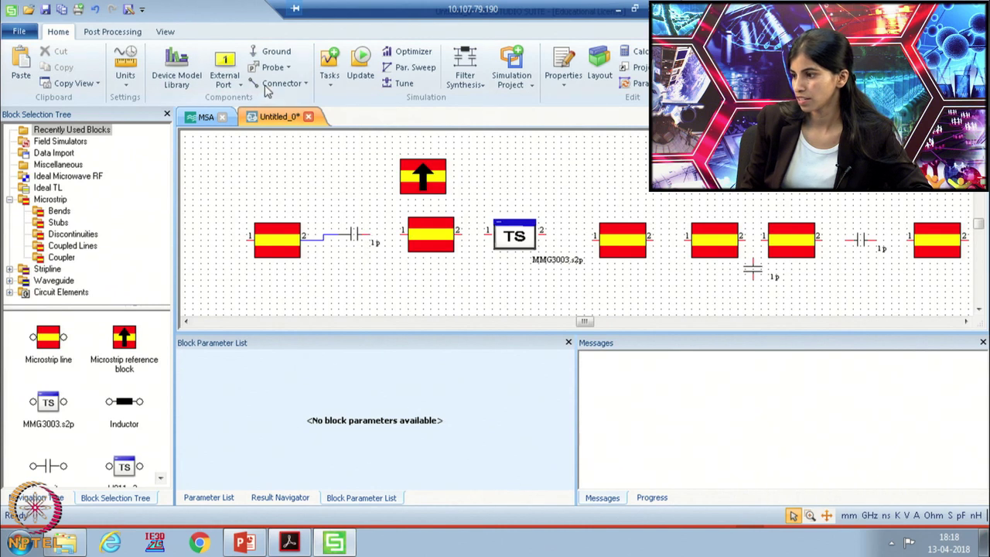
pyautogui.click(277, 83)
pyautogui.click(368, 235)
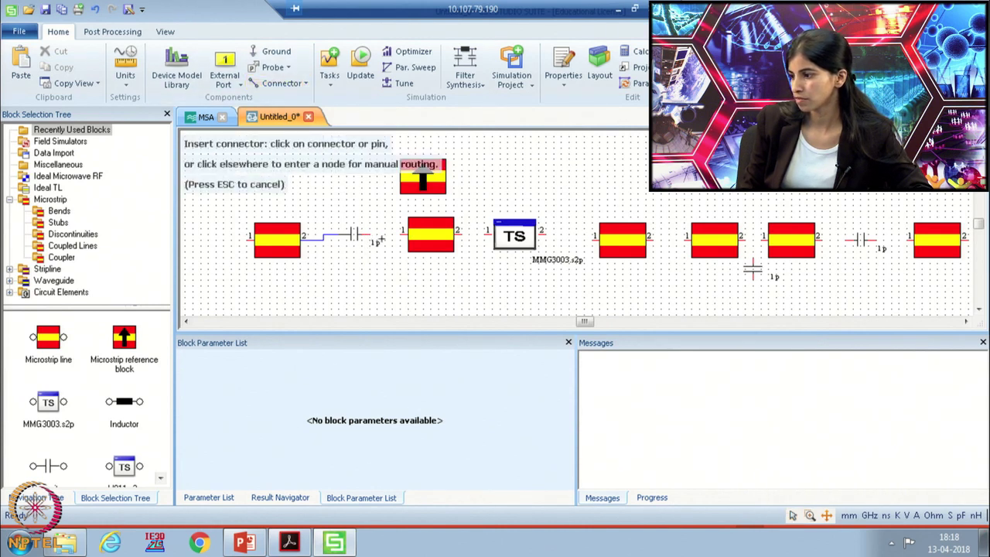
pyautogui.click(399, 235)
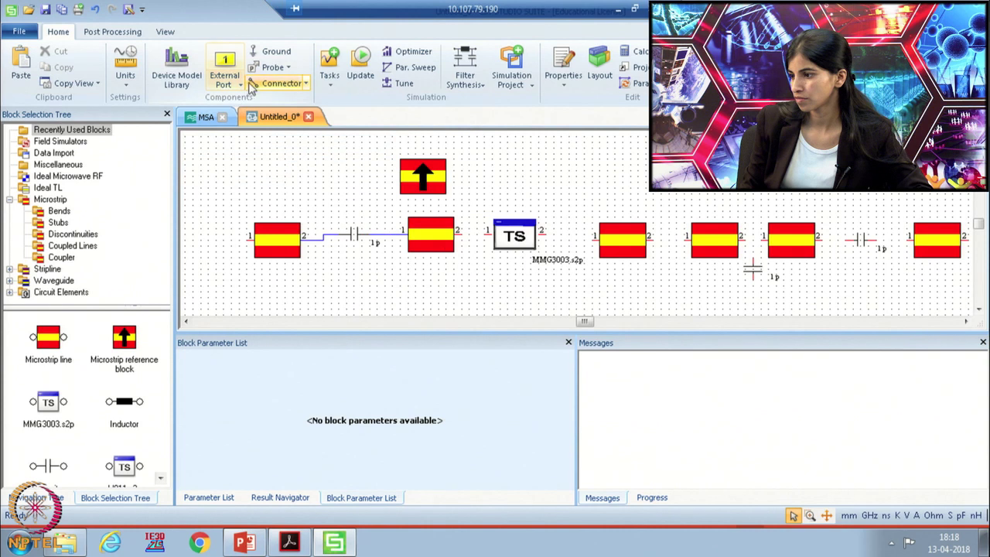
# - Wire the second input-side line through the MMG3003.s2p block to the first three output-side lines and shunt capacitor, and ground that capacitor
pyautogui.click(460, 232)
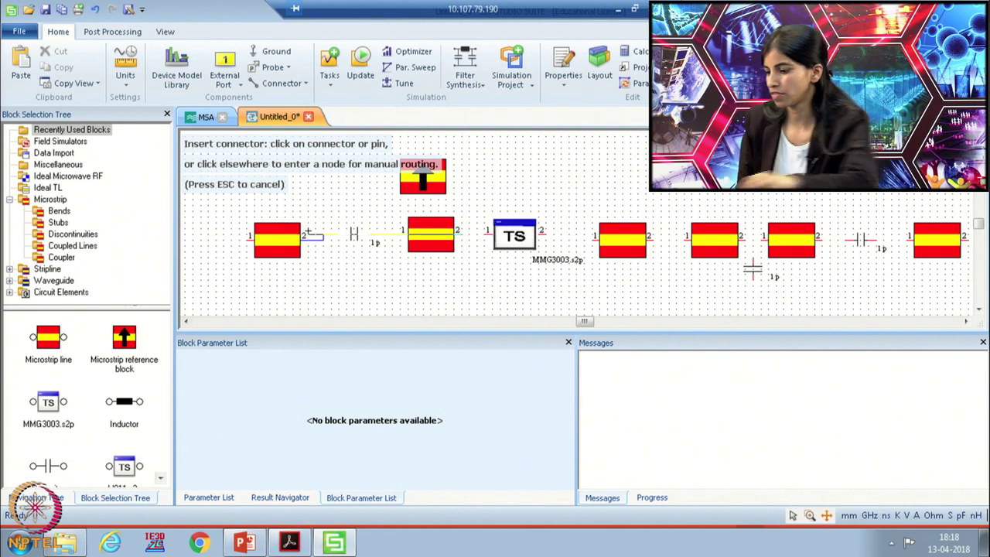
pyautogui.press('Escape')
pyautogui.click(272, 85)
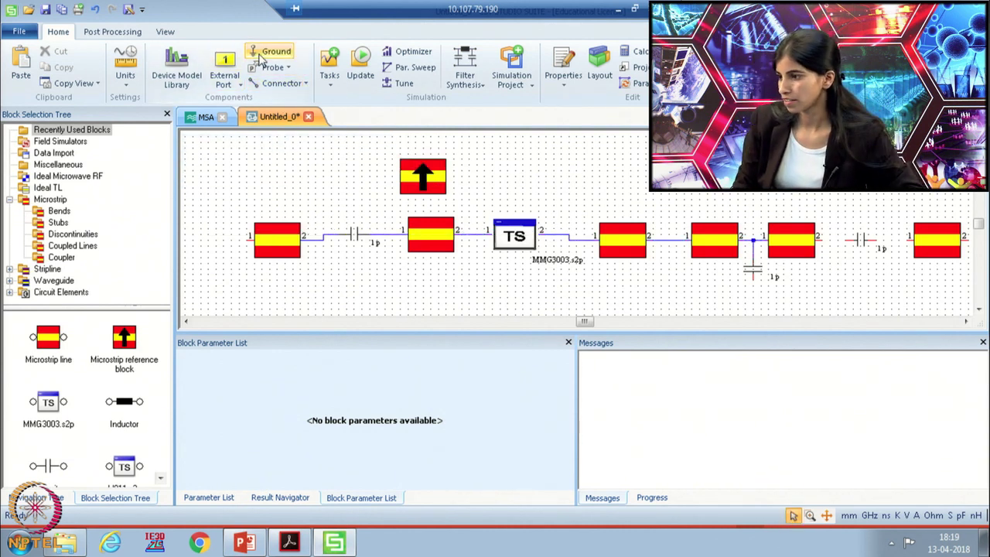
pyautogui.click(261, 58)
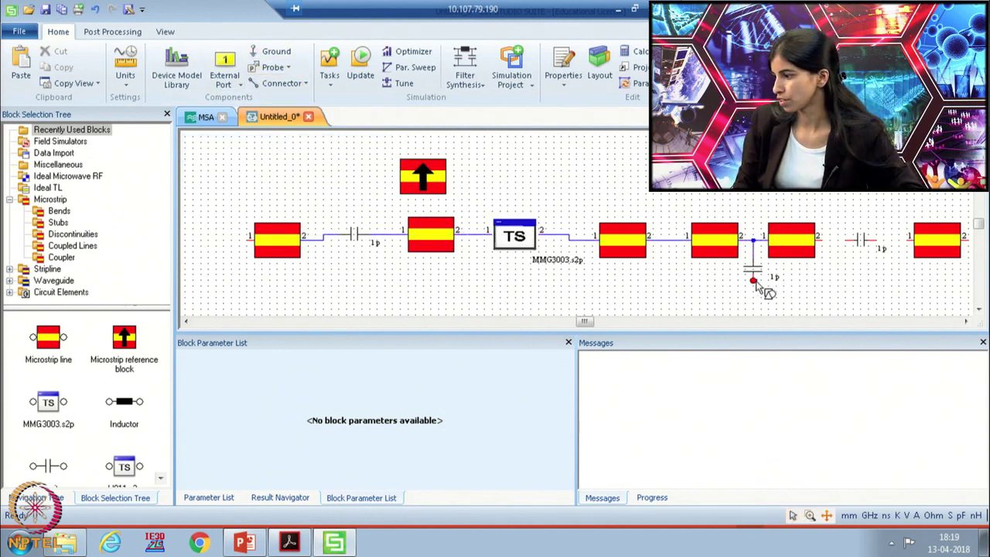
pyautogui.click(753, 281)
# - Set the Capacitance of both the input-side and output-side series capacitors to 47 pF
pyautogui.click(365, 240)
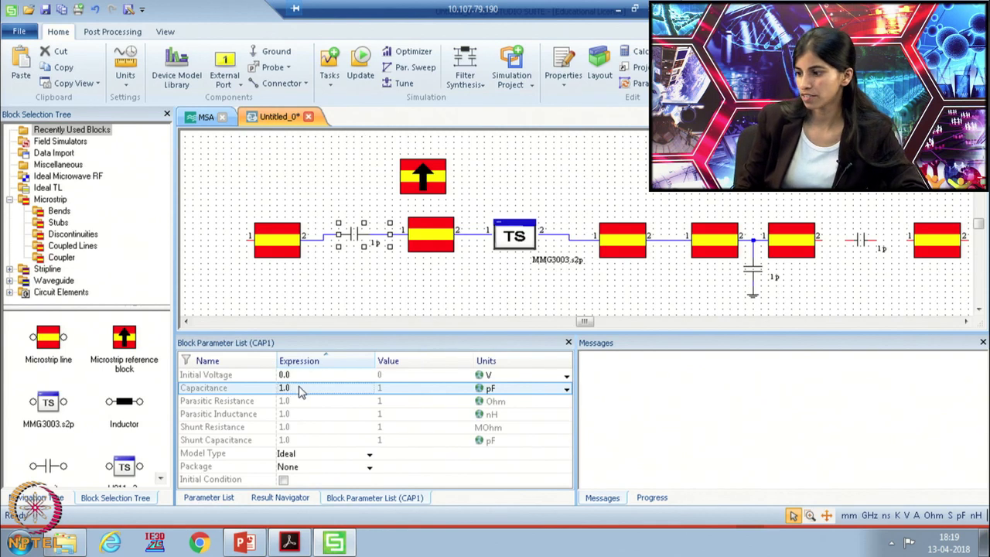
pyautogui.click(302, 389)
pyautogui.write('47')
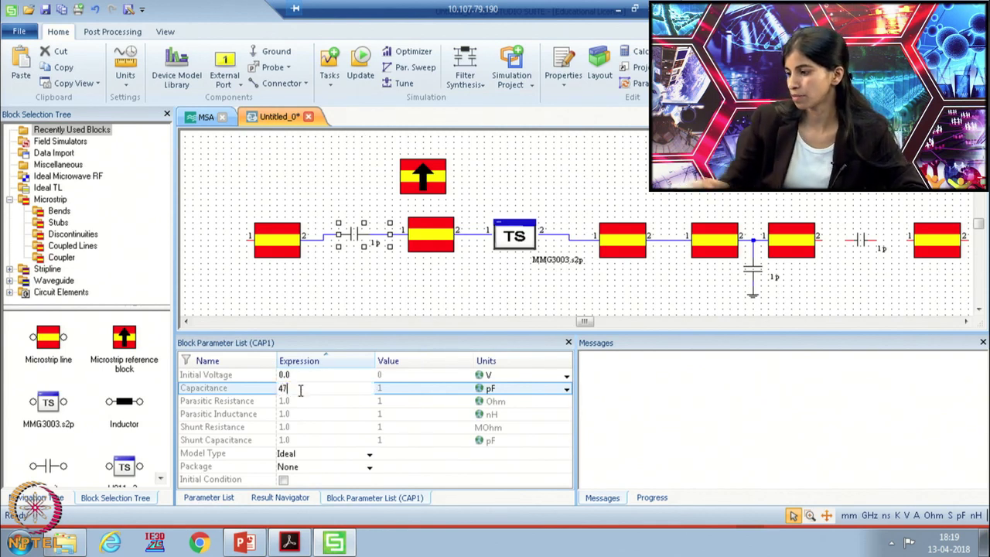
pyautogui.click(392, 310)
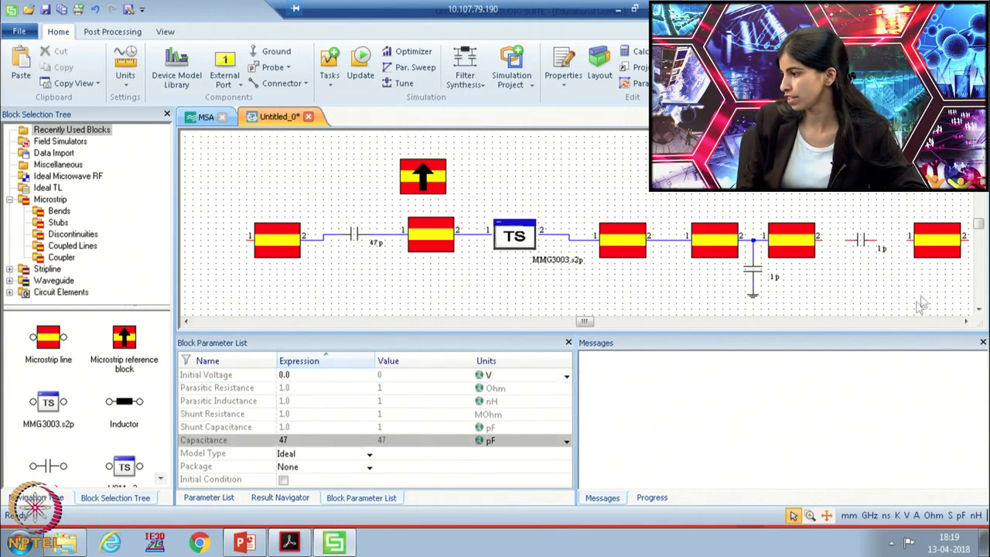
pyautogui.click(859, 244)
pyautogui.click(349, 388)
pyautogui.write('47')
pyautogui.click(353, 294)
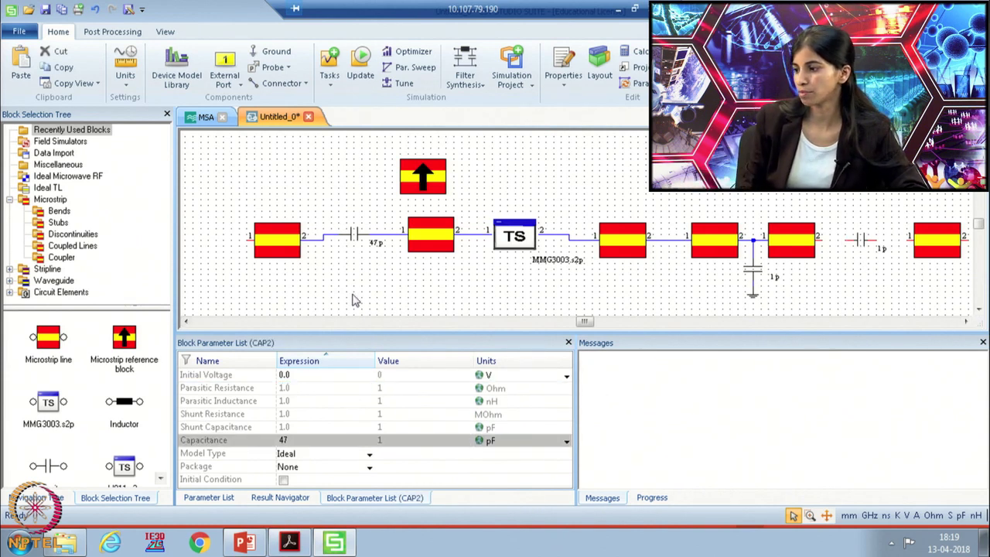
# - Set the Capacitance of the grounded shunt capacitor between the second and third output-side lines to 1.2 pF
pyautogui.click(748, 277)
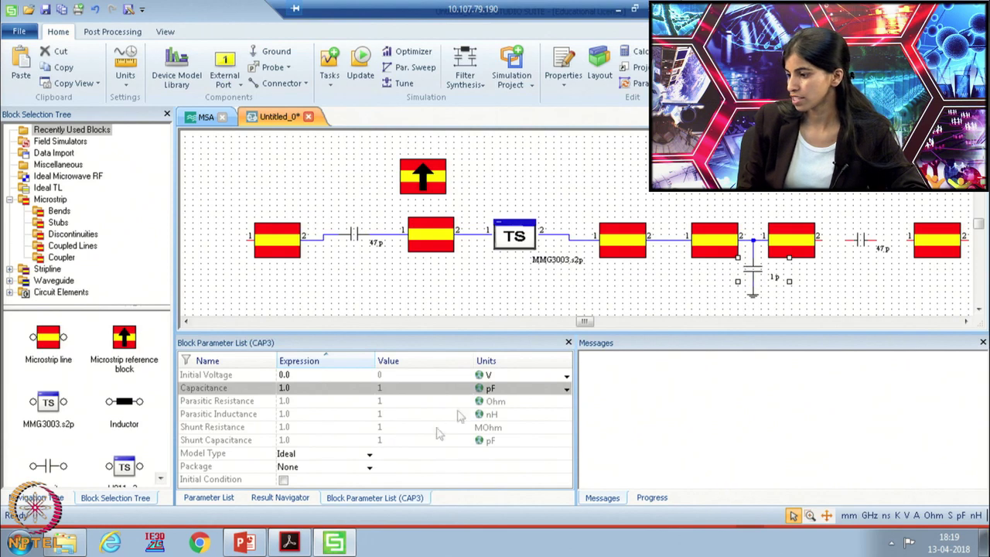
pyautogui.click(285, 389)
pyautogui.click(244, 544)
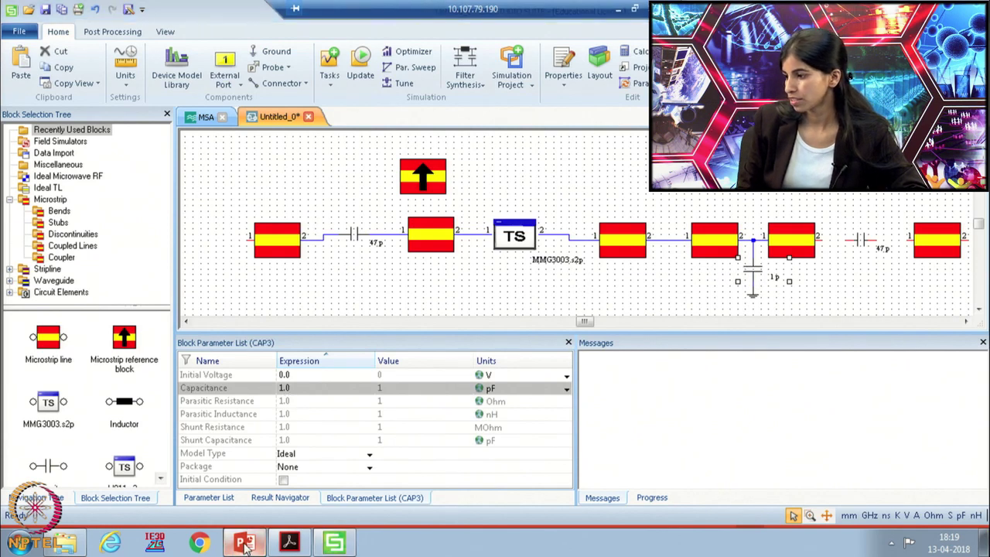
pyautogui.click(244, 544)
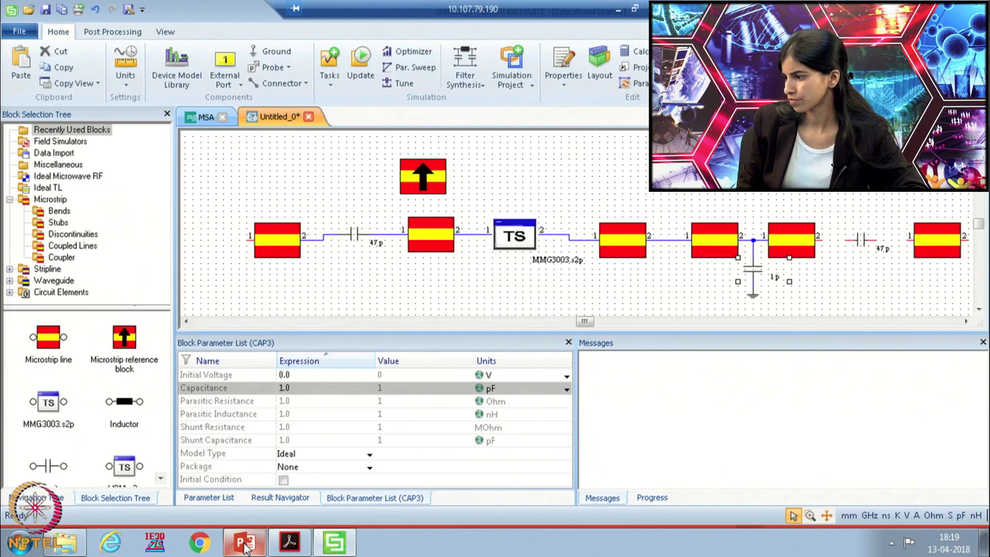
pyautogui.click(302, 389)
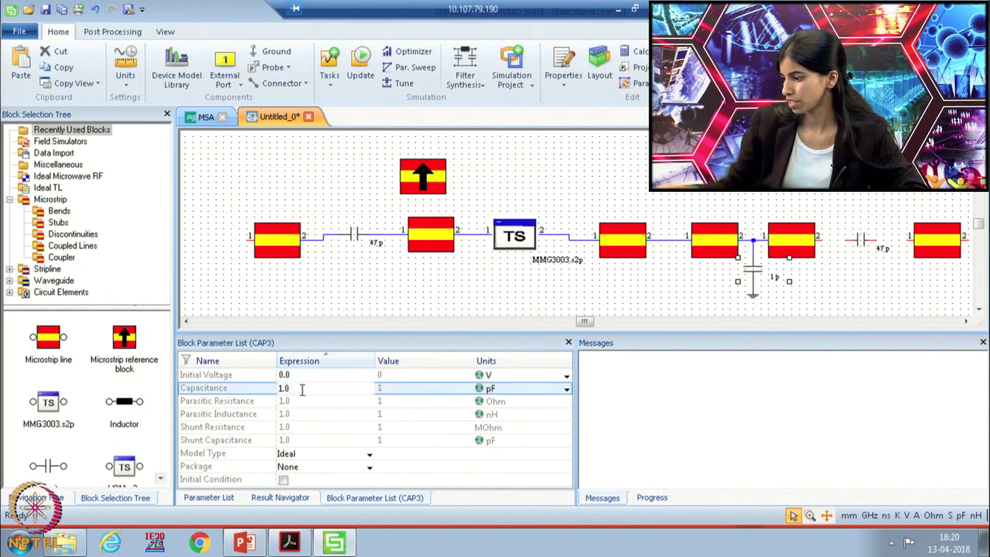
pyautogui.press('BackSpace')
pyautogui.write('2')
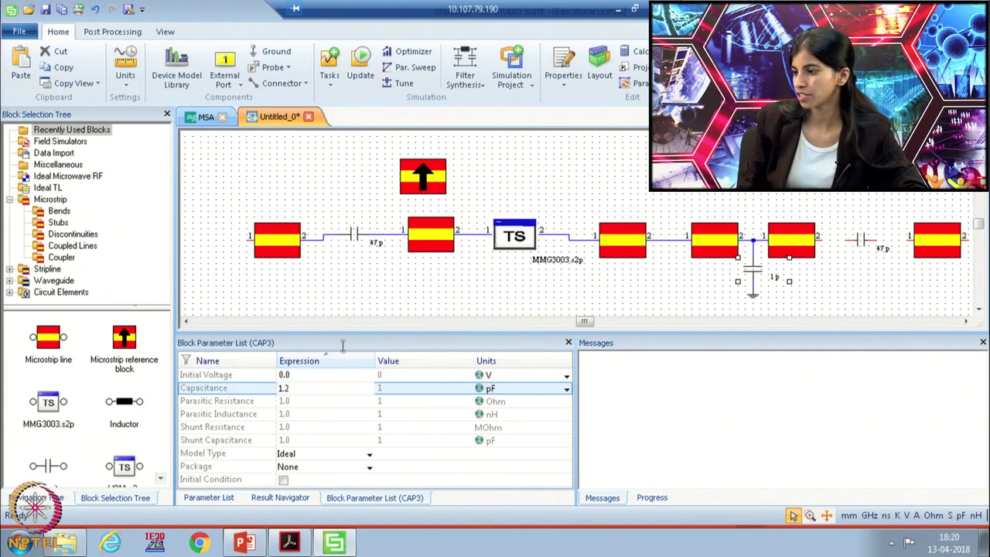
pyautogui.click(345, 308)
# - Place an external port before the first input-side microstrip line and connect it to that line's port 1
pyautogui.click(224, 66)
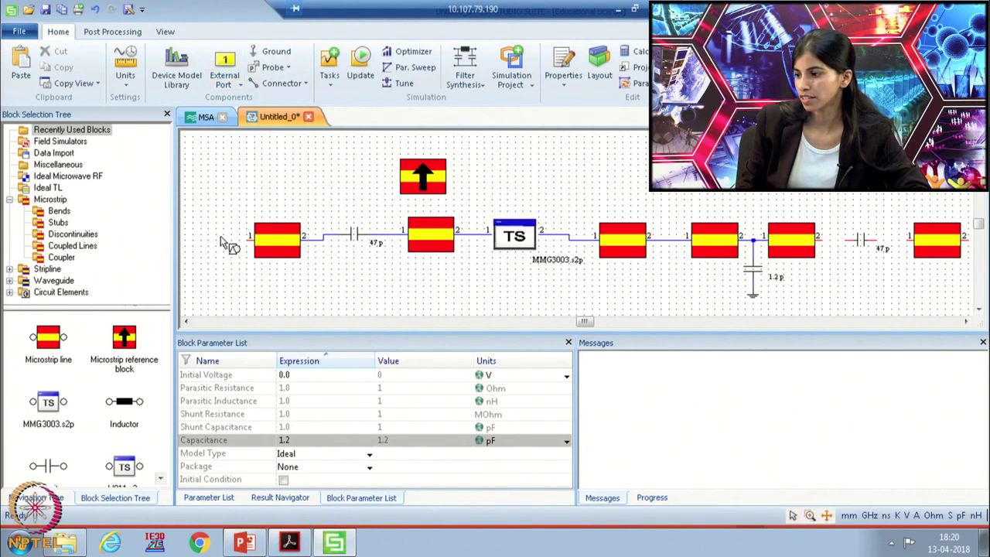
pyautogui.click(221, 238)
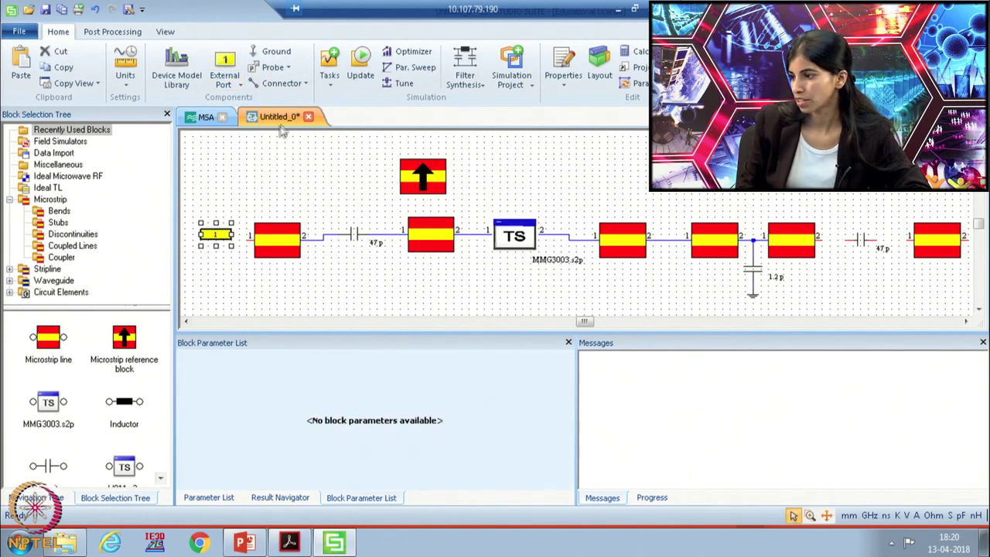
pyautogui.click(245, 232)
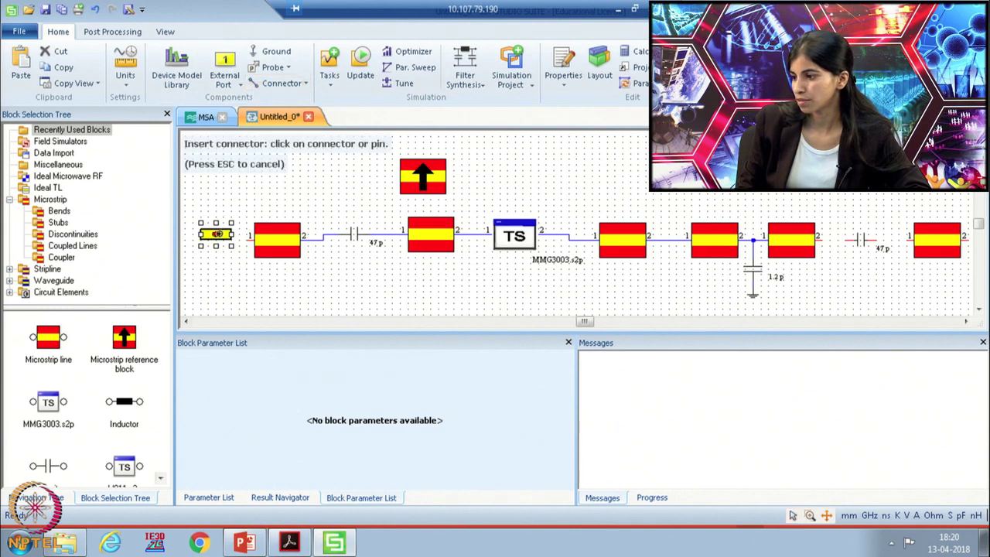
pyautogui.click(247, 240)
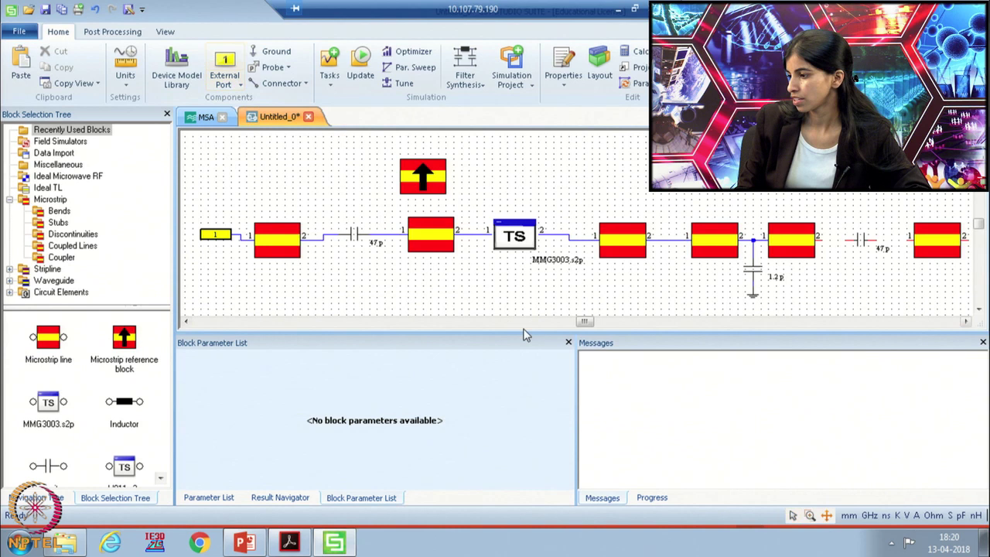
# - Add a second external port after the last output-side line, wire it to that line, and connect the output-side series capacitor between its neighbouring lines
pyautogui.scroll(1, 523, 332)
pyautogui.scroll(-3, 546, 325)
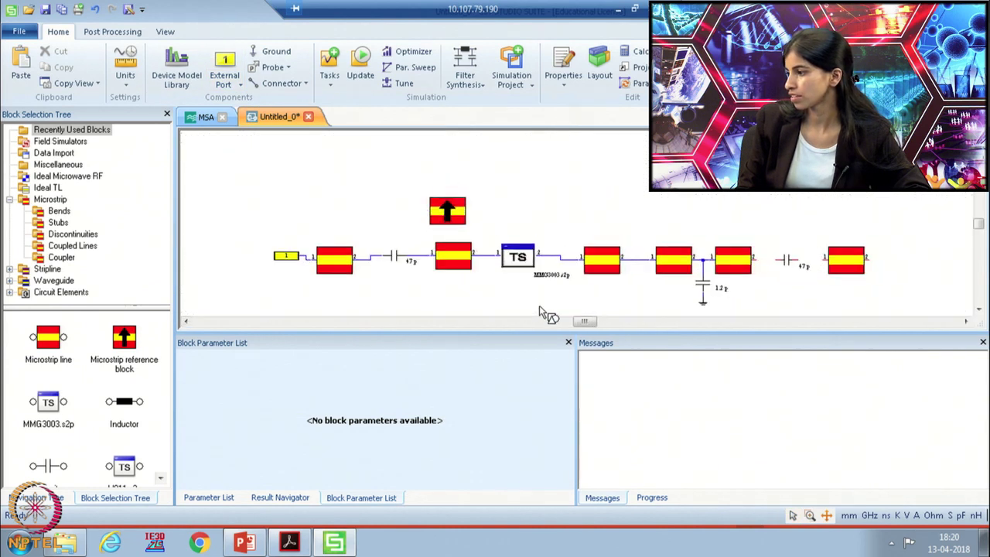
pyautogui.click(864, 265)
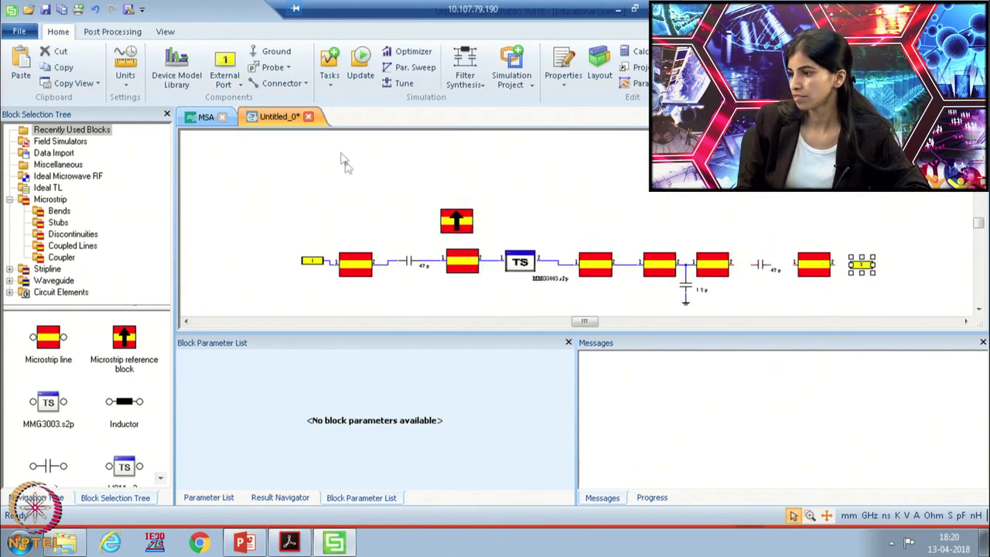
pyautogui.click(277, 83)
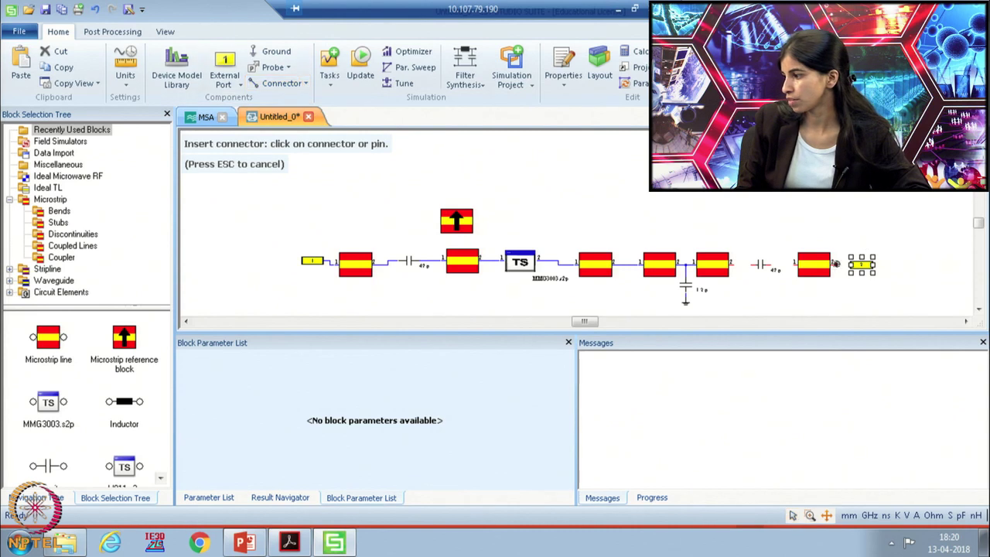
pyautogui.click(836, 264)
pyautogui.click(849, 264)
pyautogui.scroll(5, 722, 232)
pyautogui.scroll(-3, 723, 232)
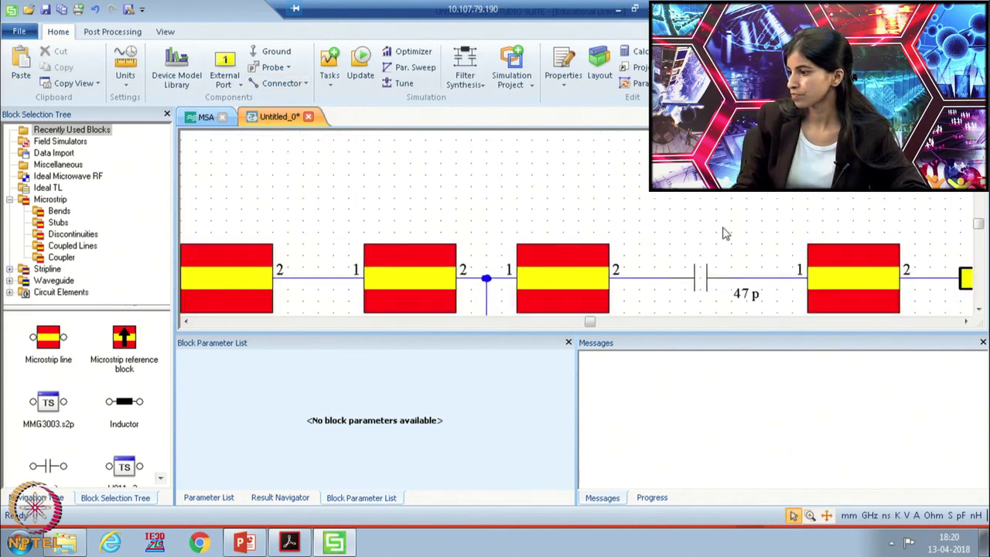
pyautogui.scroll(-2, 715, 230)
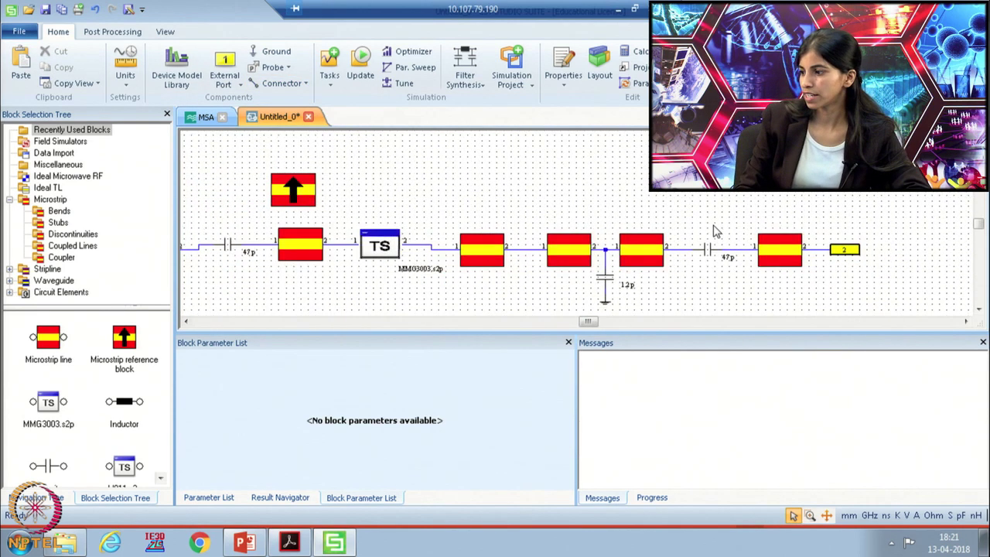
pyautogui.scroll(-1, 715, 231)
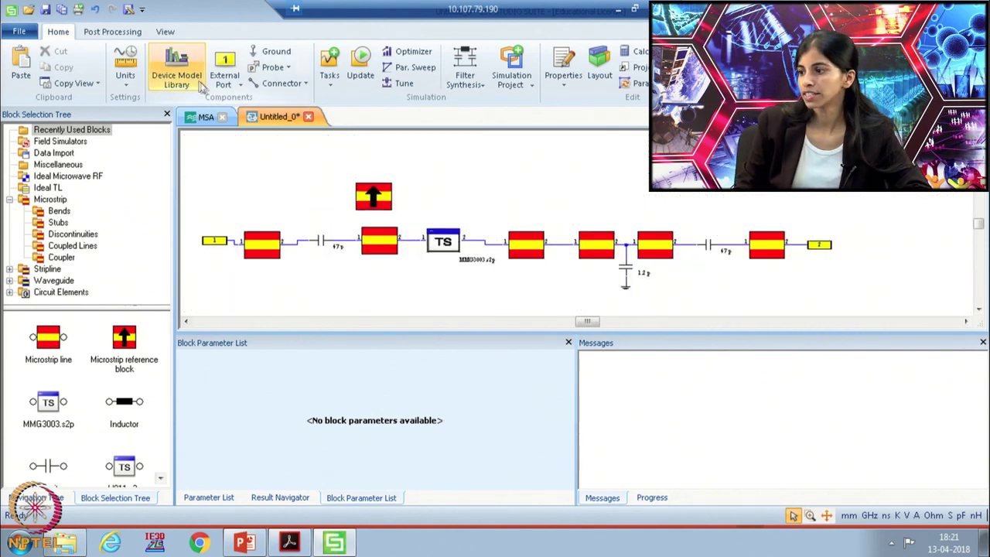
# - Create an S-Parameters simulation task with Maximum frequency range disabled, Fmin 0.6 and Fmax 1.2 GHz
pyautogui.click(331, 66)
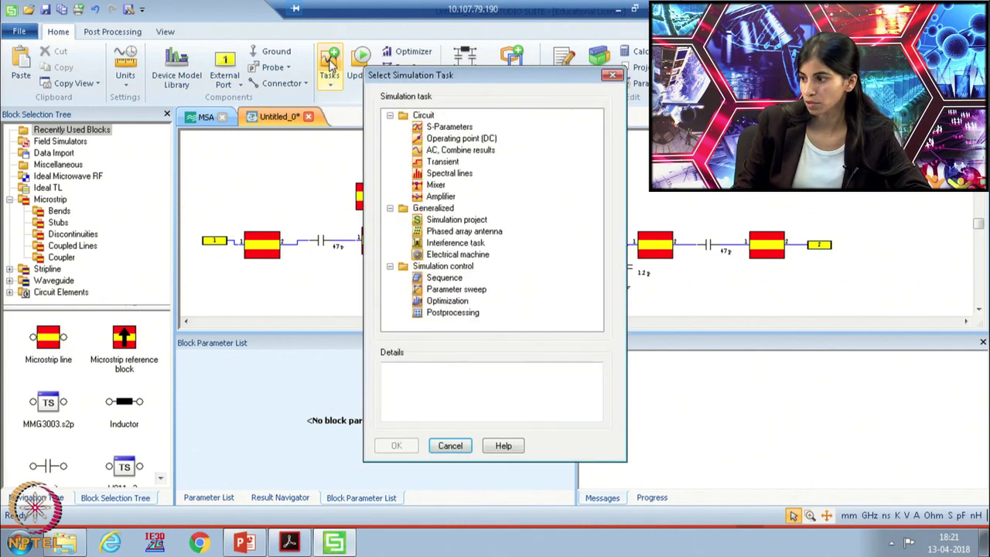
pyautogui.click(447, 127)
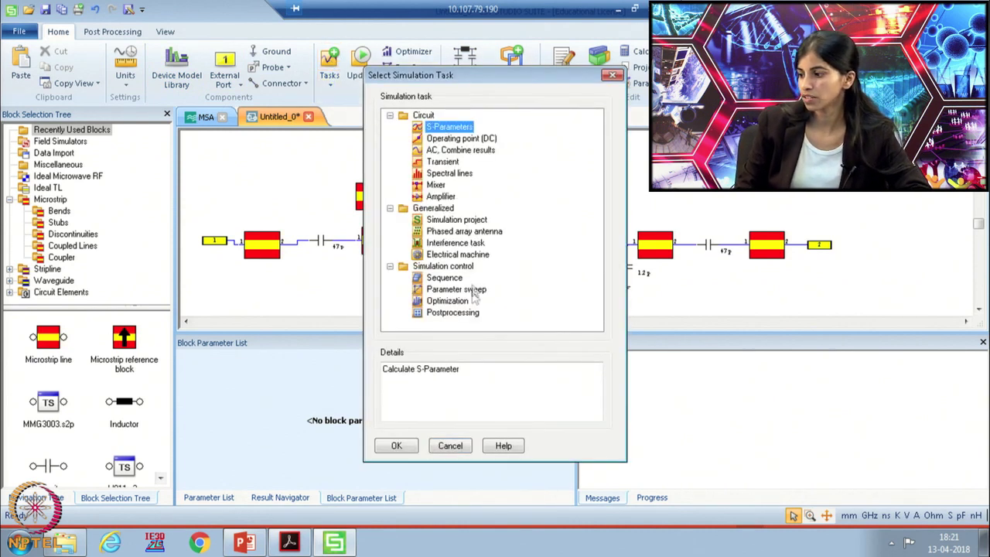
pyautogui.click(399, 446)
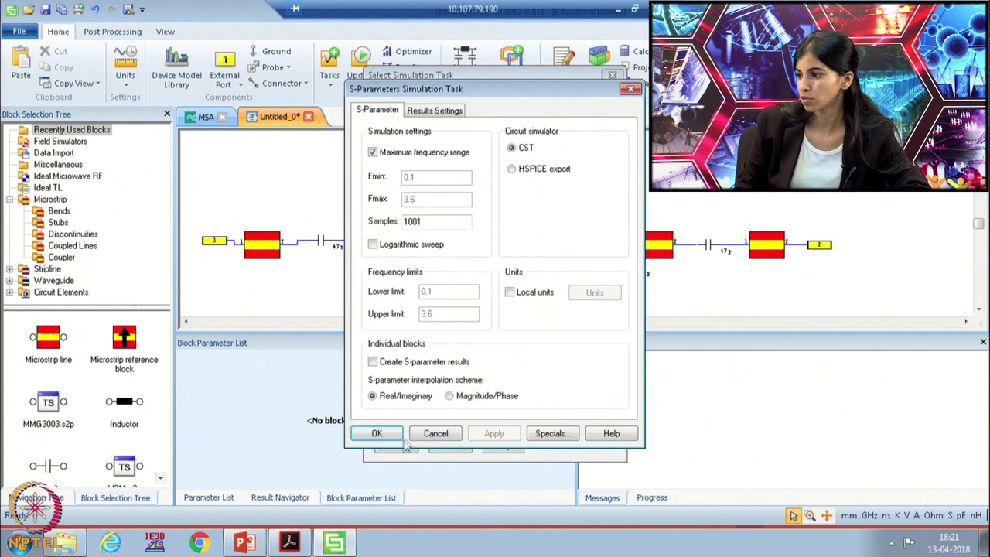
pyautogui.click(373, 153)
pyautogui.click(451, 179)
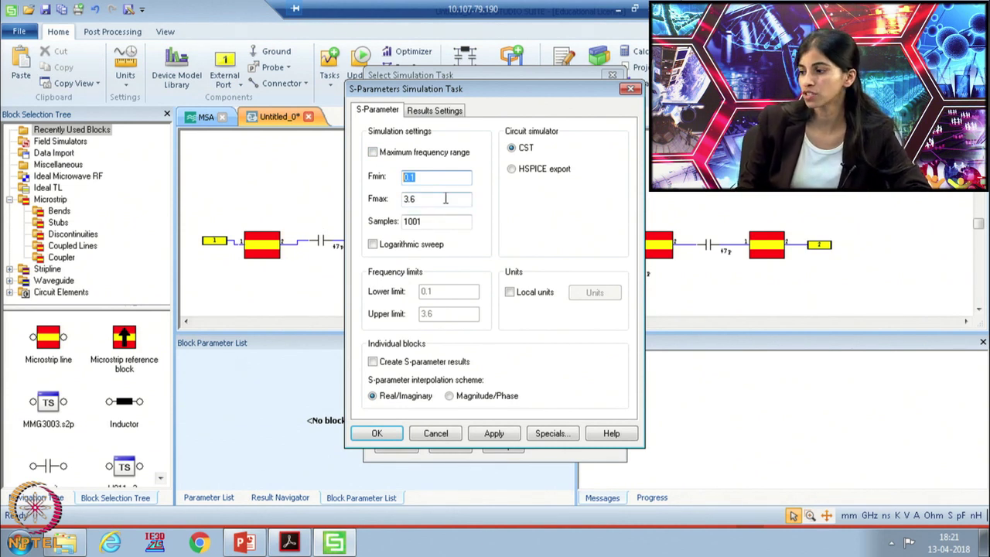
pyautogui.click(434, 203)
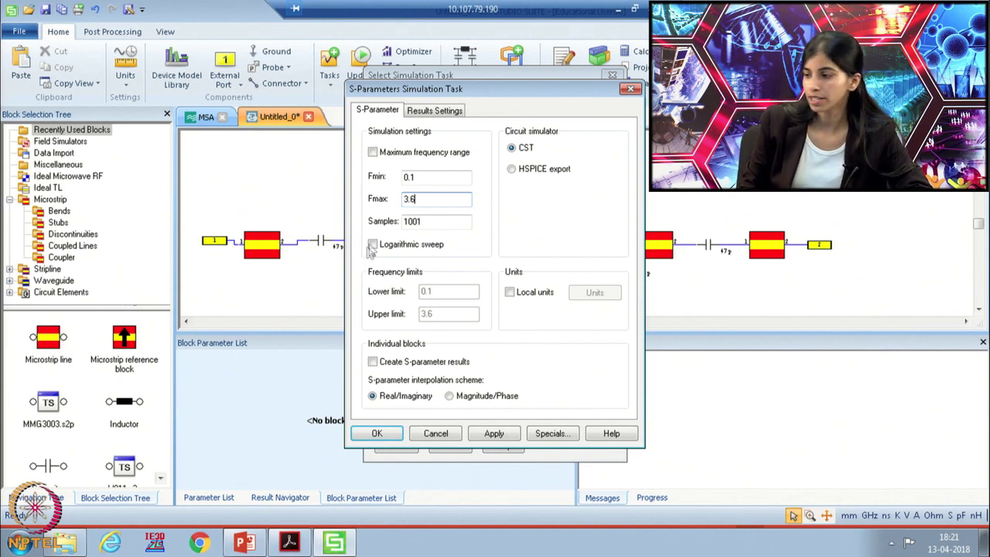
pyautogui.click(427, 178)
pyautogui.press('BackSpace')
pyautogui.write('6')
pyautogui.doubleClick(441, 195)
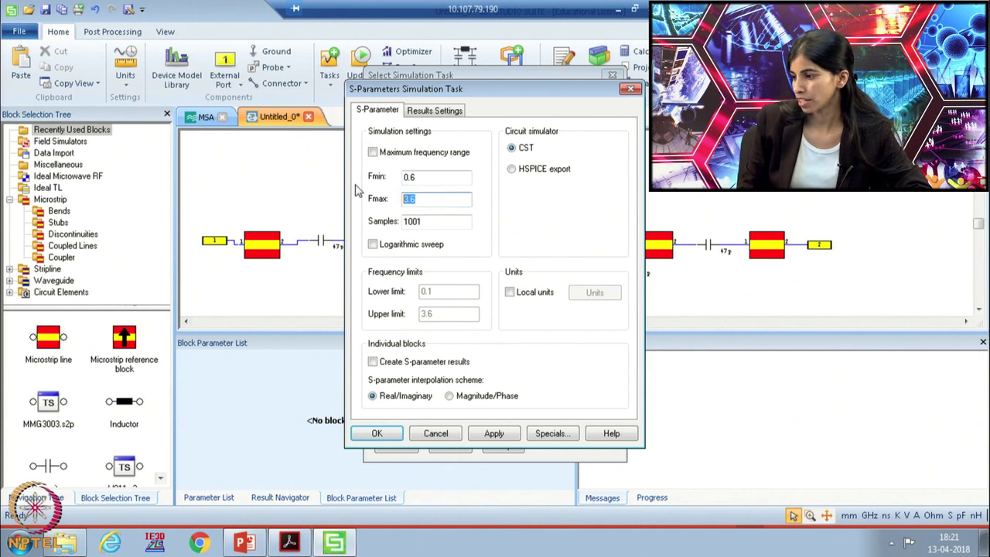
pyautogui.write('1.2')
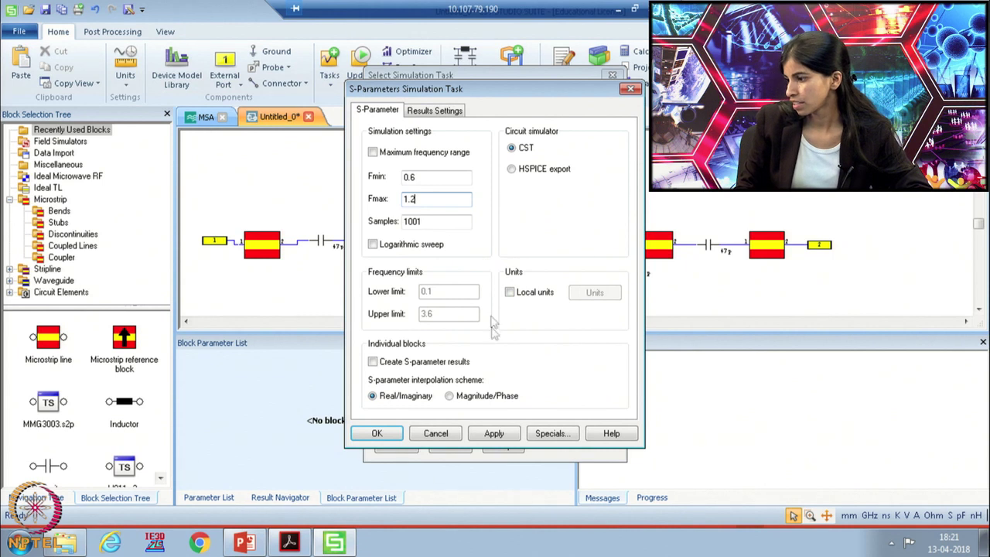
pyautogui.click(398, 435)
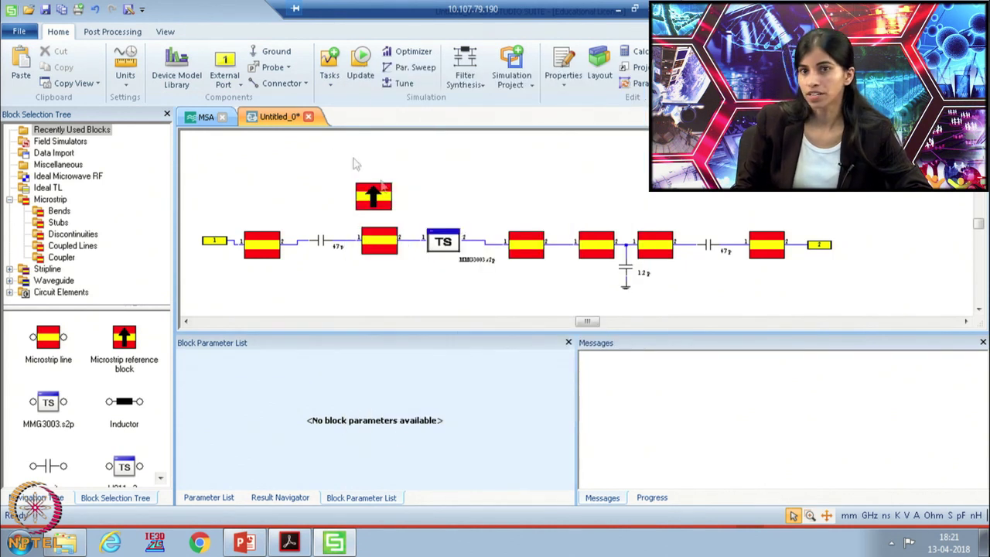
# - Run the simulation task and display its S-Parameters results in an enlarged plot area
pyautogui.click(363, 63)
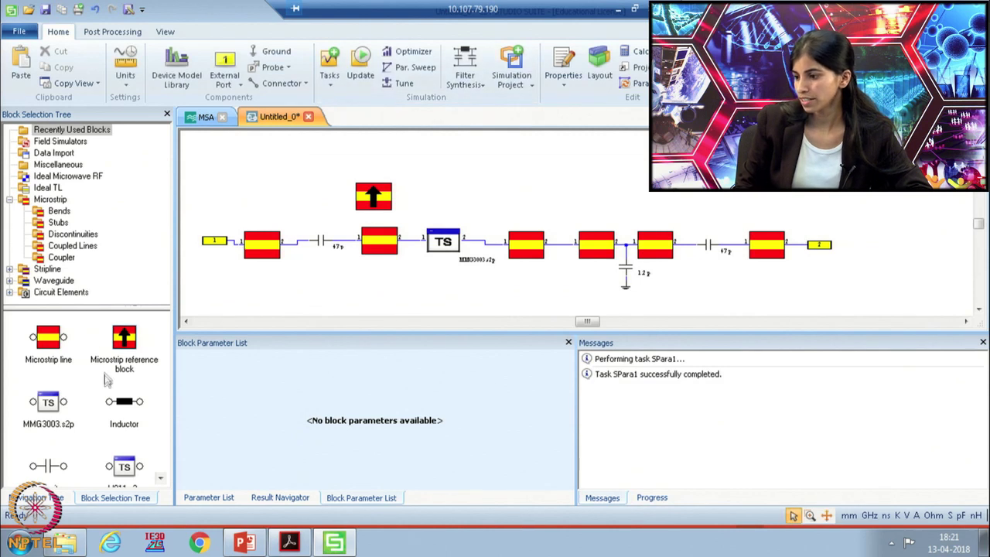
pyautogui.click(35, 497)
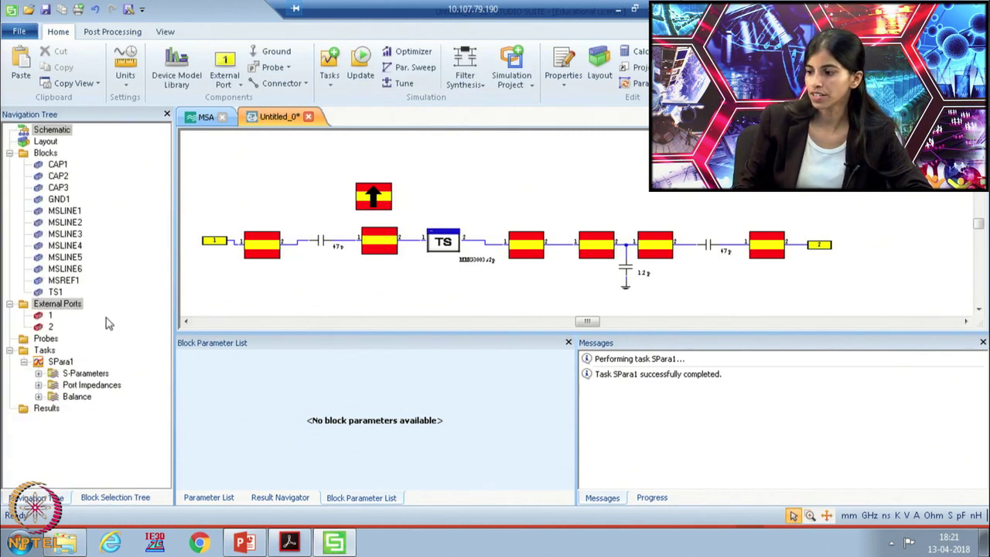
pyautogui.doubleClick(85, 373)
pyautogui.click(38, 374)
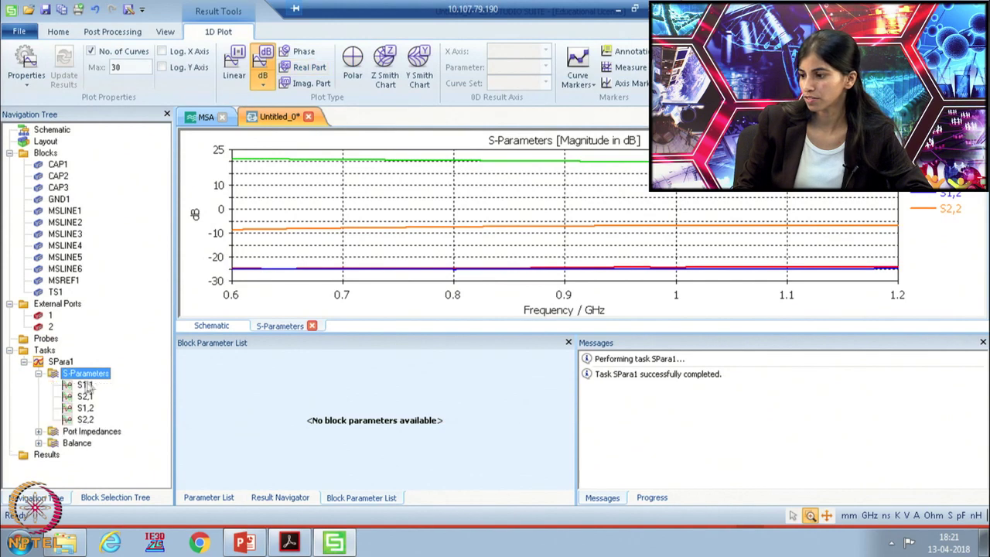
pyautogui.moveTo(430, 331); pyautogui.dragTo(422, 430)
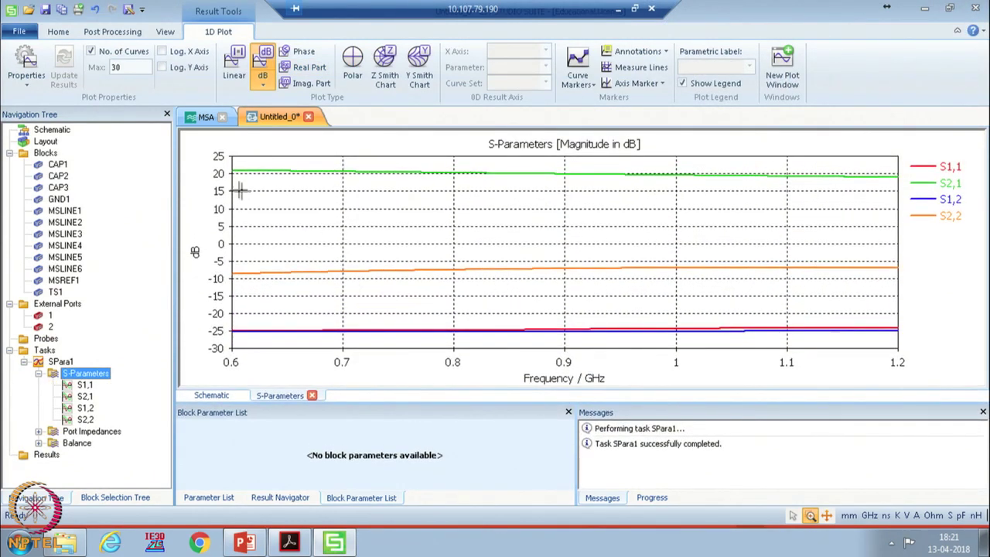
pyautogui.moveTo(363, 222); pyautogui.dragTo(294, 181)
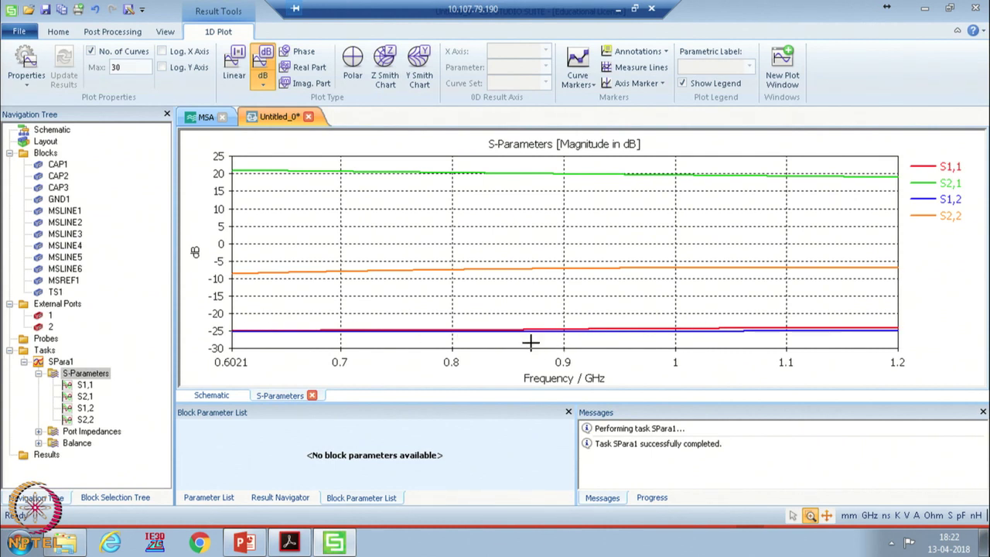
# - Examine the settings of the Amplifier simulation task without creating it, and return to the schematic
pyautogui.click(58, 32)
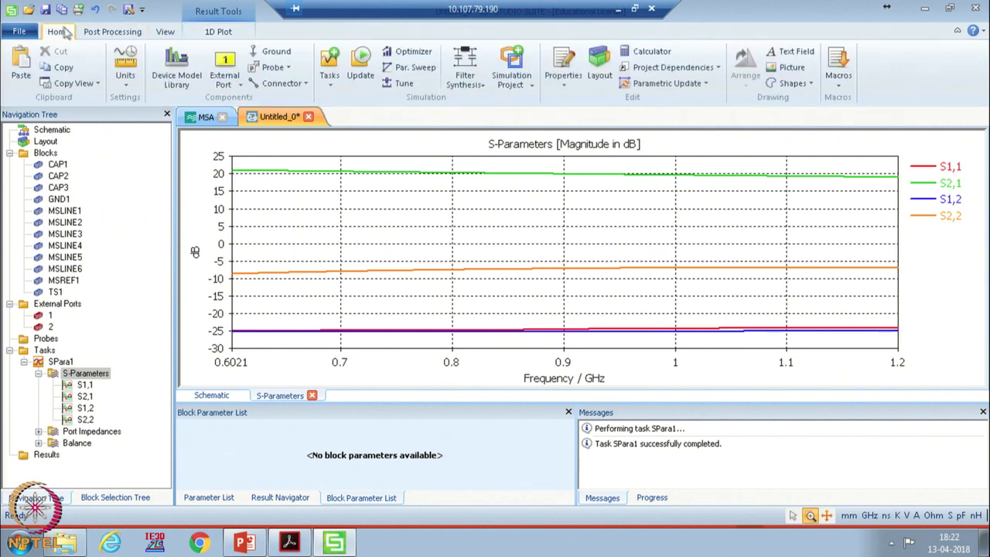
pyautogui.click(330, 68)
pyautogui.click(441, 128)
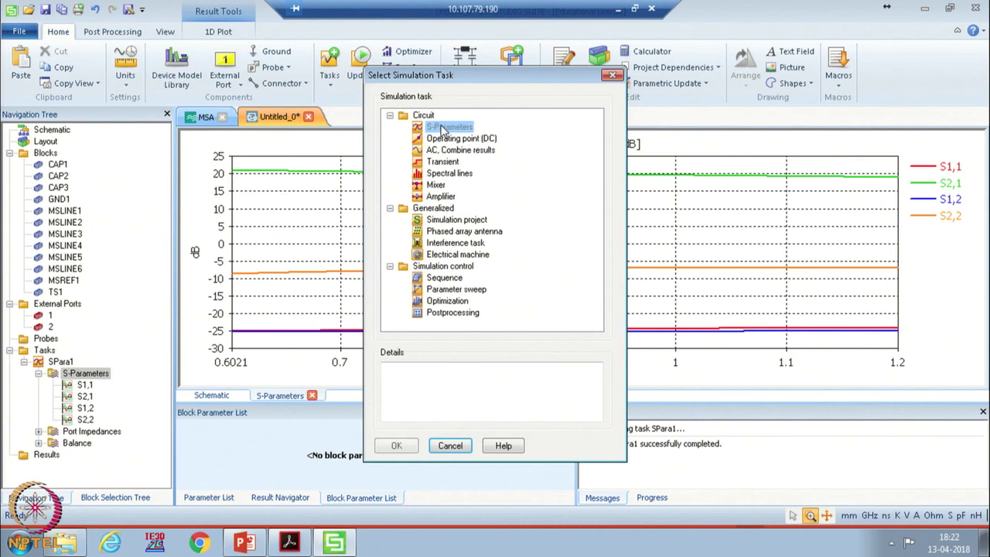
pyautogui.click(442, 197)
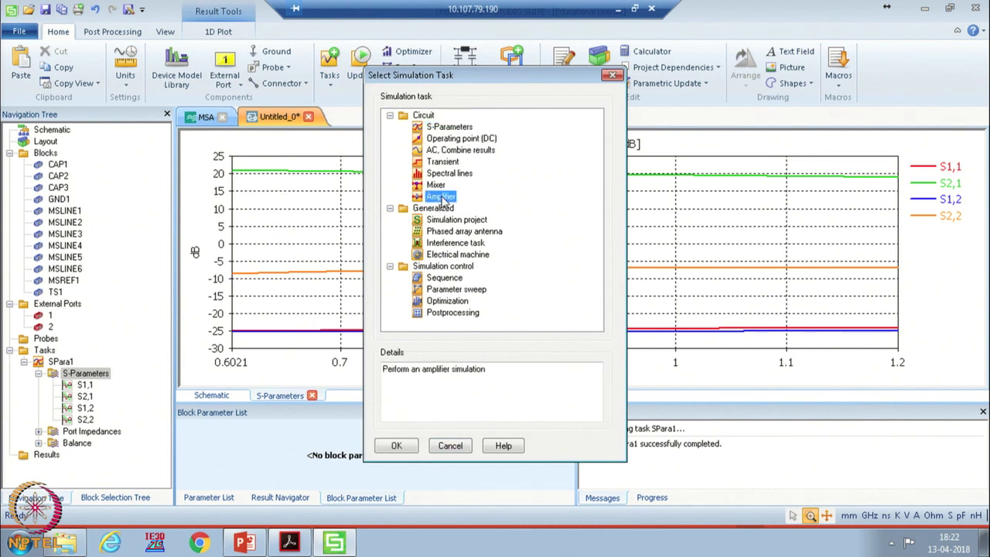
pyautogui.click(396, 445)
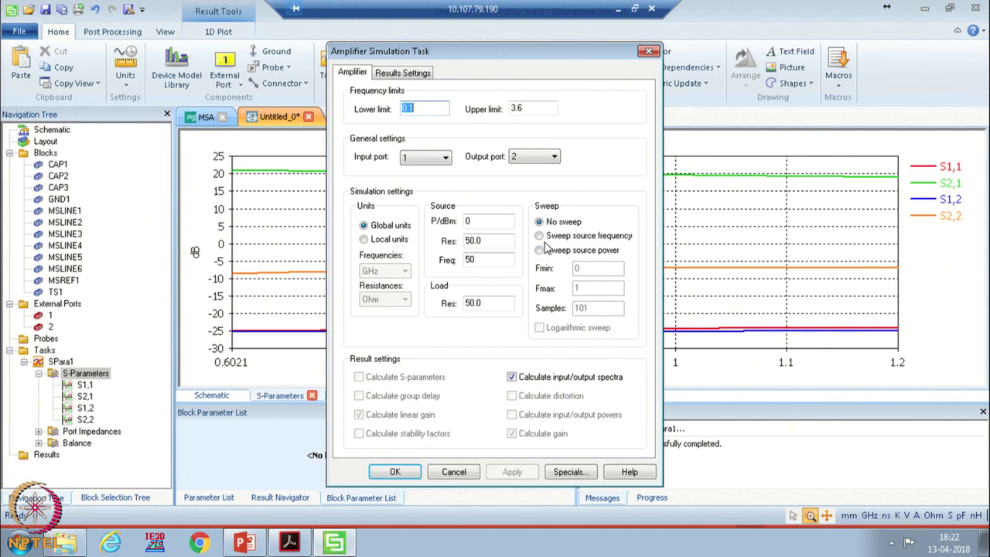
pyautogui.click(454, 471)
pyautogui.click(396, 447)
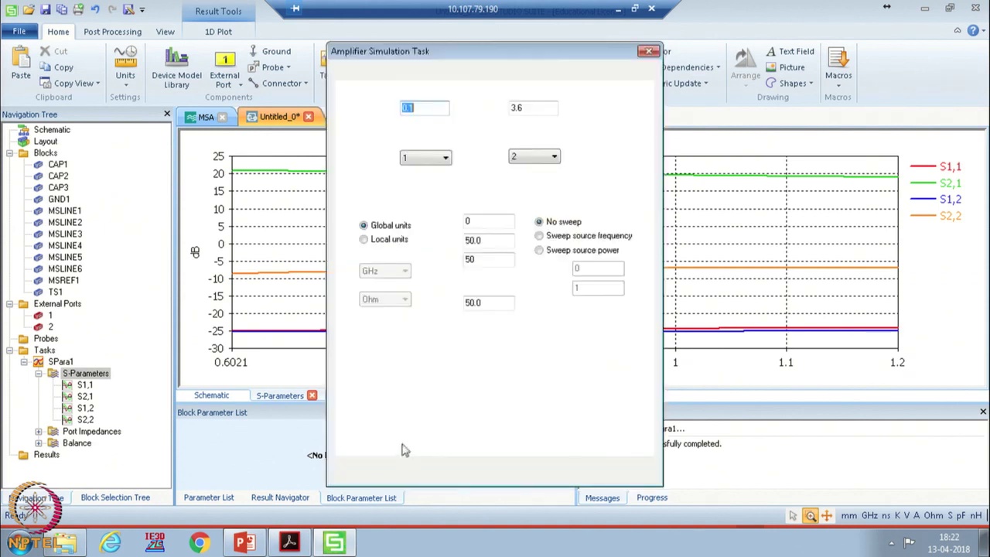
pyautogui.press('Escape')
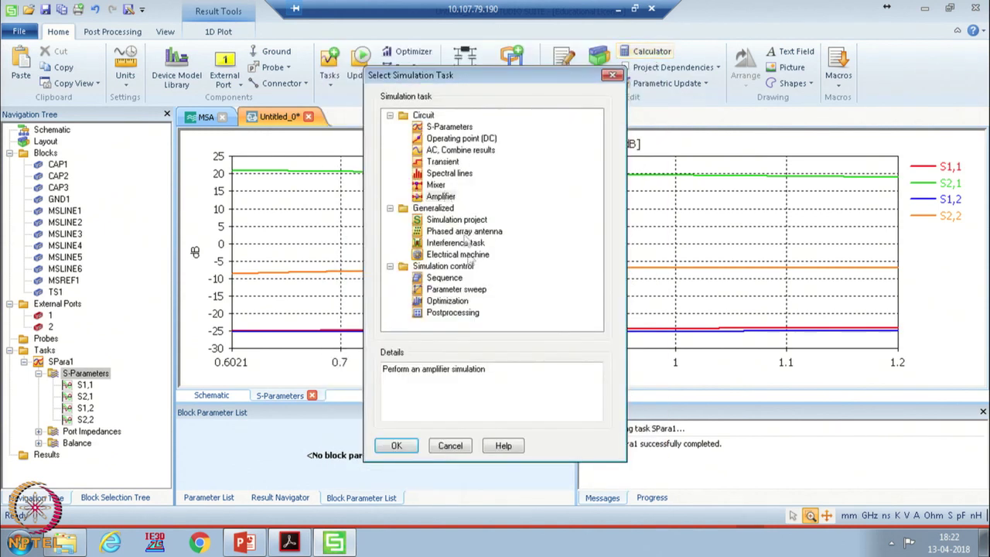
pyautogui.click(451, 445)
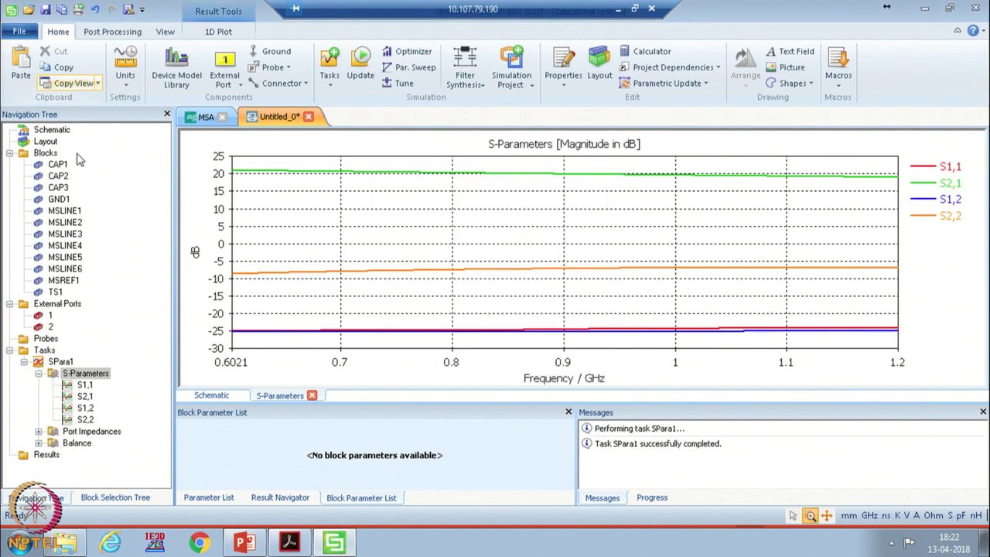
pyautogui.doubleClick(52, 130)
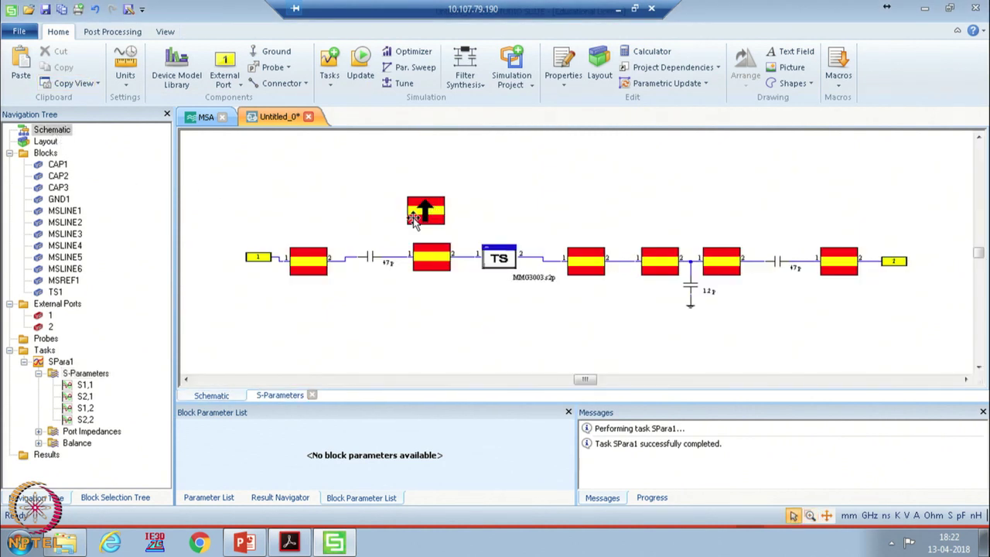